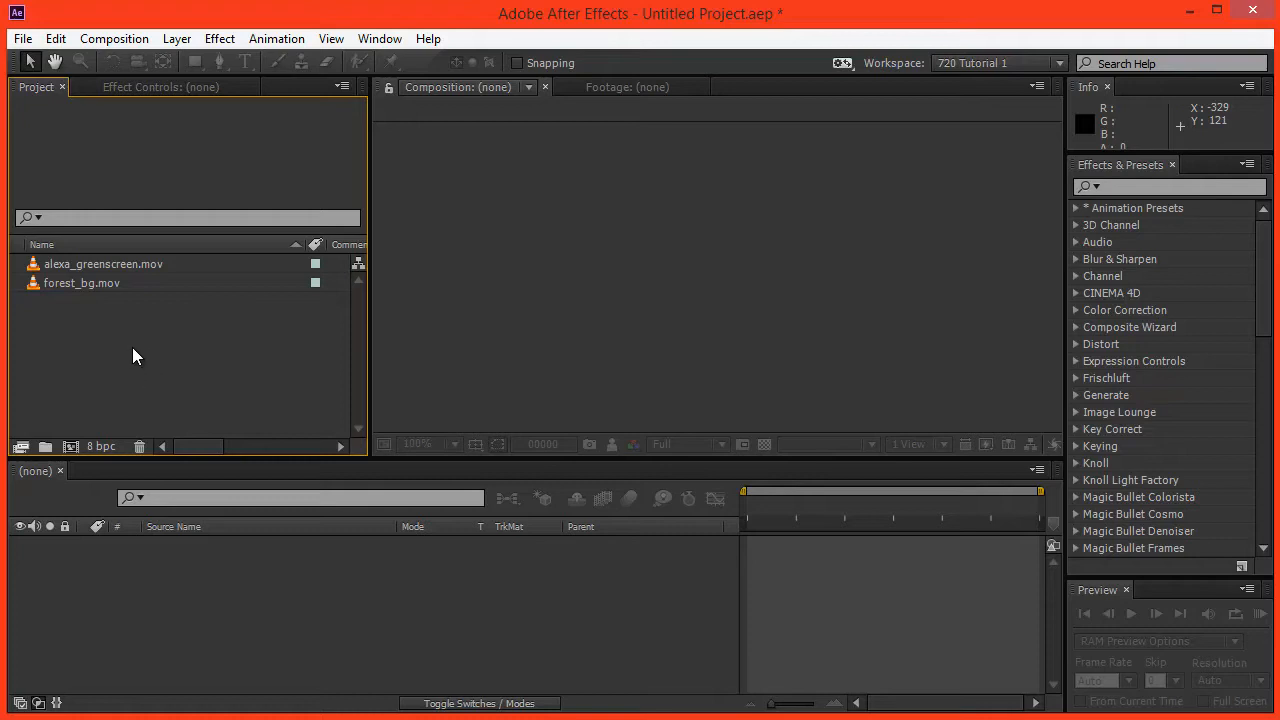
Step: Set the project to 32 bits per channel (float) and build a composition from the green-screen clip
{"action": "left_click", "coordinate": [92, 265]}
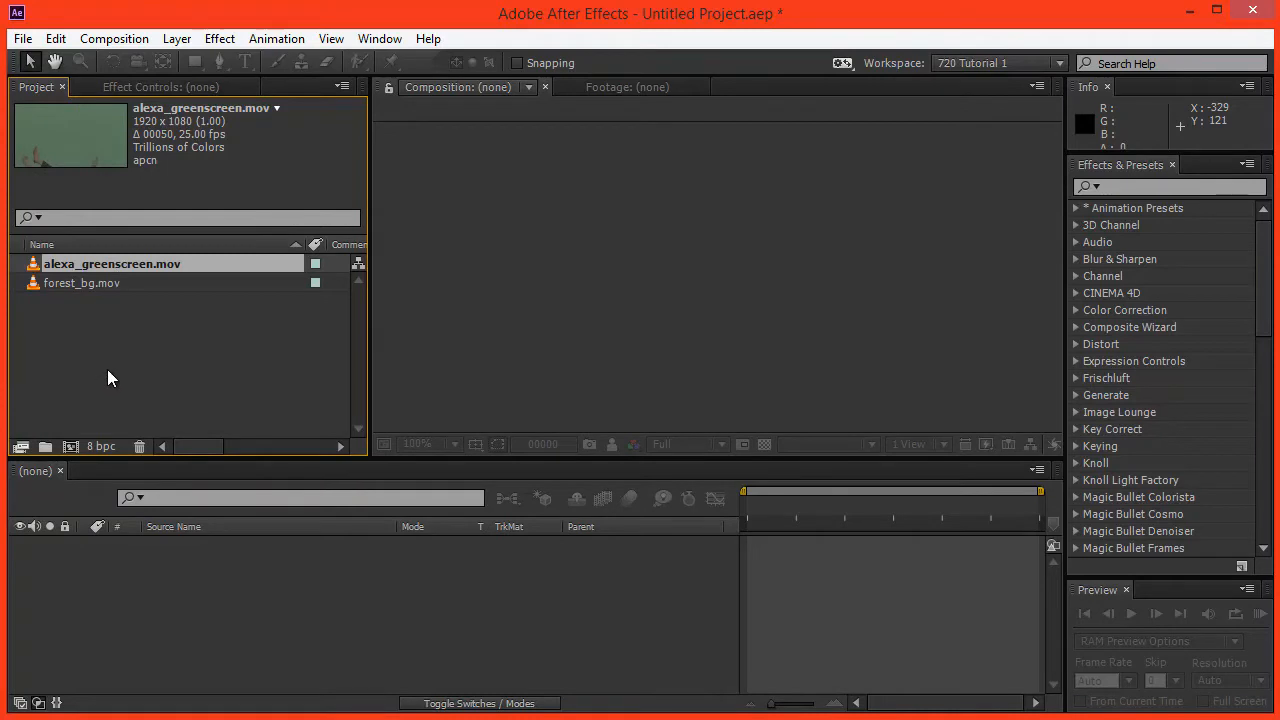
{"action": "left_click", "coordinate": [65, 407]}
{"action": "left_click", "coordinate": [100, 446]}
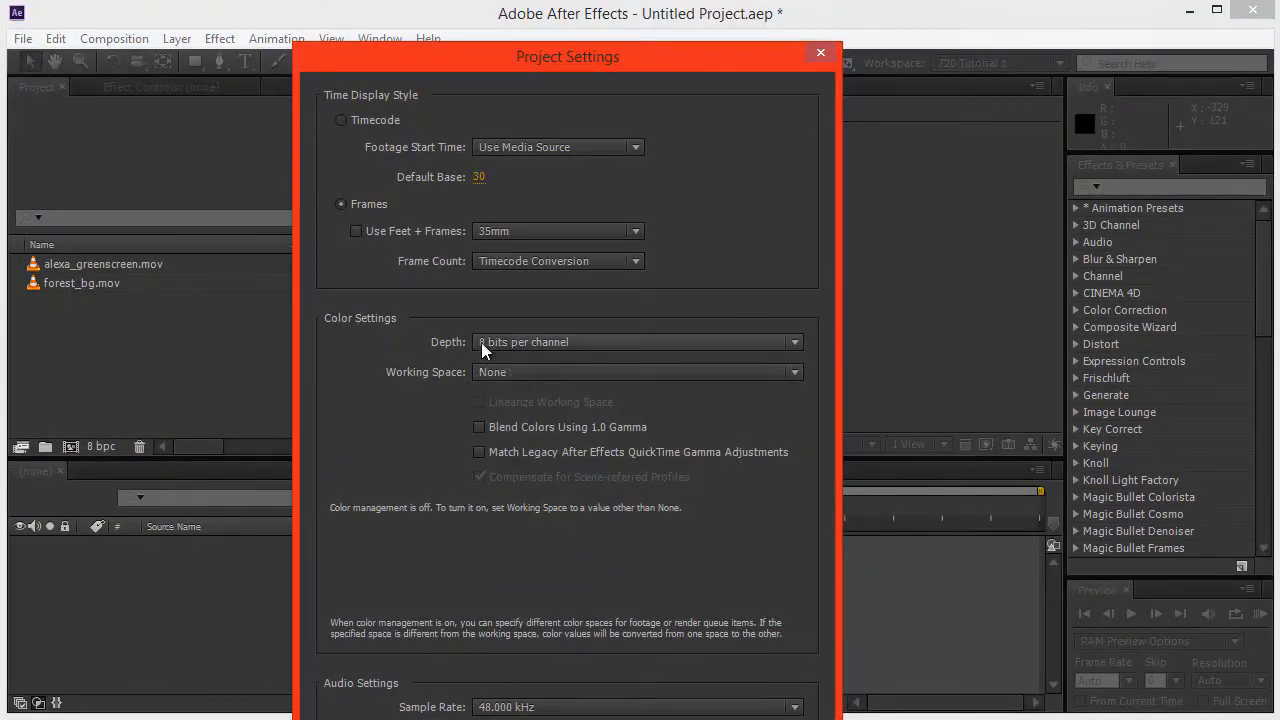
{"action": "left_click", "coordinate": [635, 342]}
{"action": "left_click", "coordinate": [560, 410]}
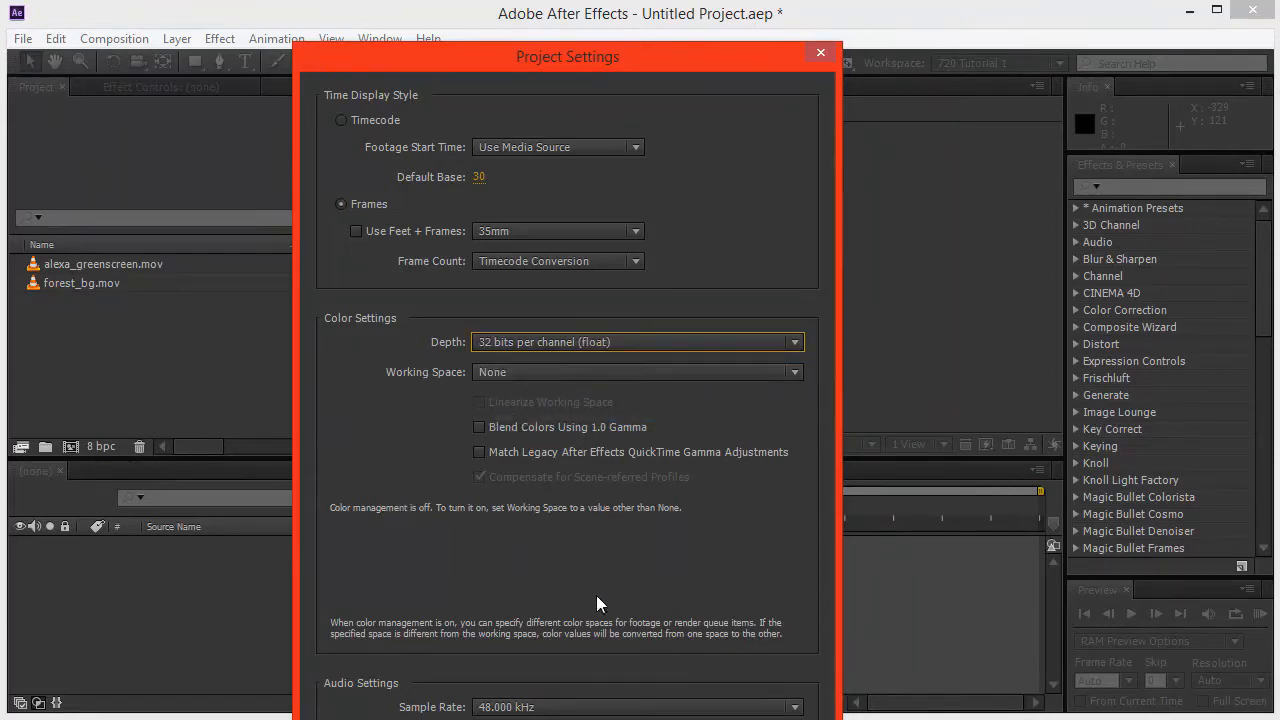
{"action": "key", "text": "Return"}
{"action": "left_click_drag", "start_coordinate": [94, 274], "coordinate": [72, 446]}
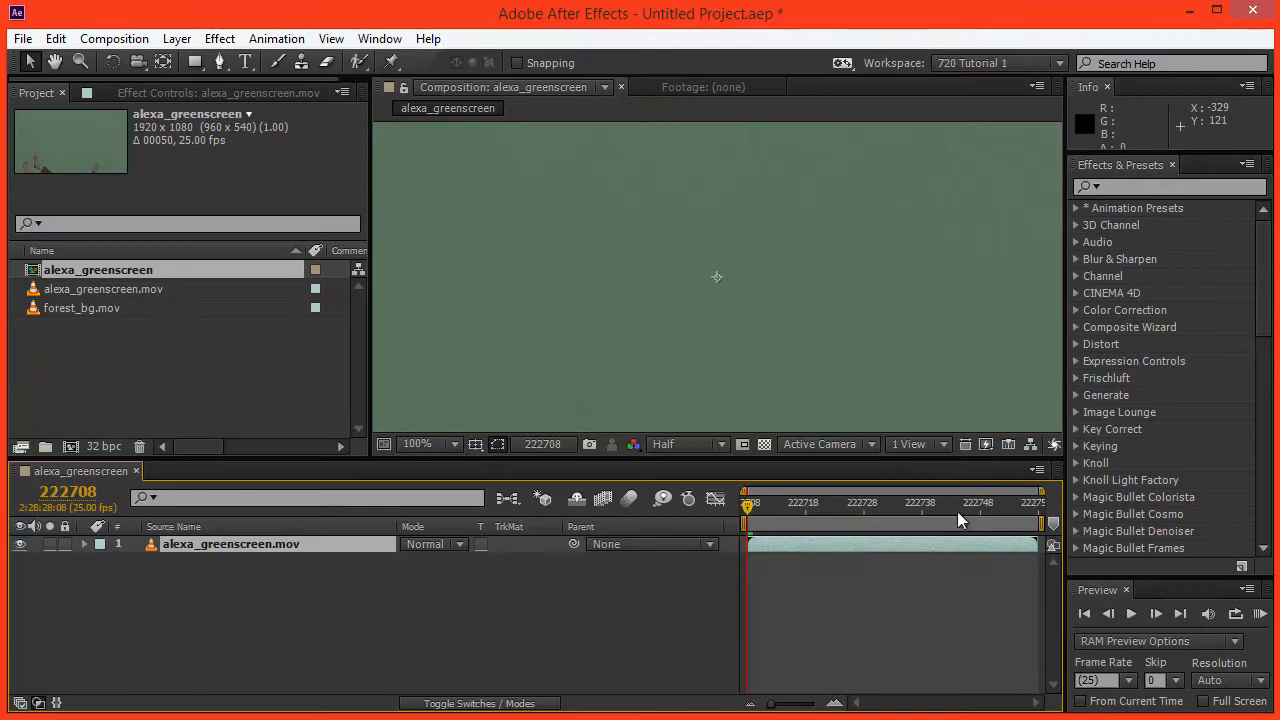
Step: Park the comp on frame 222739 and pan across the legs, torso, head and hair to inspect the footage
{"action": "left_click_drag", "start_coordinate": [938, 502], "coordinate": [975, 502]}
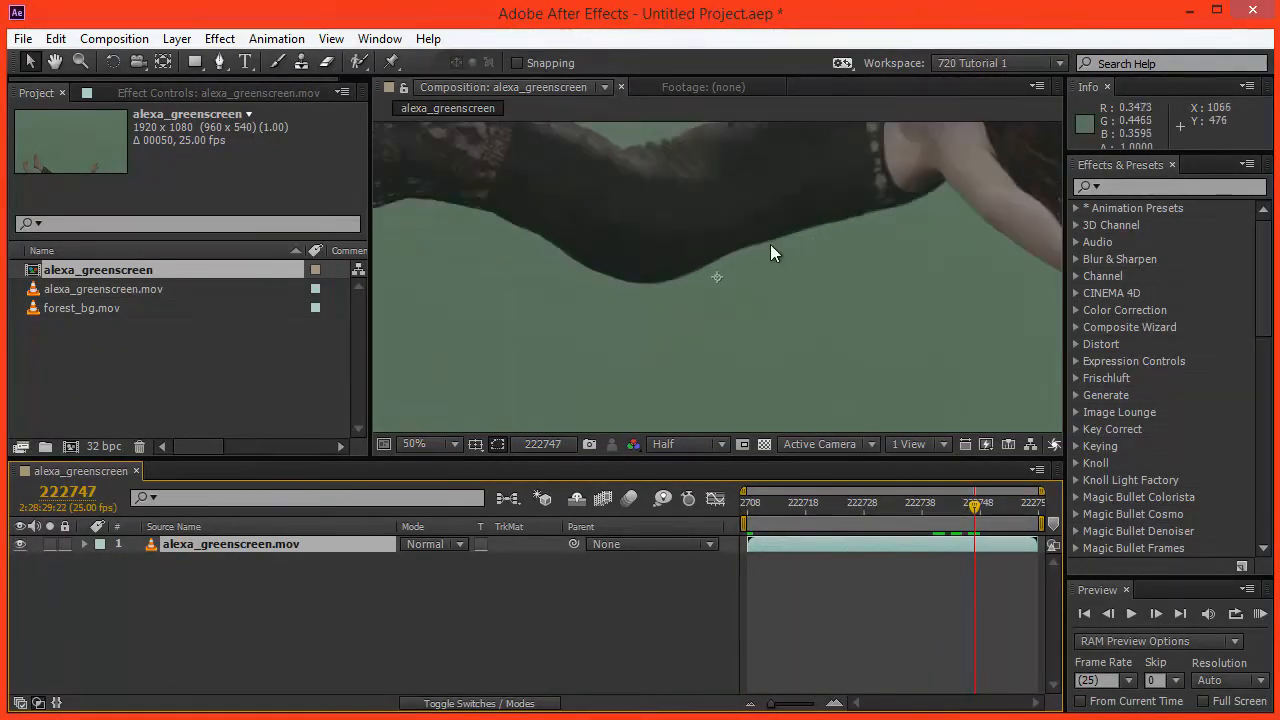
{"action": "mouse_move", "coordinate": [931, 251]}
{"action": "left_mouse_down"}
{"action": "mouse_move", "coordinate": [862, 314]}
{"action": "mouse_move", "coordinate": [620, 380]}
{"action": "left_mouse_up"}
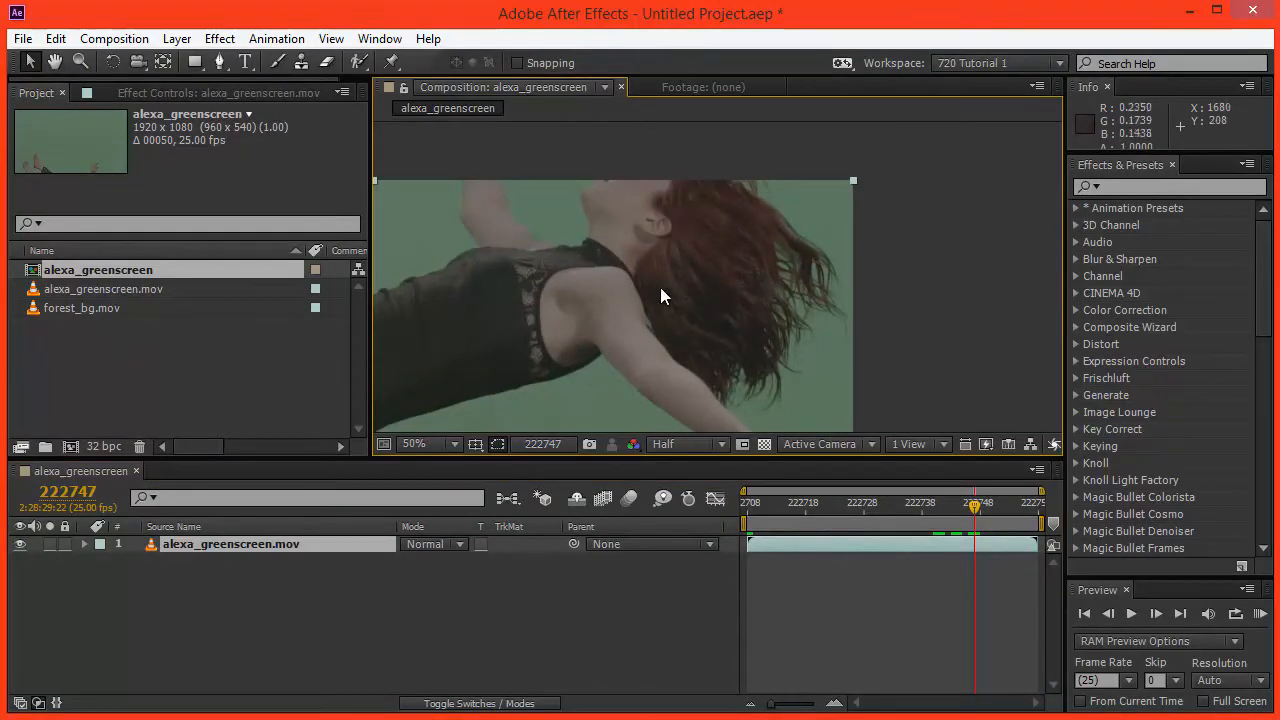
{"action": "left_click_drag", "start_coordinate": [521, 281], "coordinate": [492, 313]}
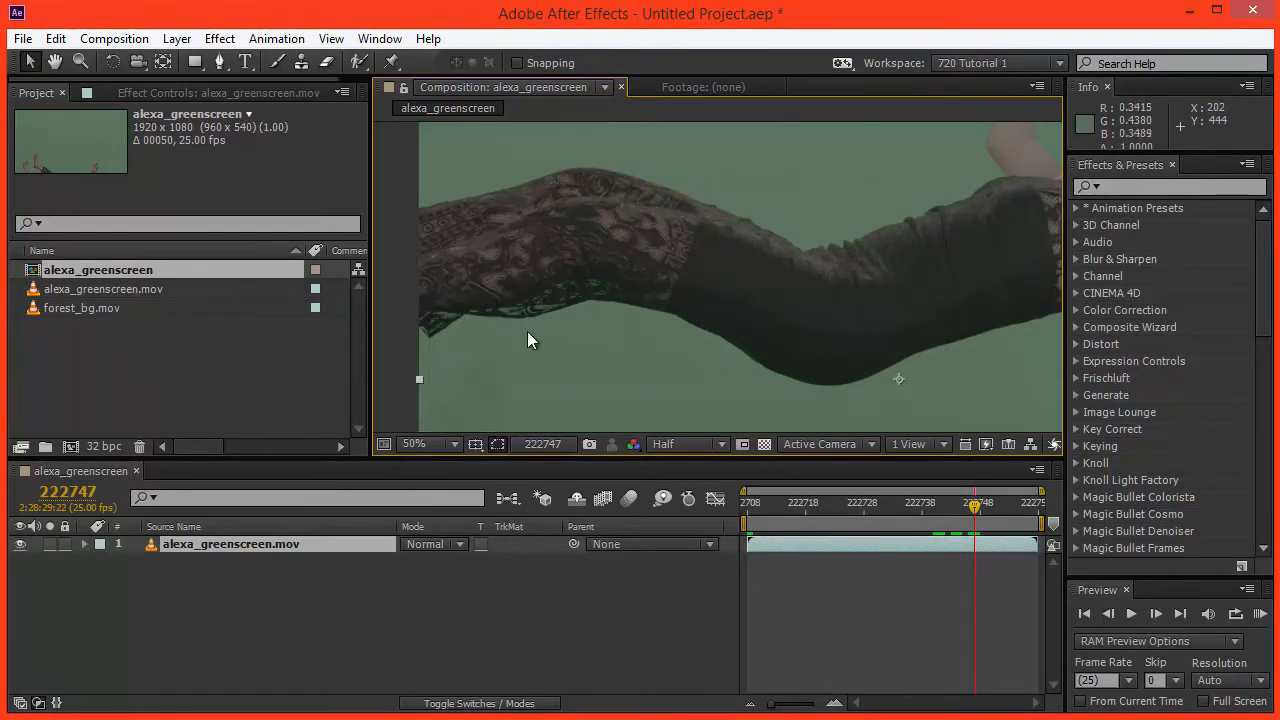
{"action": "left_click_drag", "start_coordinate": [968, 306], "coordinate": [640, 400]}
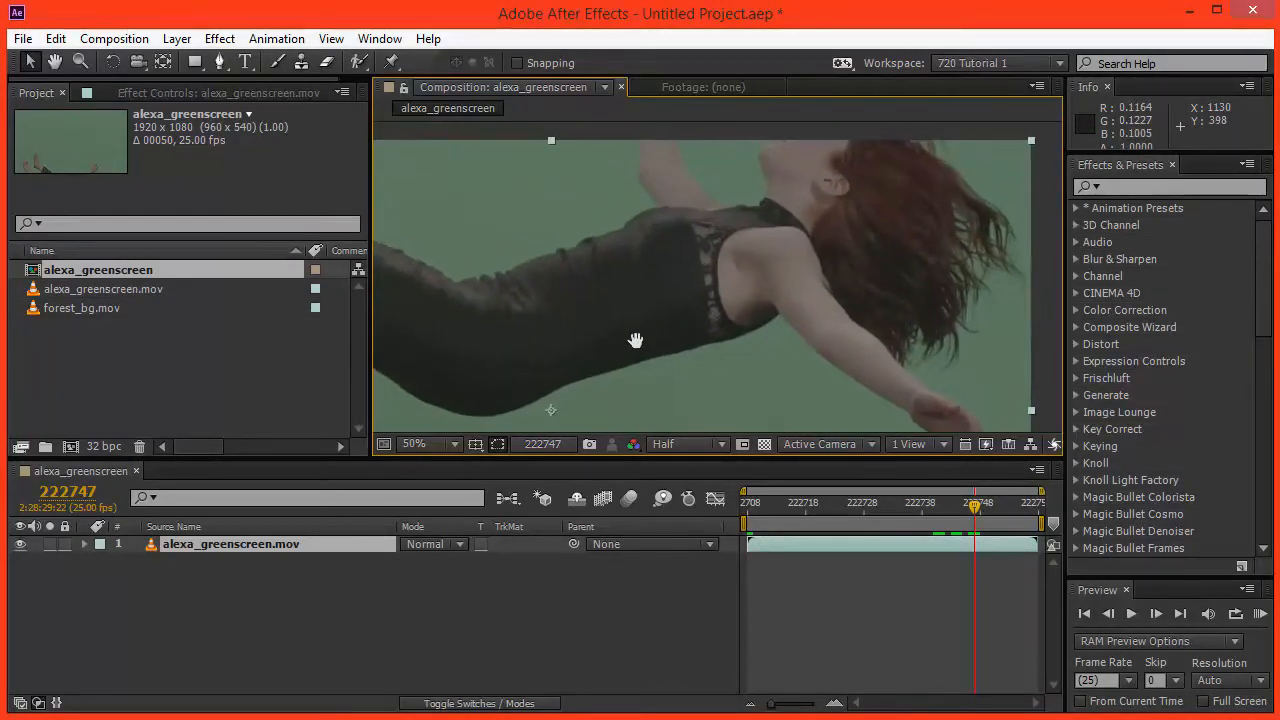
{"action": "left_click", "coordinate": [929, 504]}
{"action": "left_click_drag", "start_coordinate": [936, 504], "coordinate": [927, 504]}
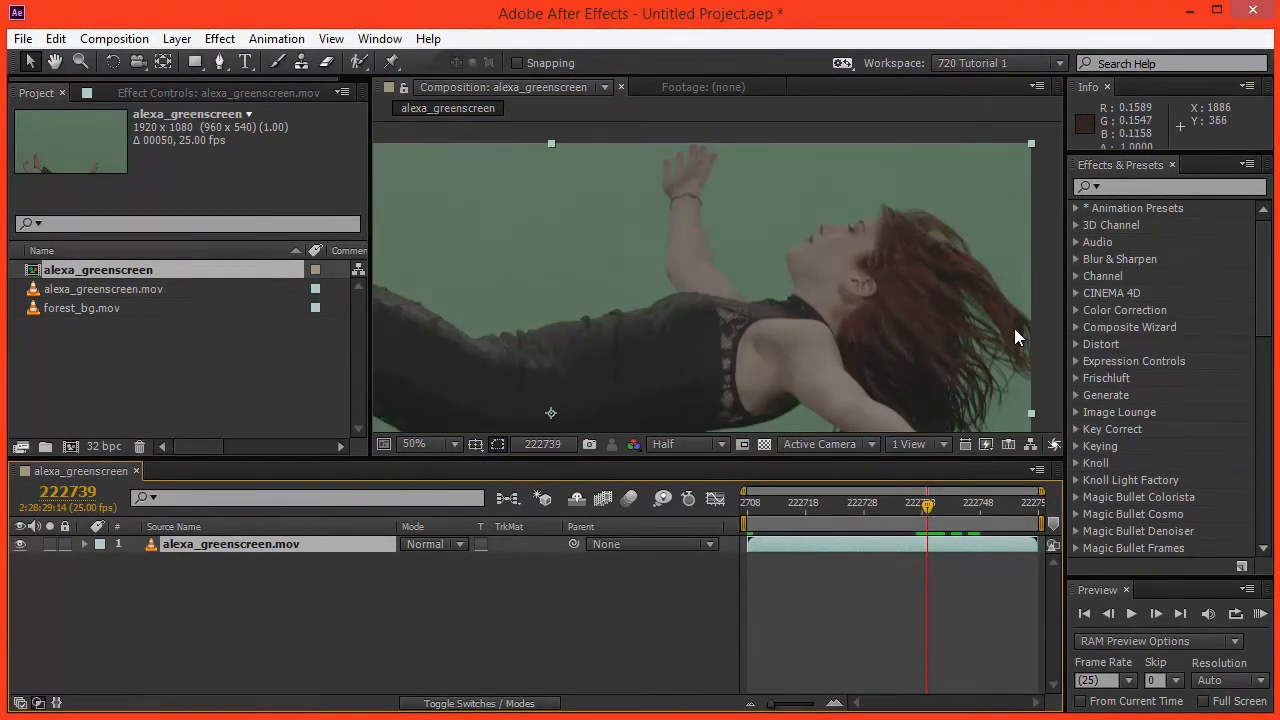
{"action": "mouse_move", "coordinate": [1014, 328]}
{"action": "left_mouse_down"}
{"action": "mouse_move", "coordinate": [873, 275]}
{"action": "mouse_move", "coordinate": [876, 285]}
{"action": "left_mouse_up"}
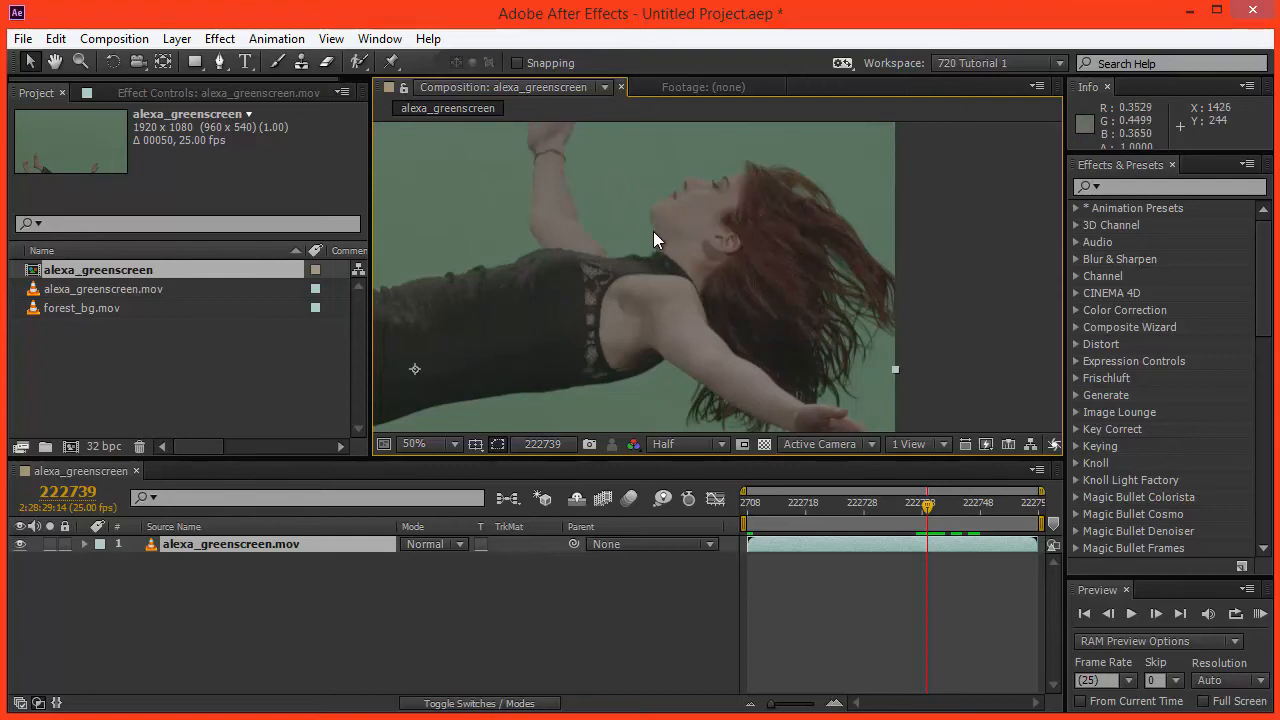
{"action": "left_click_drag", "start_coordinate": [464, 301], "coordinate": [850, 245]}
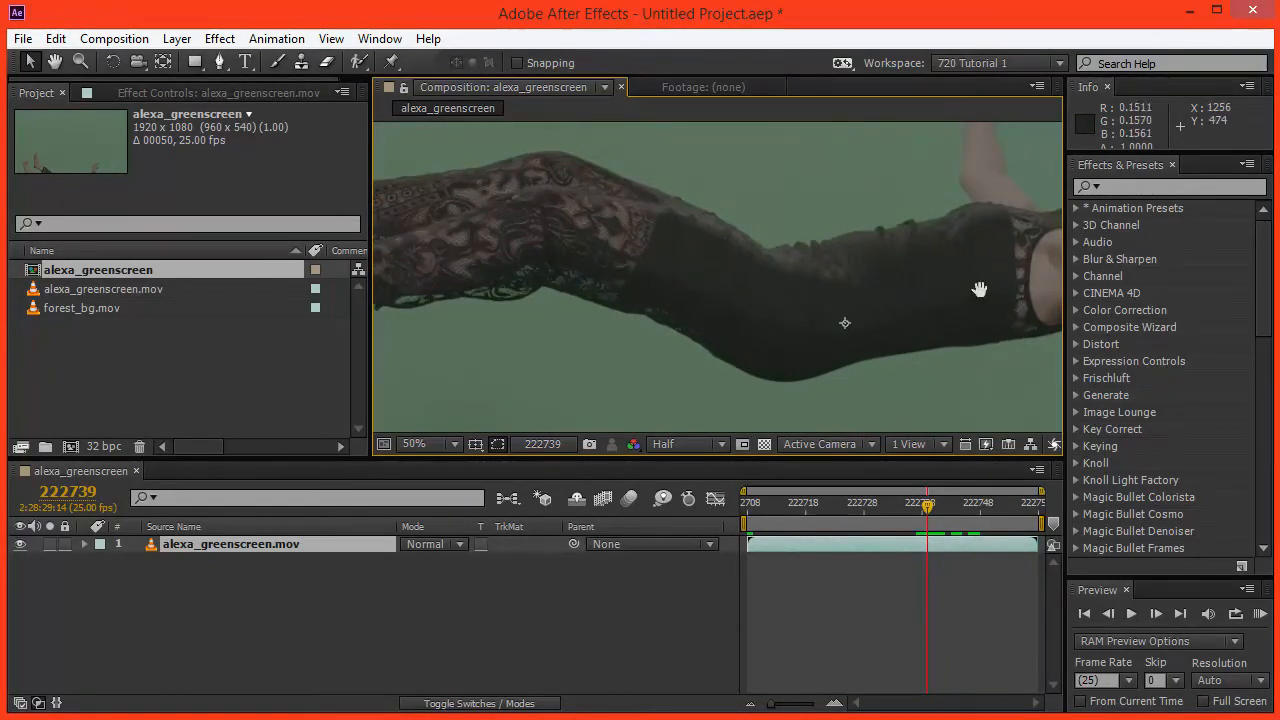
{"action": "left_click_drag", "start_coordinate": [980, 289], "coordinate": [518, 320]}
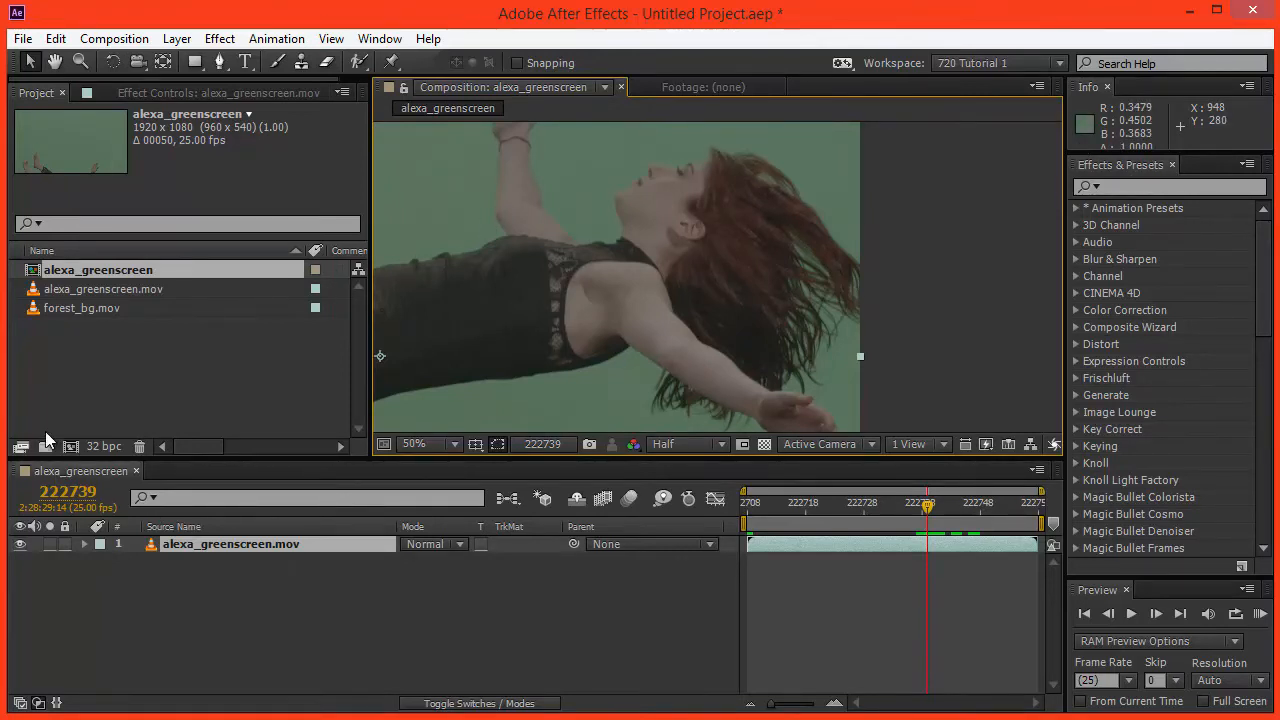
Step: Rename the composition to 'hair' and zoom the viewer in on the hair region
{"action": "left_click", "coordinate": [103, 289]}
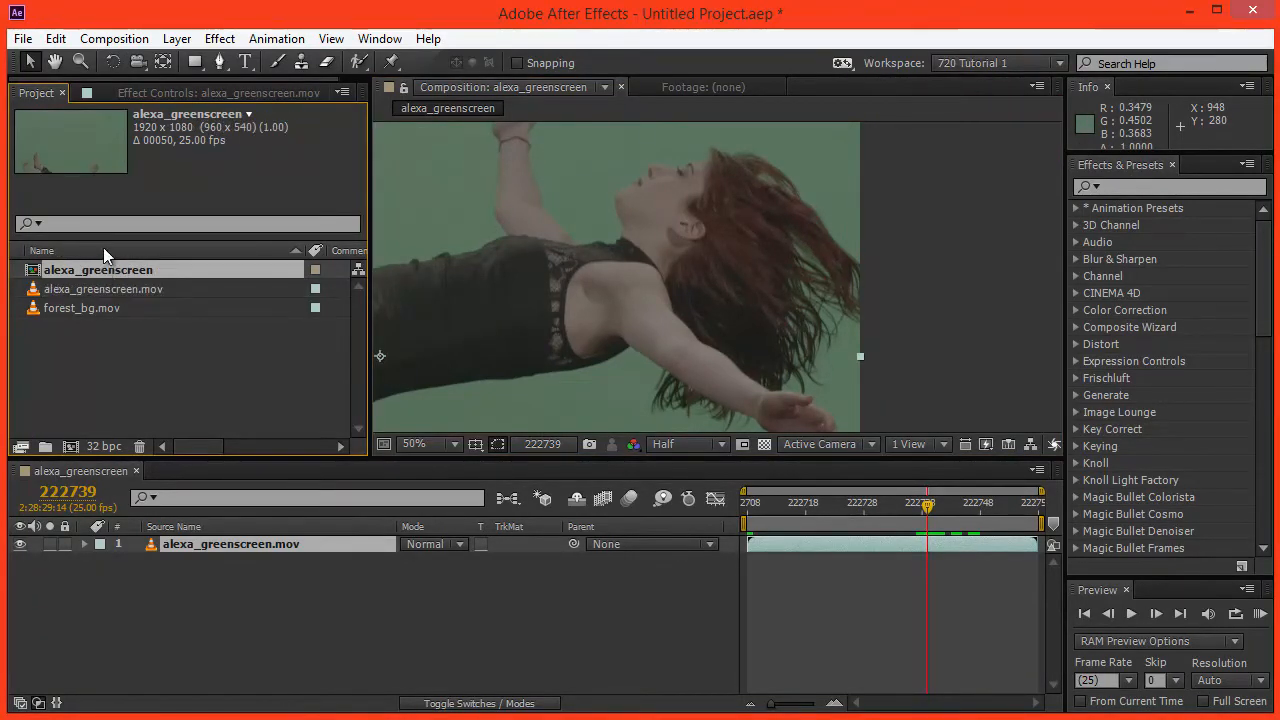
{"action": "key", "text": "Return"}
{"action": "type", "text": "hair"}
{"action": "key", "text": "Return"}
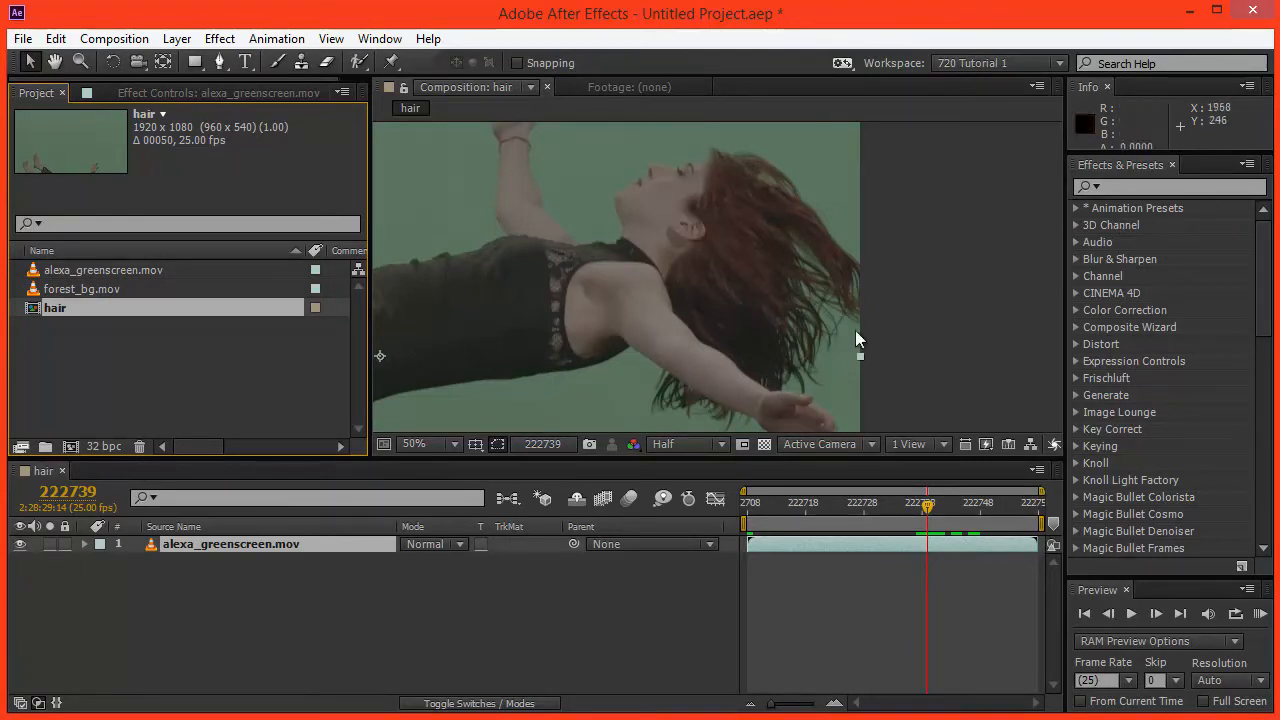
{"action": "left_click_drag", "start_coordinate": [816, 324], "coordinate": [688, 325]}
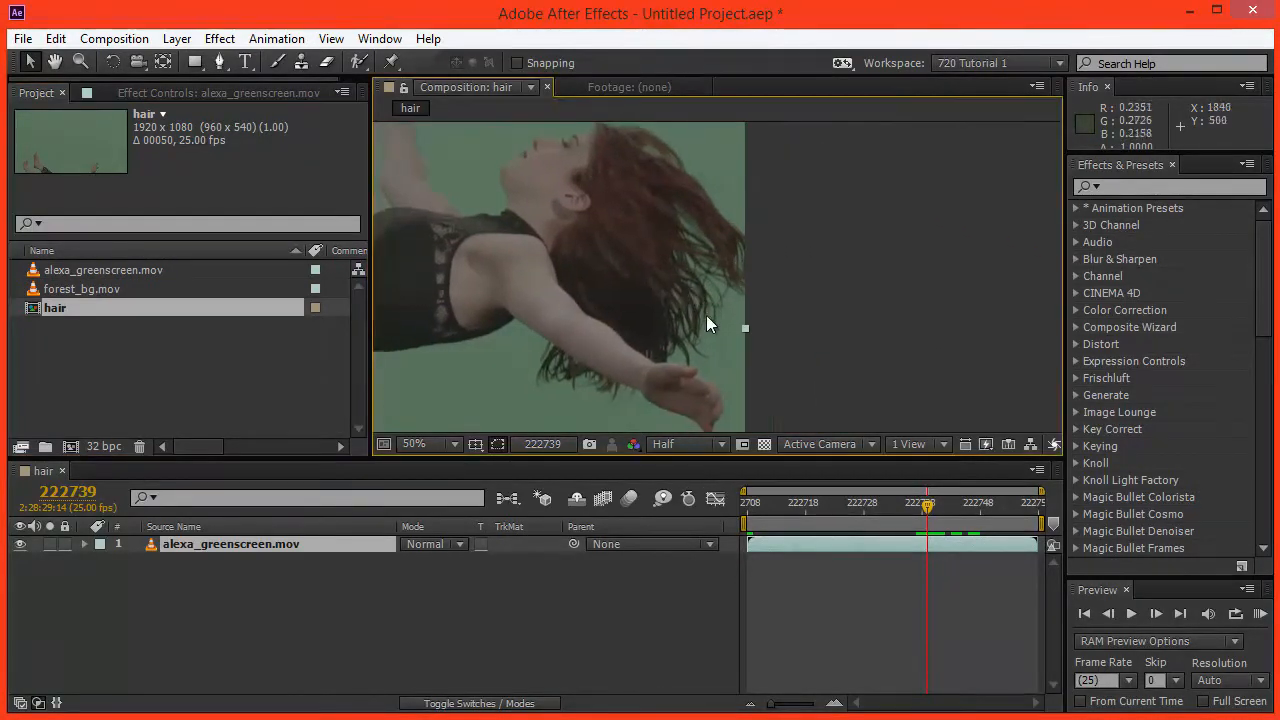
{"action": "scroll", "coordinate": [688, 325], "scroll_direction": "up", "scroll_amount": 2}
{"action": "scroll", "coordinate": [673, 189], "scroll_direction": "up", "scroll_amount": 2}
{"action": "left_click_drag", "start_coordinate": [780, 300], "coordinate": [700, 380]}
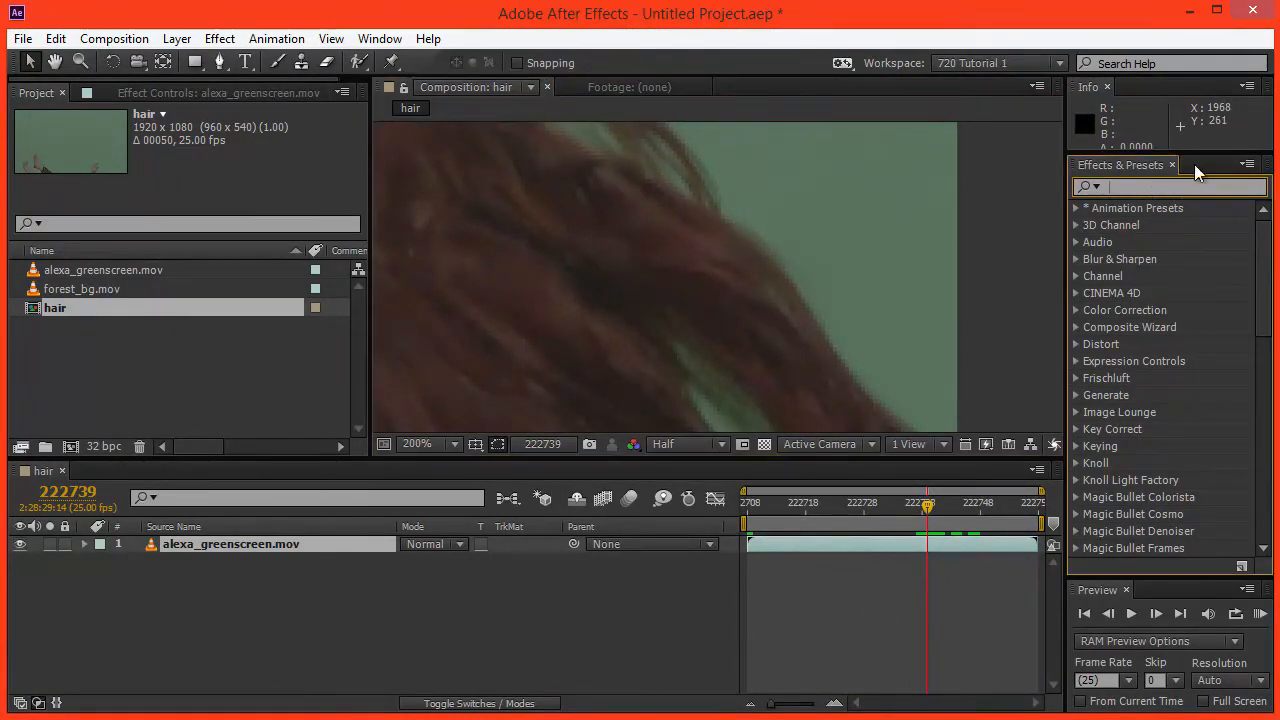
{"action": "type", "text": "prim"}
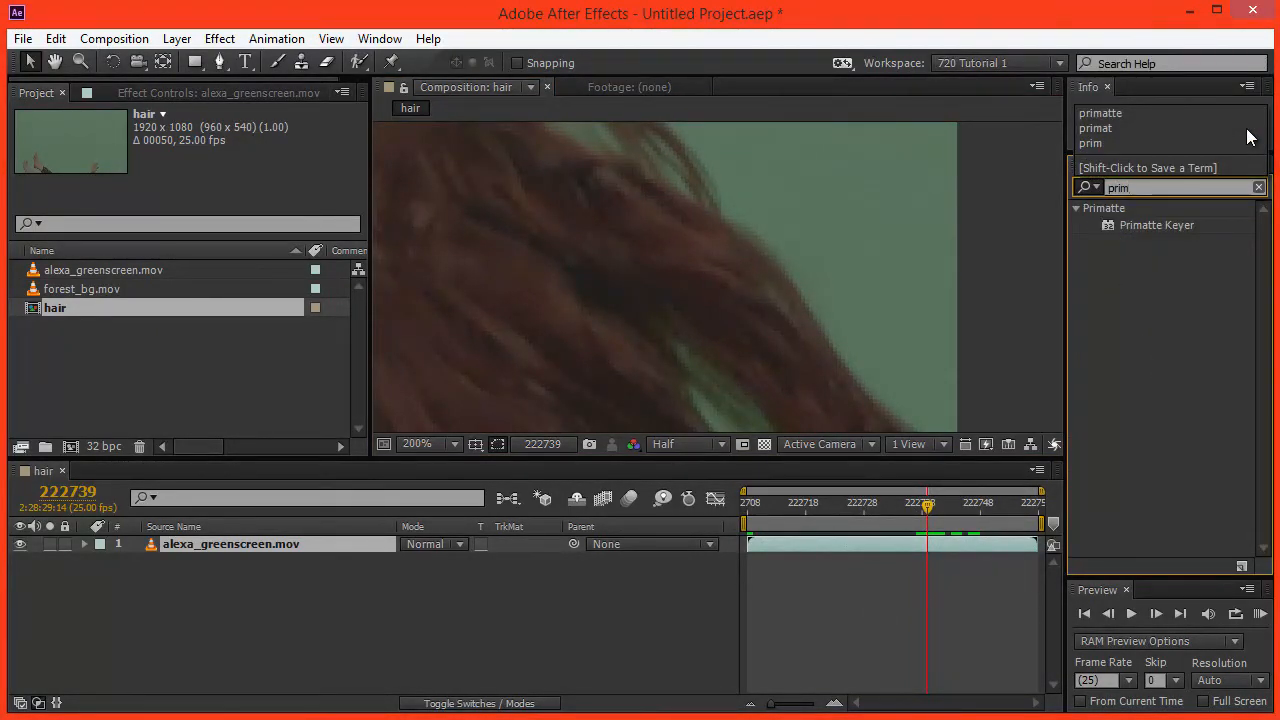
Step: Apply Primatte Keyer to the green-screen footage layer
{"action": "left_click", "coordinate": [1157, 224]}
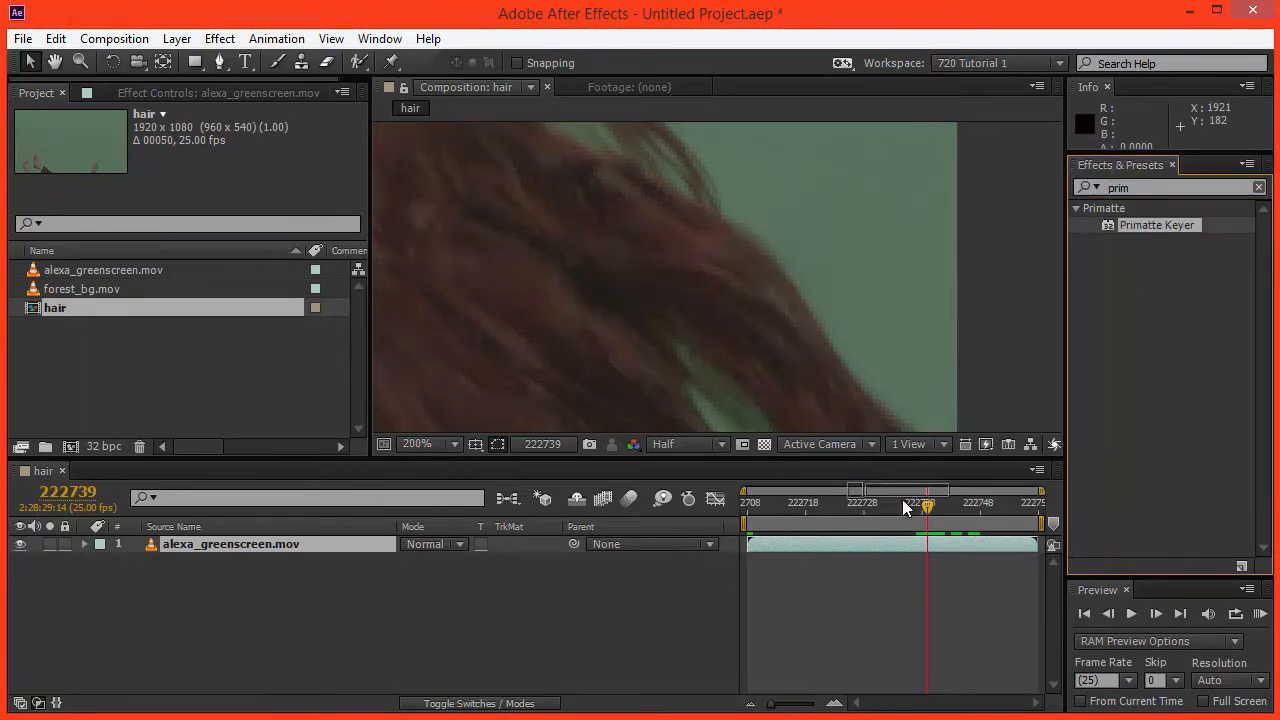
{"action": "left_click_drag", "start_coordinate": [908, 517], "coordinate": [926, 543]}
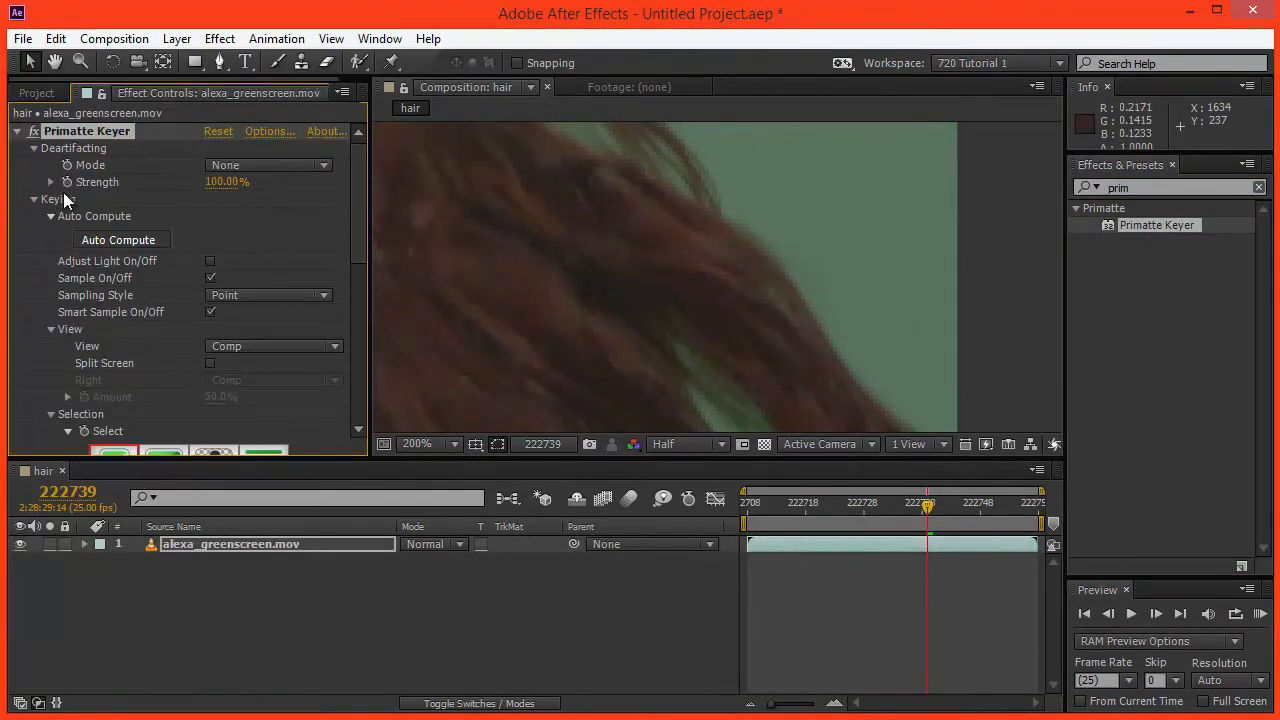
{"action": "left_click", "coordinate": [45, 152]}
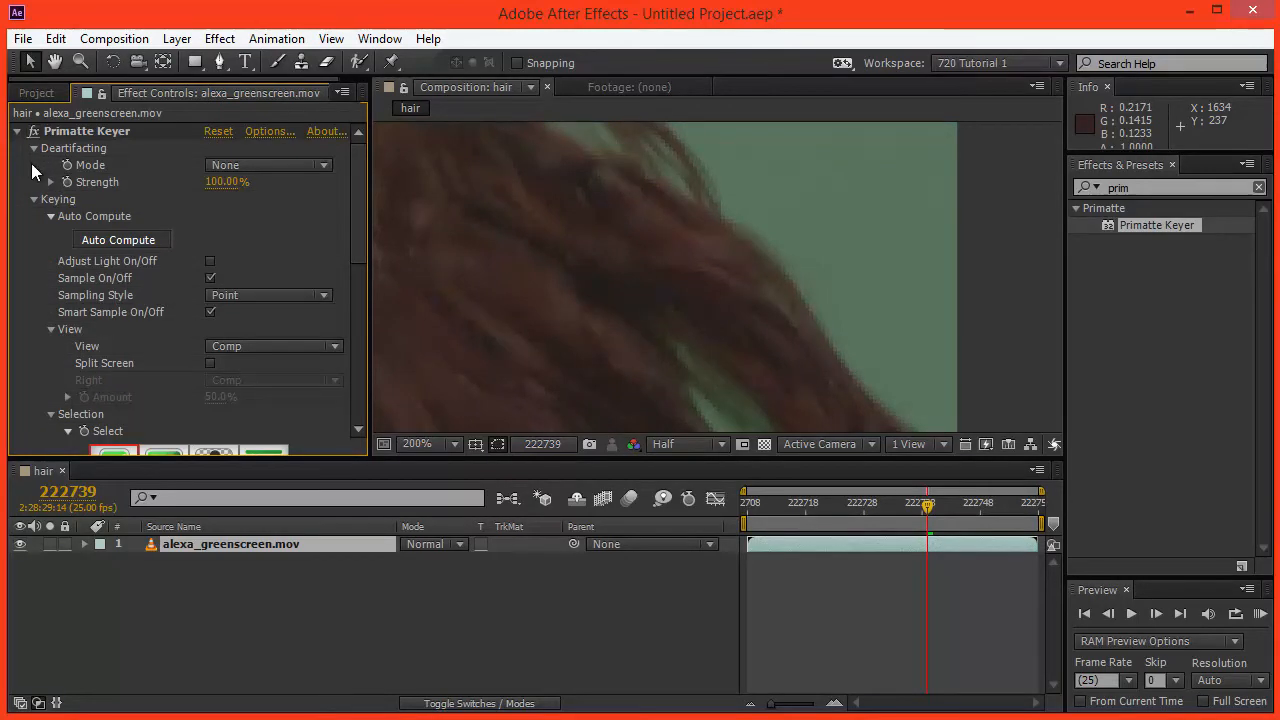
Step: Reveal the Keying settings, try Auto Compute on the background, then undo it
{"action": "left_click", "coordinate": [34, 148]}
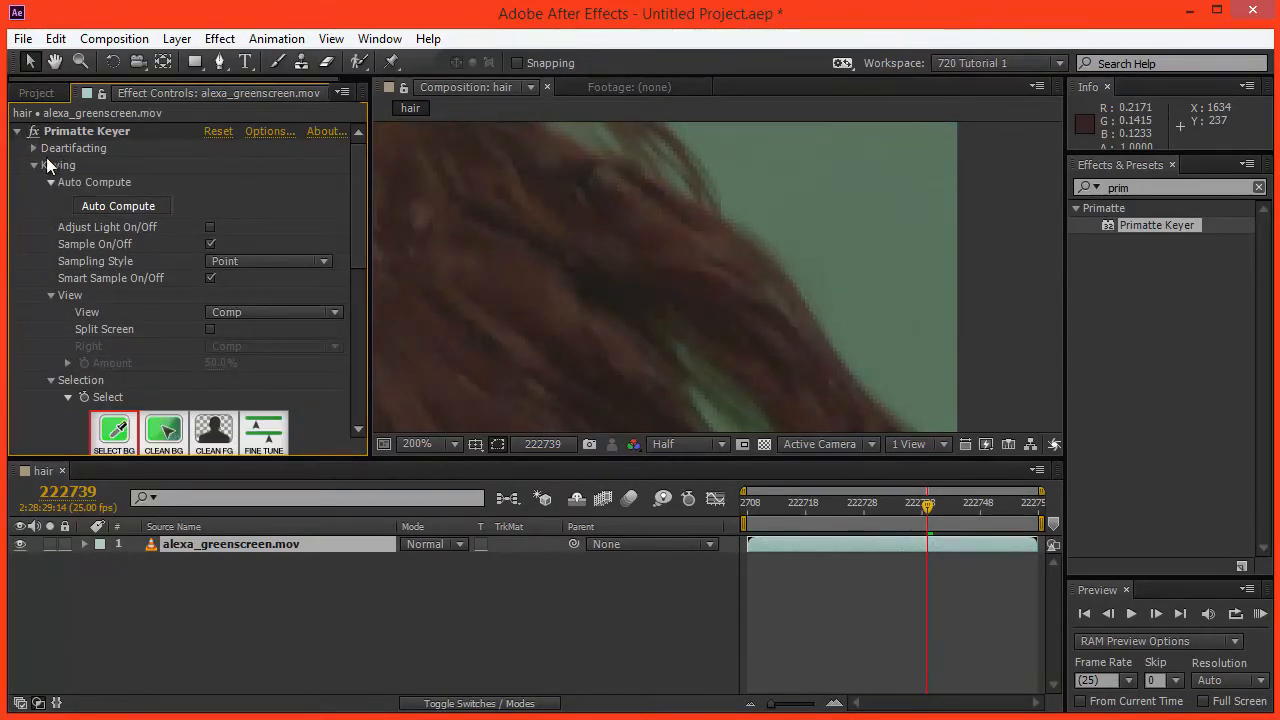
{"action": "left_click", "coordinate": [34, 165]}
{"action": "left_click", "coordinate": [34, 183]}
{"action": "left_click", "coordinate": [33, 165]}
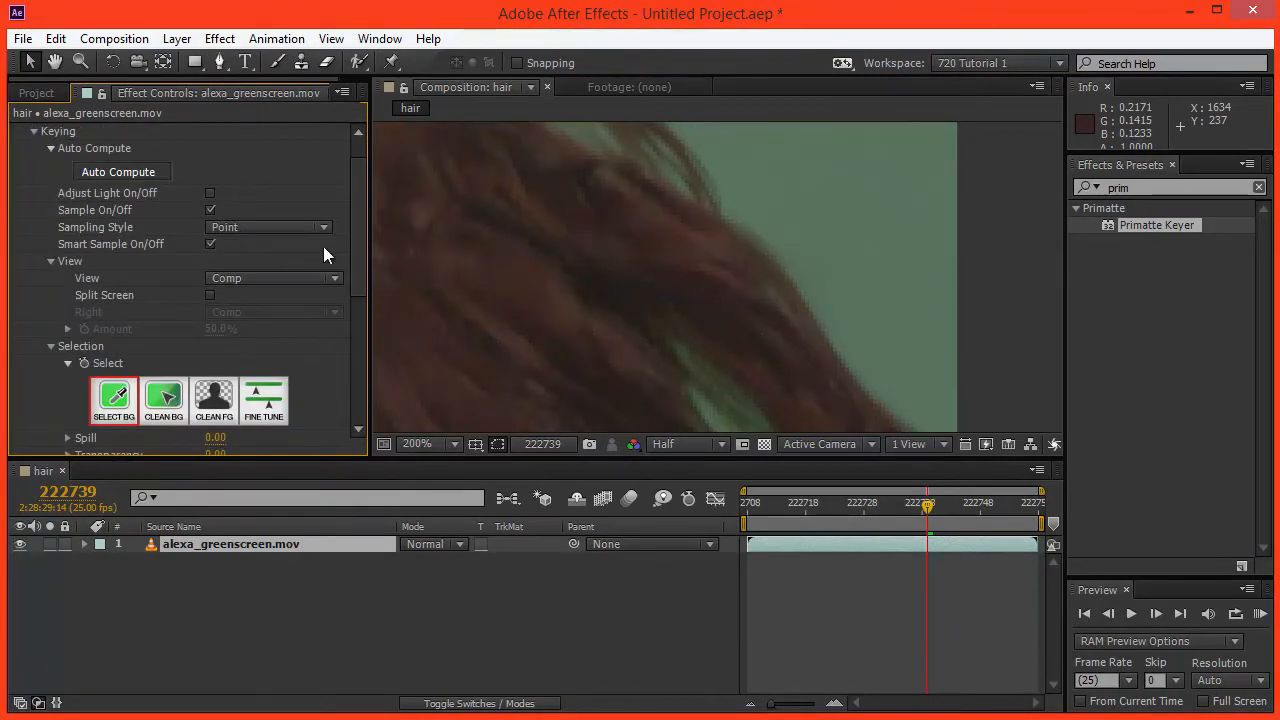
{"action": "scroll", "coordinate": [360, 174], "scroll_direction": "up", "scroll_amount": 2}
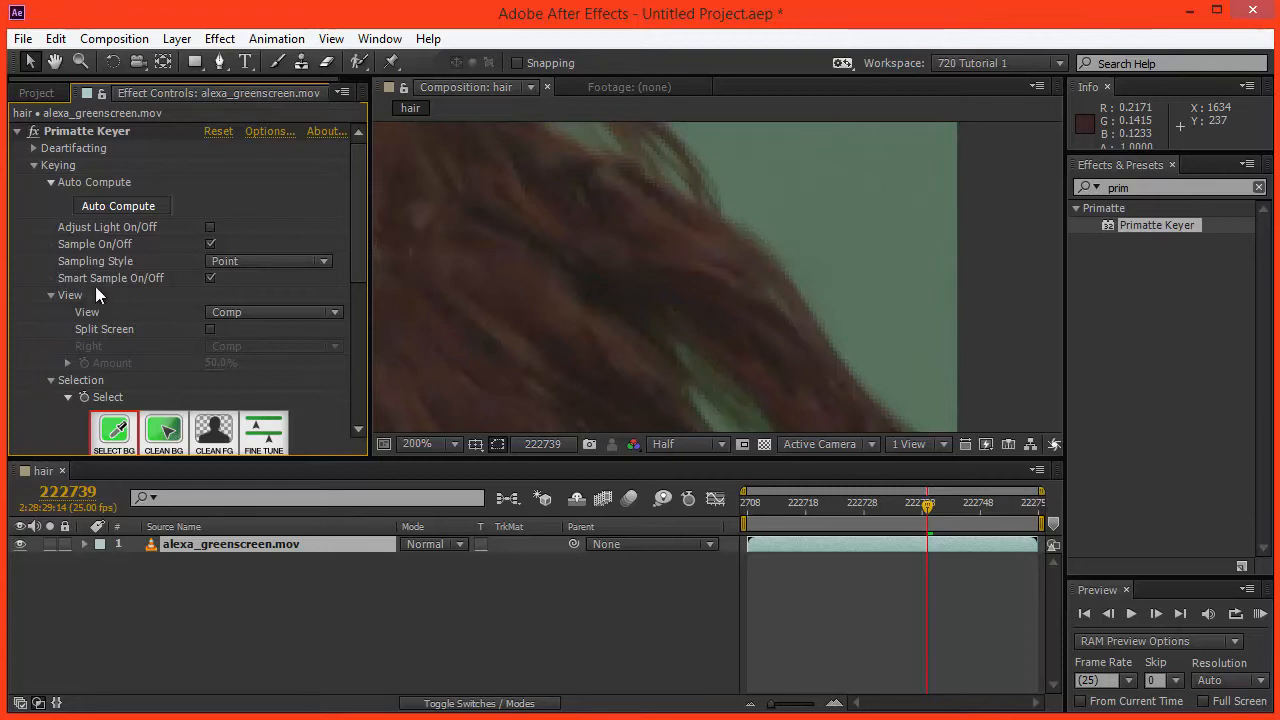
{"action": "left_click", "coordinate": [119, 205]}
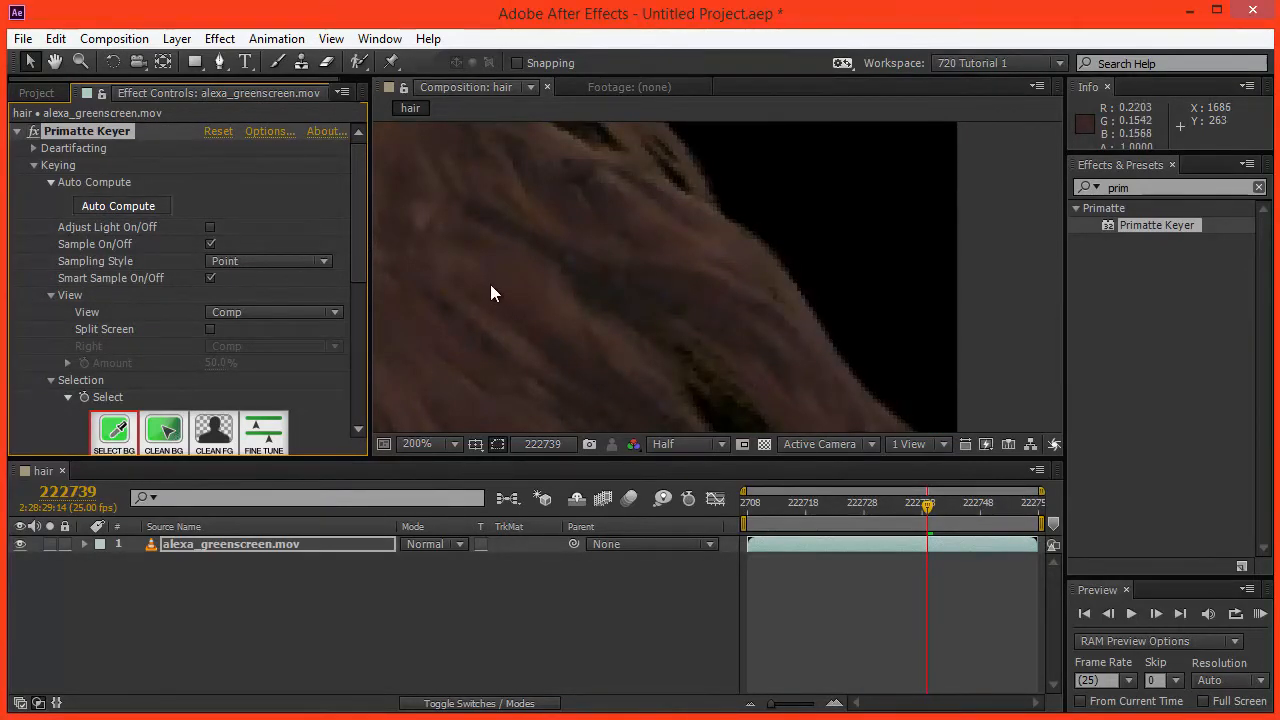
{"action": "key", "text": "ctrl+z"}
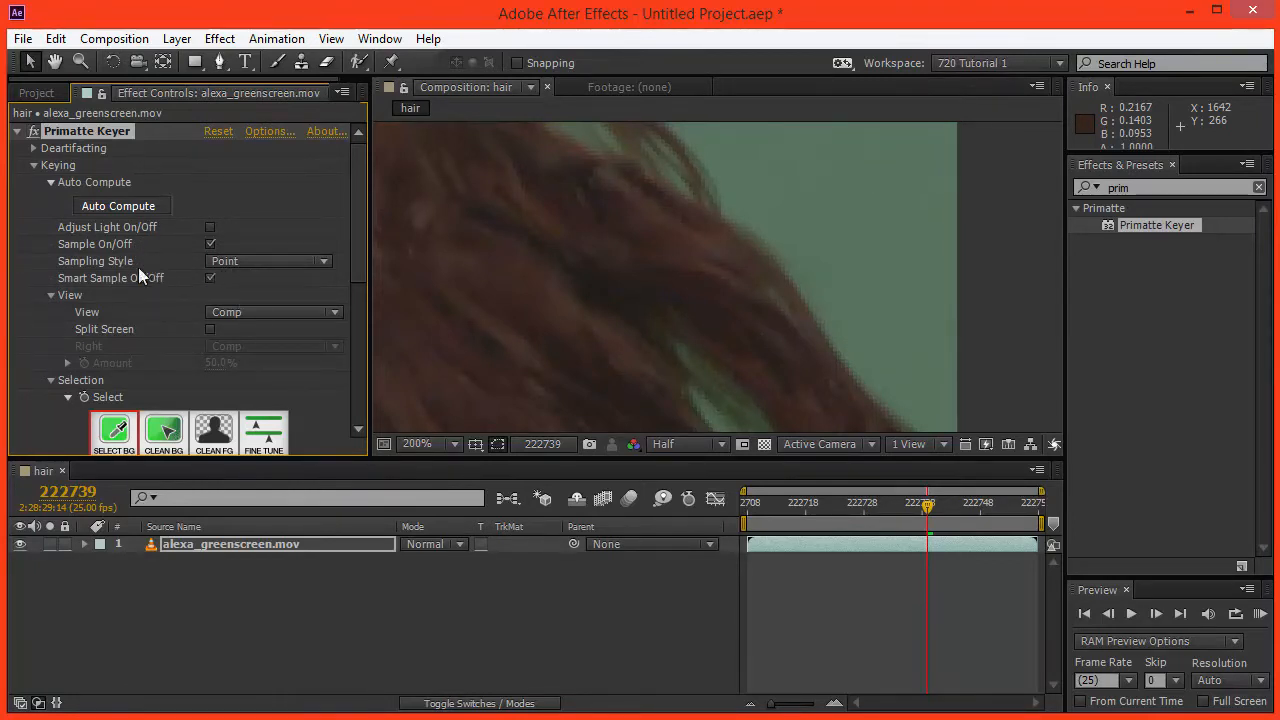
Step: Keep the Primatte sampling style on Point
{"action": "left_click", "coordinate": [236, 260]}
{"action": "left_click", "coordinate": [262, 288]}
{"action": "left_click", "coordinate": [256, 263]}
{"action": "left_click", "coordinate": [245, 285]}
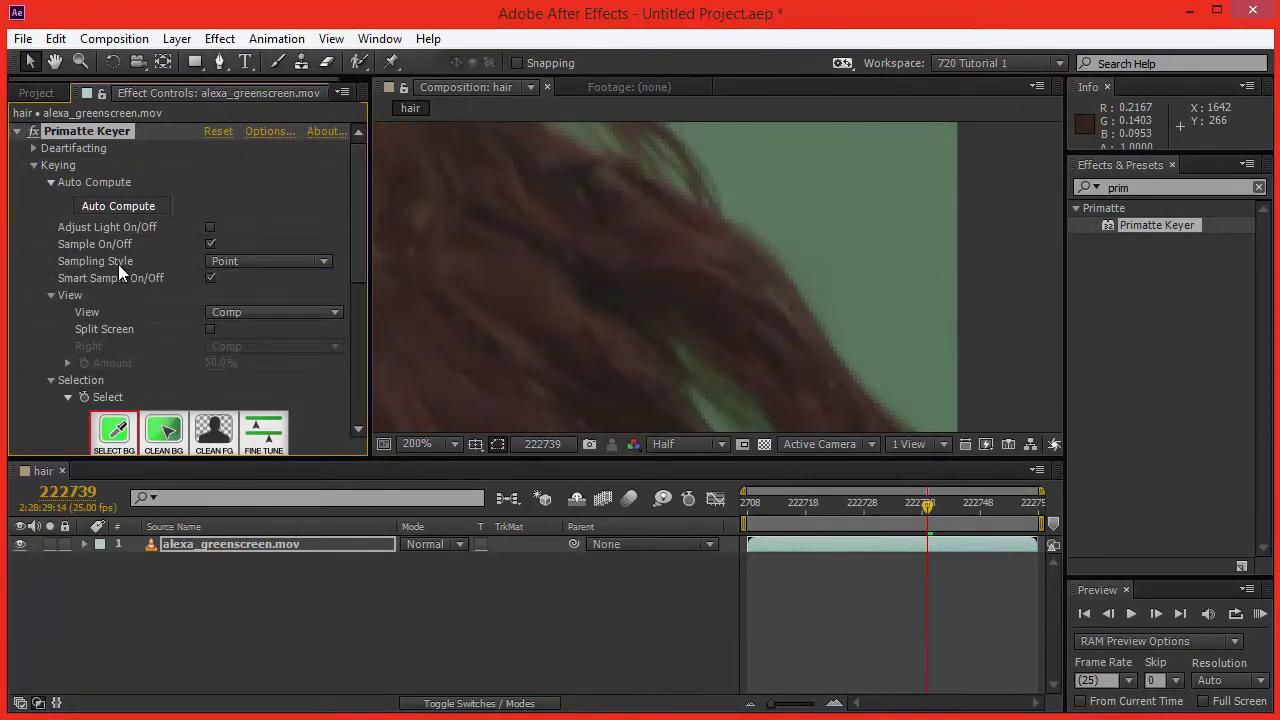
Step: With Select BG, sample the green beside and along the hair edge to key it to black
{"action": "left_click", "coordinate": [112, 432]}
{"action": "scroll", "coordinate": [730, 284], "scroll_direction": "down", "scroll_amount": 1}
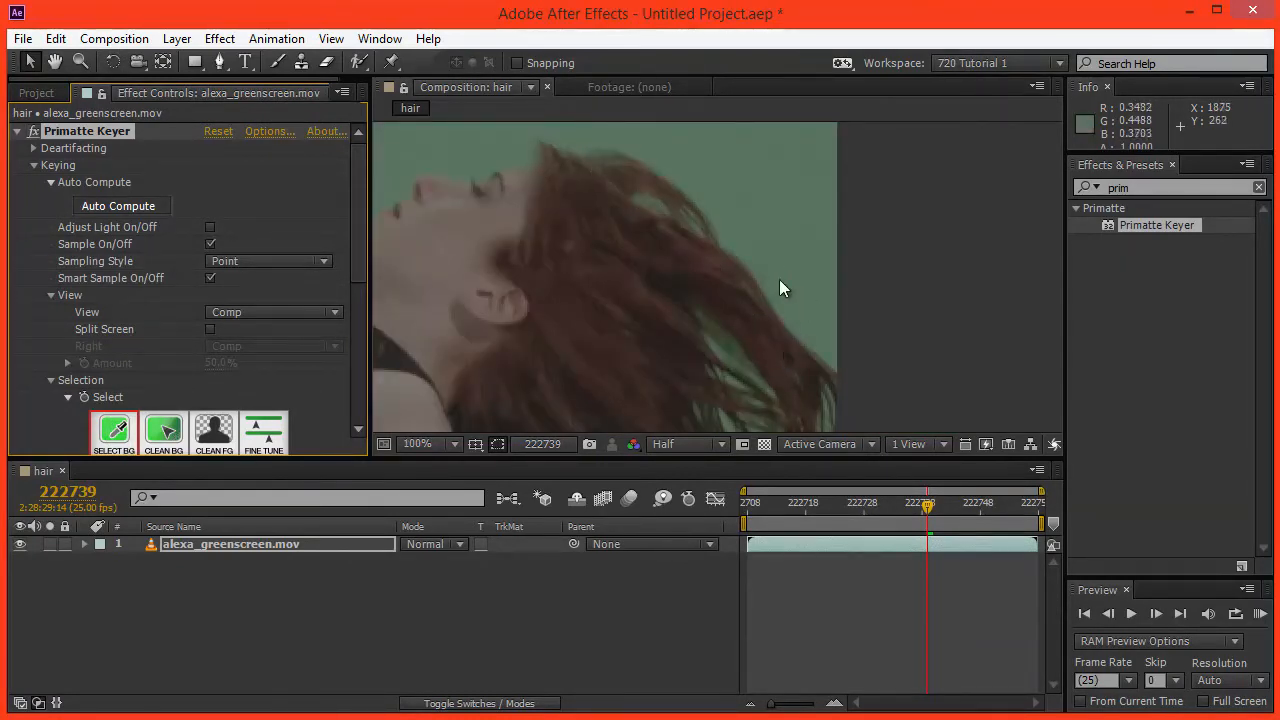
{"action": "left_click", "coordinate": [598, 138]}
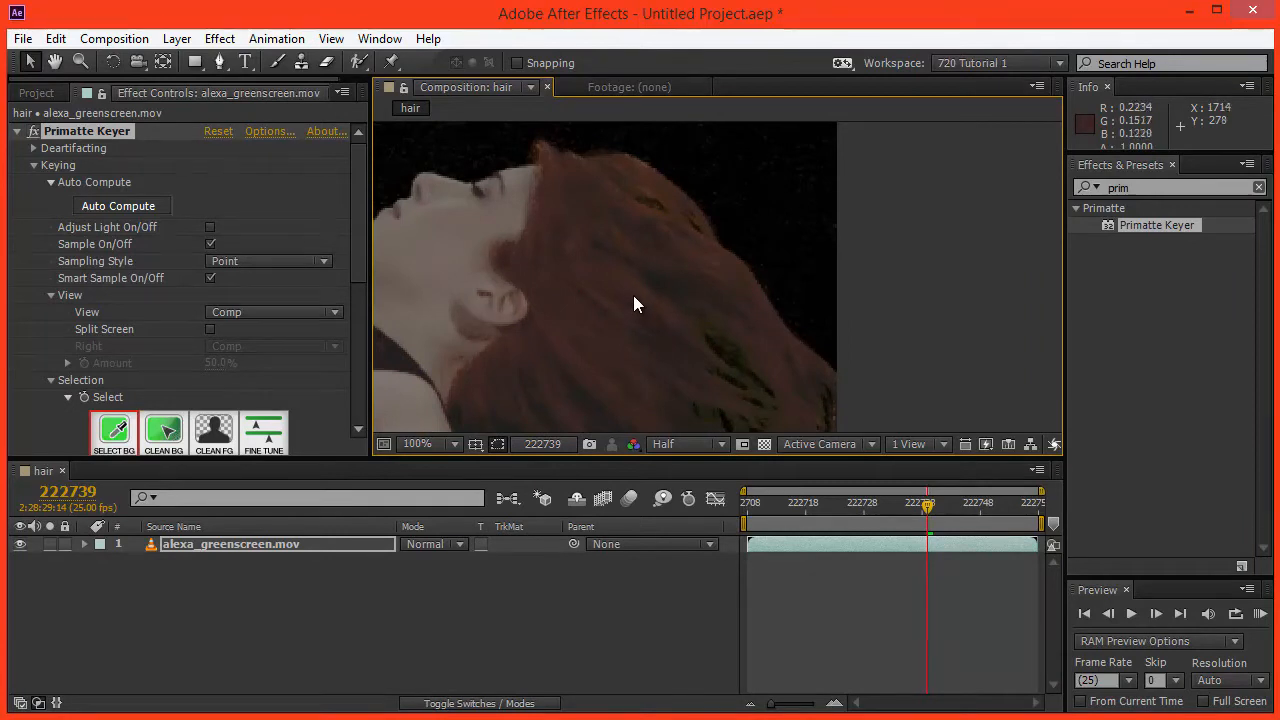
{"action": "key", "text": "ctrl+z"}
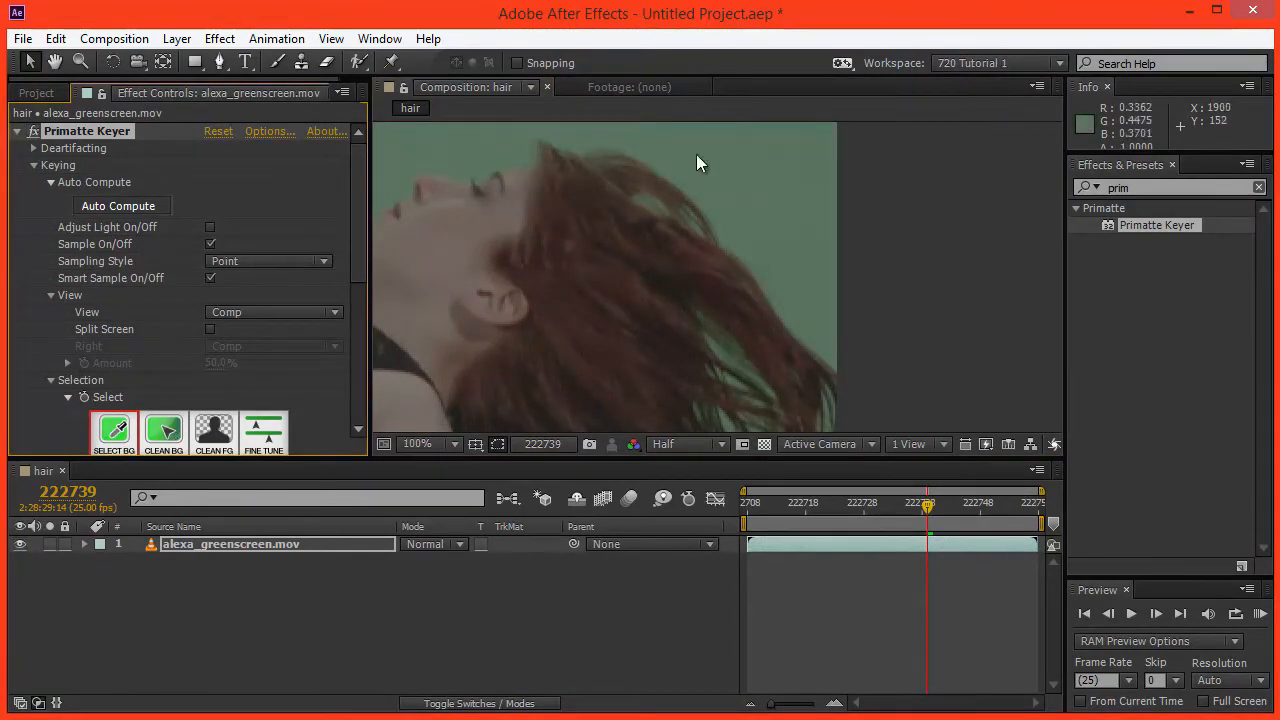
{"action": "left_click_drag", "start_coordinate": [682, 156], "coordinate": [803, 330]}
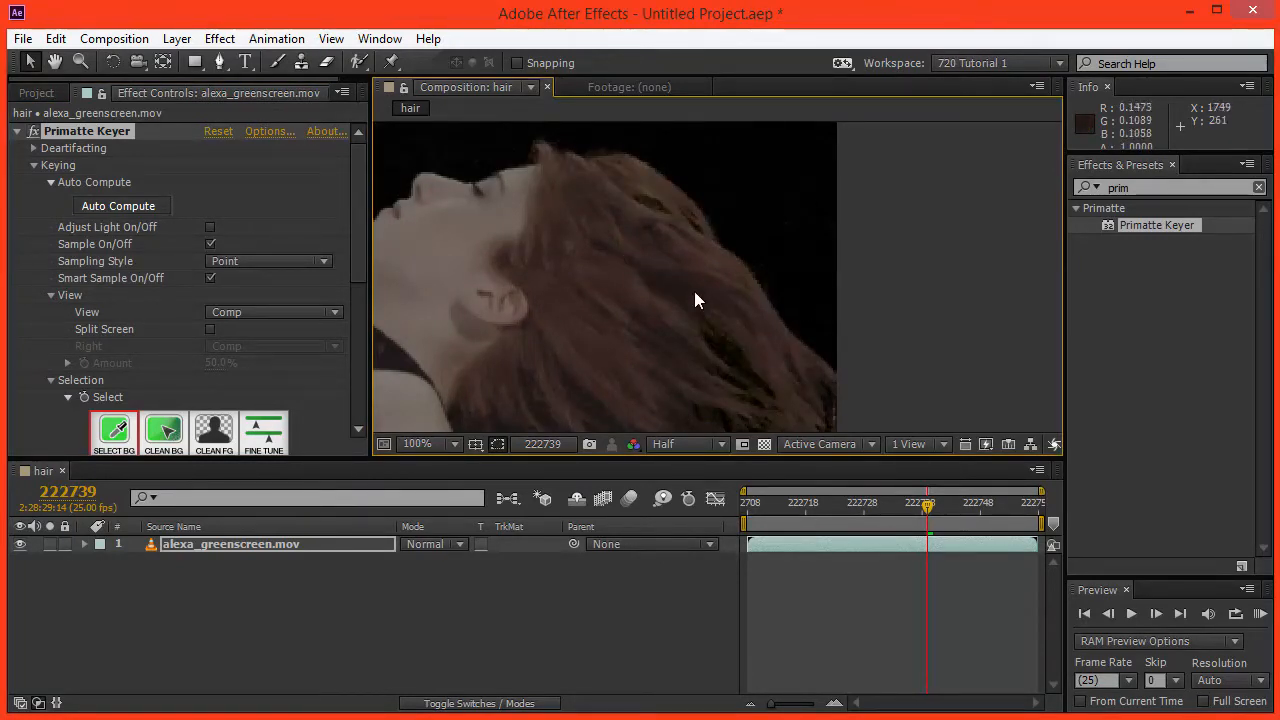
{"action": "key", "text": "space"}
Step: View the alpha matte and use Clean BG strokes on the grey background noise around the hair
{"action": "left_click_drag", "start_coordinate": [761, 301], "coordinate": [644, 181]}
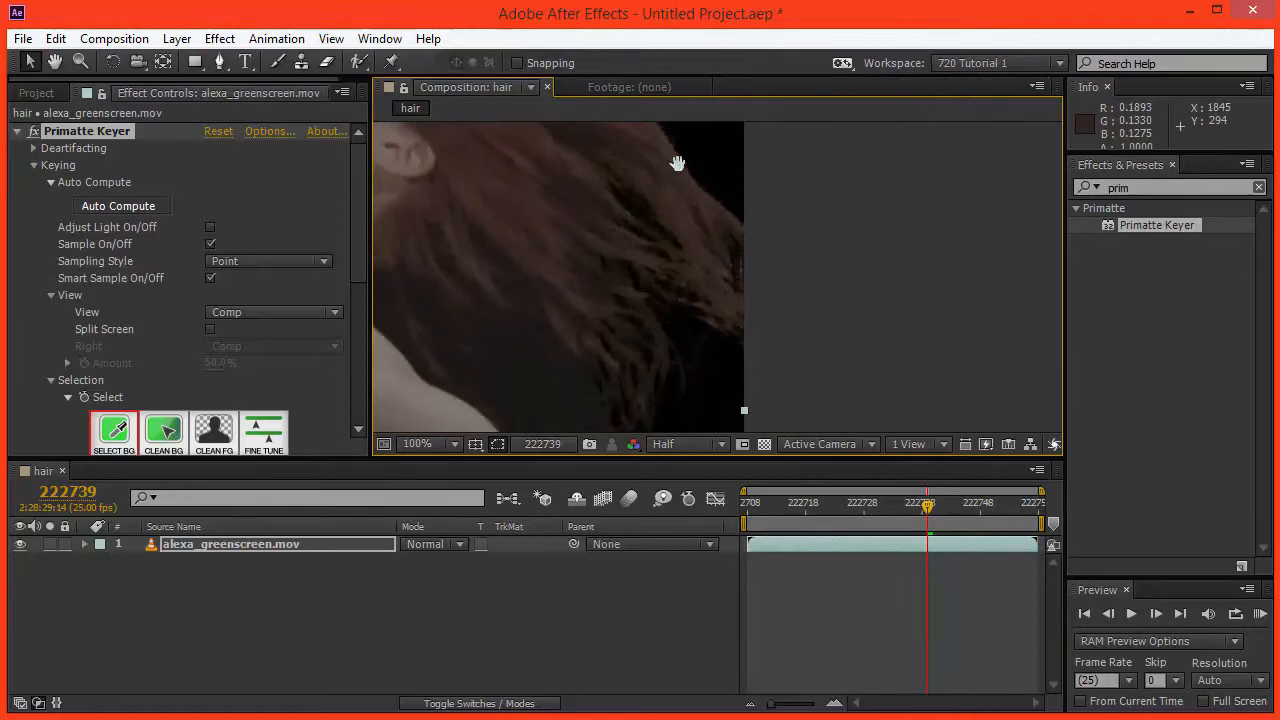
{"action": "key", "text": "alt+4"}
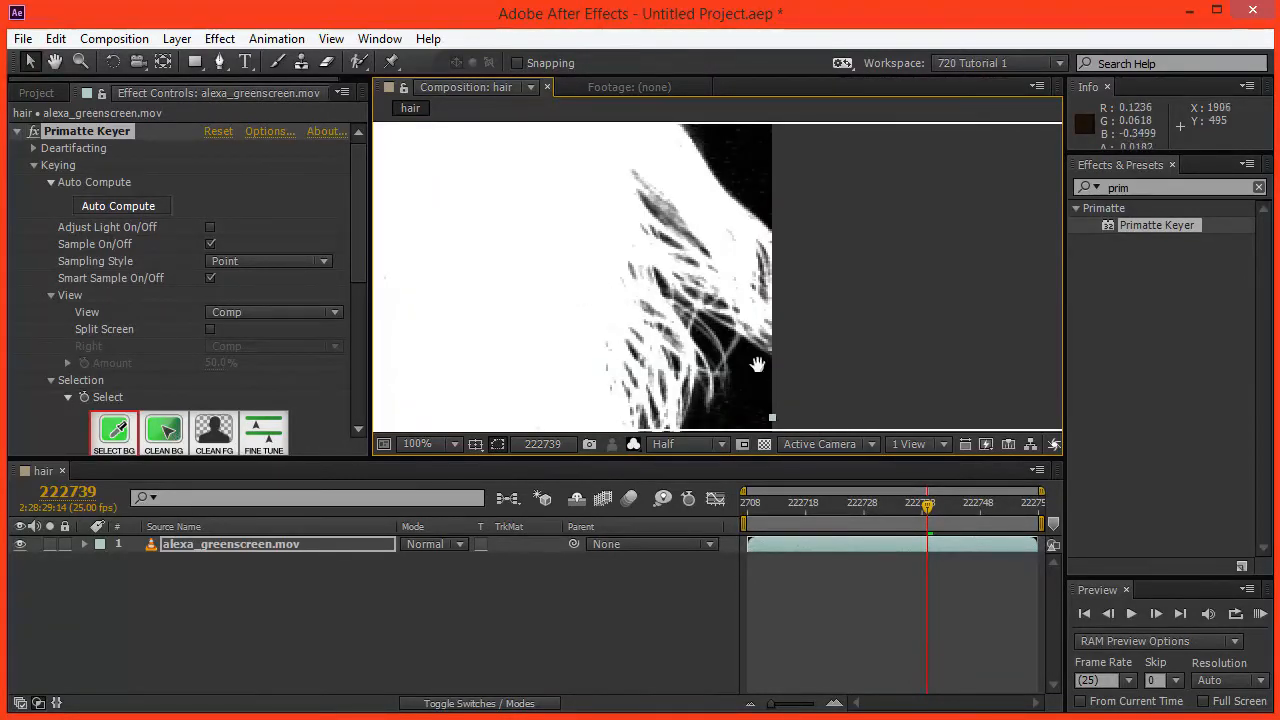
{"action": "left_click_drag", "start_coordinate": [620, 290], "coordinate": [740, 229]}
{"action": "scroll", "coordinate": [590, 350], "scroll_direction": "up", "scroll_amount": 2}
{"action": "scroll", "coordinate": [620, 341], "scroll_direction": "up", "scroll_amount": 2}
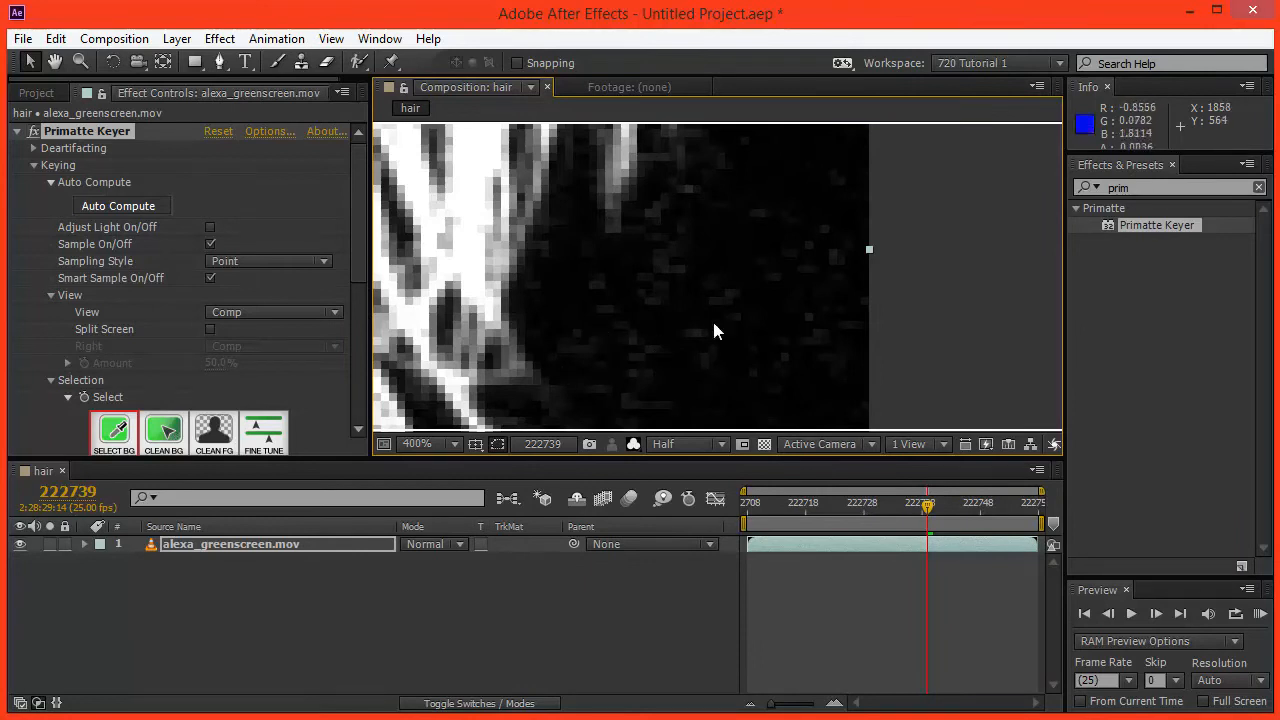
{"action": "left_click", "coordinate": [163, 432]}
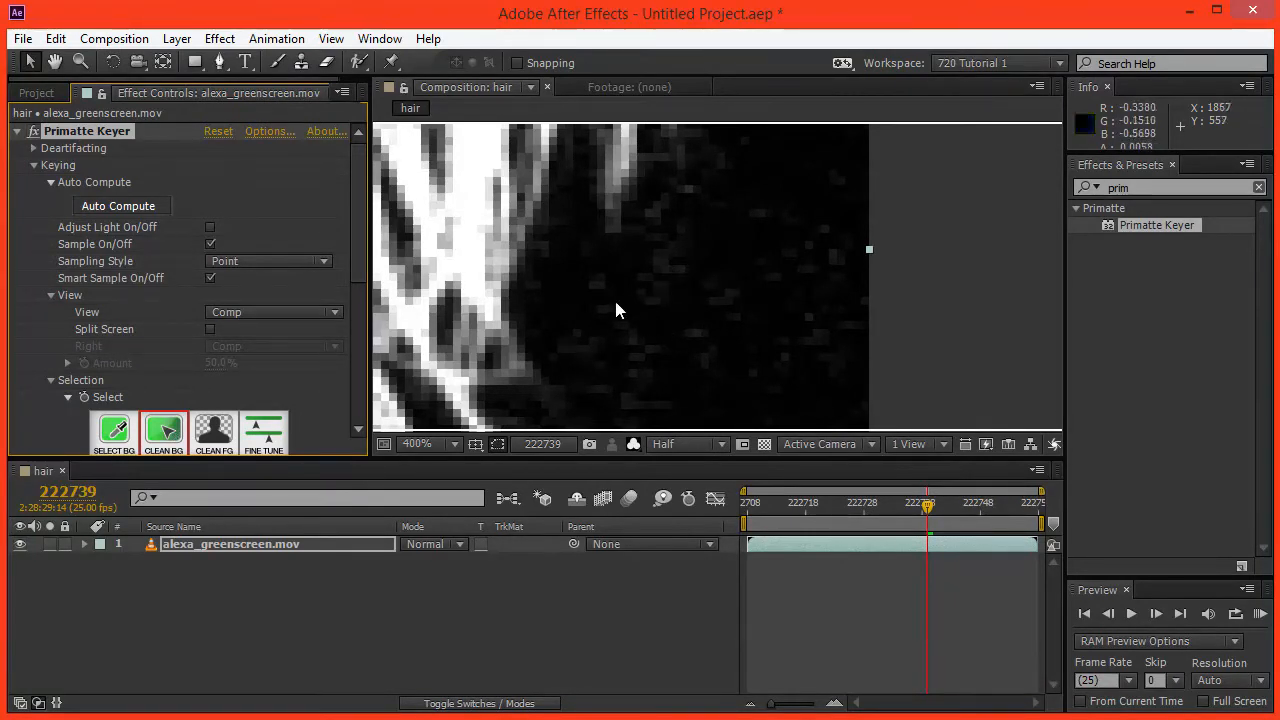
{"action": "left_click_drag", "start_coordinate": [683, 268], "coordinate": [679, 339]}
{"action": "left_click_drag", "start_coordinate": [752, 283], "coordinate": [685, 344]}
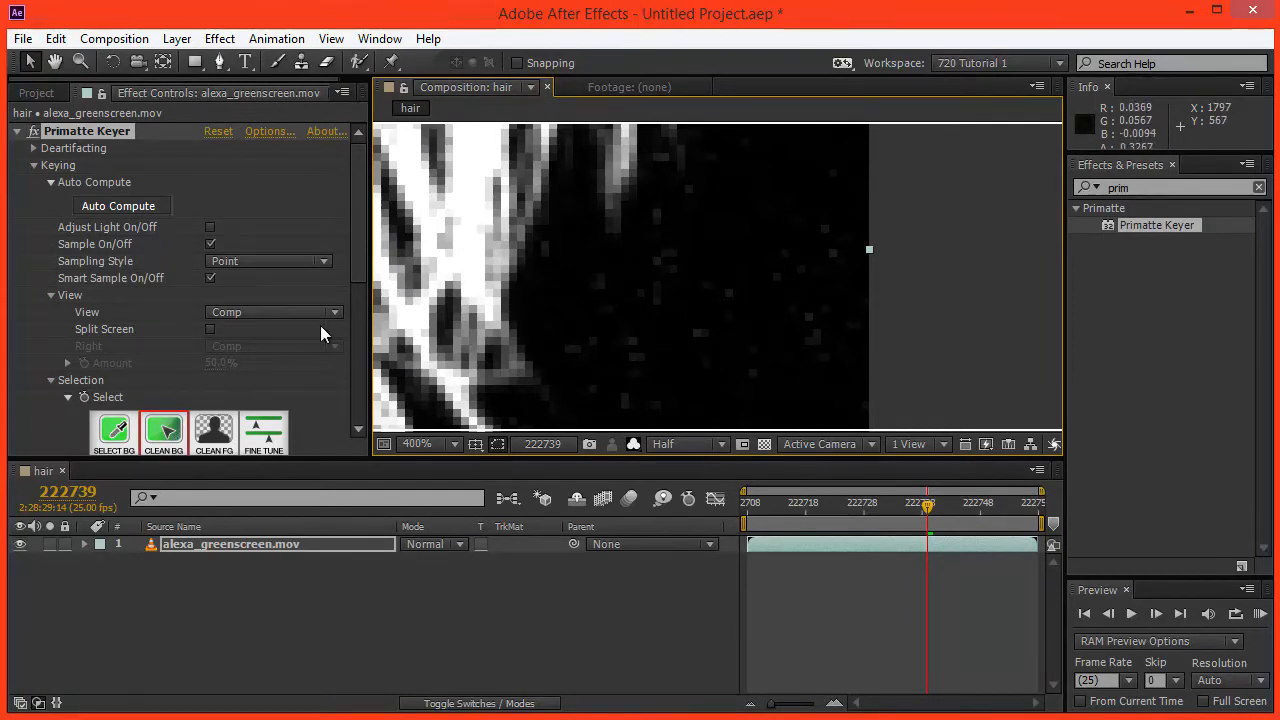
Step: Switch sampling to Rectangle and box the noisy background region to clear the matte speckle
{"action": "left_click", "coordinate": [266, 261]}
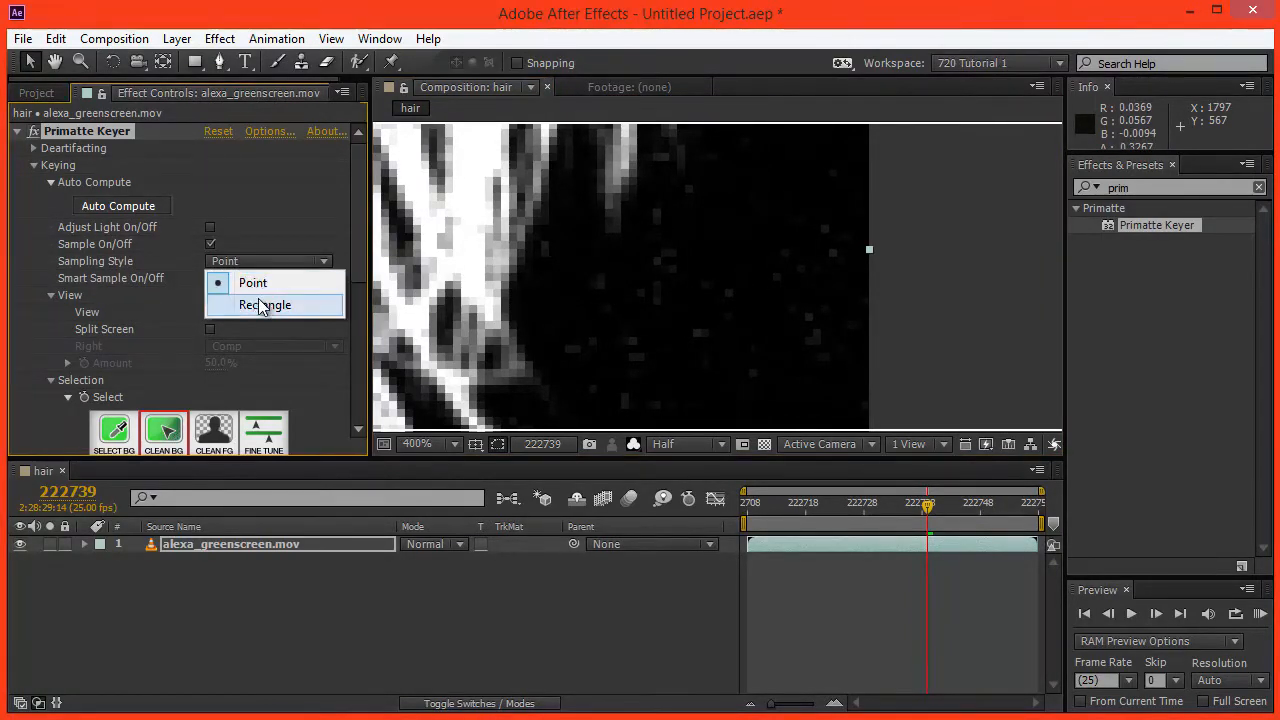
{"action": "left_click", "coordinate": [263, 305]}
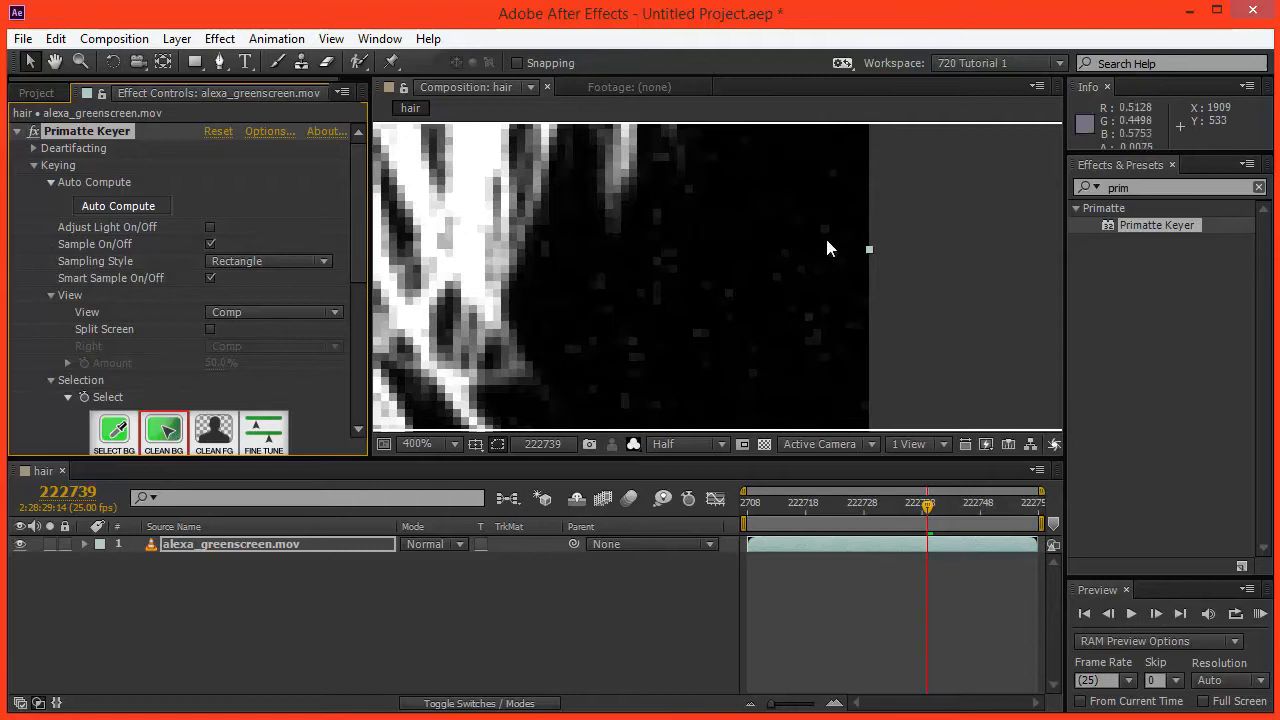
{"action": "left_click_drag", "start_coordinate": [565, 242], "coordinate": [838, 414]}
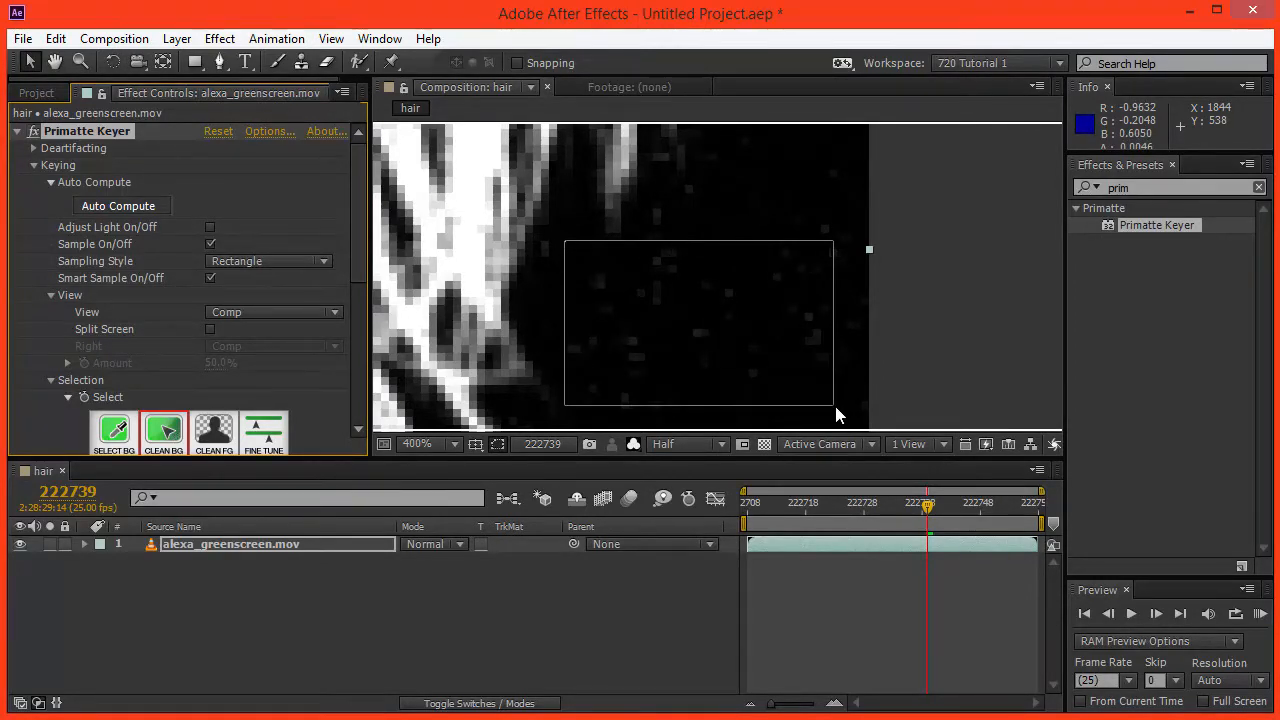
{"action": "left_click_drag", "start_coordinate": [838, 414], "coordinate": [838, 420]}
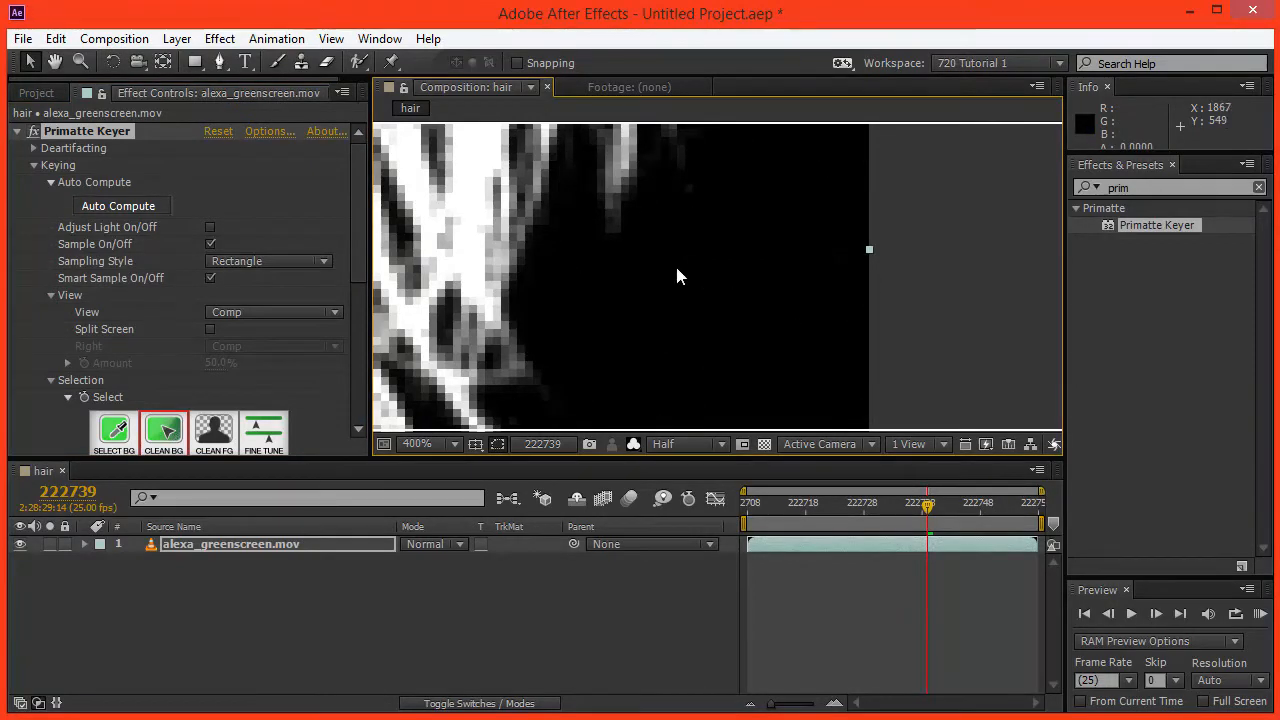
{"action": "mouse_move", "coordinate": [652, 300]}
{"action": "left_mouse_down"}
{"action": "mouse_move", "coordinate": [817, 300]}
{"action": "mouse_move", "coordinate": [847, 328]}
{"action": "left_mouse_up"}
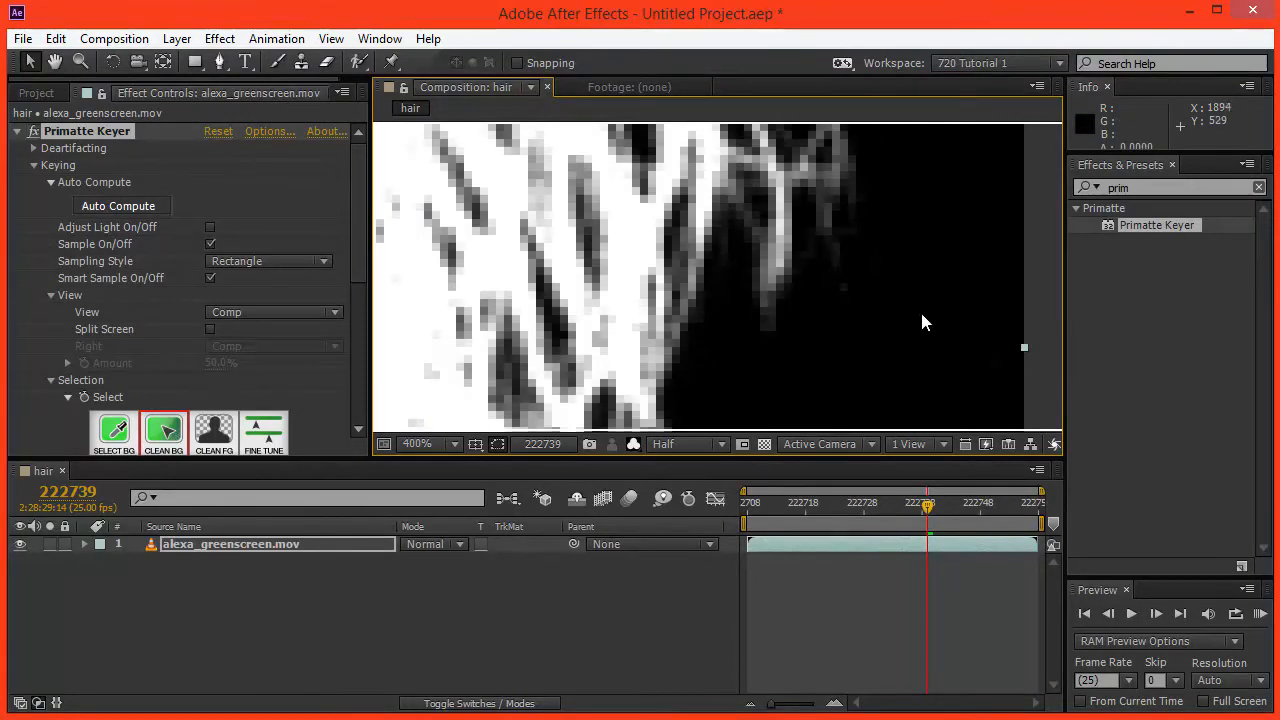
{"action": "left_click_drag", "start_coordinate": [913, 331], "coordinate": [597, 237]}
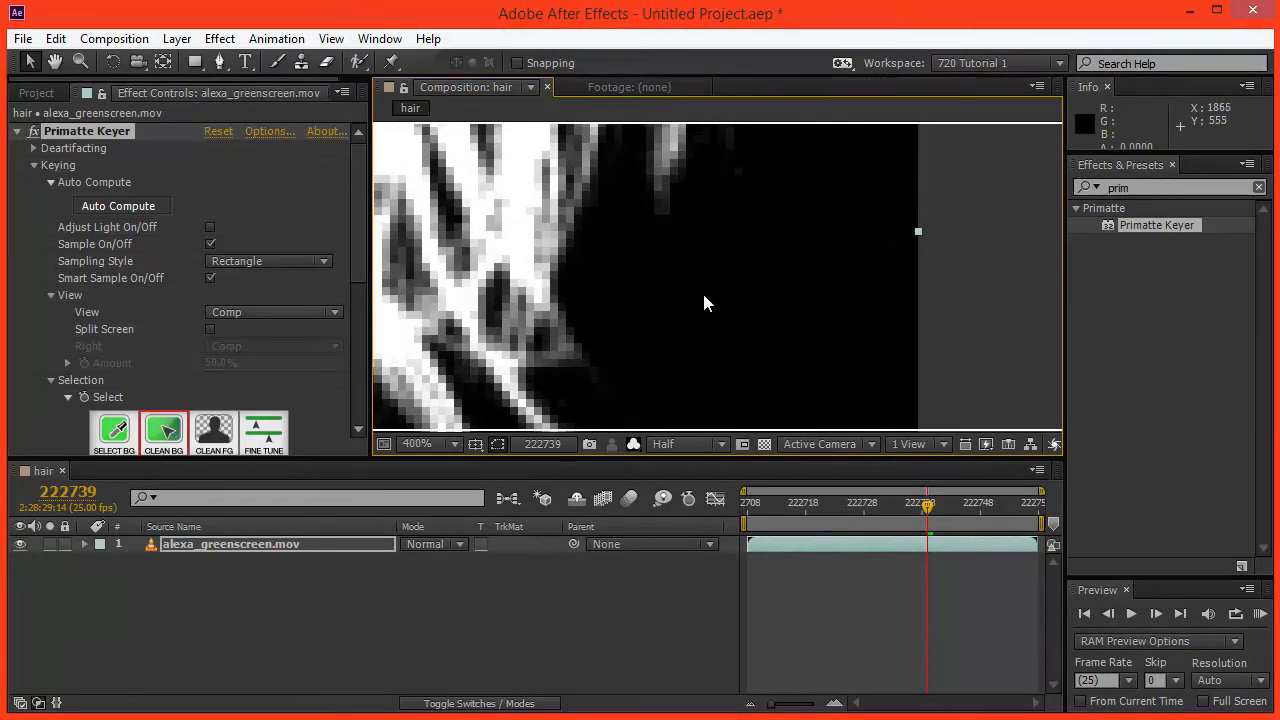
{"action": "scroll", "coordinate": [714, 304], "scroll_direction": "down", "scroll_amount": 4}
{"action": "scroll", "coordinate": [714, 304], "scroll_direction": "down", "scroll_amount": 2}
{"action": "left_click_drag", "start_coordinate": [600, 230], "coordinate": [515, 166]}
{"action": "scroll", "coordinate": [619, 330], "scroll_direction": "up", "scroll_amount": 1}
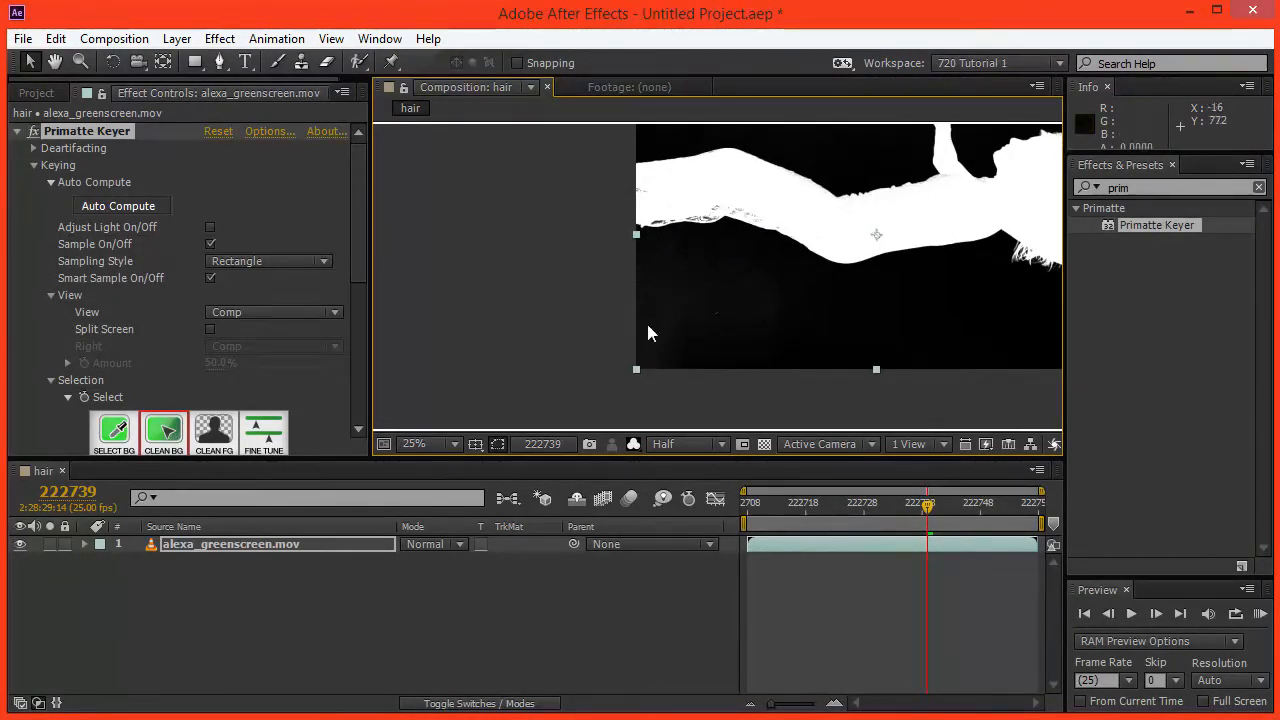
{"action": "scroll", "coordinate": [684, 300], "scroll_direction": "up", "scroll_amount": 1}
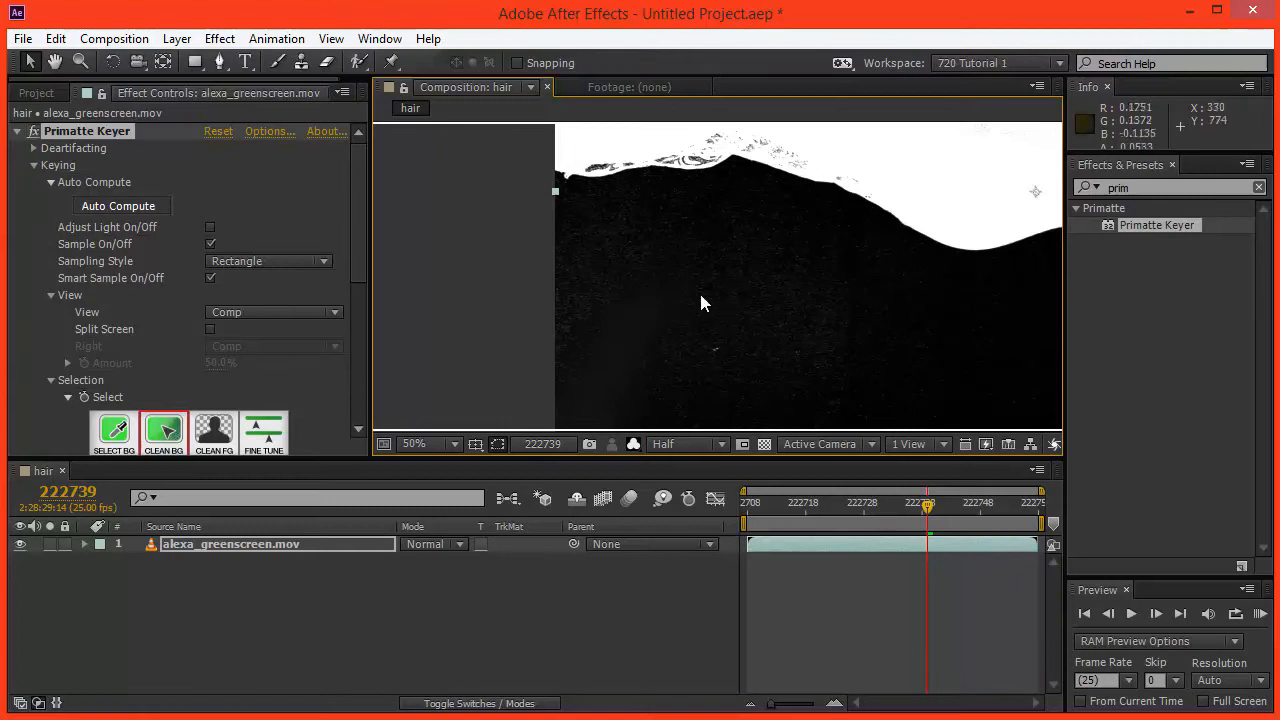
Step: Return the viewer to RGB and toggle Primatte Keyer on and off to compare the key with the original
{"action": "mouse_move", "coordinate": [810, 260]}
{"action": "left_mouse_down"}
{"action": "mouse_move", "coordinate": [685, 289]}
{"action": "mouse_move", "coordinate": [625, 375]}
{"action": "mouse_move", "coordinate": [560, 400]}
{"action": "left_mouse_up"}
{"action": "mouse_move", "coordinate": [803, 293]}
{"action": "left_mouse_down"}
{"action": "mouse_move", "coordinate": [700, 250]}
{"action": "mouse_move", "coordinate": [640, 275]}
{"action": "left_mouse_up"}
{"action": "scroll", "coordinate": [640, 275], "scroll_direction": "up", "scroll_amount": 1}
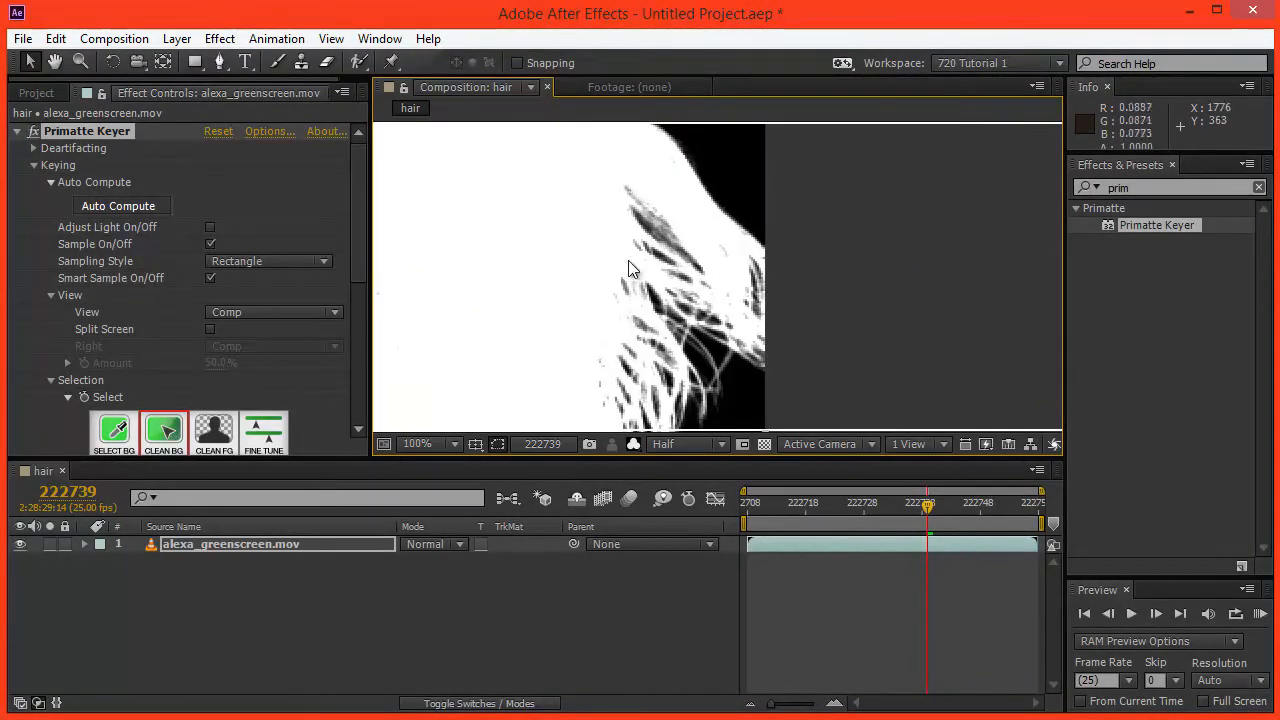
{"action": "key", "text": "alt+4"}
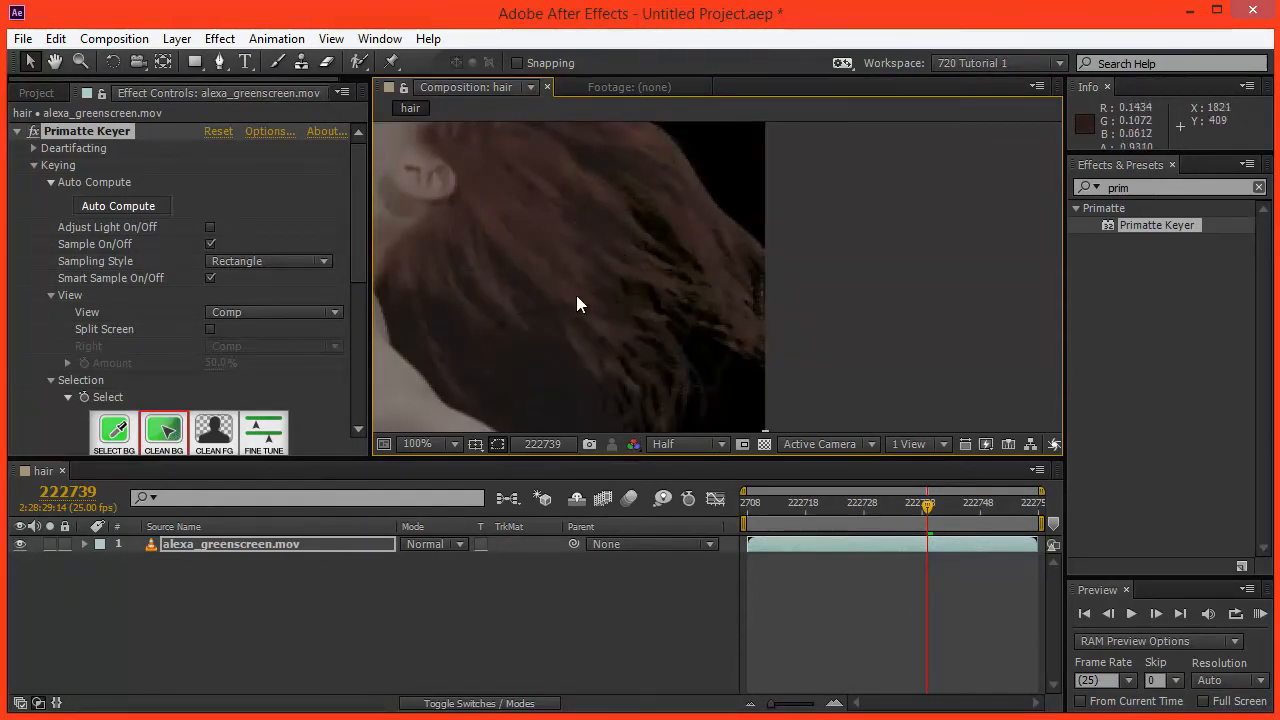
{"action": "left_click", "coordinate": [32, 132]}
{"action": "left_click", "coordinate": [32, 132]}
{"action": "left_click", "coordinate": [33, 132]}
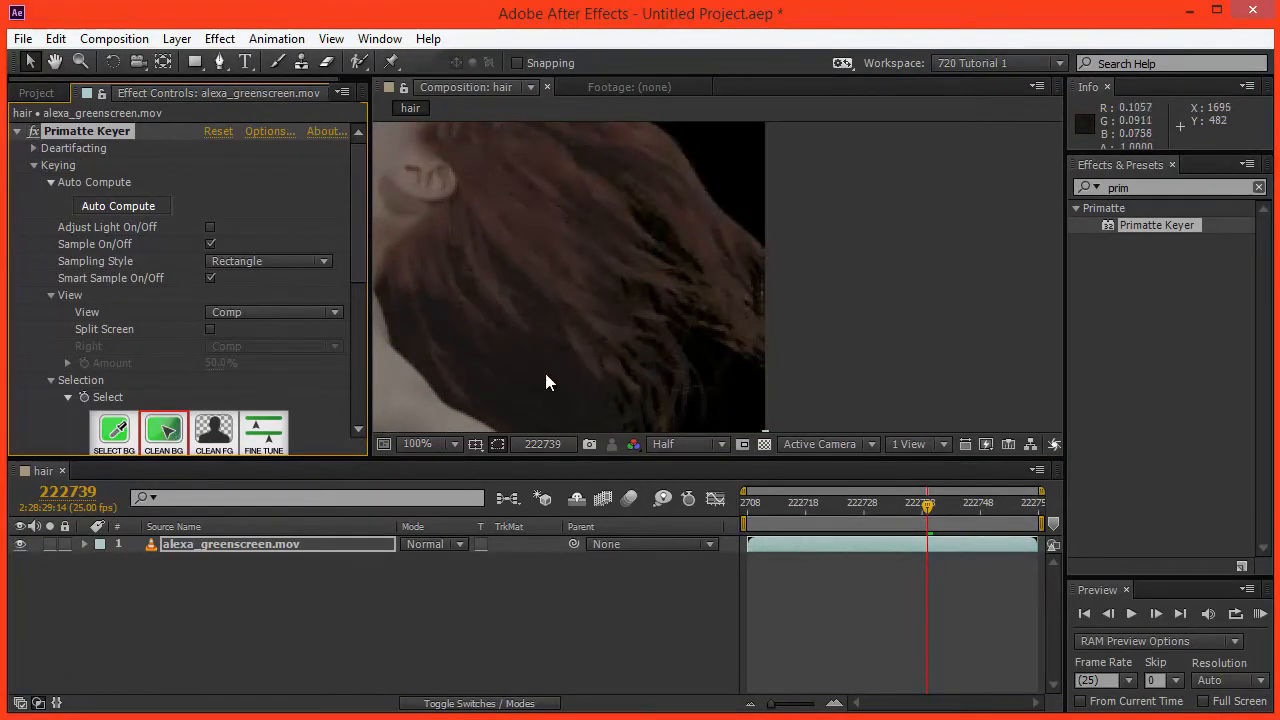
{"action": "key", "text": "alt+4"}
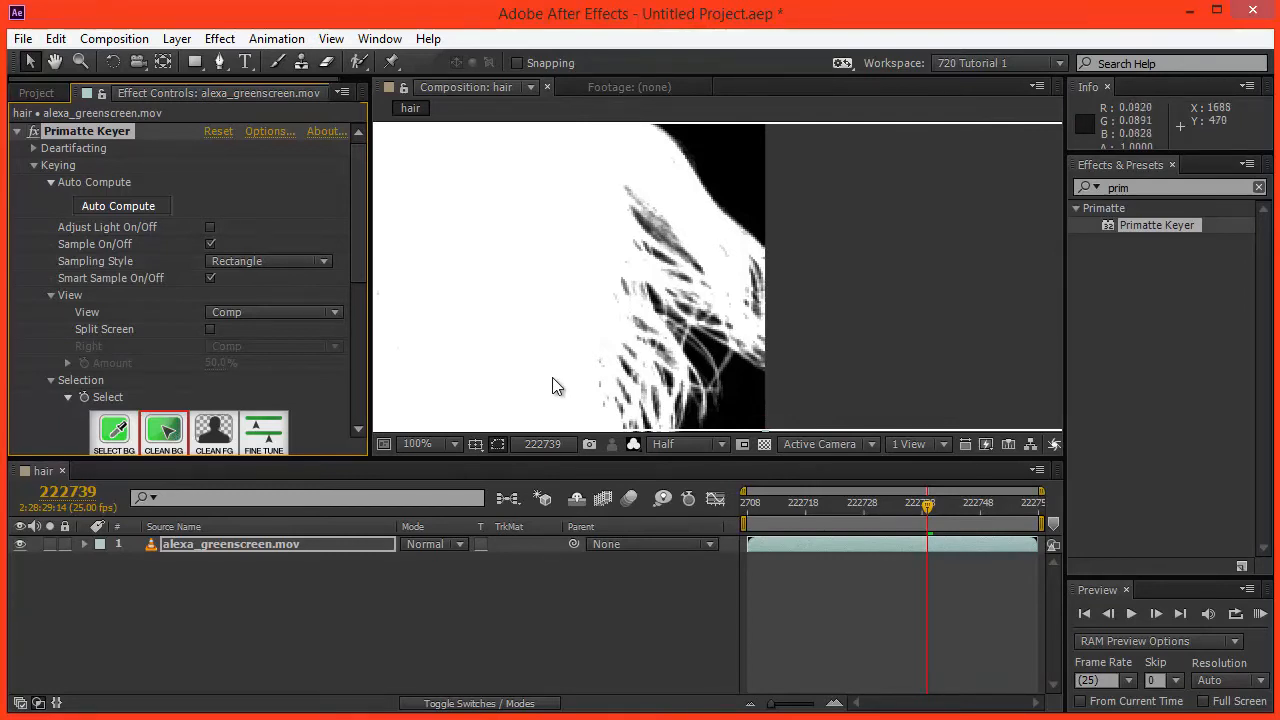
{"action": "key", "text": "alt+4"}
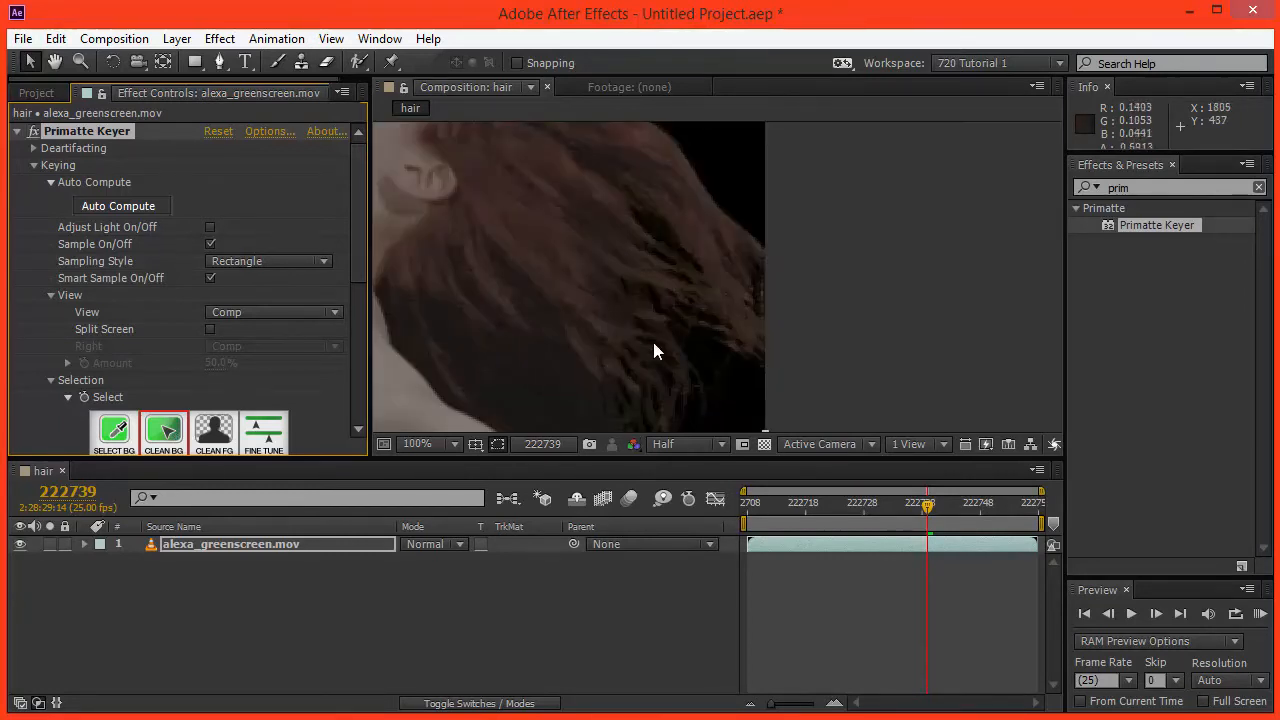
{"action": "mouse_move", "coordinate": [669, 348]}
{"action": "left_mouse_down"}
{"action": "mouse_move", "coordinate": [594, 262]}
{"action": "mouse_move", "coordinate": [560, 300]}
{"action": "left_mouse_up"}
{"action": "left_click", "coordinate": [42, 131]}
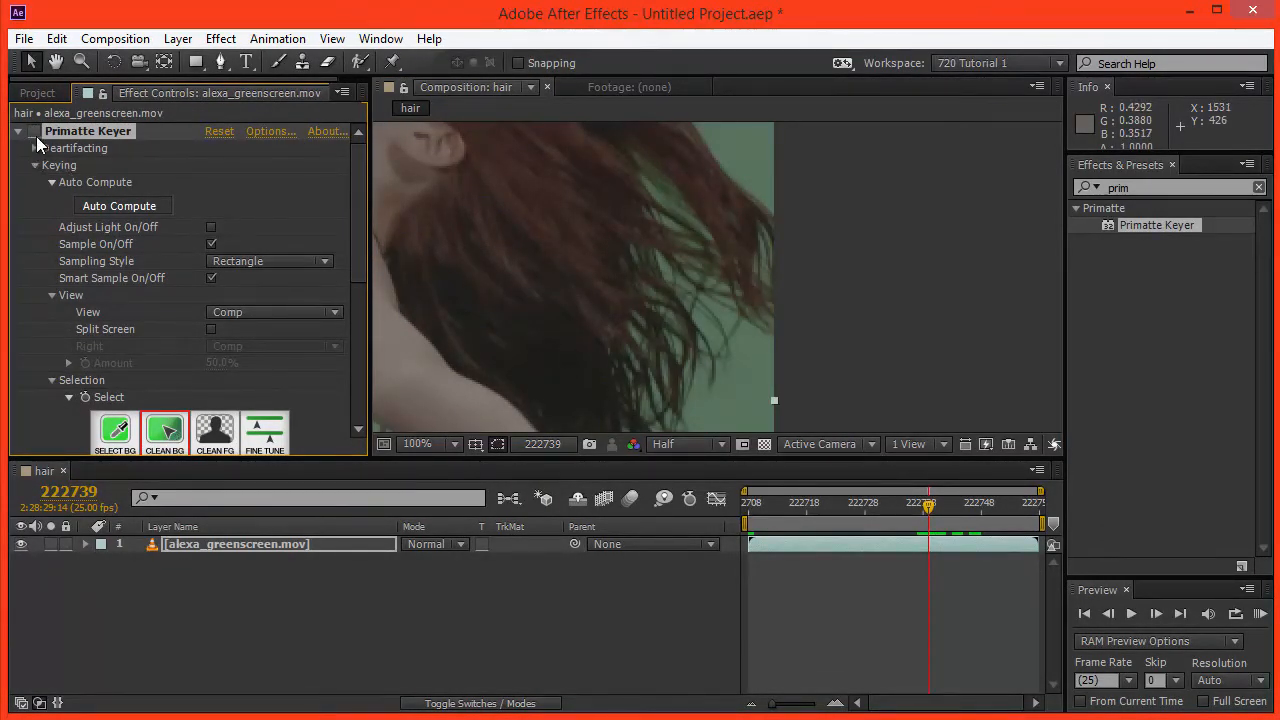
{"action": "left_click", "coordinate": [35, 131]}
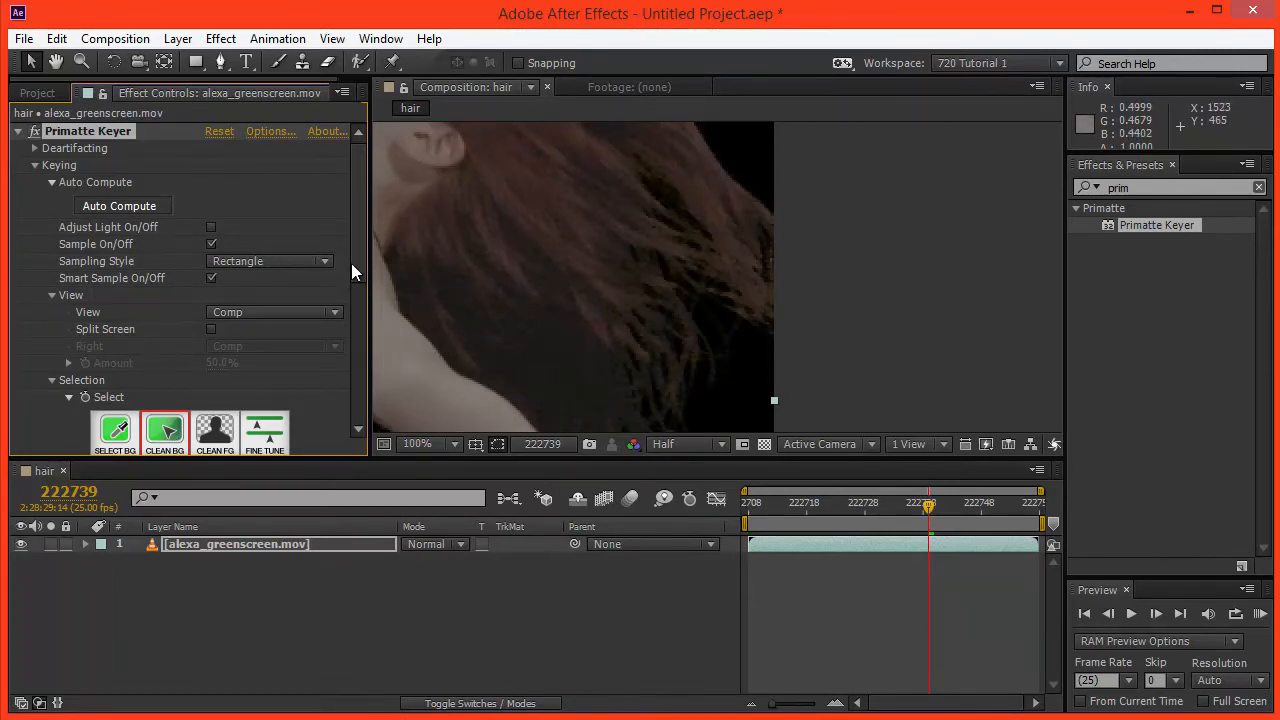
{"action": "left_click", "coordinate": [35, 131]}
{"action": "left_click_drag", "start_coordinate": [355, 263], "coordinate": [354, 403]}
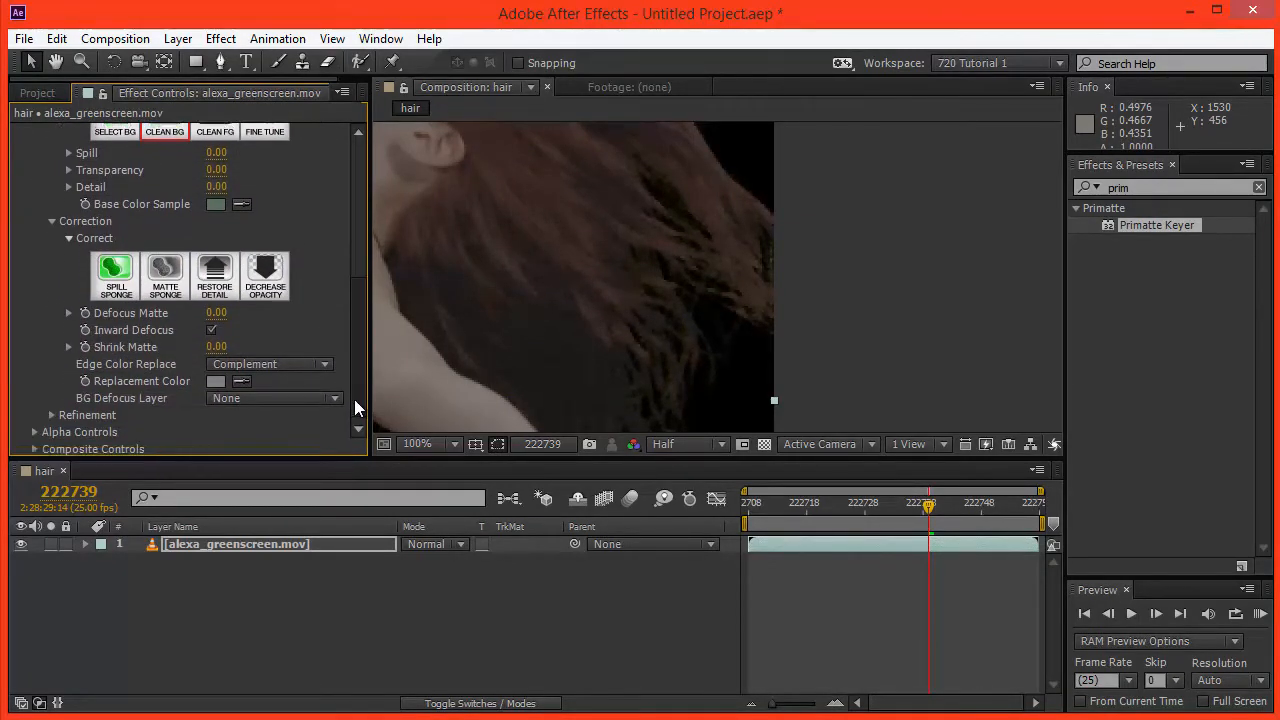
Step: In Refine, sample a hair spot for spill removal using point sampling
{"action": "left_click", "coordinate": [51, 411]}
{"action": "scroll", "coordinate": [47, 409], "scroll_direction": "down", "scroll_amount": 3}
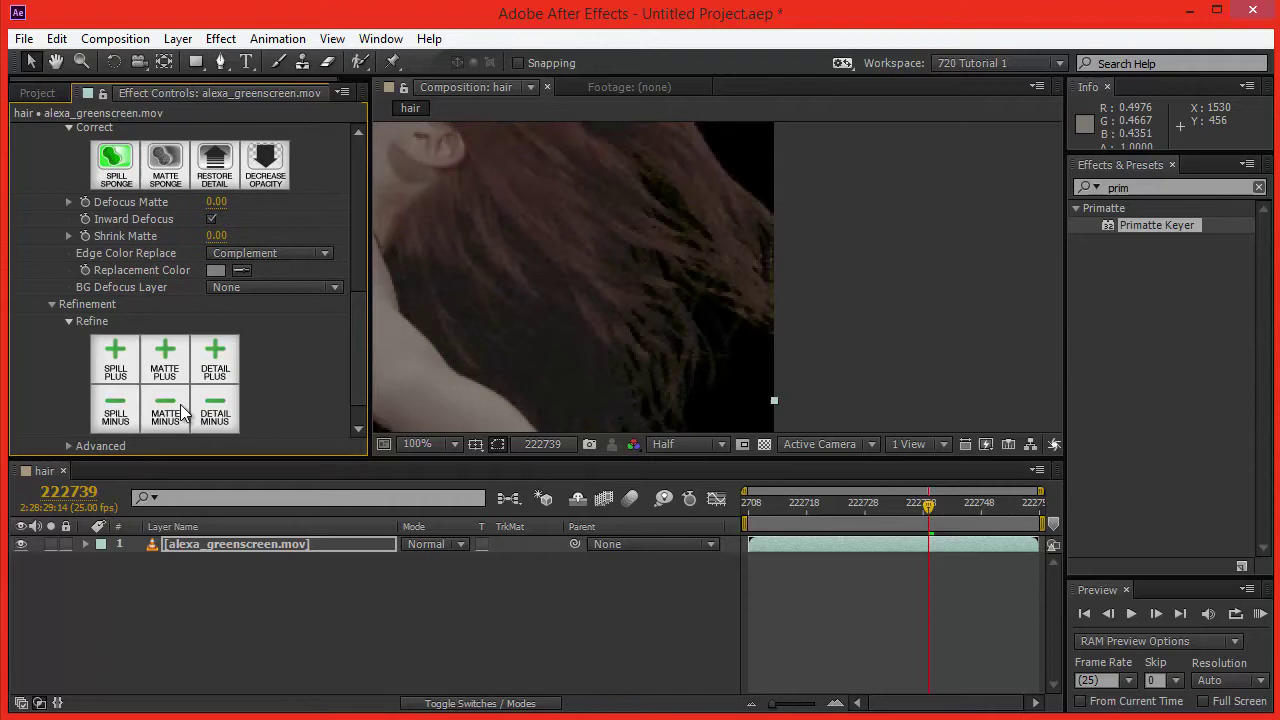
{"action": "left_click", "coordinate": [116, 410]}
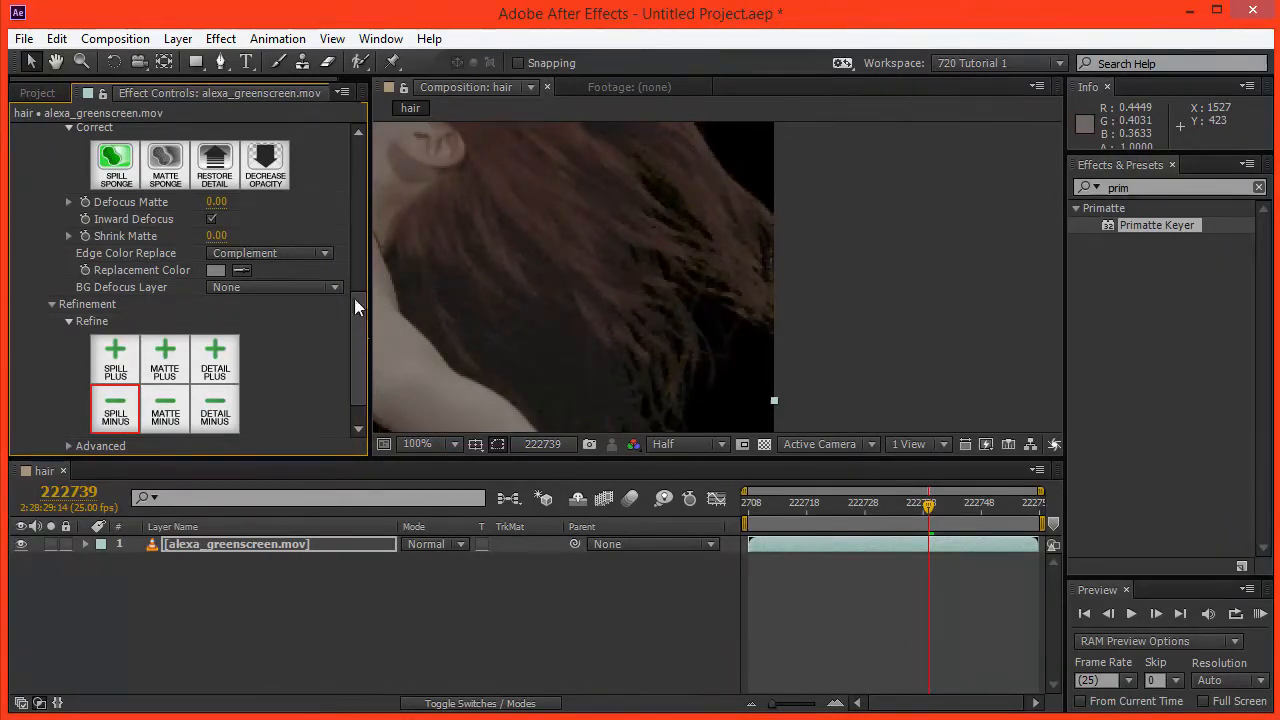
{"action": "left_click_drag", "start_coordinate": [358, 305], "coordinate": [358, 181]}
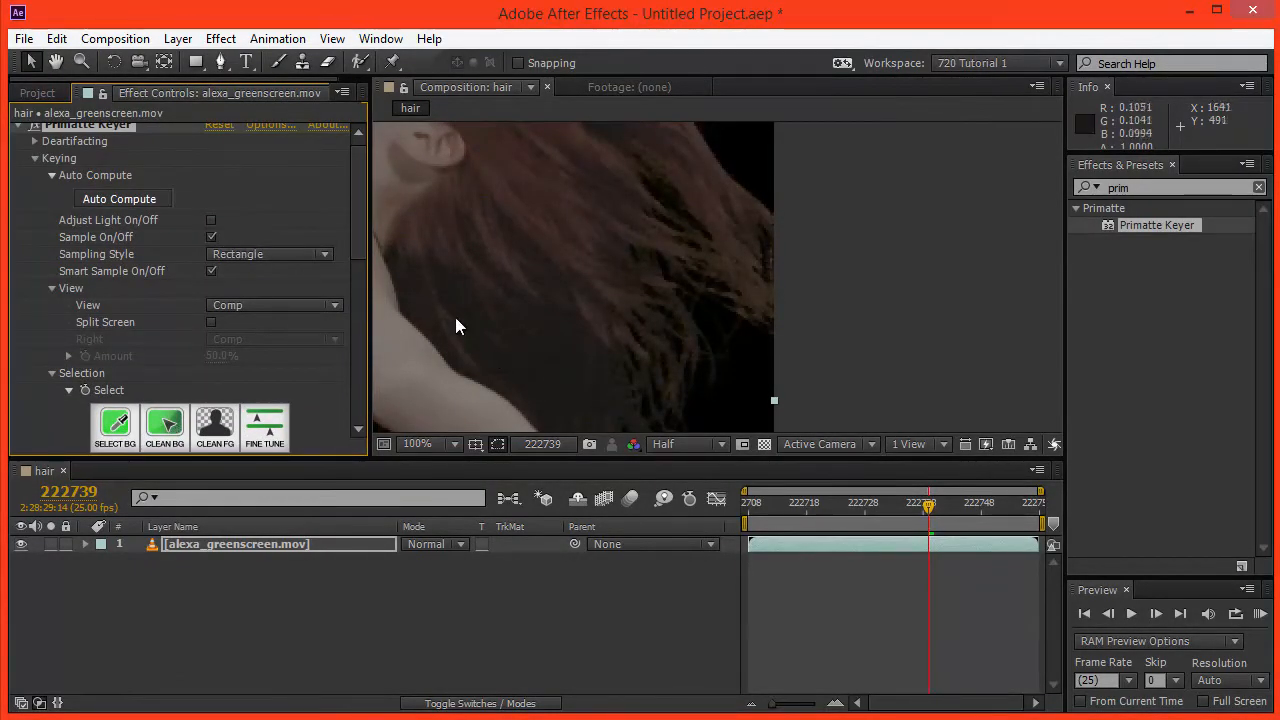
{"action": "left_click", "coordinate": [270, 254]}
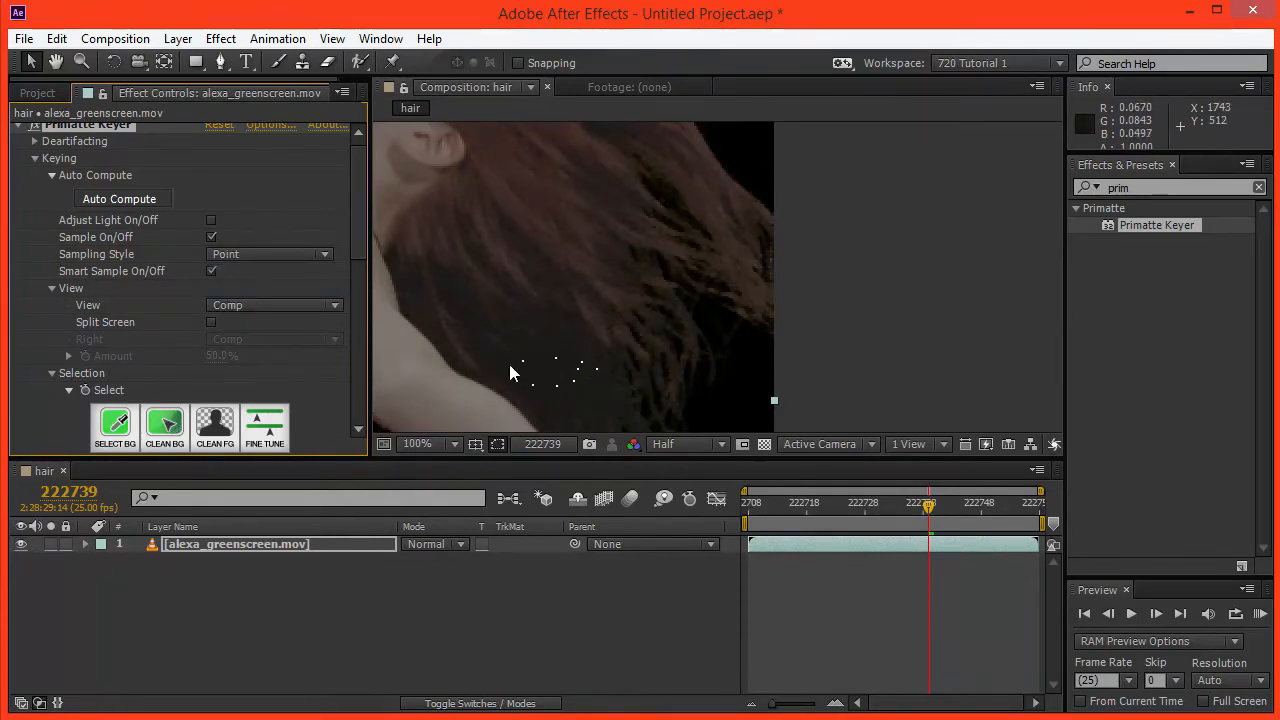
{"action": "left_click", "coordinate": [478, 340]}
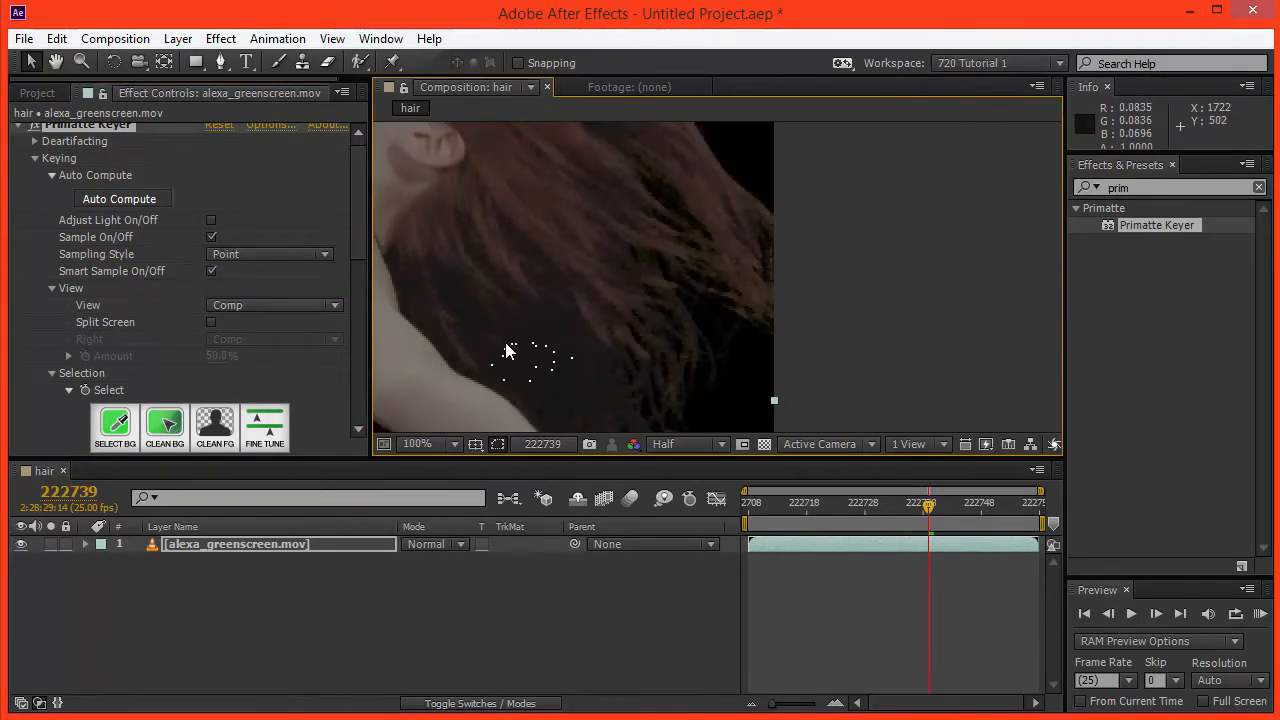
{"action": "left_click_drag", "start_coordinate": [358, 180], "coordinate": [361, 413]}
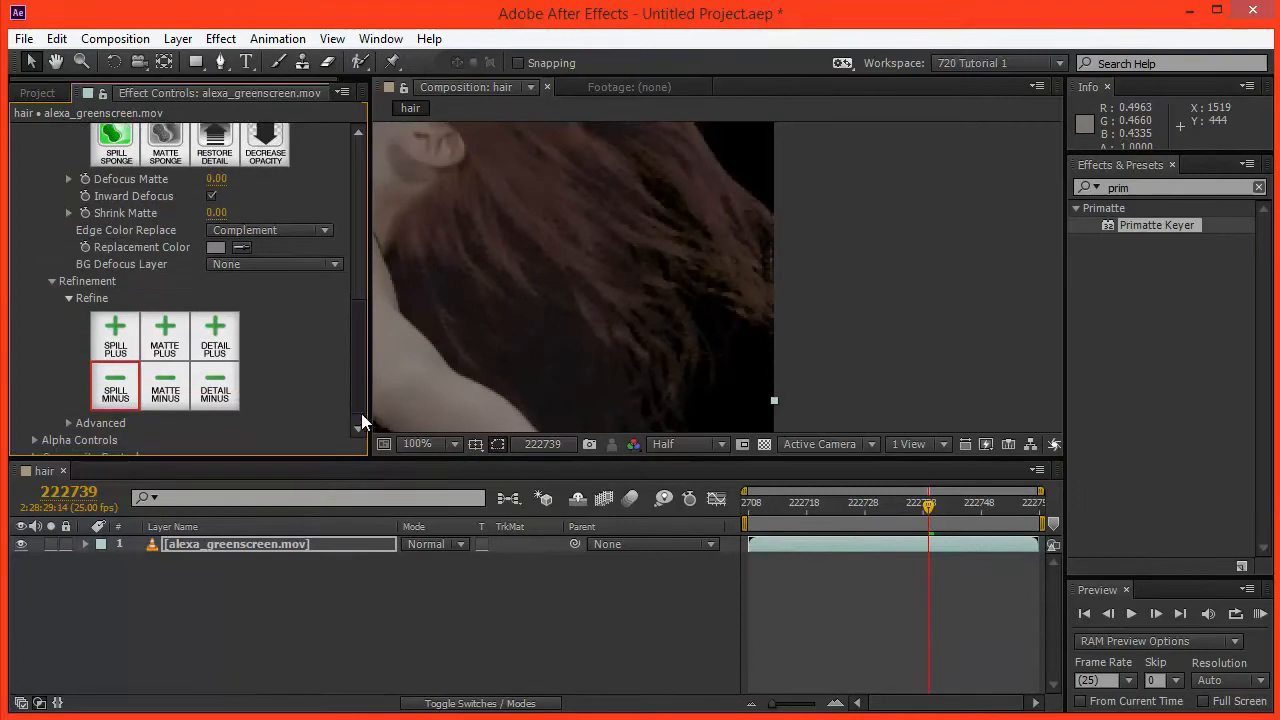
{"action": "scroll", "coordinate": [361, 413], "scroll_direction": "down", "scroll_amount": 1}
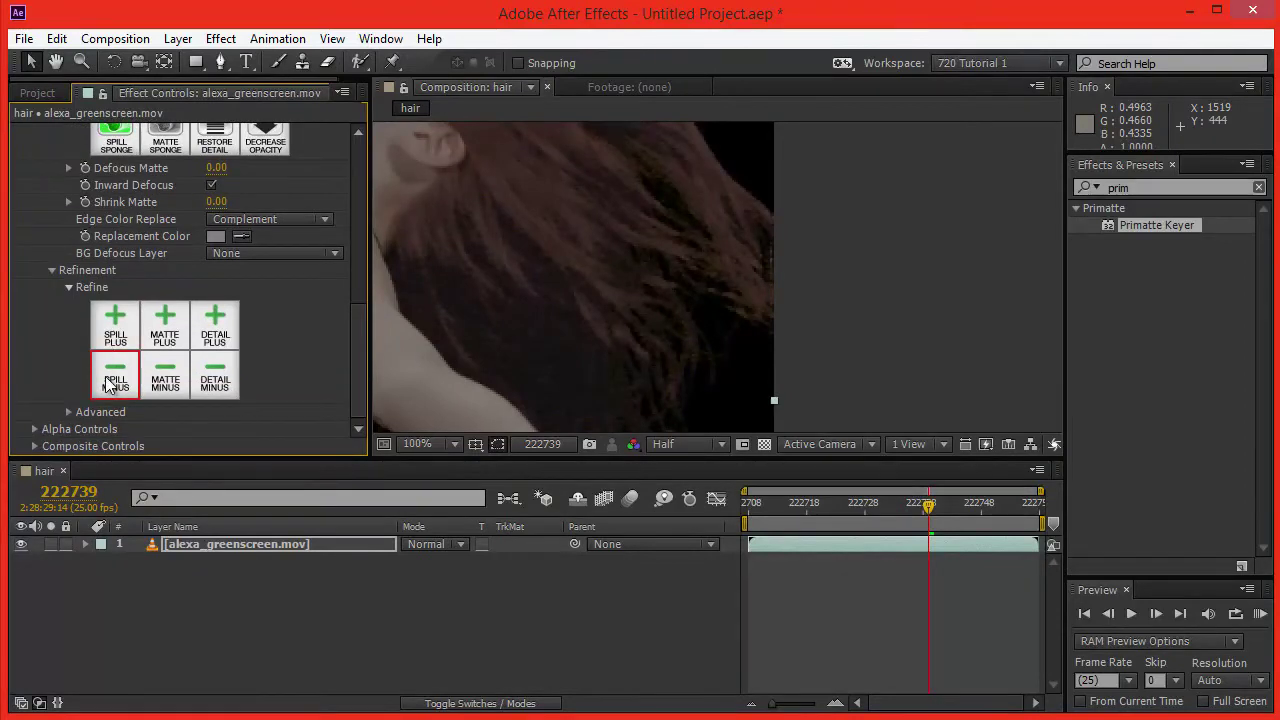
Step: Switch to Spill Plus and sample across the dark hair strands
{"action": "left_click", "coordinate": [115, 325]}
{"action": "left_click_drag", "start_coordinate": [510, 330], "coordinate": [582, 368]}
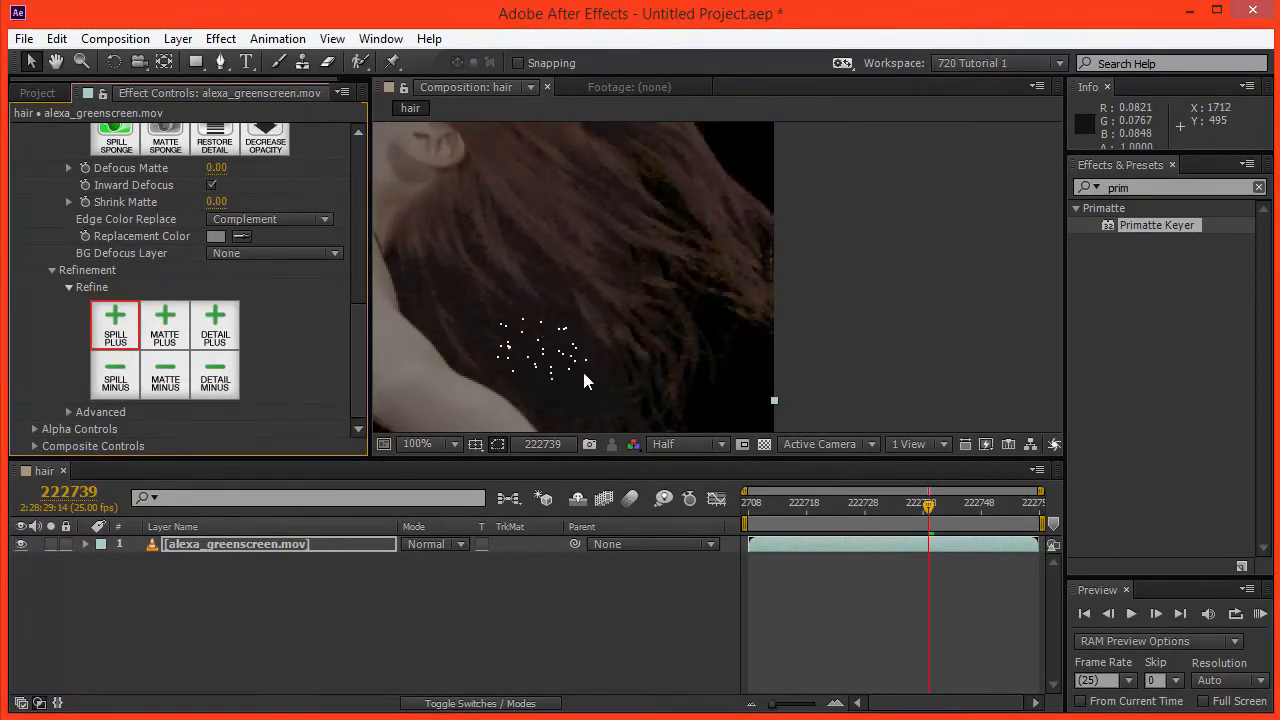
{"action": "mouse_move", "coordinate": [545, 330]}
{"action": "left_mouse_down"}
{"action": "mouse_move", "coordinate": [527, 352]}
{"action": "mouse_move", "coordinate": [545, 365]}
{"action": "left_mouse_up"}
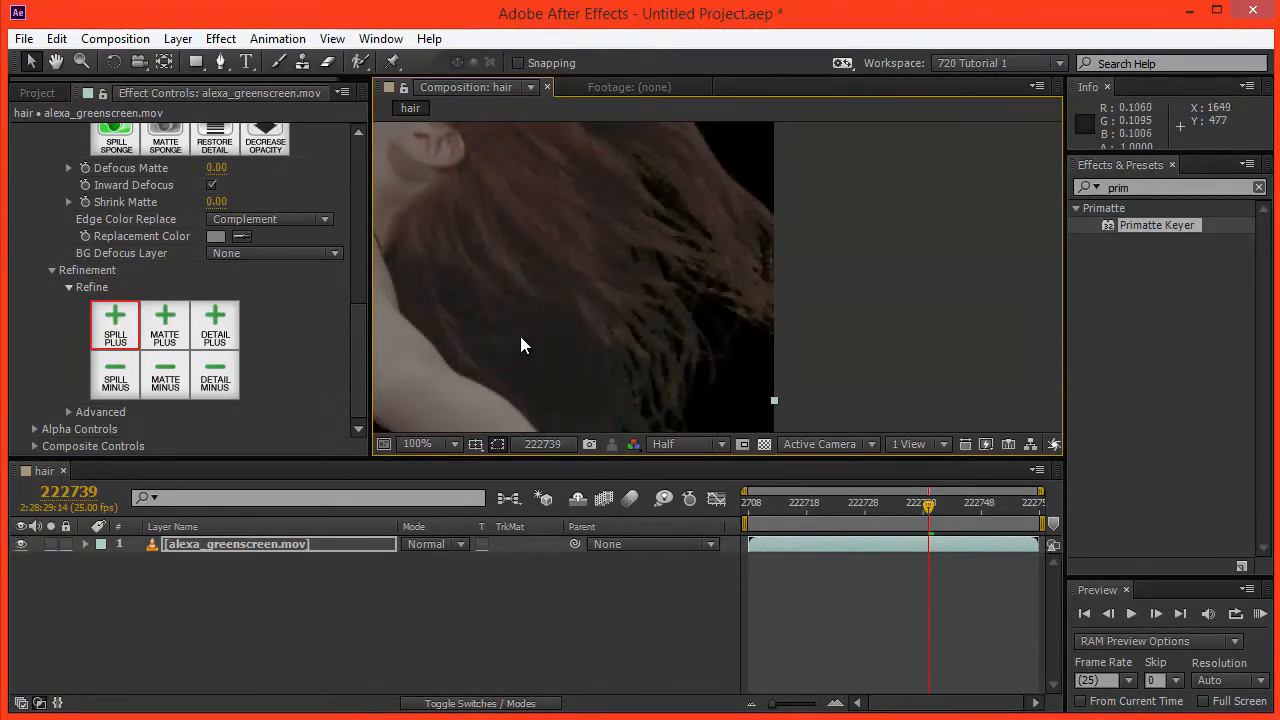
{"action": "mouse_move", "coordinate": [508, 325]}
{"action": "left_mouse_down"}
{"action": "mouse_move", "coordinate": [556, 377]}
{"action": "mouse_move", "coordinate": [579, 369]}
{"action": "left_mouse_up"}
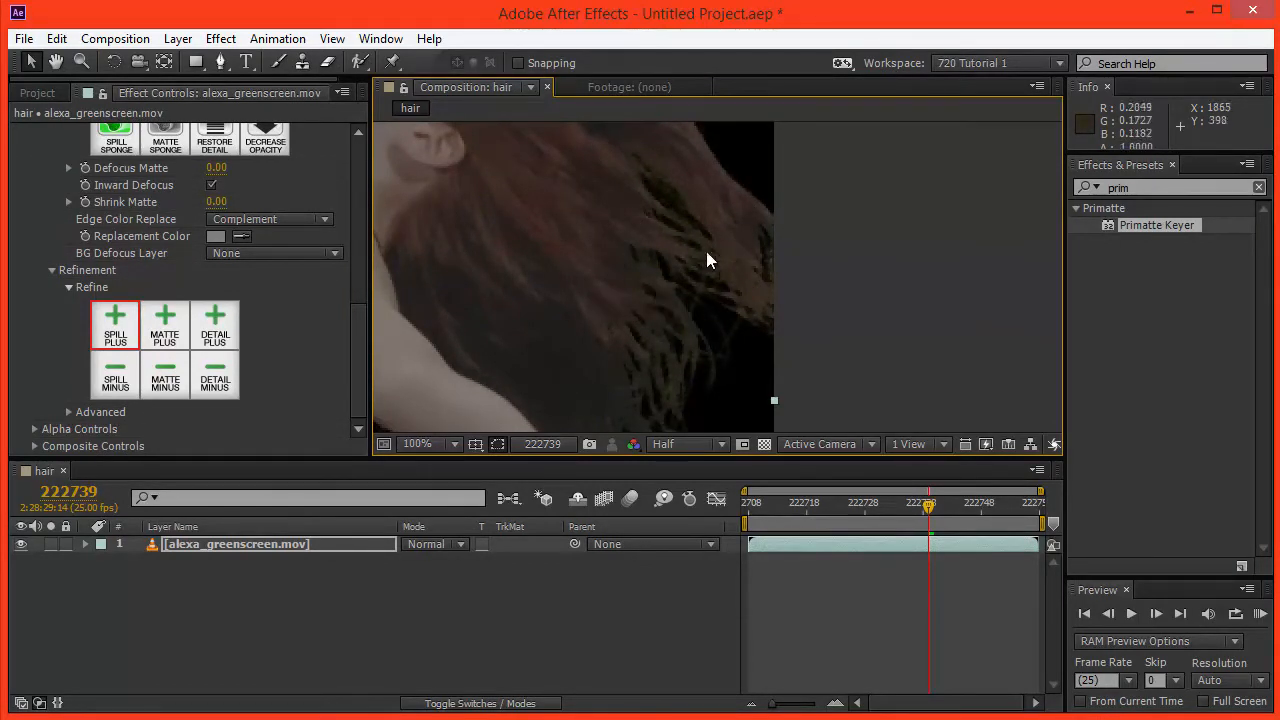
Step: View the alpha matte and use Restore Detail to bring back grey hair-strand detail
{"action": "key", "text": "alt+4"}
{"action": "mouse_move", "coordinate": [711, 282]}
{"action": "left_mouse_down"}
{"action": "mouse_move", "coordinate": [610, 265]}
{"action": "mouse_move", "coordinate": [680, 270]}
{"action": "left_mouse_up"}
{"action": "scroll", "coordinate": [680, 270], "scroll_direction": "up", "scroll_amount": 1}
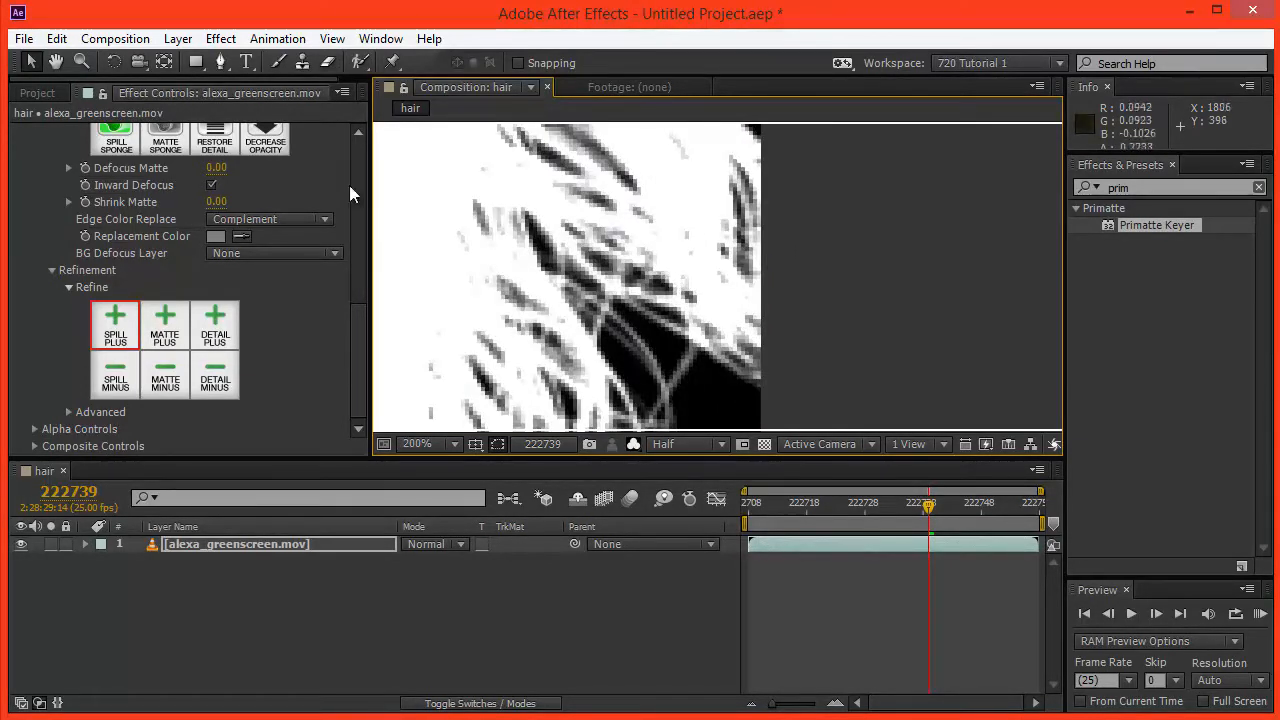
{"action": "scroll", "coordinate": [352, 320], "scroll_direction": "up", "scroll_amount": 3}
{"action": "scroll", "coordinate": [342, 250], "scroll_direction": "up", "scroll_amount": 3}
{"action": "scroll", "coordinate": [339, 161], "scroll_direction": "up", "scroll_amount": 2}
{"action": "scroll", "coordinate": [343, 252], "scroll_direction": "down", "scroll_amount": 3}
{"action": "scroll", "coordinate": [343, 252], "scroll_direction": "down", "scroll_amount": 3}
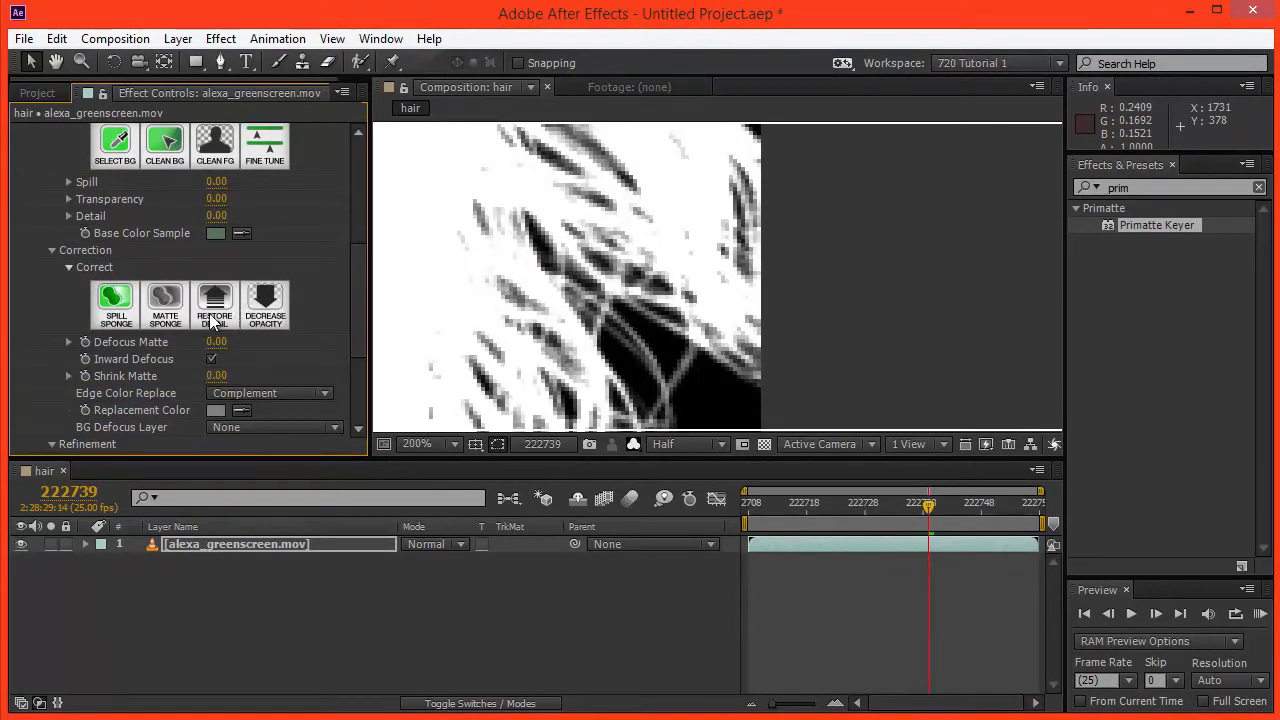
{"action": "left_click", "coordinate": [215, 305]}
{"action": "mouse_move", "coordinate": [560, 245]}
{"action": "left_mouse_down"}
{"action": "mouse_move", "coordinate": [602, 262]}
{"action": "mouse_move", "coordinate": [560, 250]}
{"action": "left_mouse_up"}
{"action": "scroll", "coordinate": [636, 214], "scroll_direction": "up", "scroll_amount": 1}
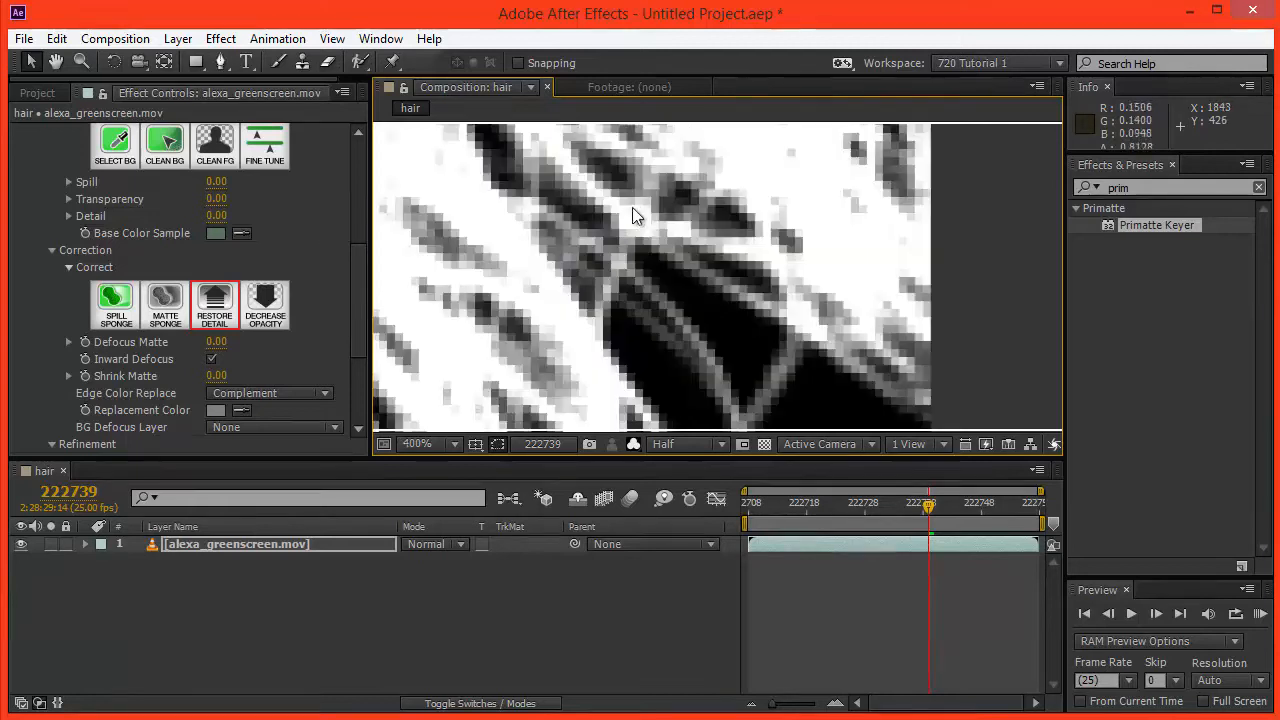
{"action": "mouse_move", "coordinate": [636, 214]}
{"action": "left_mouse_down"}
{"action": "mouse_move", "coordinate": [637, 418]}
{"action": "mouse_move", "coordinate": [528, 204]}
{"action": "left_mouse_up"}
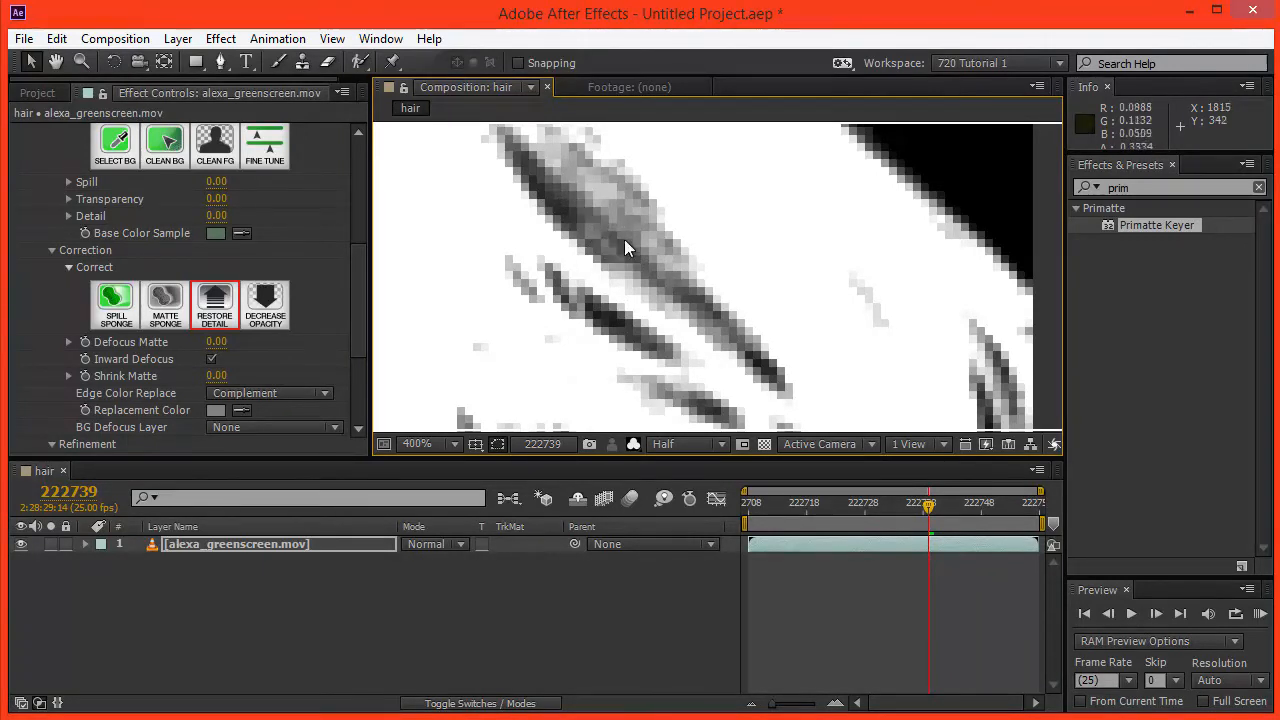
{"action": "scroll", "coordinate": [645, 243], "scroll_direction": "down", "scroll_amount": 3}
{"action": "scroll", "coordinate": [675, 223], "scroll_direction": "down", "scroll_amount": 3}
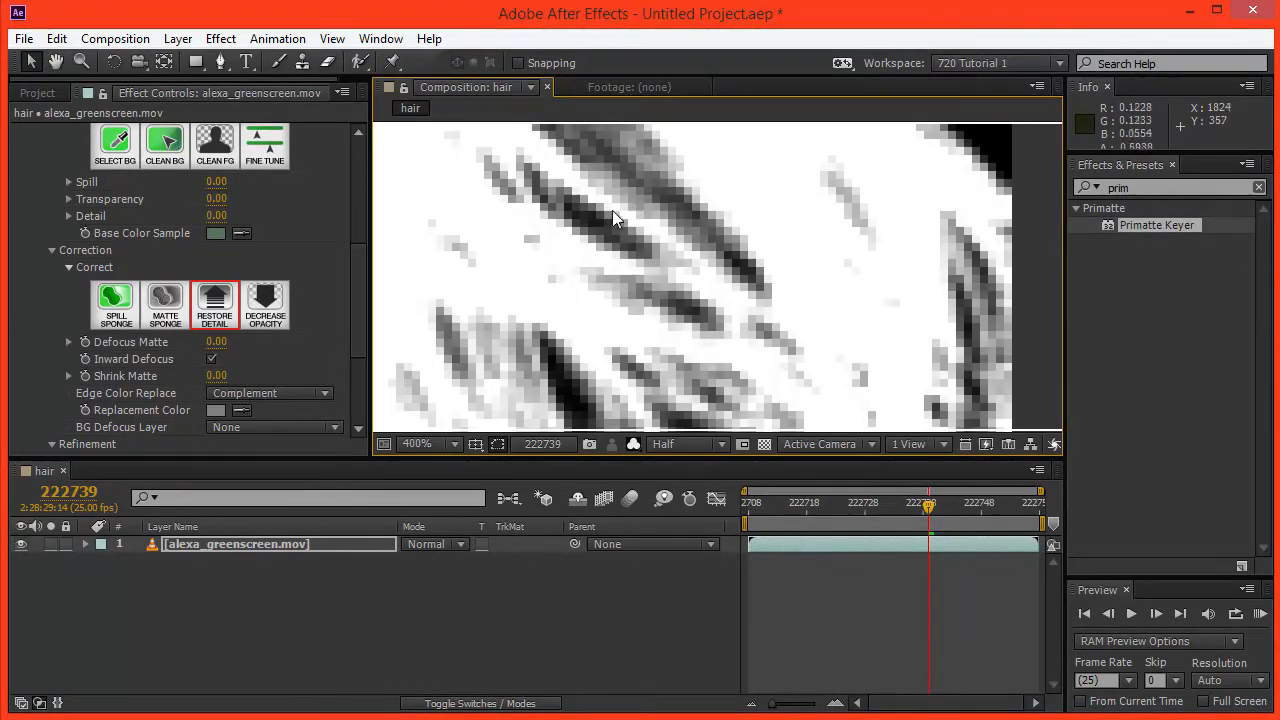
{"action": "key", "text": "alt+4"}
{"action": "key", "text": "alt+4"}
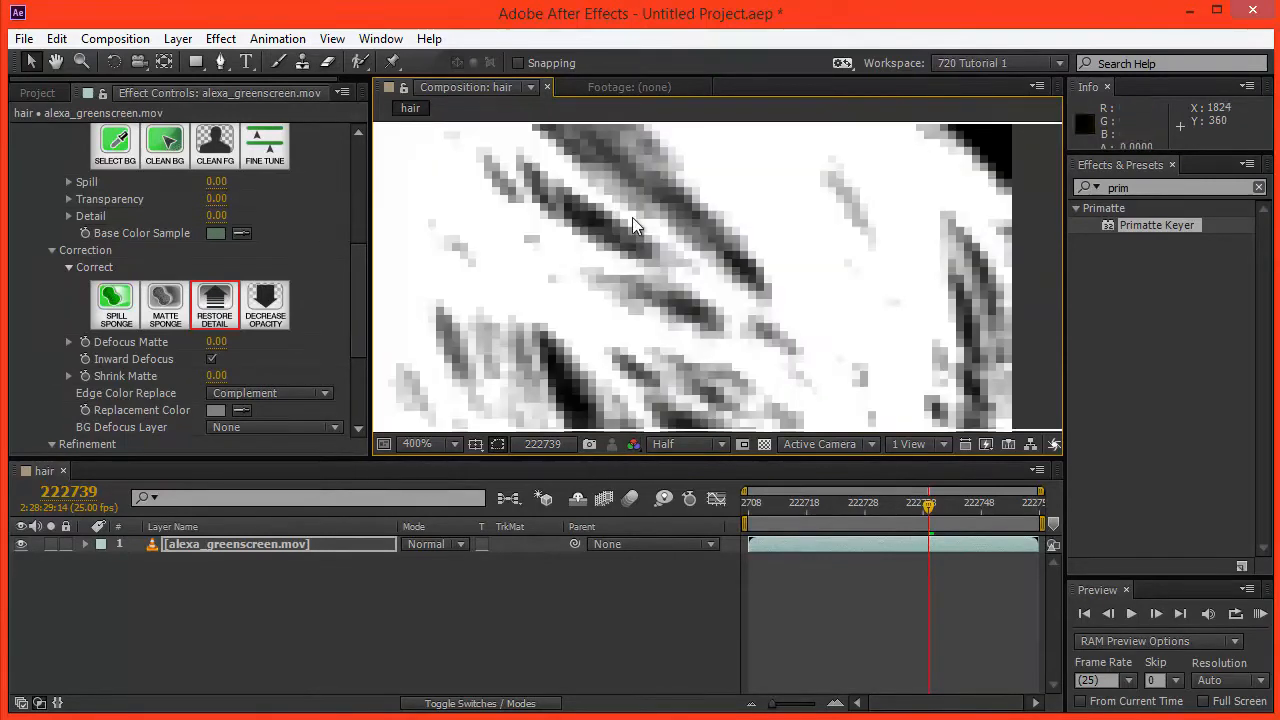
{"action": "left_click", "coordinate": [728, 320]}
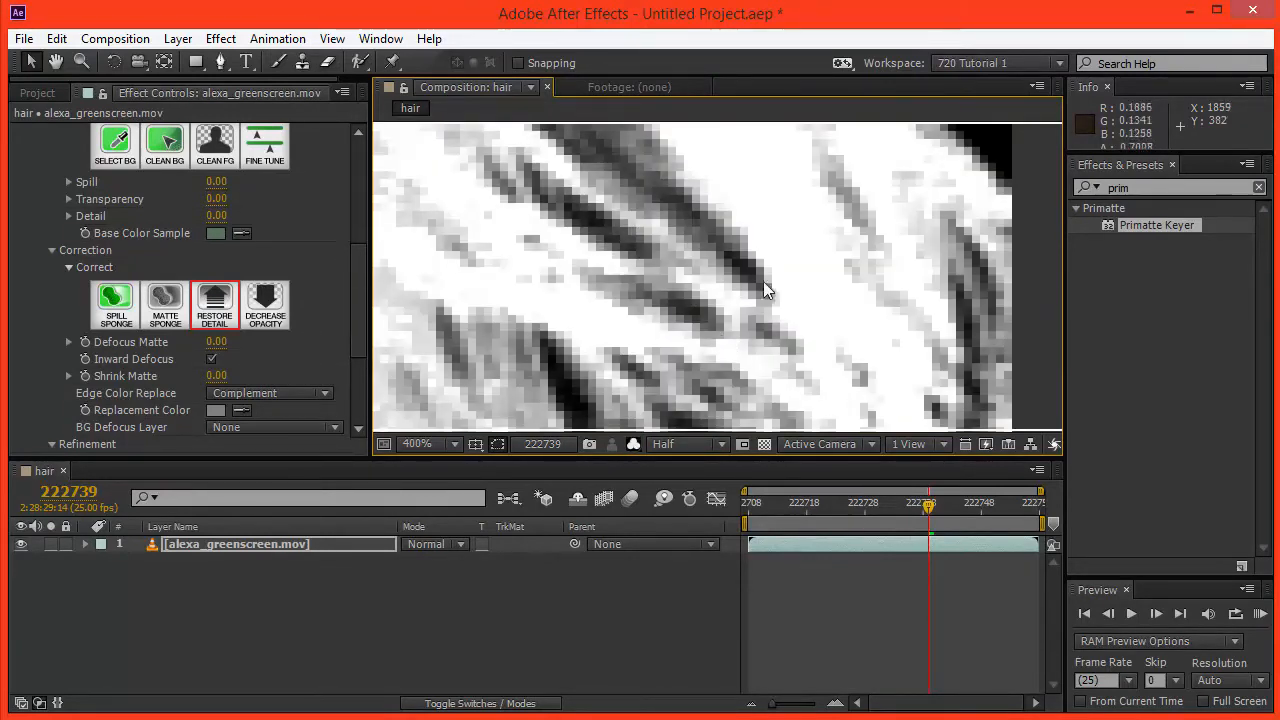
{"action": "scroll", "coordinate": [650, 287], "scroll_direction": "down", "scroll_amount": 1}
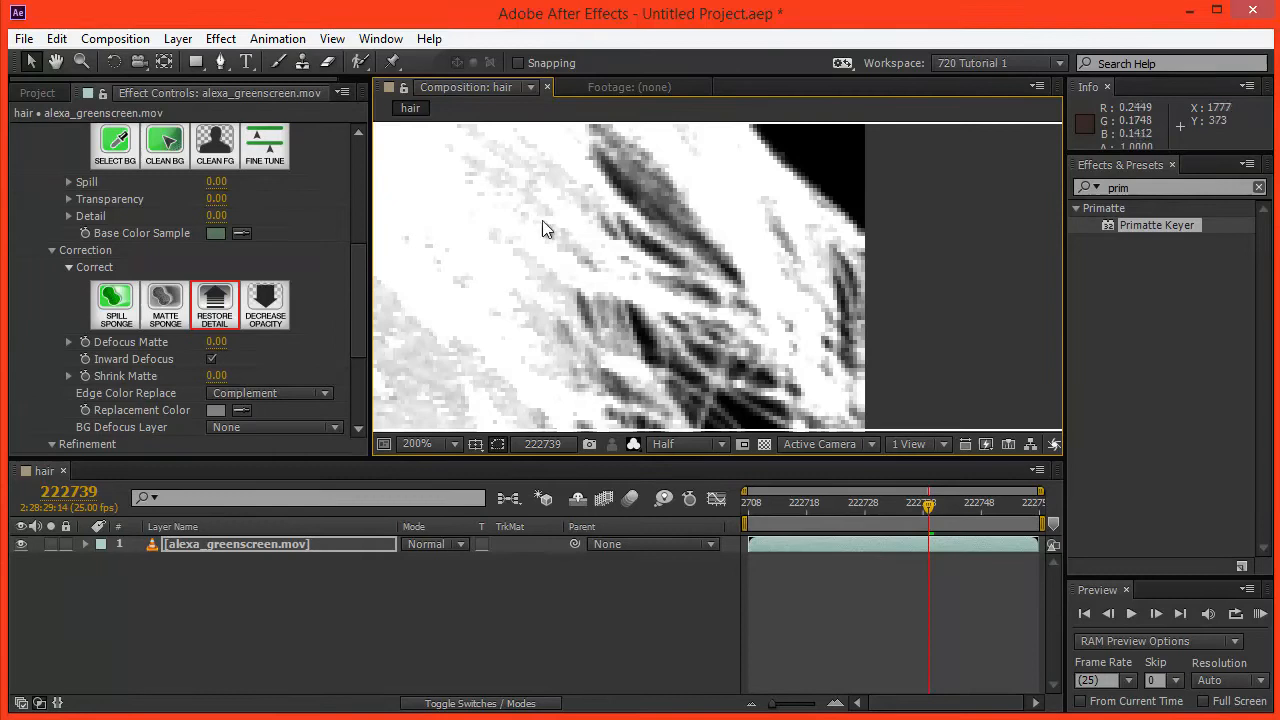
Step: Use Clean FG to fill foreground holes in the hair matte
{"action": "left_click", "coordinate": [263, 205]}
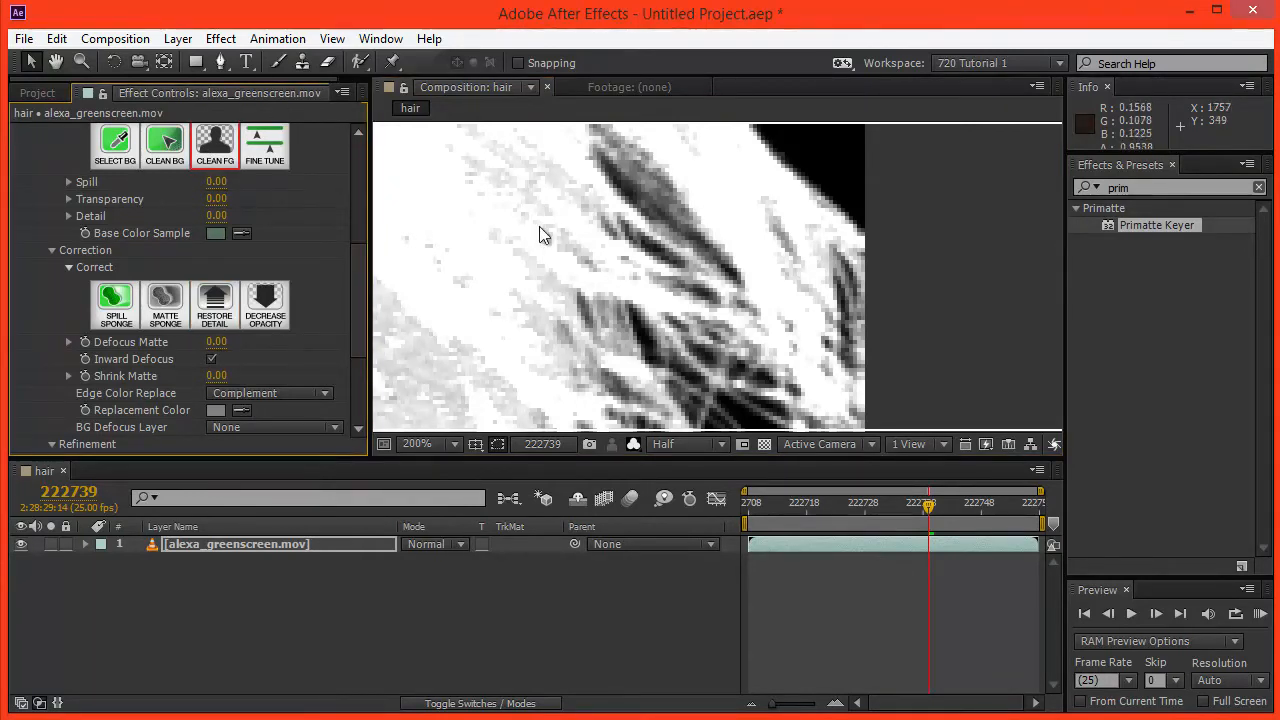
{"action": "left_click_drag", "start_coordinate": [534, 243], "coordinate": [610, 265]}
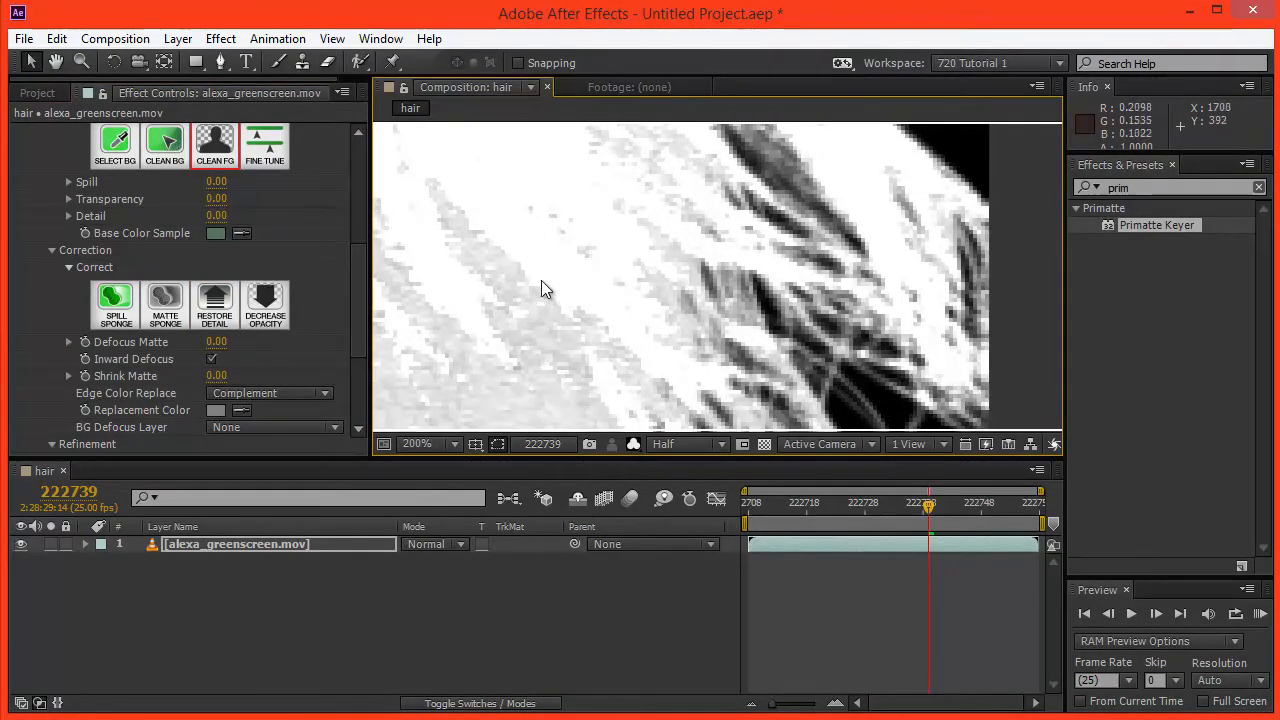
{"action": "left_click", "coordinate": [555, 270]}
{"action": "mouse_move", "coordinate": [655, 314]}
{"action": "left_mouse_down"}
{"action": "mouse_move", "coordinate": [617, 405]}
{"action": "mouse_move", "coordinate": [447, 292]}
{"action": "mouse_move", "coordinate": [470, 280]}
{"action": "left_mouse_up"}
{"action": "mouse_move", "coordinate": [357, 283]}
{"action": "left_mouse_down"}
{"action": "mouse_move", "coordinate": [358, 264]}
{"action": "mouse_move", "coordinate": [356, 275]}
{"action": "left_mouse_up"}
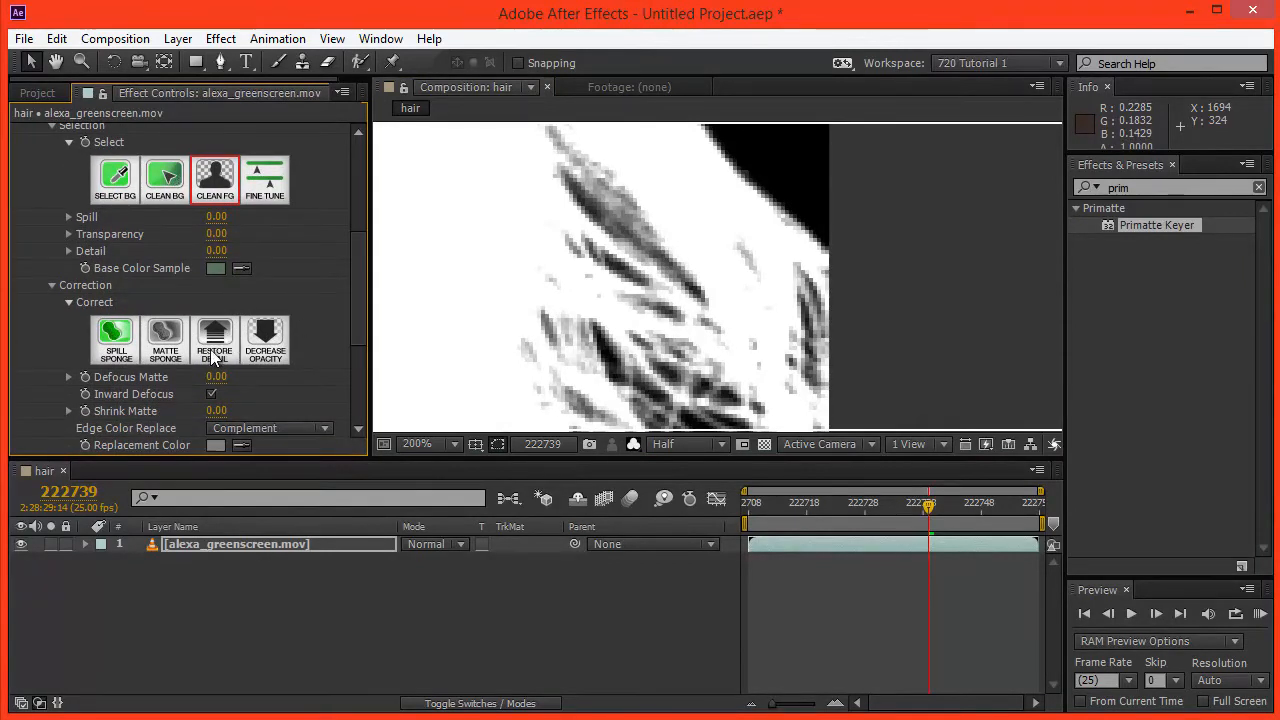
Step: Switch back to Restore Detail and recover more strand detail on the matte
{"action": "left_click", "coordinate": [265, 340]}
{"action": "left_click", "coordinate": [215, 340]}
{"action": "left_click", "coordinate": [623, 211]}
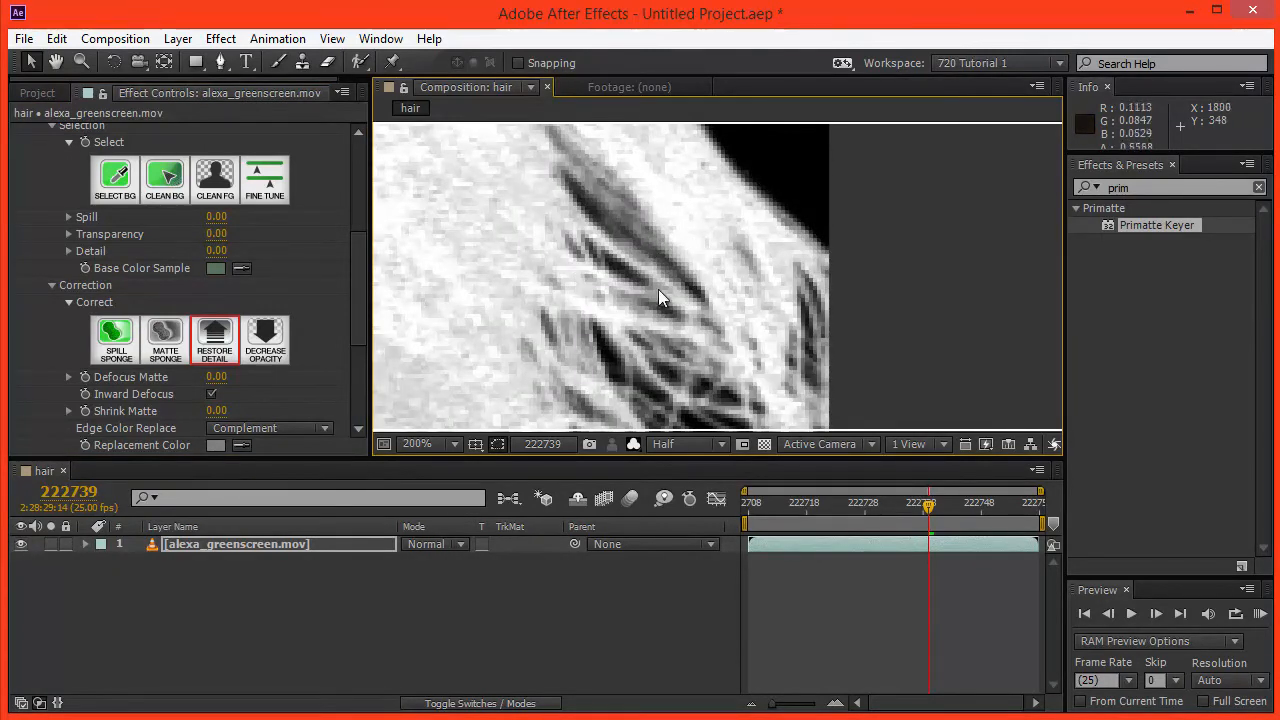
{"action": "mouse_move", "coordinate": [570, 290]}
{"action": "left_mouse_down"}
{"action": "mouse_move", "coordinate": [686, 290]}
{"action": "mouse_move", "coordinate": [498, 250]}
{"action": "left_mouse_up"}
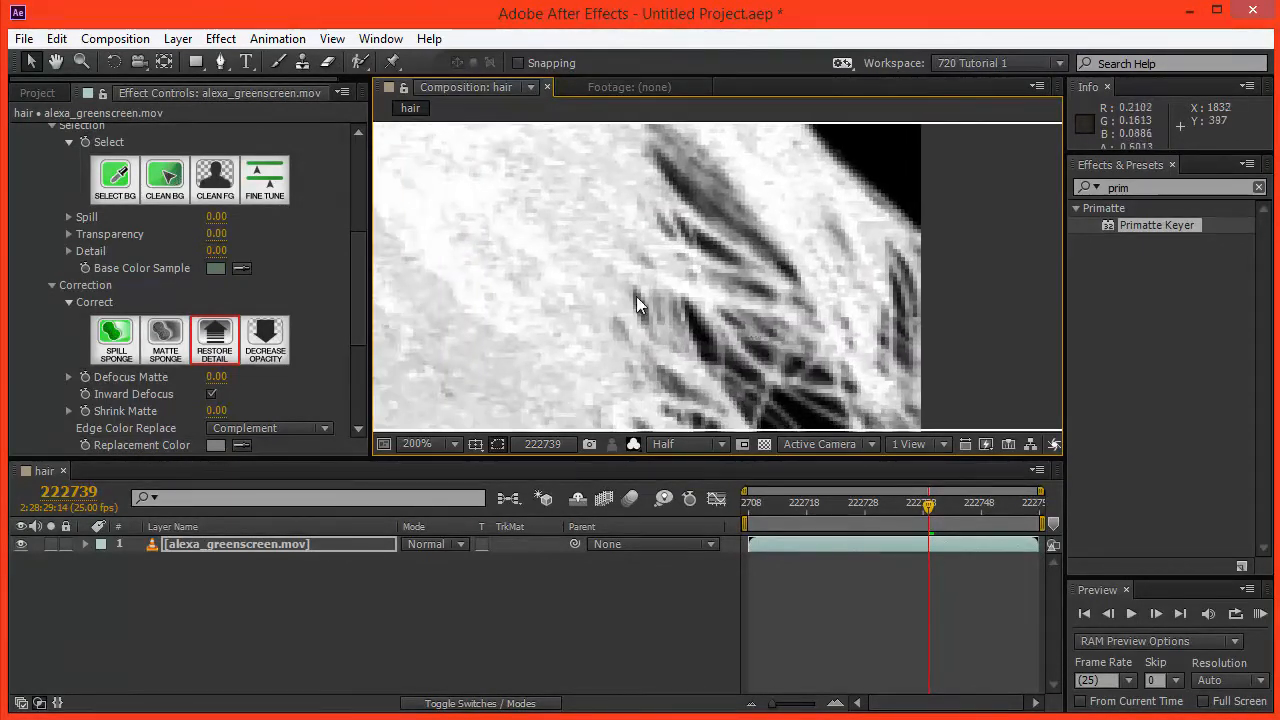
Step: Sponge the grey noise out of the hair matte with Matte Sponge until it is solid white
{"action": "left_click", "coordinate": [165, 340]}
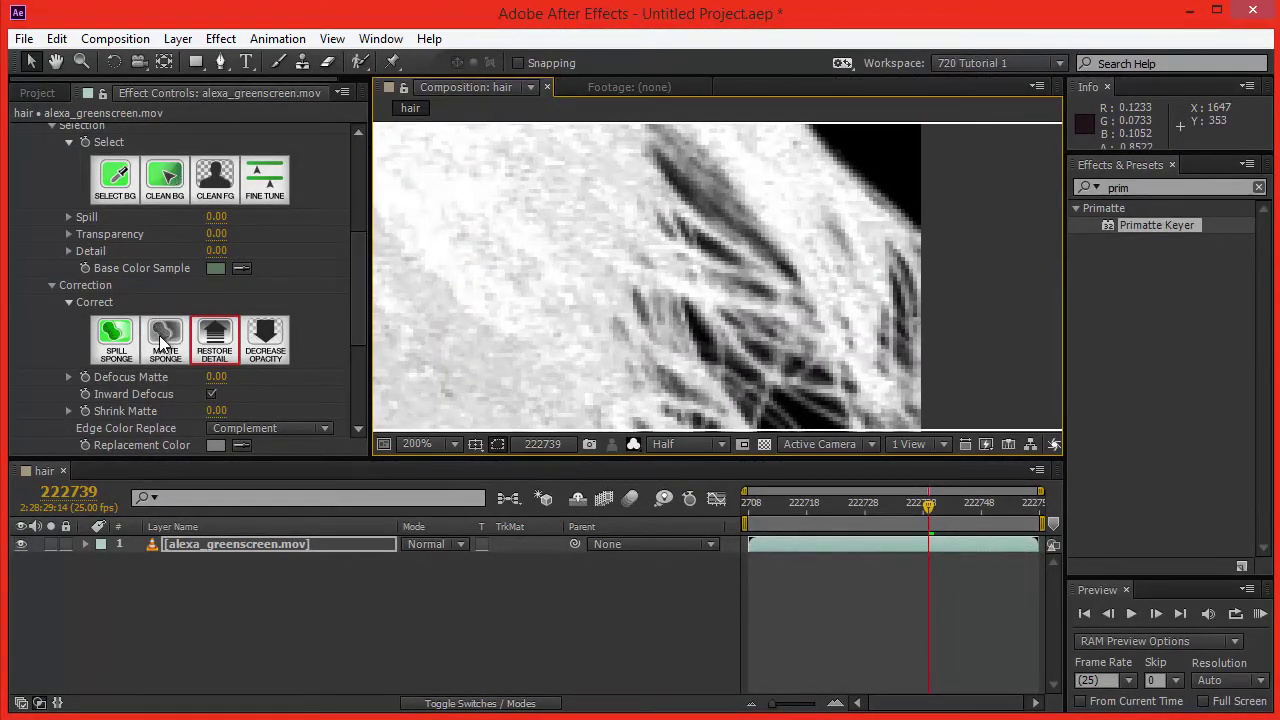
{"action": "left_click", "coordinate": [442, 328]}
{"action": "left_click_drag", "start_coordinate": [481, 295], "coordinate": [500, 264]}
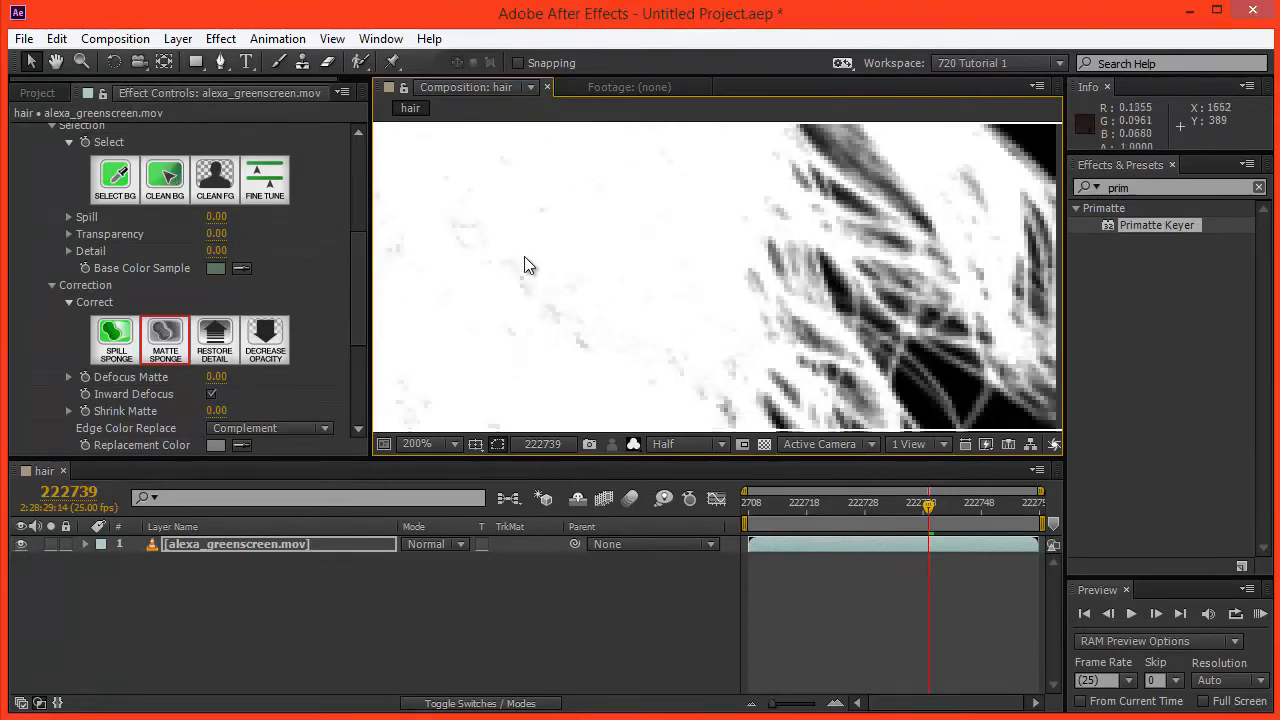
{"action": "left_click", "coordinate": [496, 256]}
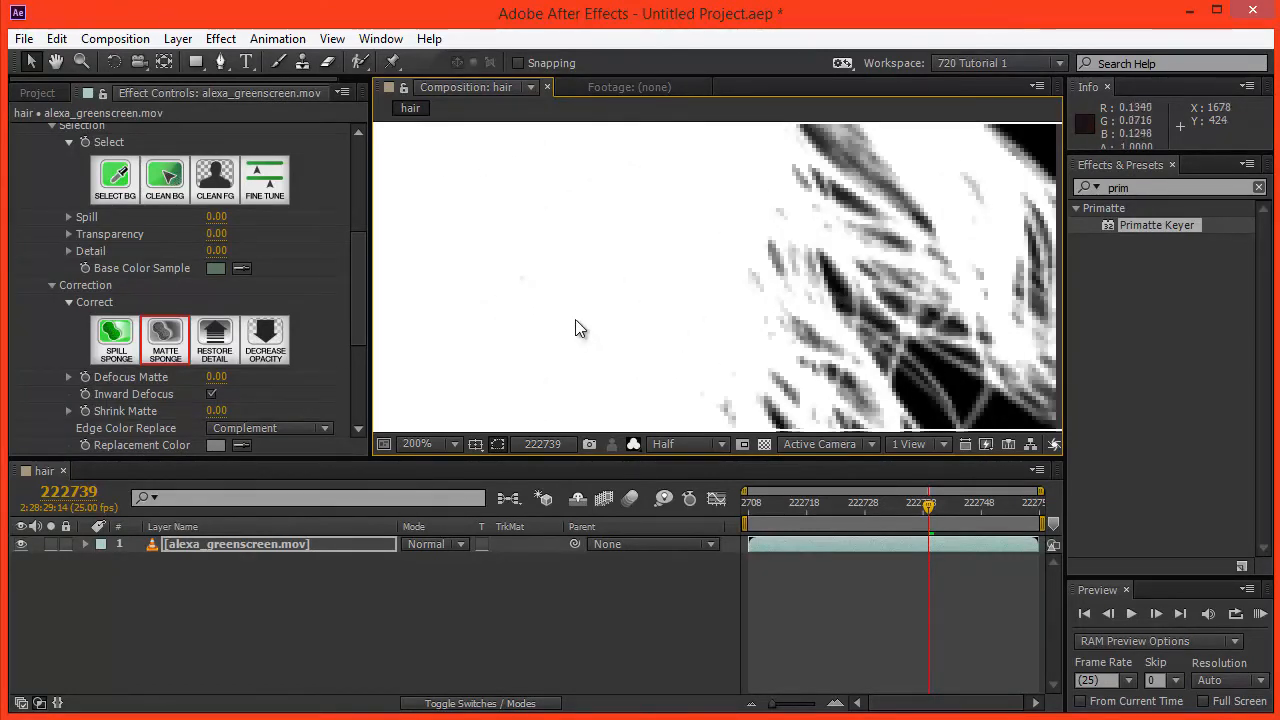
{"action": "left_click", "coordinate": [583, 375]}
{"action": "left_click", "coordinate": [525, 285]}
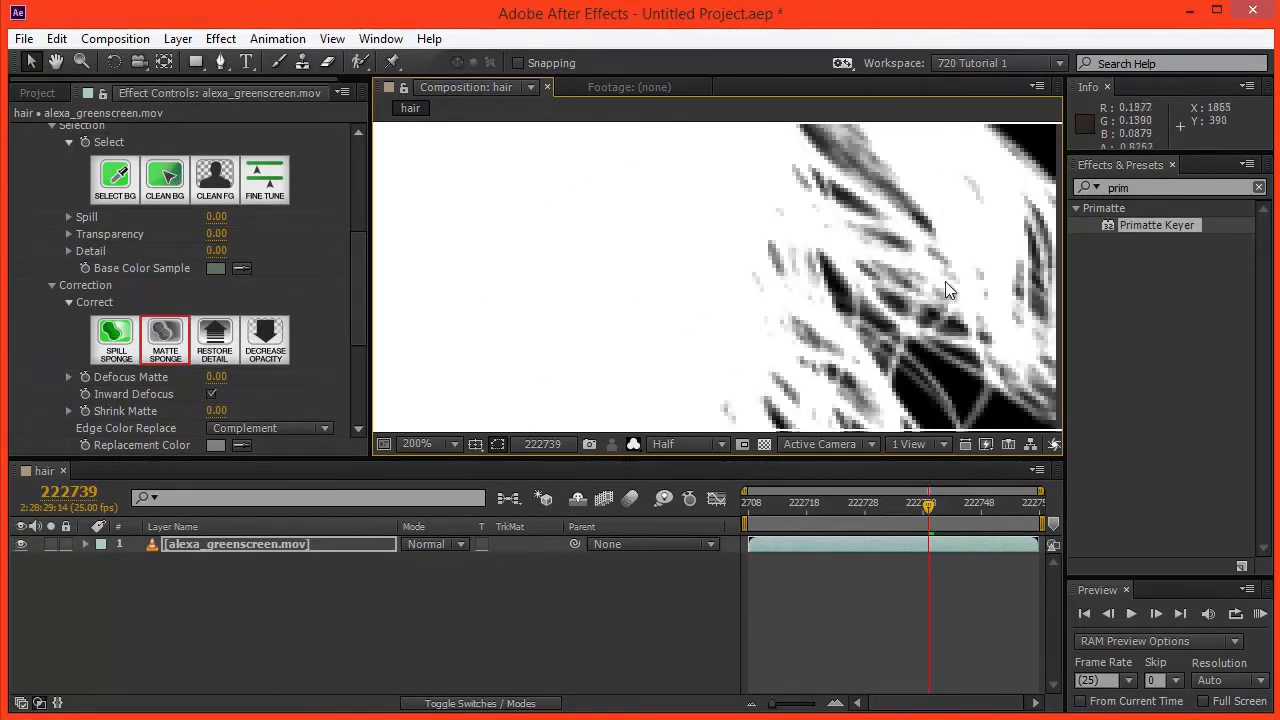
Step: Return the viewer to the RGB colour image (Alt+4) and look over the hair
{"action": "left_click_drag", "start_coordinate": [947, 303], "coordinate": [665, 143]}
{"action": "key", "text": "alt+4"}
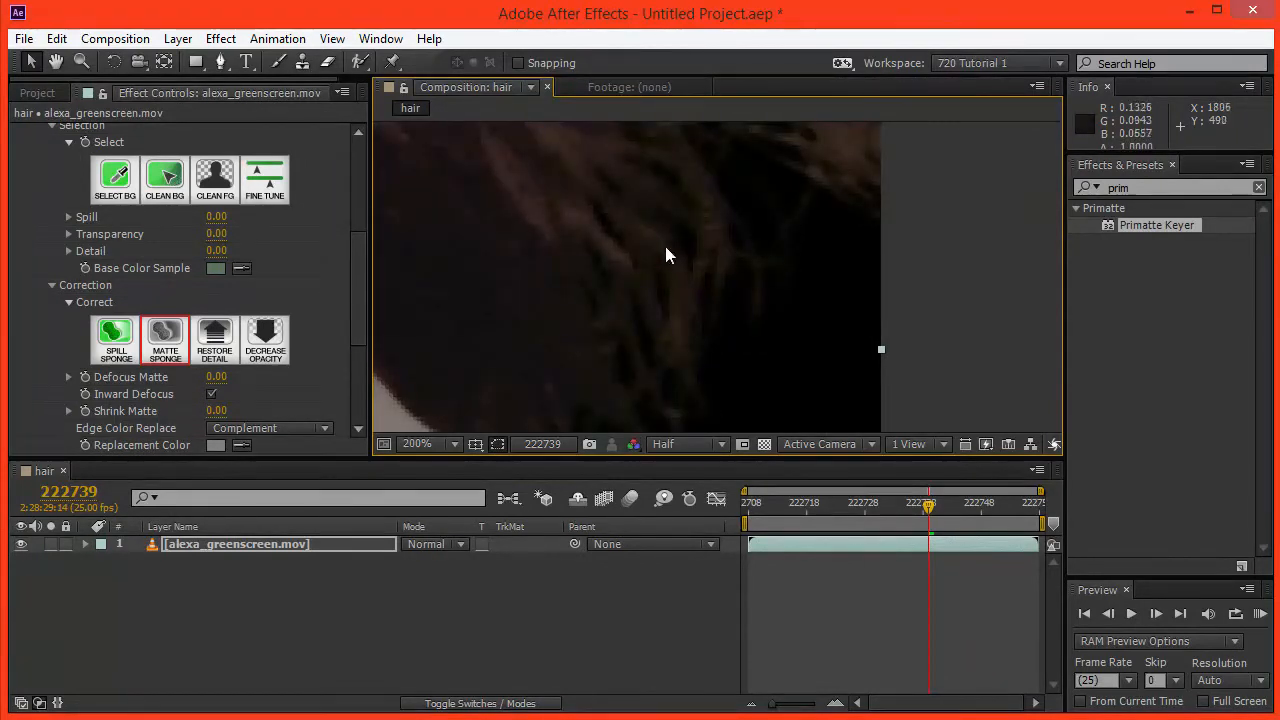
{"action": "mouse_move", "coordinate": [683, 271]}
{"action": "left_mouse_down"}
{"action": "mouse_move", "coordinate": [631, 382]}
{"action": "mouse_move", "coordinate": [700, 360]}
{"action": "left_mouse_up"}
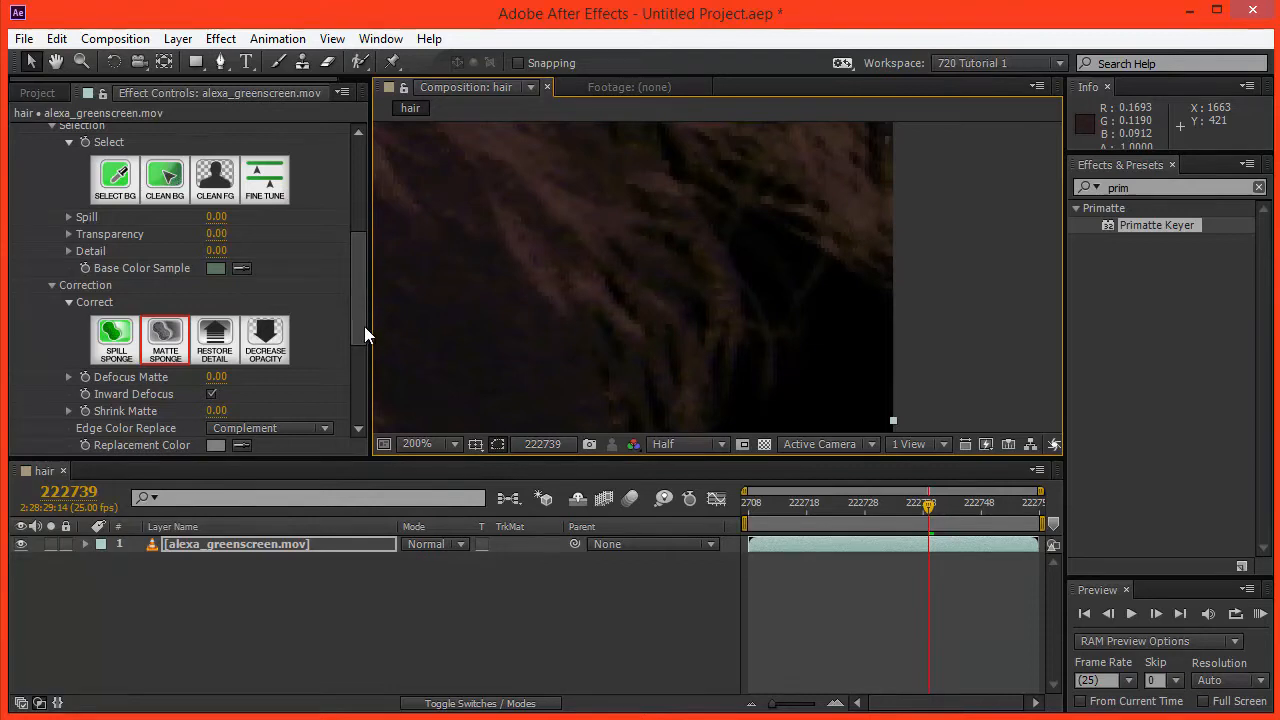
{"action": "scroll", "coordinate": [362, 350], "scroll_direction": "down", "scroll_amount": 5}
Step: Take Spill Plus samples over the dark hair, lower hair and upper hair
{"action": "left_click", "coordinate": [115, 325]}
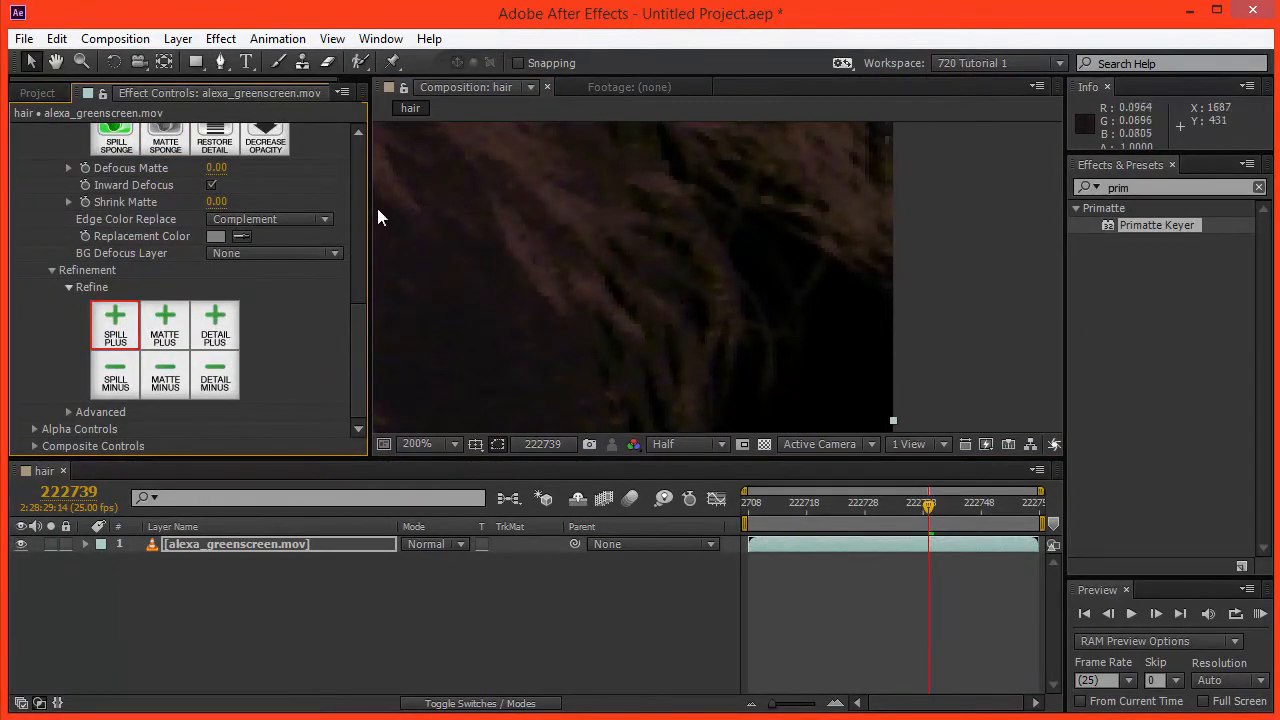
{"action": "left_click", "coordinate": [486, 248]}
{"action": "left_click", "coordinate": [428, 265]}
{"action": "left_click", "coordinate": [410, 294]}
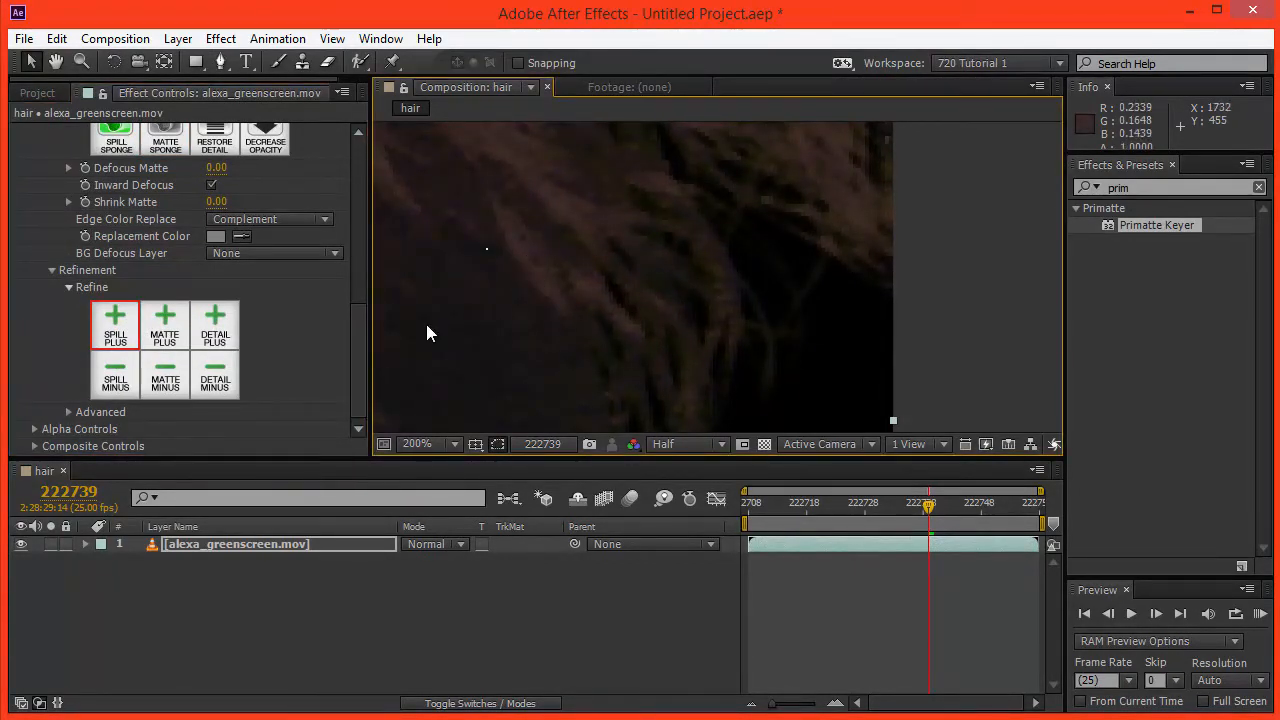
{"action": "mouse_move", "coordinate": [500, 327]}
{"action": "left_mouse_down"}
{"action": "mouse_move", "coordinate": [464, 344]}
{"action": "mouse_move", "coordinate": [540, 385]}
{"action": "left_mouse_up"}
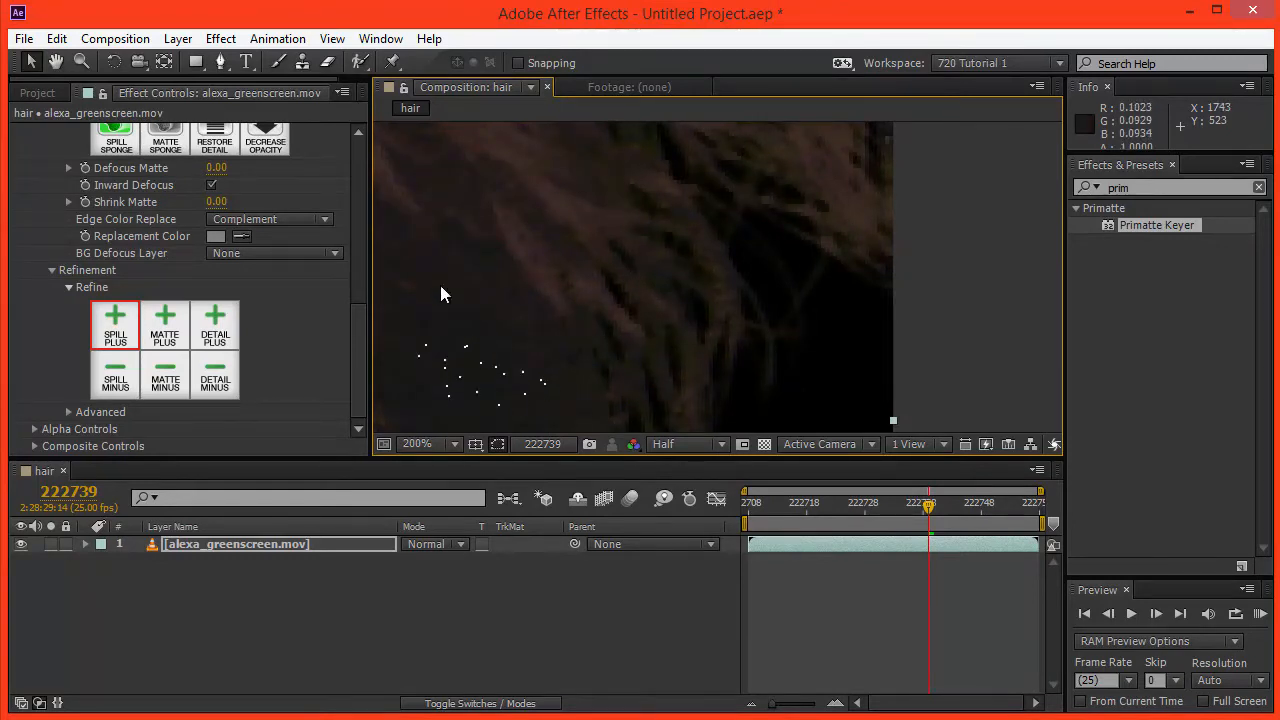
{"action": "left_click_drag", "start_coordinate": [445, 290], "coordinate": [481, 208]}
Step: Add further spill samples along the hair strands and inspect the hair edge
{"action": "left_click_drag", "start_coordinate": [440, 250], "coordinate": [504, 350]}
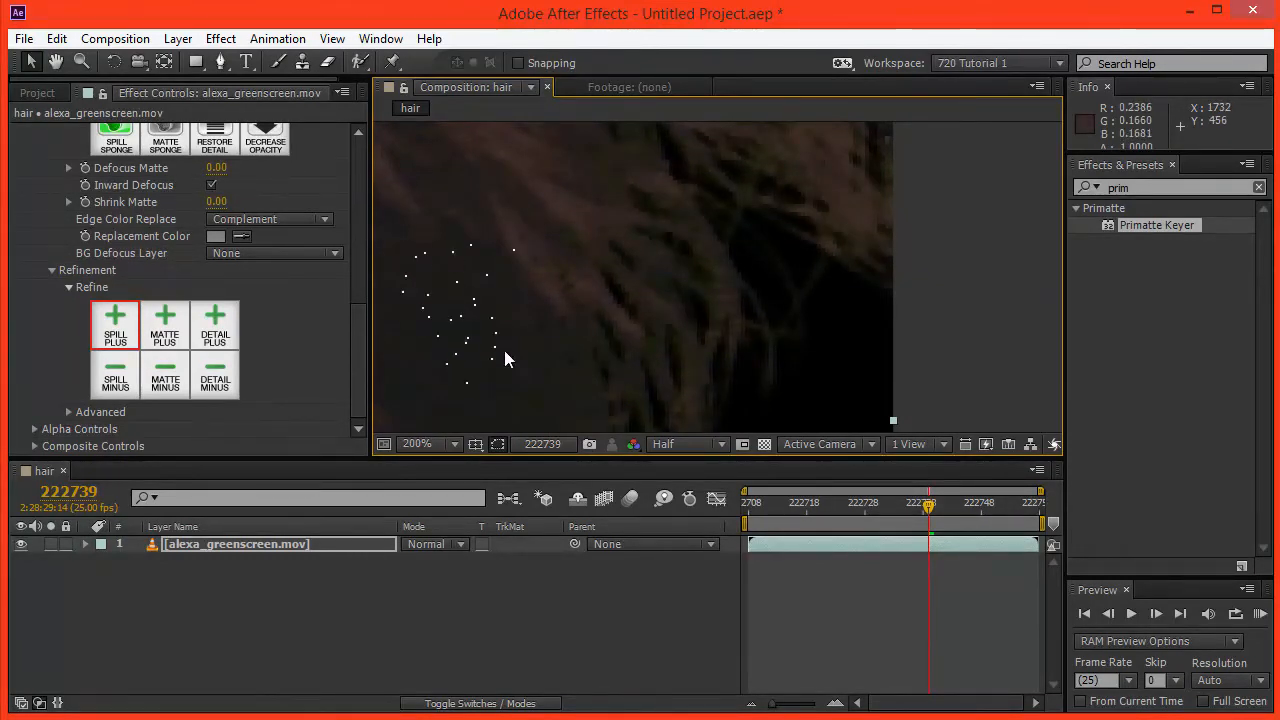
{"action": "mouse_move", "coordinate": [516, 256]}
{"action": "left_mouse_down"}
{"action": "mouse_move", "coordinate": [452, 320]}
{"action": "mouse_move", "coordinate": [533, 195]}
{"action": "left_mouse_up"}
{"action": "left_click_drag", "start_coordinate": [470, 280], "coordinate": [443, 334]}
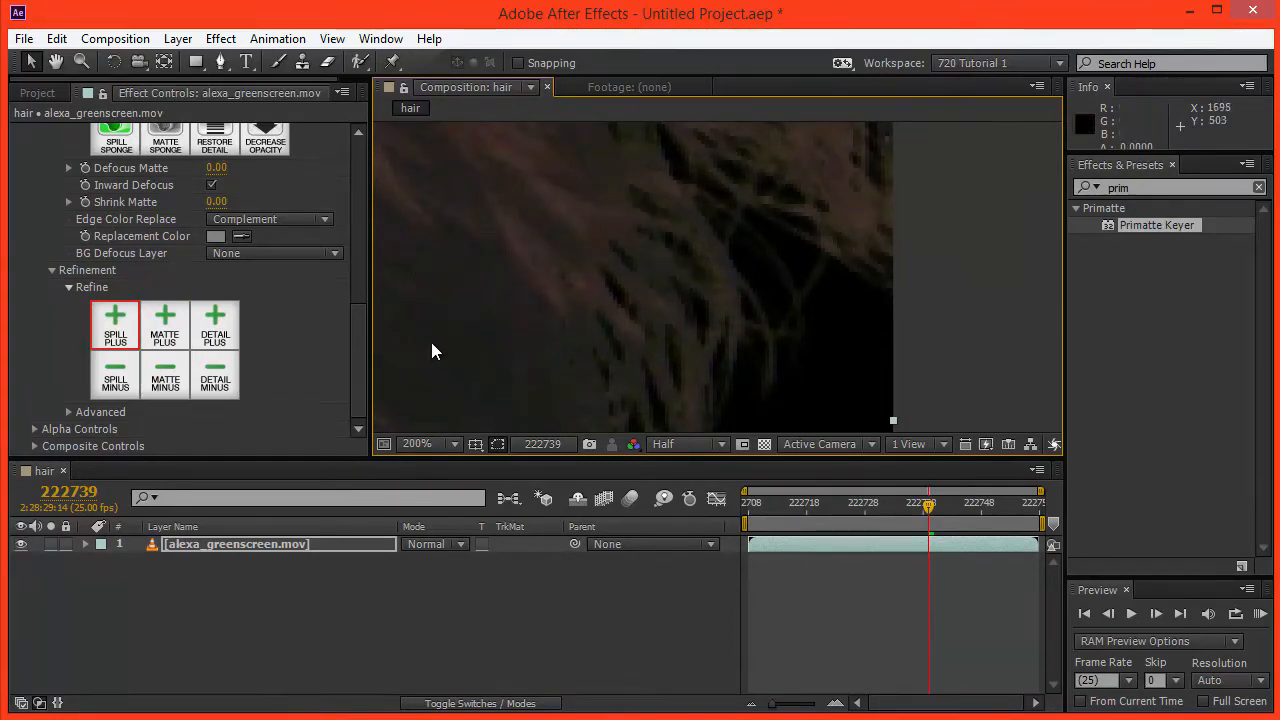
{"action": "left_click_drag", "start_coordinate": [617, 247], "coordinate": [648, 513]}
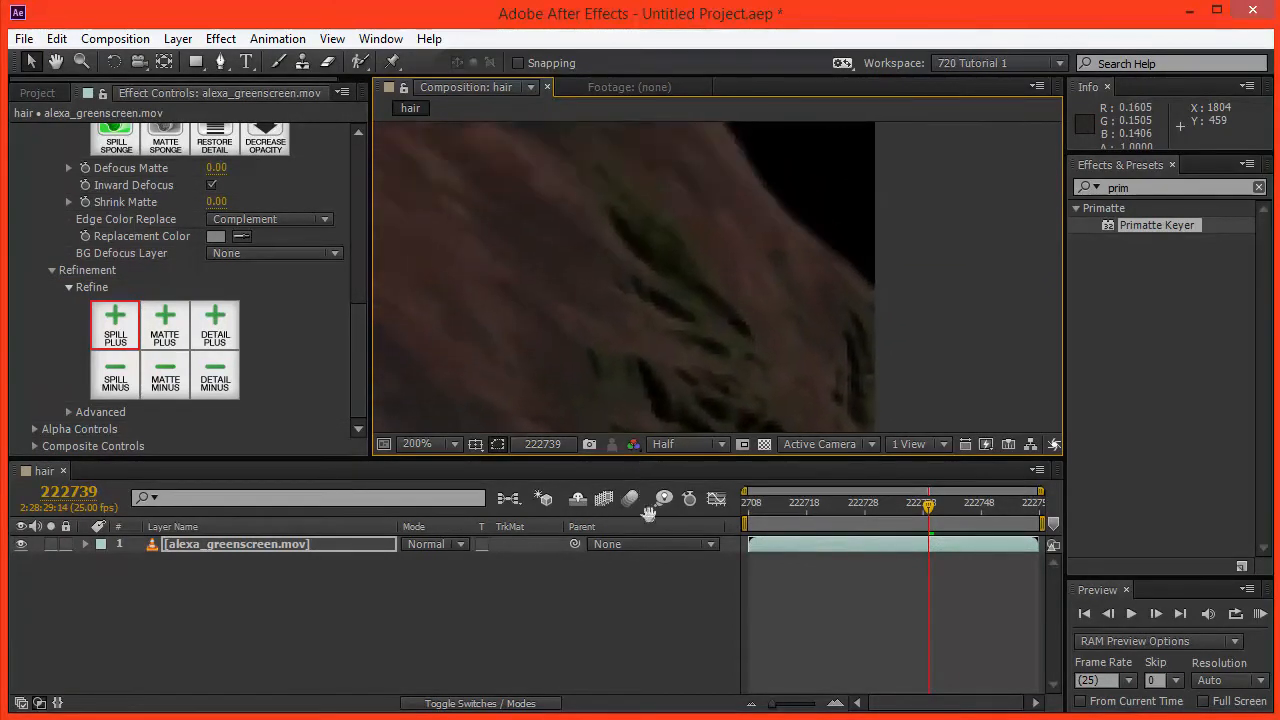
{"action": "left_click_drag", "start_coordinate": [648, 400], "coordinate": [620, 300]}
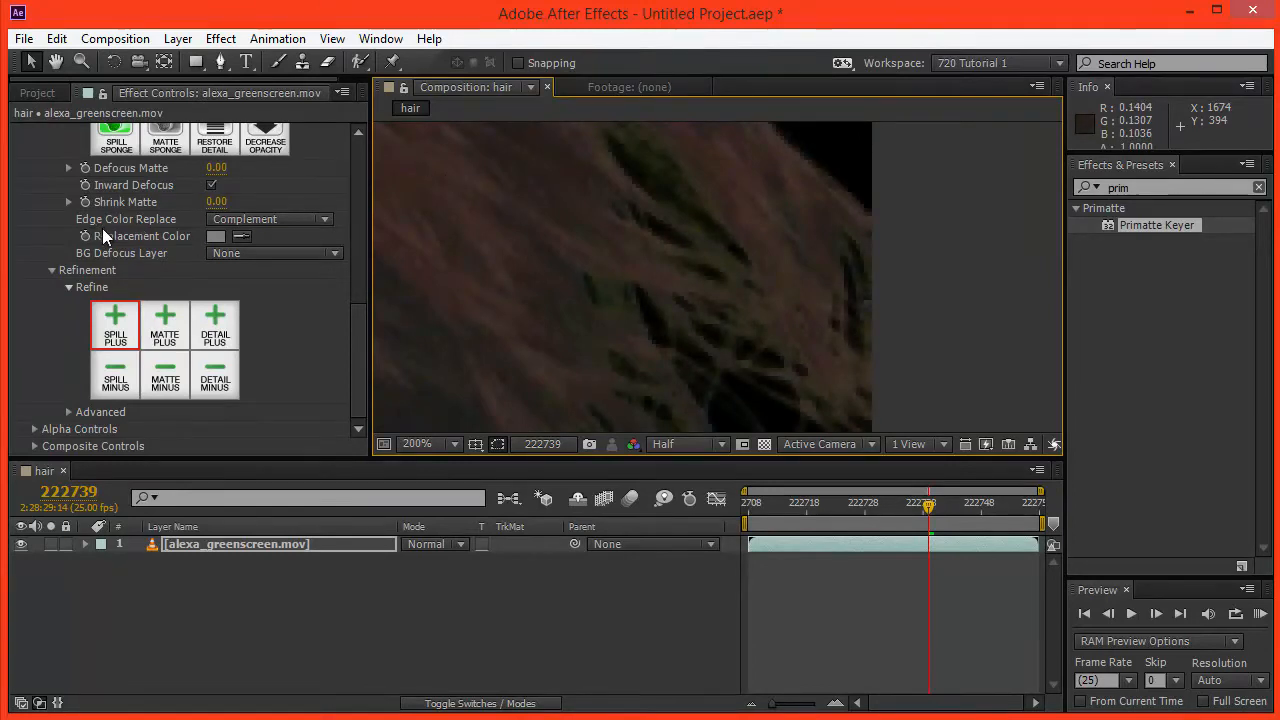
Step: Place forest_bg.mov beneath alexa_greenscreen.mov in the hair composition and reselect the footage layer
{"action": "left_click", "coordinate": [37, 93]}
{"action": "left_click", "coordinate": [86, 283]}
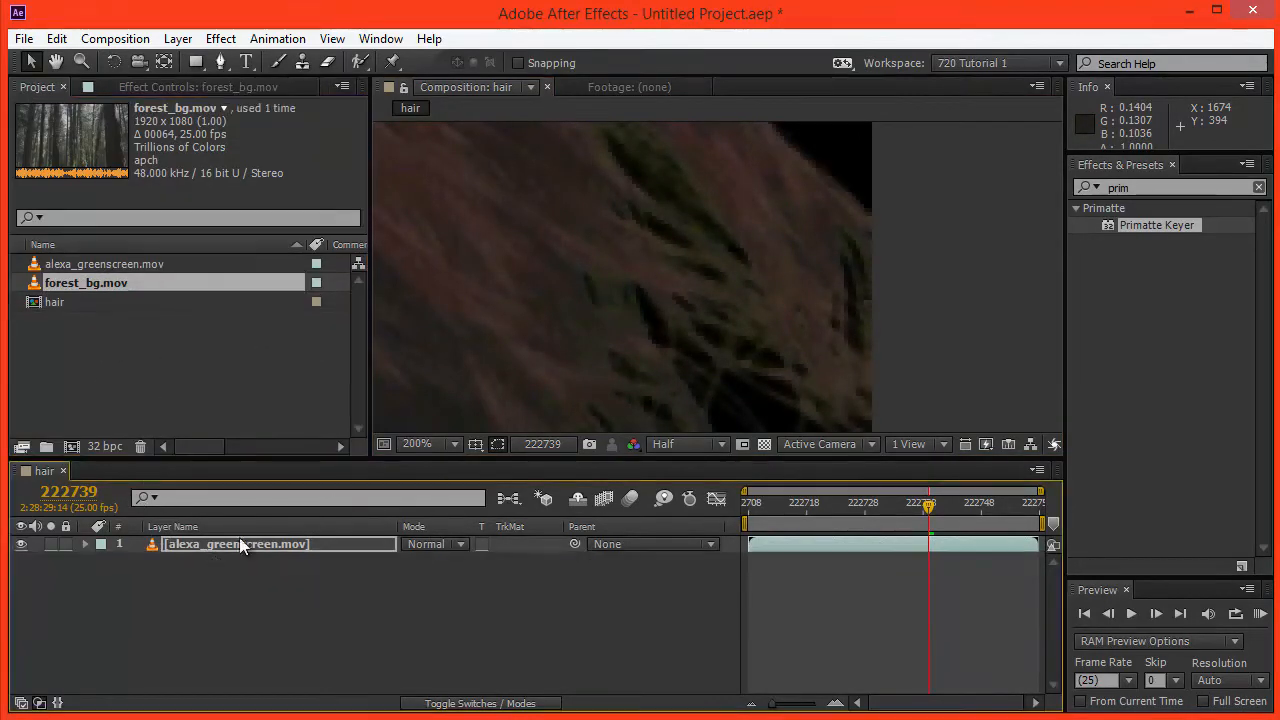
{"action": "left_click_drag", "start_coordinate": [86, 283], "coordinate": [239, 560]}
{"action": "mouse_move", "coordinate": [620, 260]}
{"action": "left_mouse_down"}
{"action": "mouse_move", "coordinate": [596, 157]}
{"action": "mouse_move", "coordinate": [614, 190]}
{"action": "left_mouse_up"}
{"action": "left_click", "coordinate": [197, 87]}
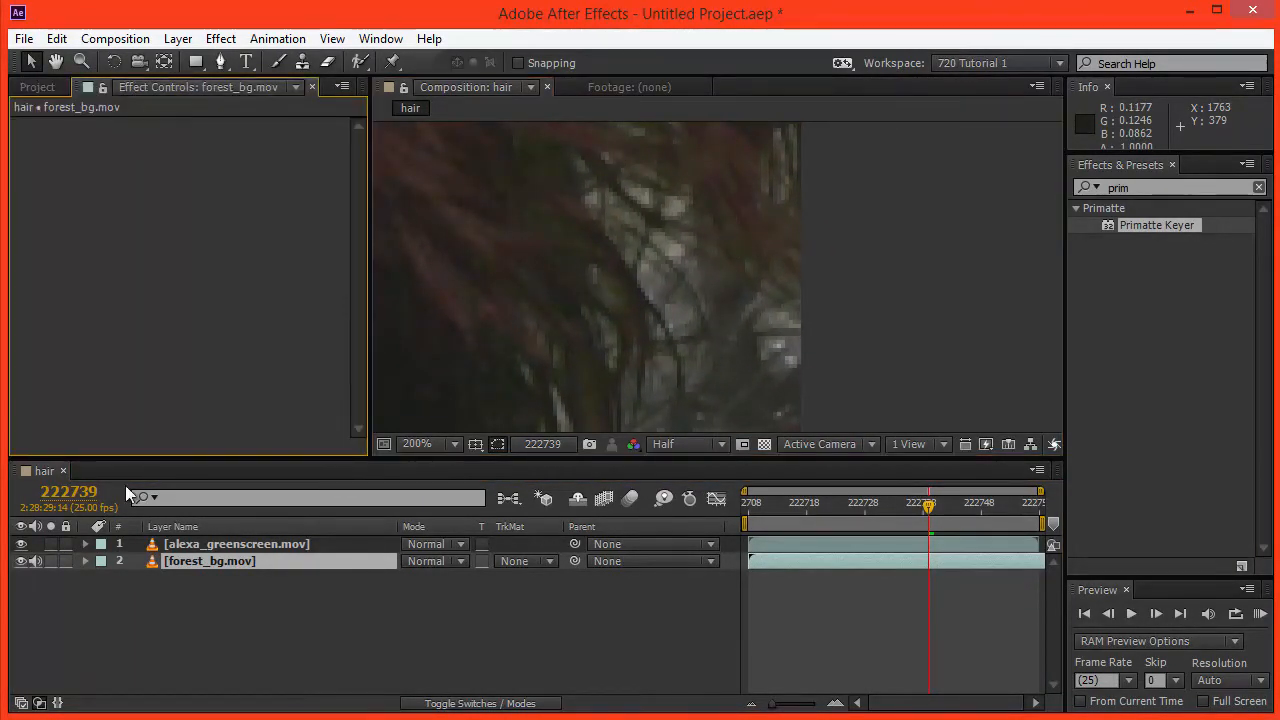
{"action": "left_click", "coordinate": [236, 544]}
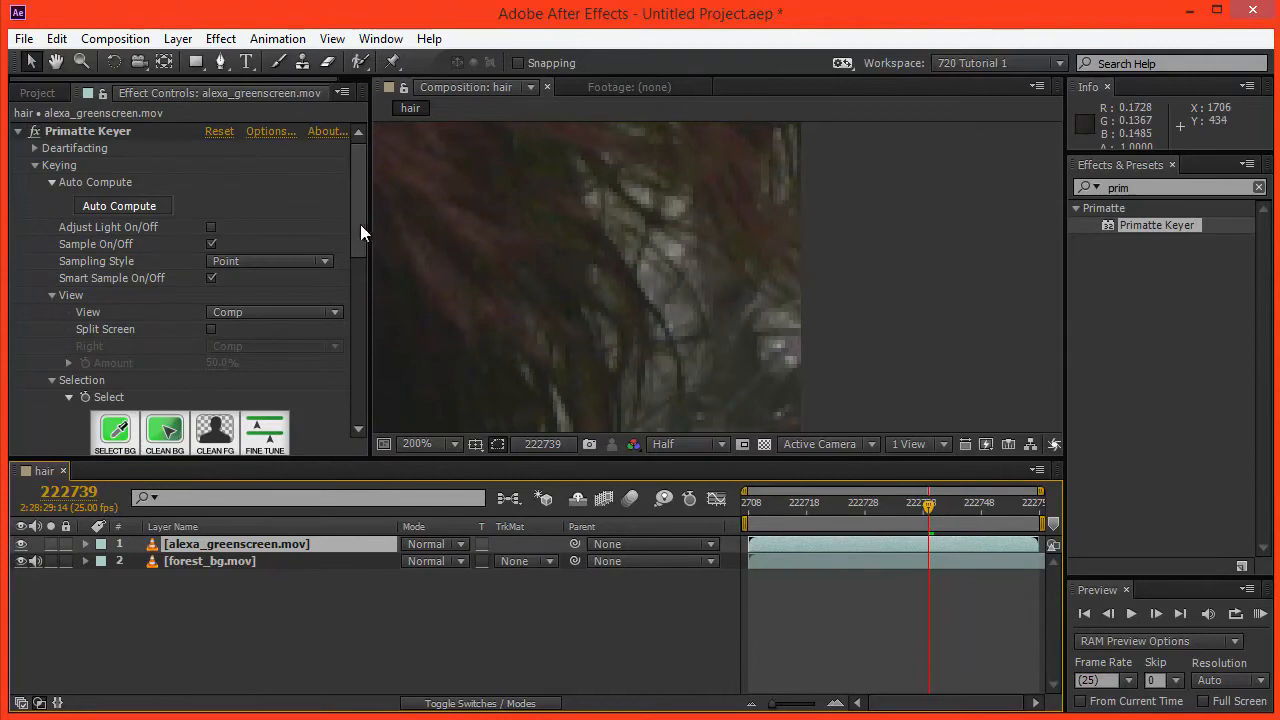
{"action": "left_click_drag", "start_coordinate": [360, 230], "coordinate": [360, 350]}
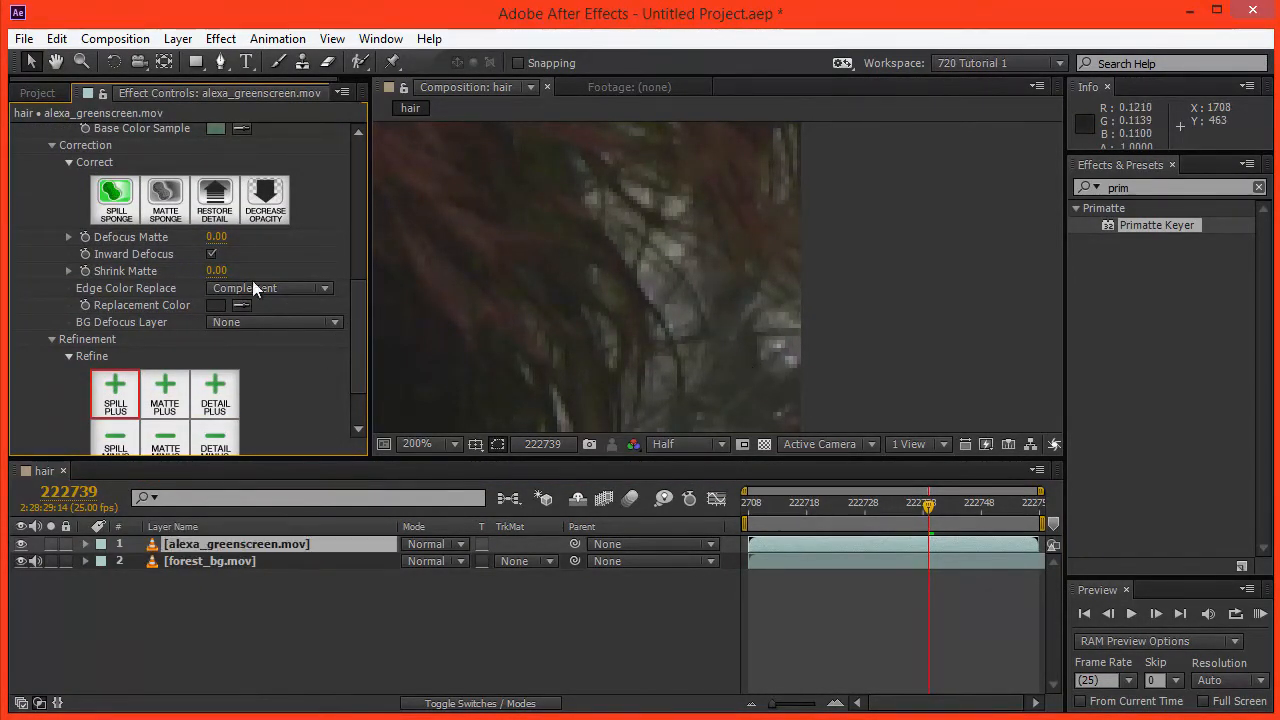
Step: Set Edge Color Replace to Color in Primatte Keyer's Correction group
{"action": "left_click", "coordinate": [252, 288]}
{"action": "left_click", "coordinate": [240, 330]}
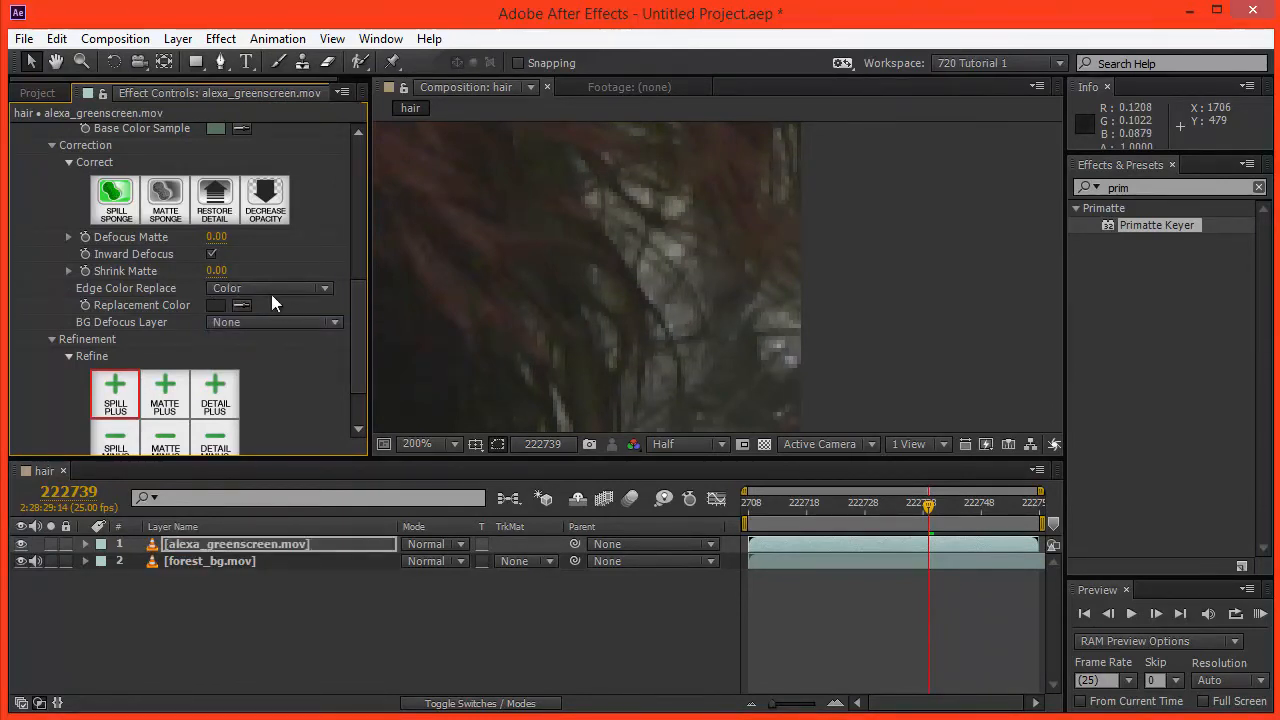
{"action": "left_click", "coordinate": [215, 305]}
Step: Pick a dark greyish-olive Replacement Color and confirm it
{"action": "left_click", "coordinate": [110, 588]}
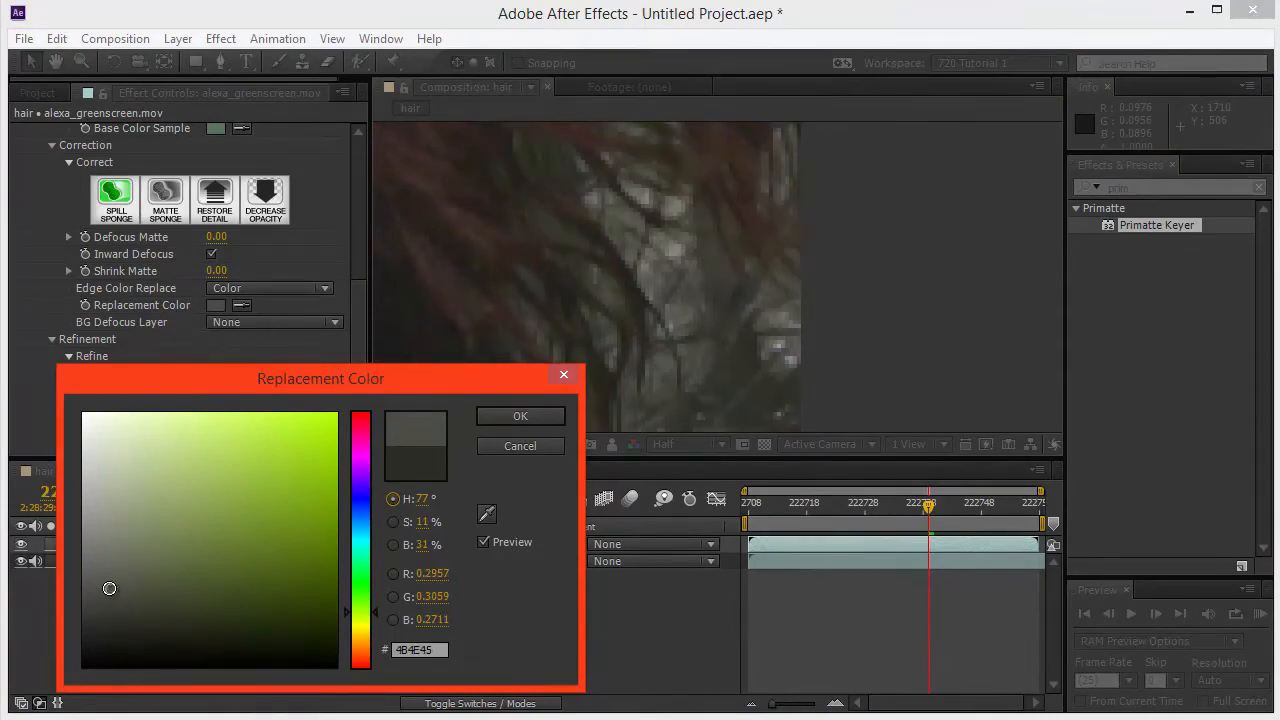
{"action": "left_click_drag", "start_coordinate": [123, 573], "coordinate": [120, 588]}
{"action": "left_click_drag", "start_coordinate": [119, 588], "coordinate": [118, 585]}
{"action": "left_click", "coordinate": [520, 416]}
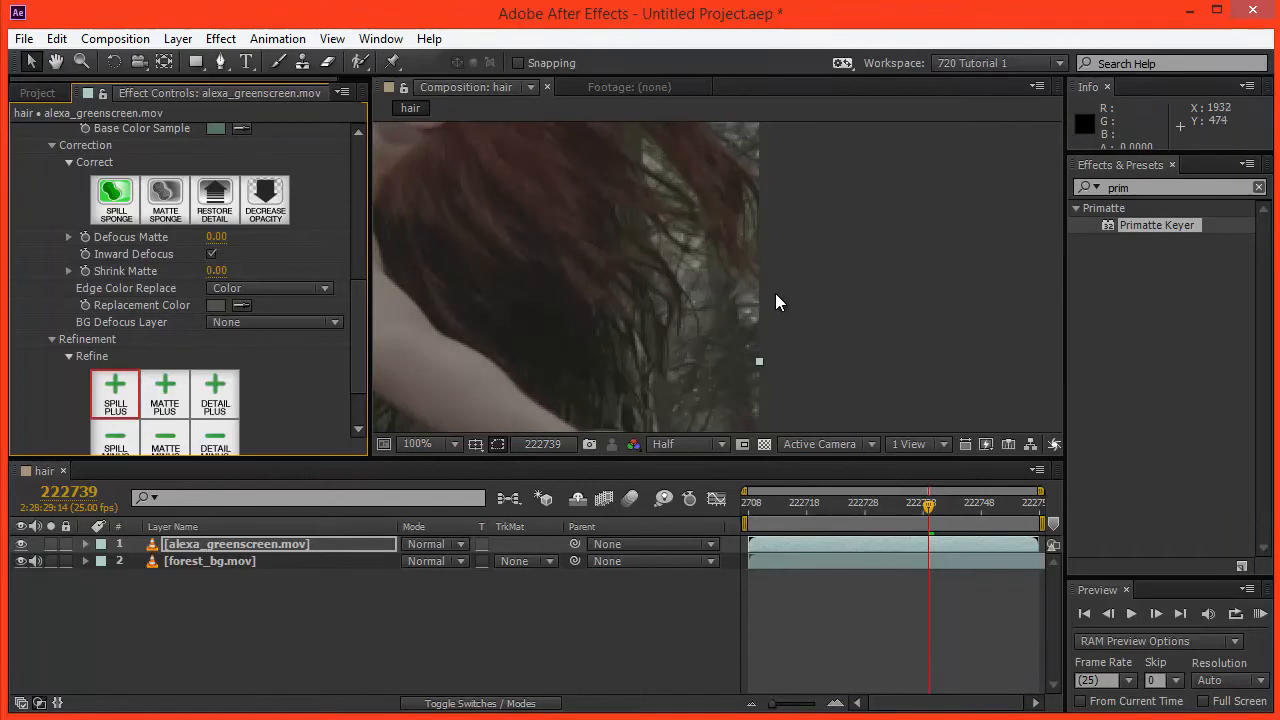
{"action": "left_click_drag", "start_coordinate": [740, 260], "coordinate": [812, 440]}
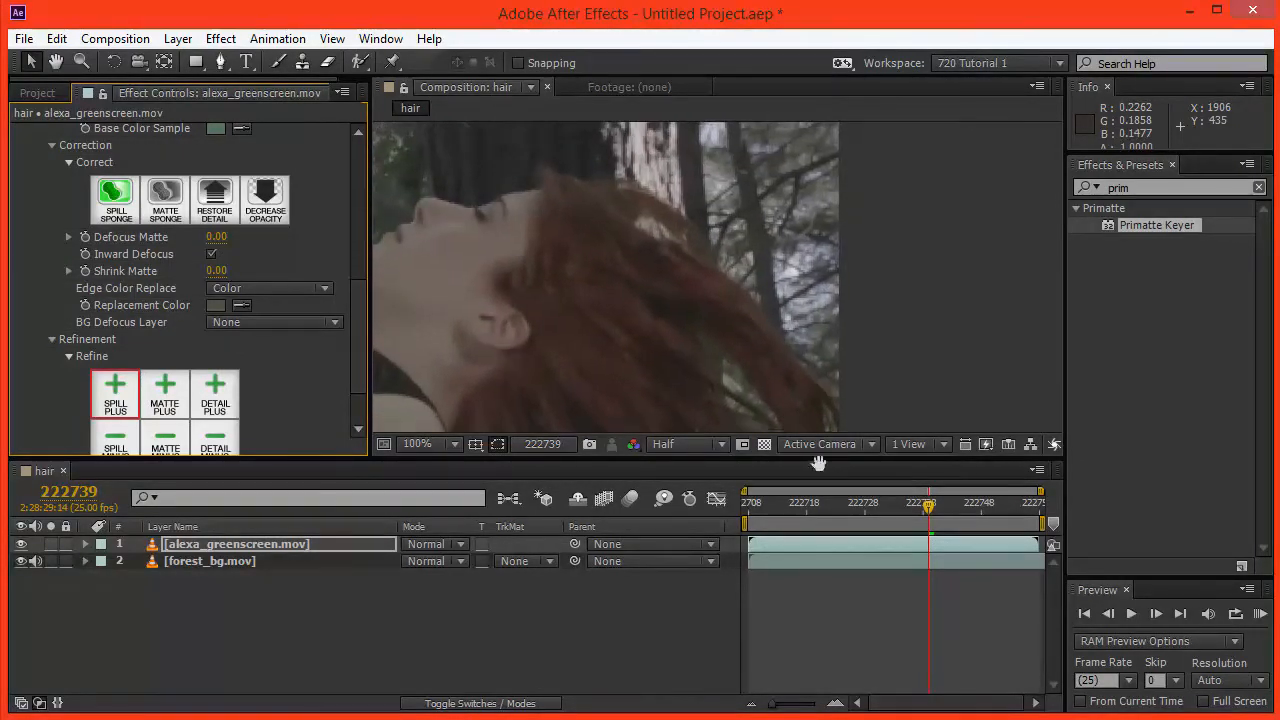
{"action": "left_click_drag", "start_coordinate": [600, 380], "coordinate": [731, 242]}
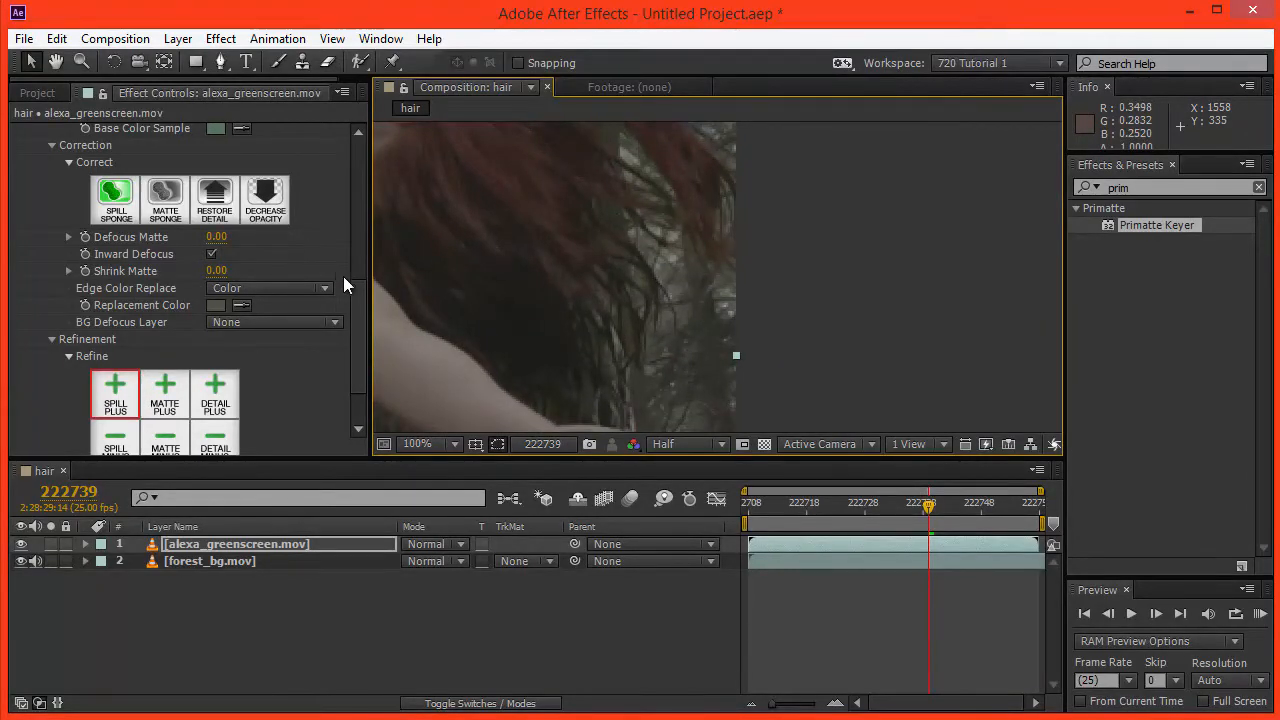
Step: Try Defocus Matte values of 1 and 10, then settle on 3 with Inward Defocus on
{"action": "left_click", "coordinate": [216, 237]}
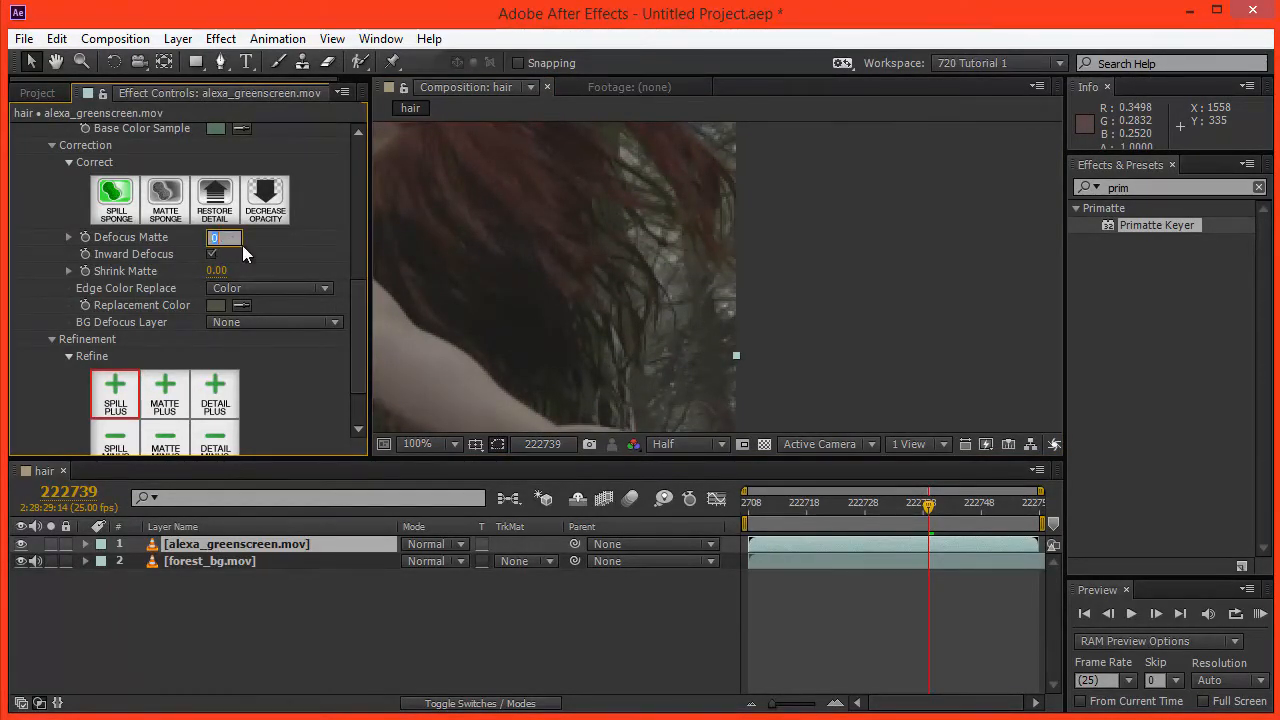
{"action": "type", "text": "1"}
{"action": "key", "text": "Return"}
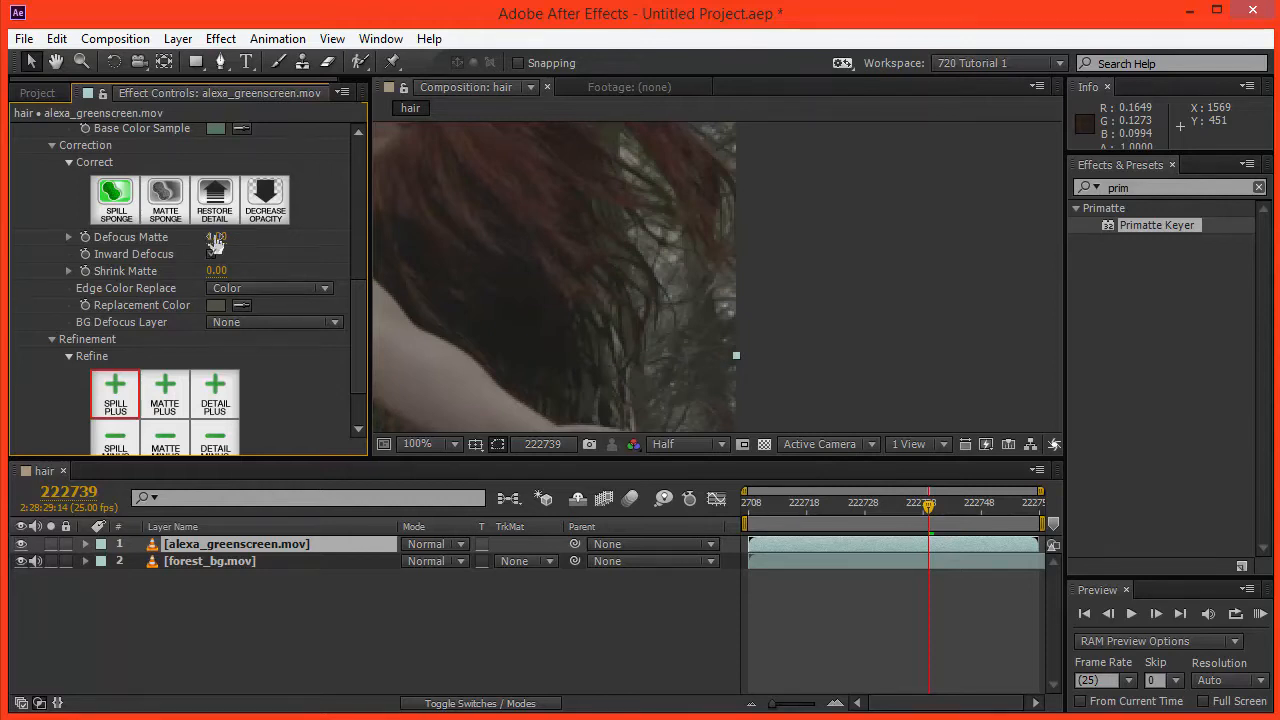
{"action": "left_click_drag", "start_coordinate": [216, 237], "coordinate": [240, 237]}
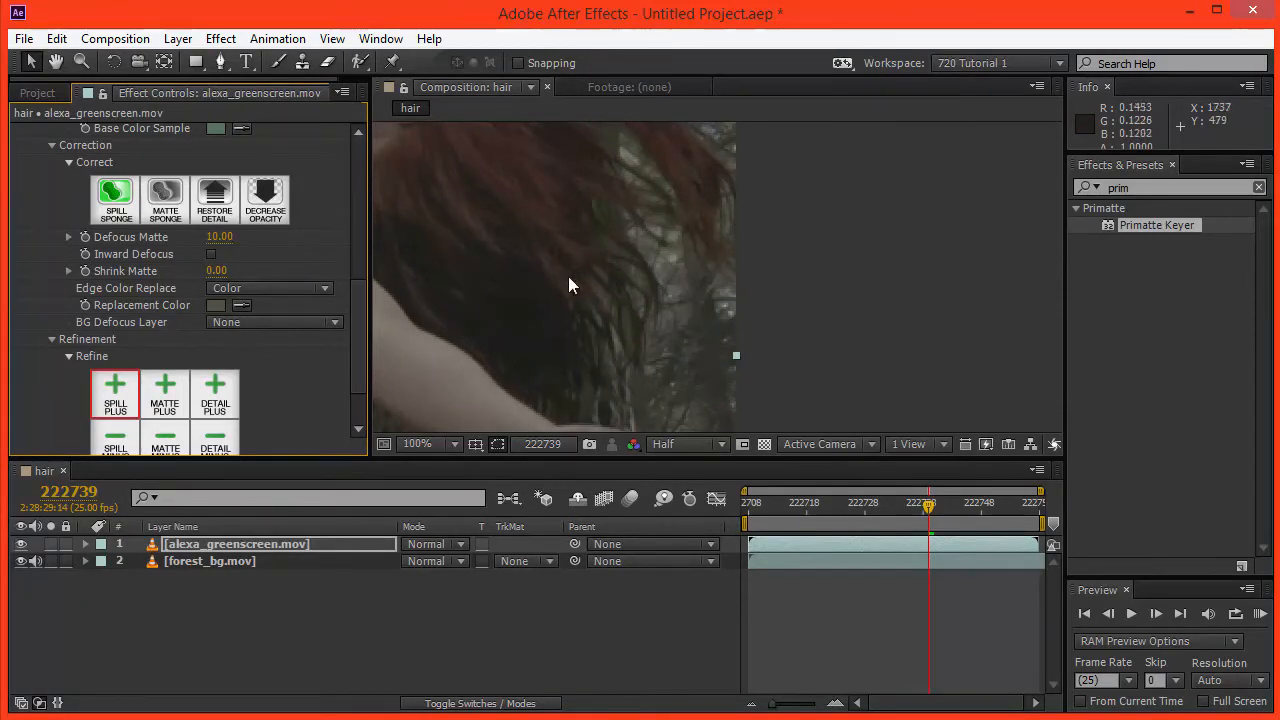
{"action": "key", "text": "Return"}
{"action": "left_click_drag", "start_coordinate": [557, 291], "coordinate": [574, 250]}
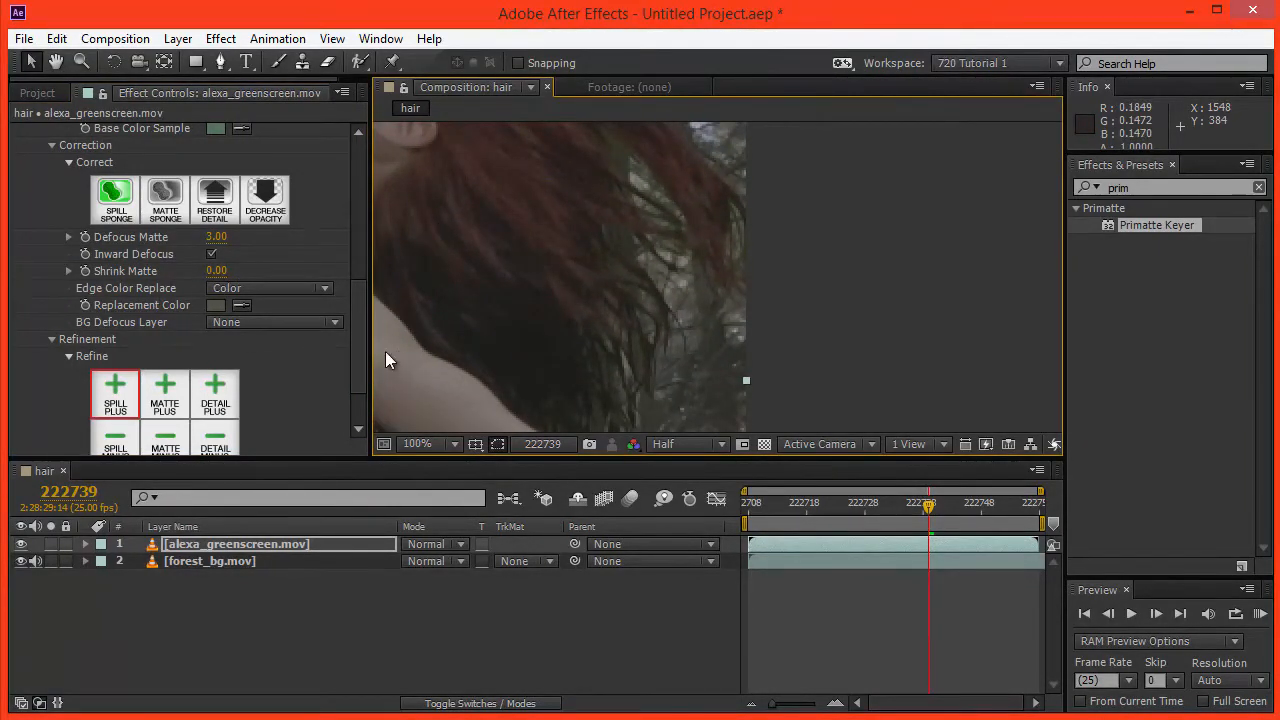
{"action": "scroll", "coordinate": [355, 360], "scroll_direction": "down", "scroll_amount": 2}
{"action": "scroll", "coordinate": [354, 370], "scroll_direction": "down", "scroll_amount": 1}
{"action": "scroll", "coordinate": [352, 330], "scroll_direction": "up", "scroll_amount": 5}
{"action": "scroll", "coordinate": [350, 310], "scroll_direction": "up", "scroll_amount": 4}
{"action": "scroll", "coordinate": [350, 277], "scroll_direction": "up", "scroll_amount": 2}
{"action": "left_click", "coordinate": [50, 367]}
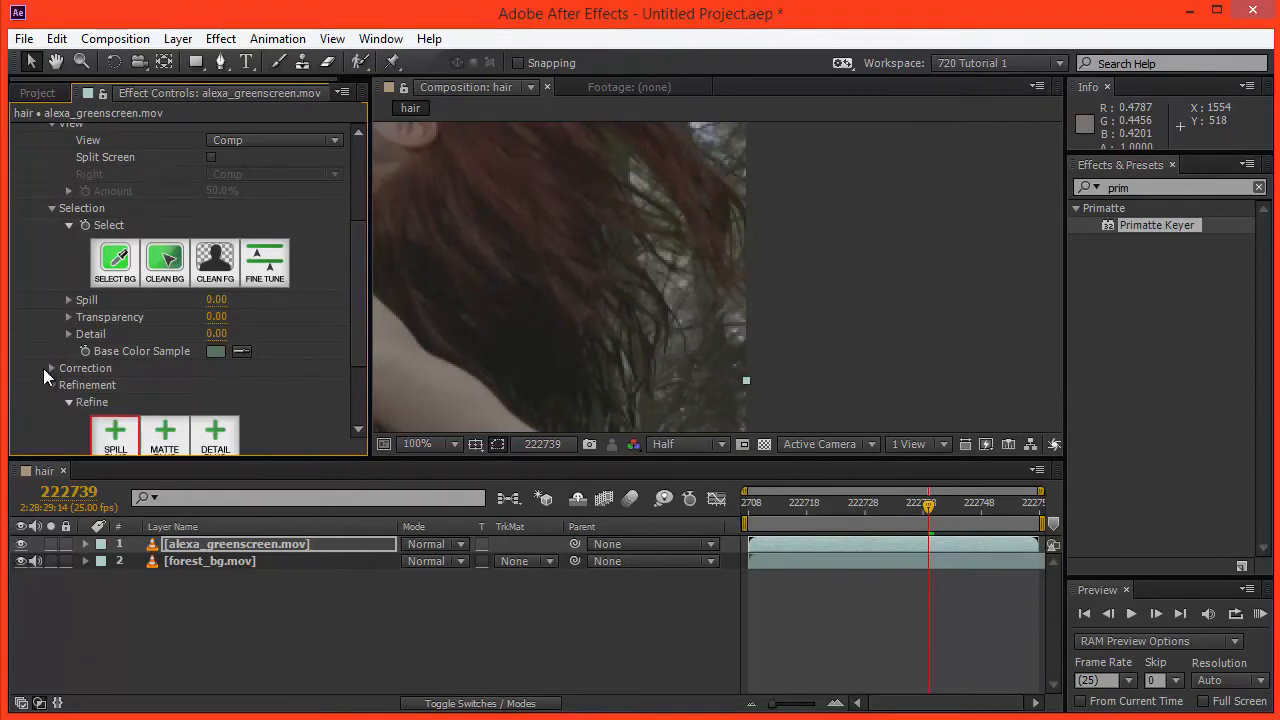
{"action": "left_click", "coordinate": [51, 385]}
{"action": "left_click", "coordinate": [37, 429]}
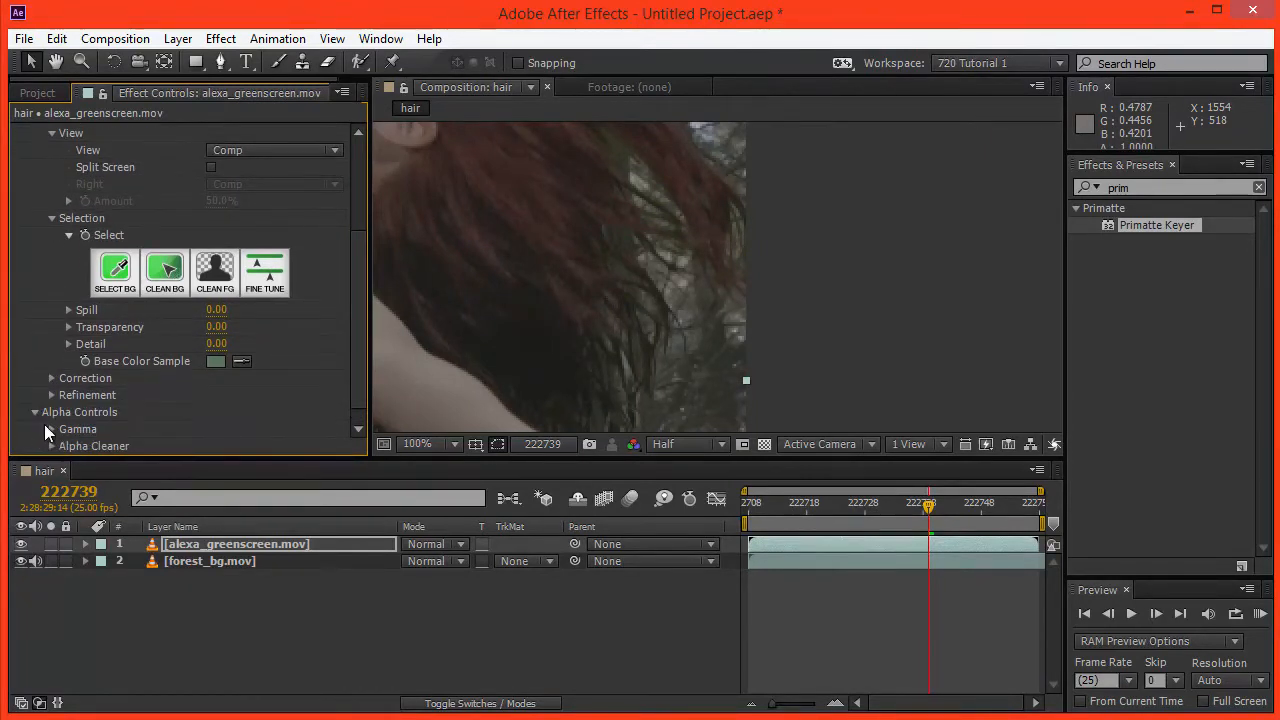
{"action": "scroll", "coordinate": [200, 350], "scroll_direction": "down", "scroll_amount": 3}
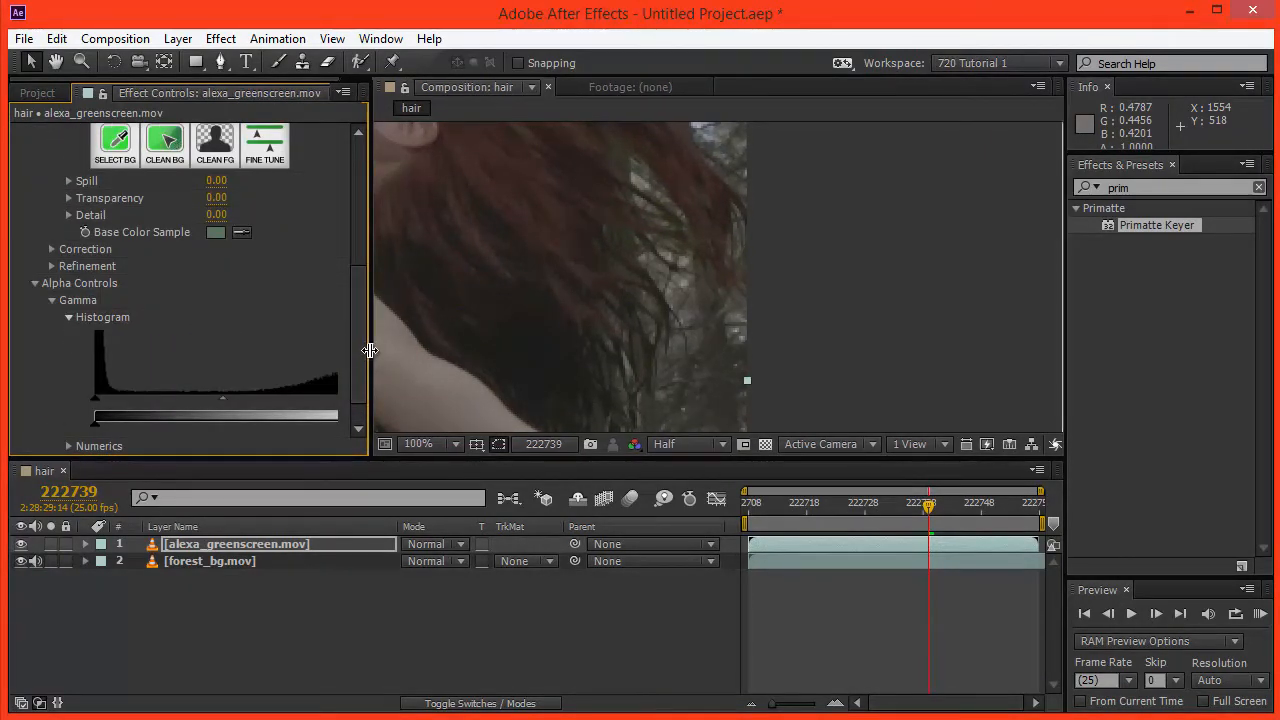
{"action": "left_click_drag", "start_coordinate": [370, 358], "coordinate": [405, 350]}
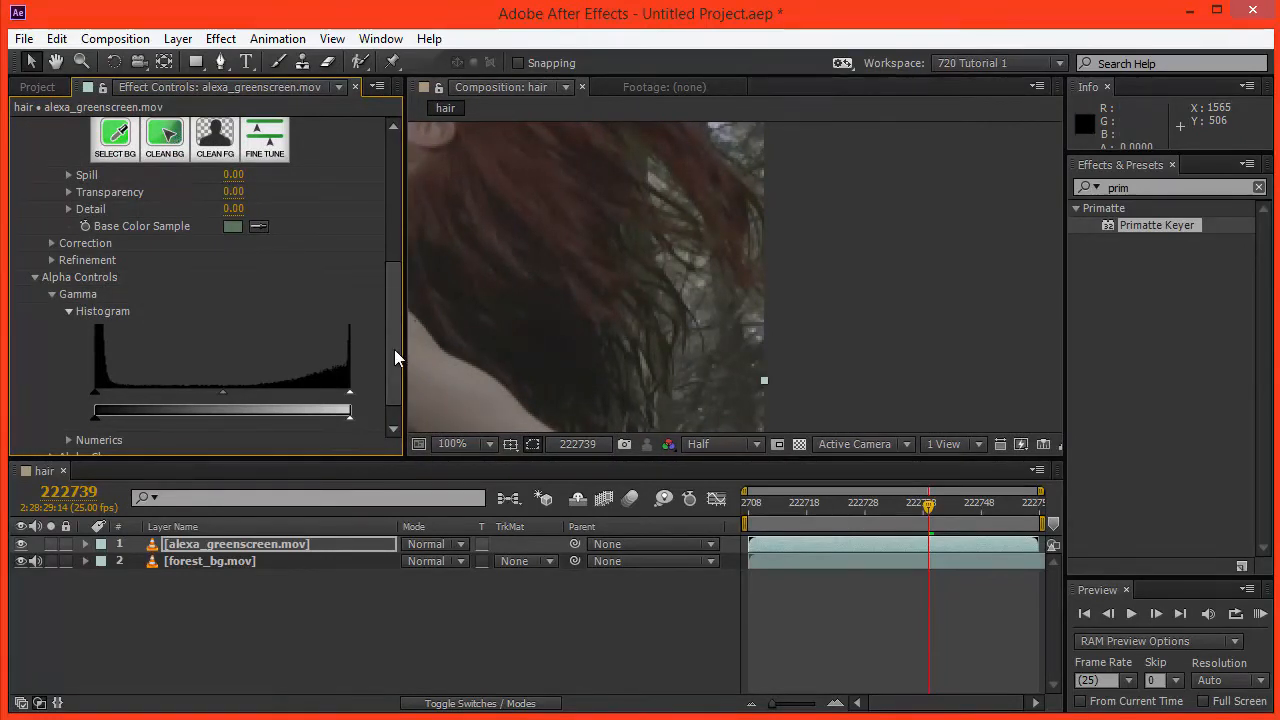
{"action": "scroll", "coordinate": [394, 352], "scroll_direction": "down", "scroll_amount": 1}
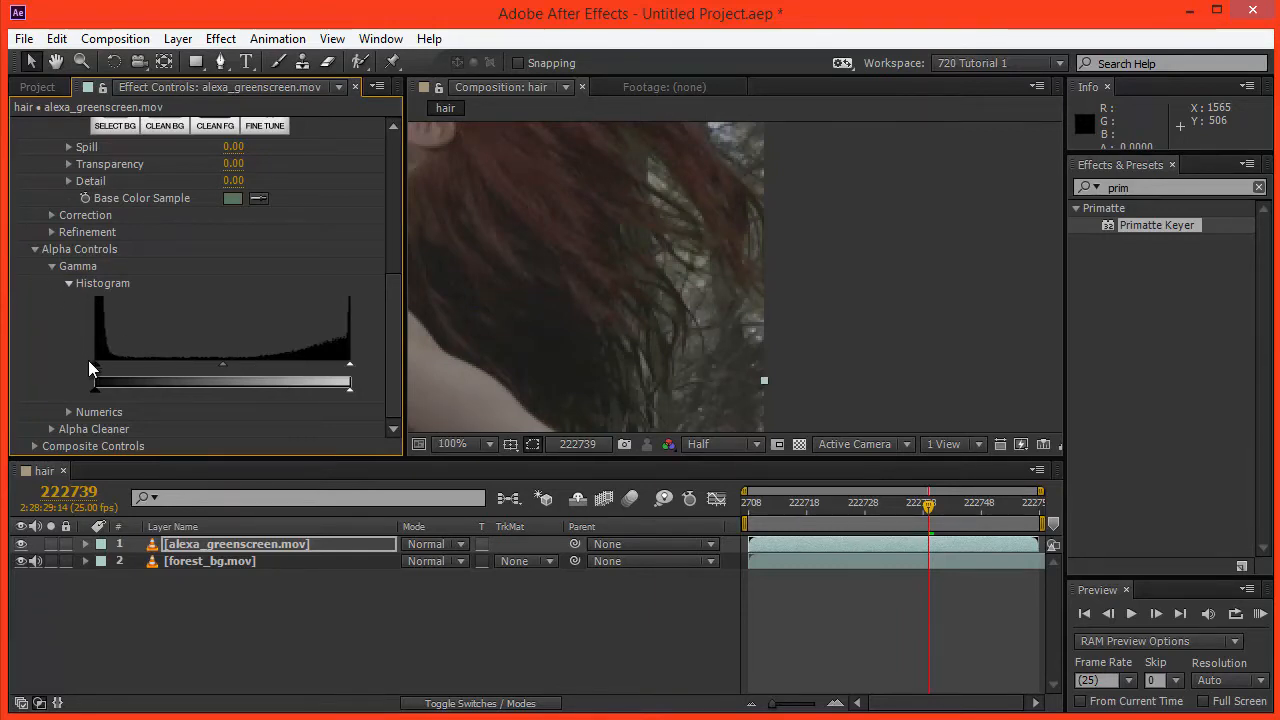
{"action": "left_click_drag", "start_coordinate": [98, 366], "coordinate": [145, 366]}
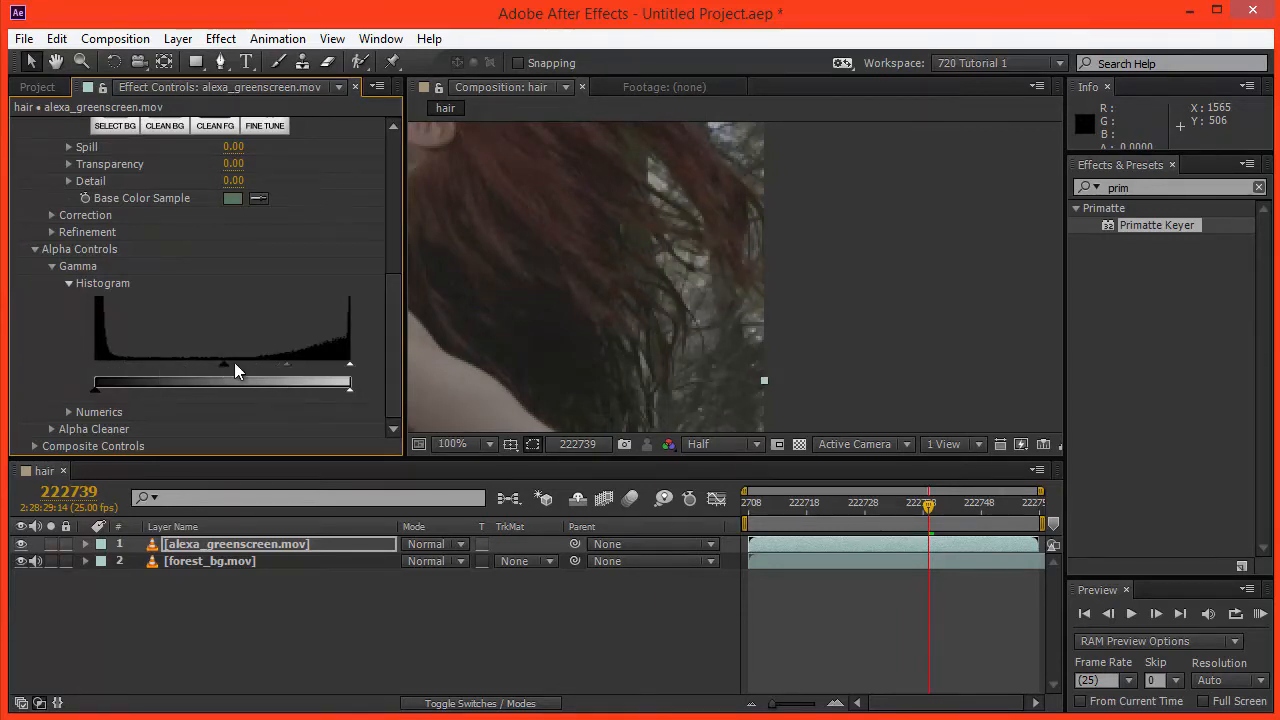
{"action": "left_click_drag", "start_coordinate": [224, 366], "coordinate": [140, 366]}
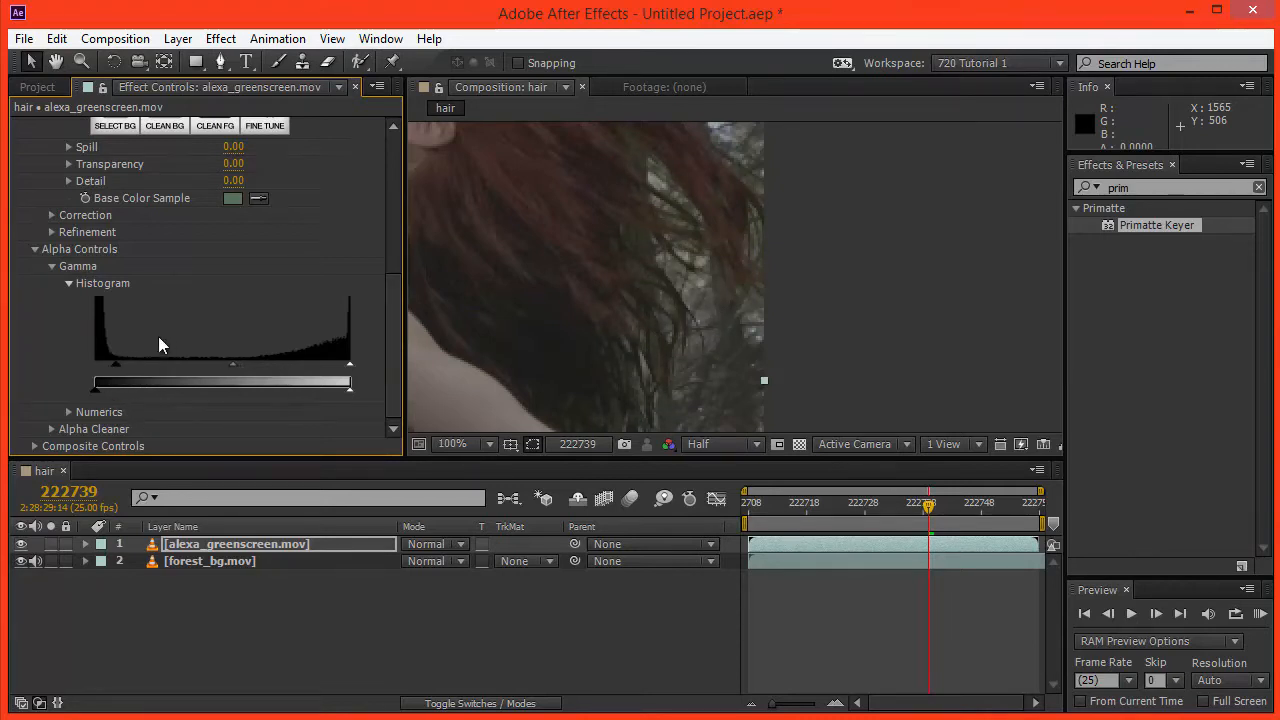
{"action": "left_click_drag", "start_coordinate": [115, 365], "coordinate": [97, 365]}
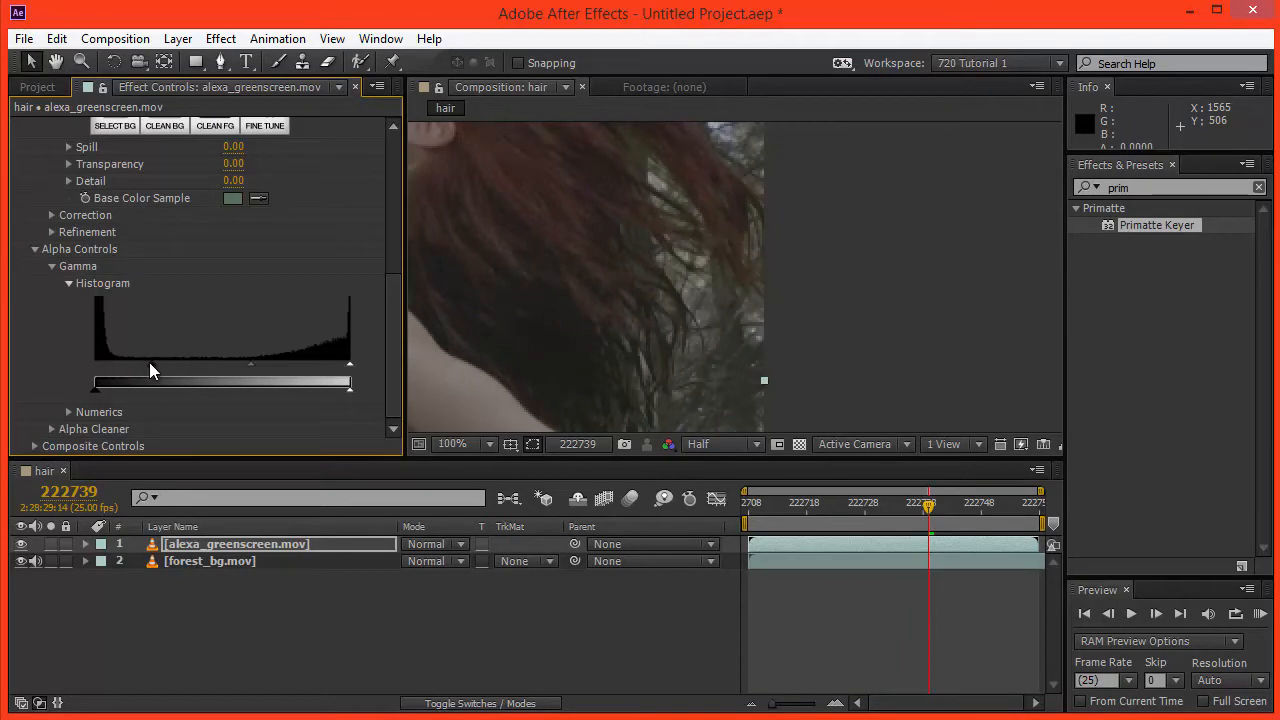
Step: Enable Spill Killer under Composite Controls with the spill colour mode set to Green
{"action": "left_click", "coordinate": [34, 249]}
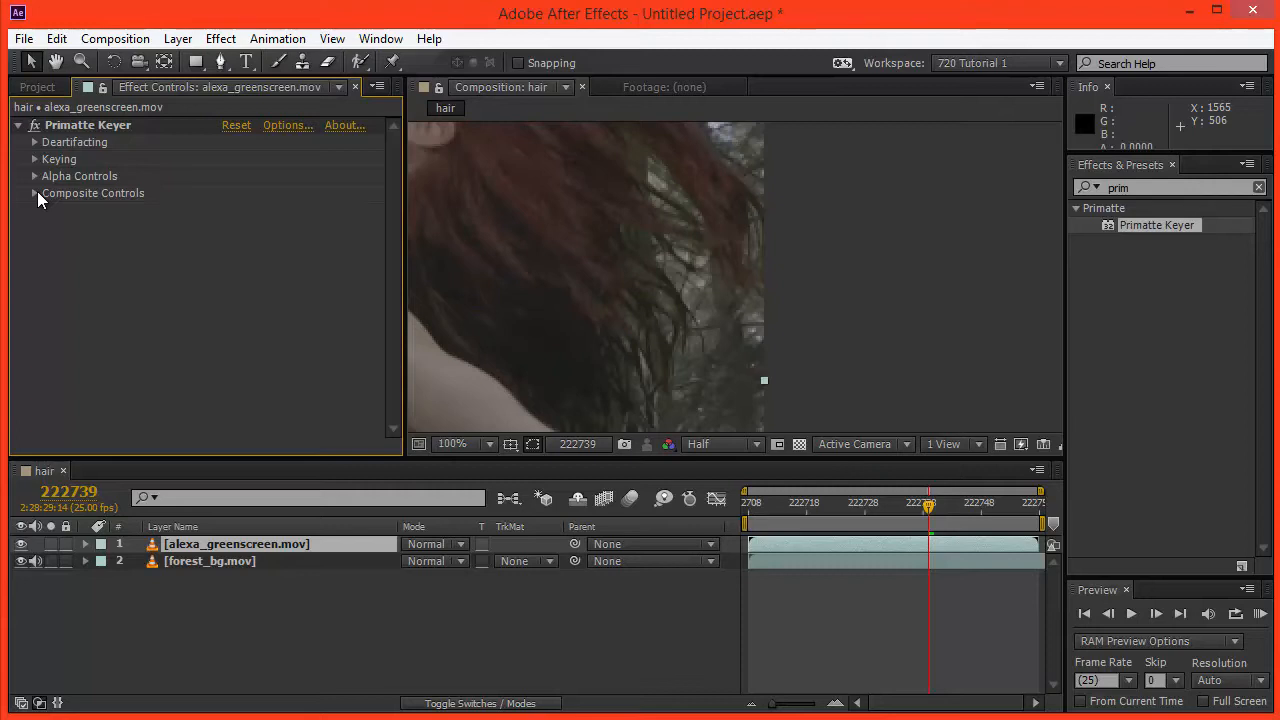
{"action": "left_click", "coordinate": [34, 192]}
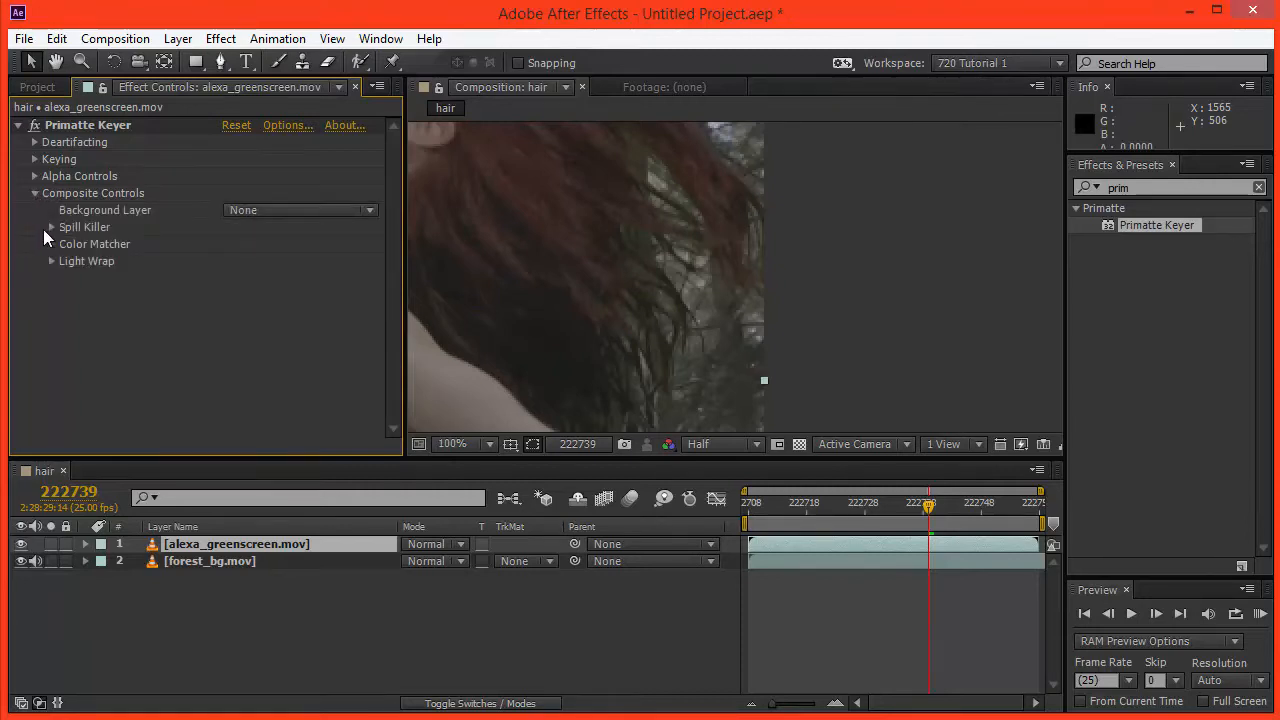
{"action": "left_click", "coordinate": [51, 227]}
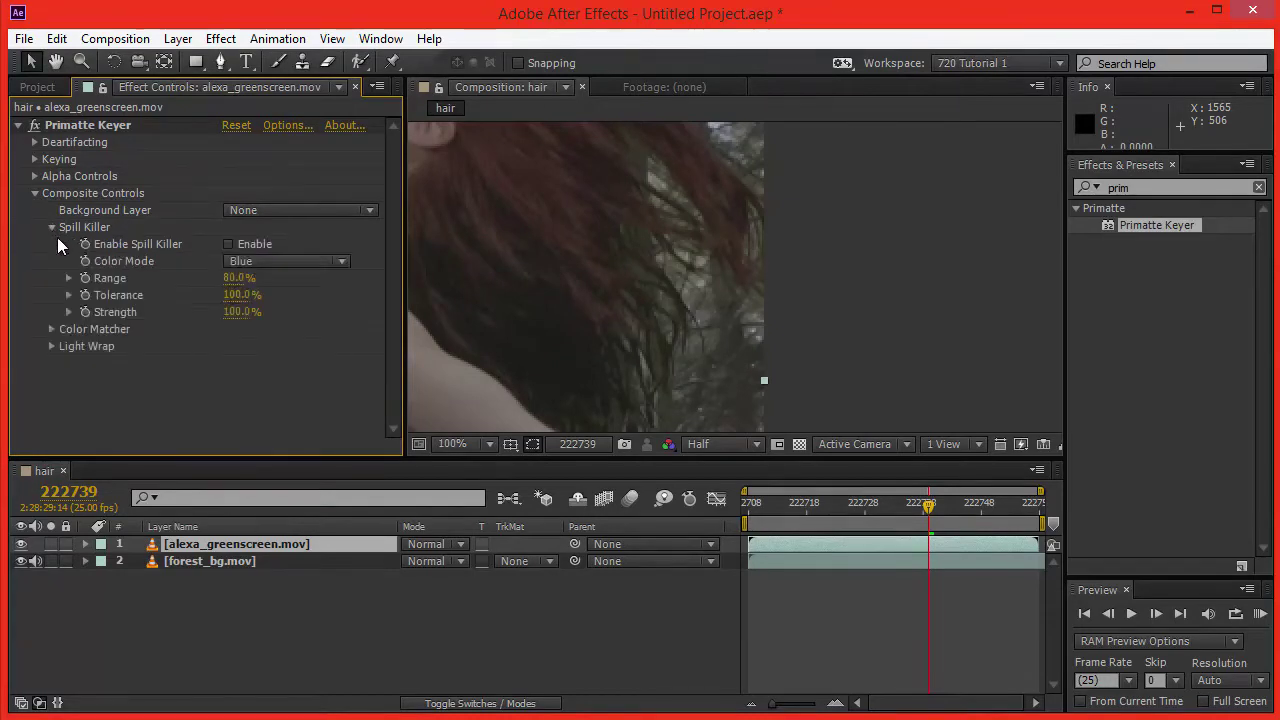
{"action": "left_click", "coordinate": [228, 244]}
{"action": "left_click", "coordinate": [241, 261]}
{"action": "left_click", "coordinate": [249, 293]}
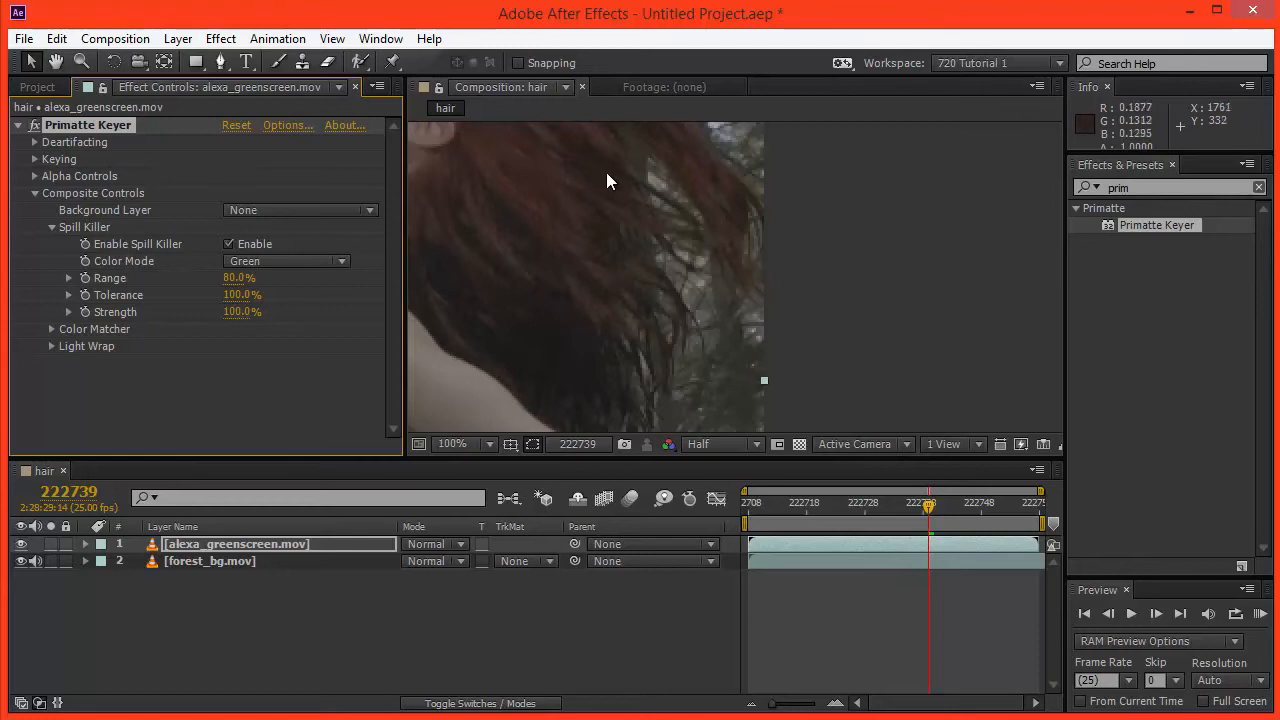
{"action": "mouse_move", "coordinate": [567, 214]}
{"action": "left_mouse_down"}
{"action": "mouse_move", "coordinate": [625, 337]}
{"action": "mouse_move", "coordinate": [562, 151]}
{"action": "left_mouse_up"}
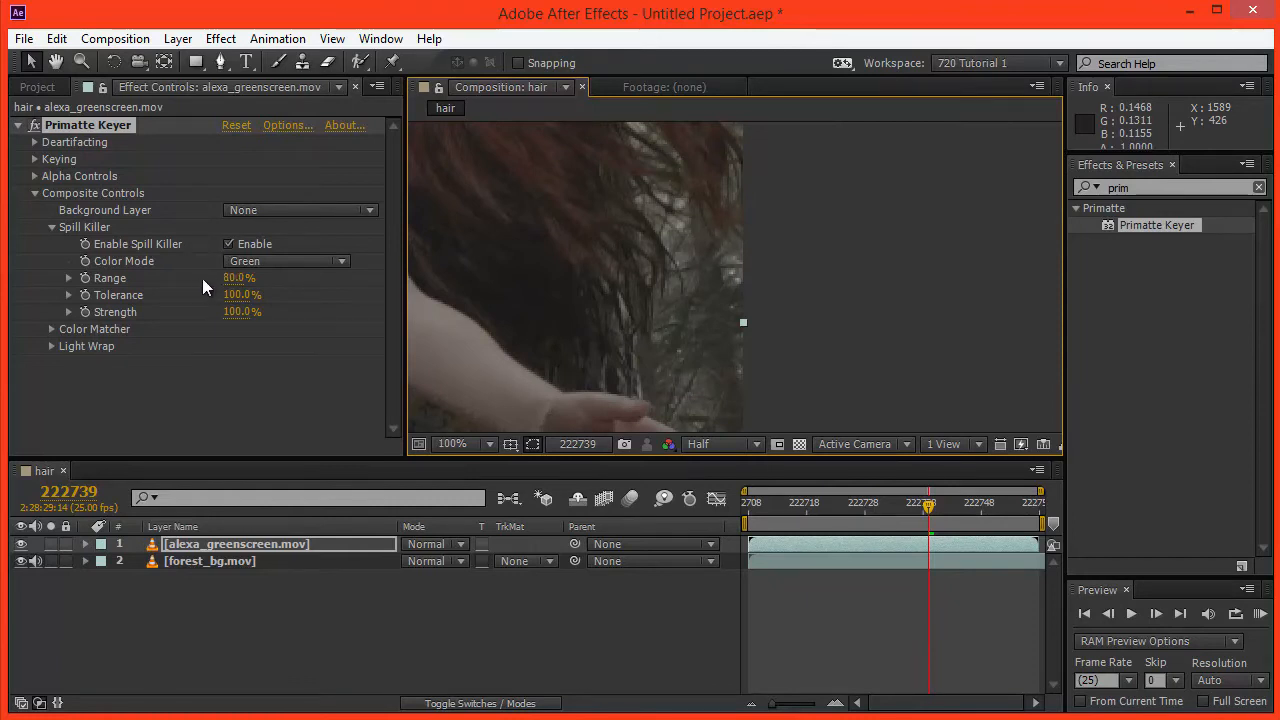
Step: Toggle Spill Killer off and on to compare the hair edges, leaving it enabled
{"action": "left_click", "coordinate": [229, 246]}
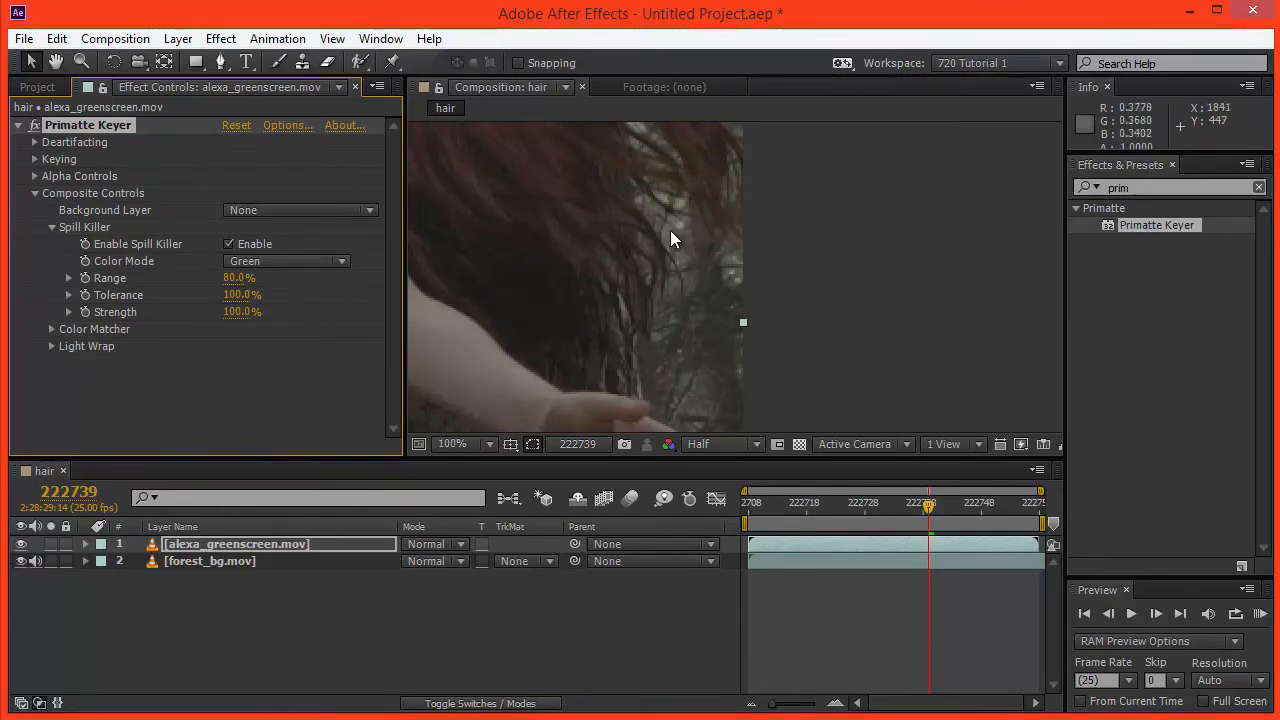
{"action": "left_click_drag", "start_coordinate": [1137, 188], "coordinate": [1063, 186]}
{"action": "type", "text": "hue"}
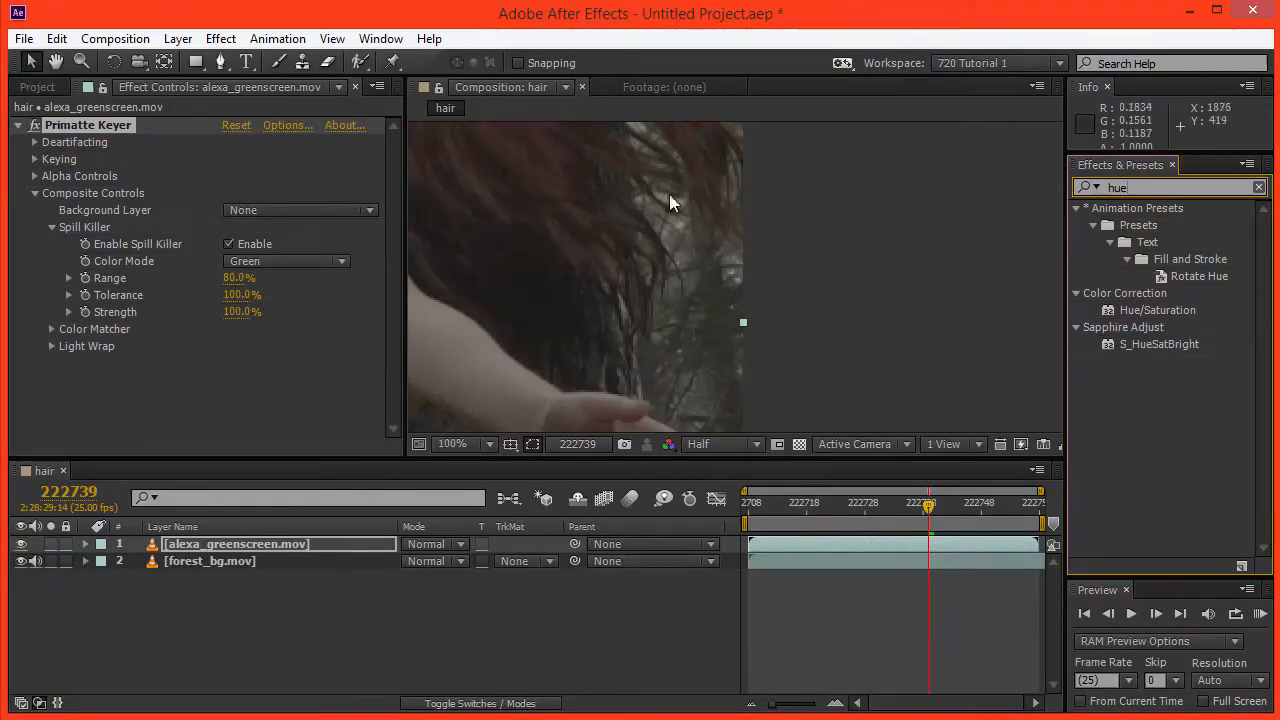
{"action": "mouse_move", "coordinate": [684, 224]}
{"action": "left_mouse_down"}
{"action": "mouse_move", "coordinate": [721, 257]}
{"action": "mouse_move", "coordinate": [713, 324]}
{"action": "left_mouse_up"}
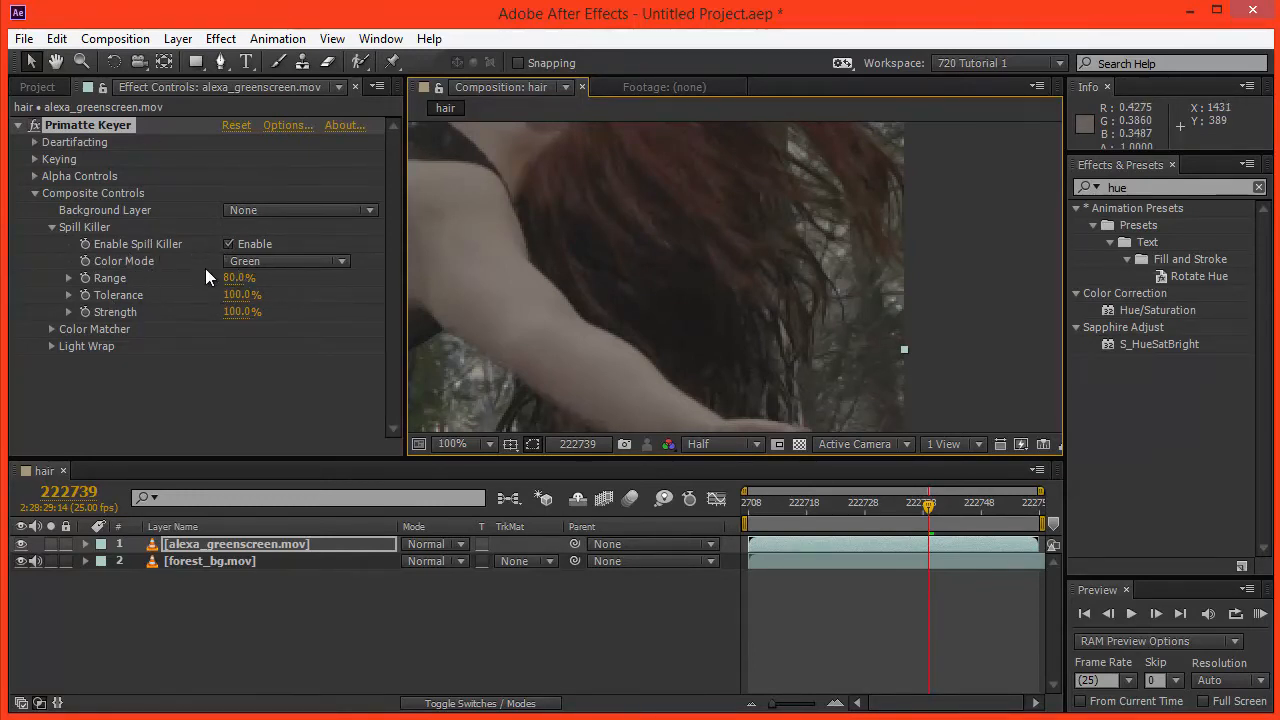
{"action": "left_click", "coordinate": [238, 243]}
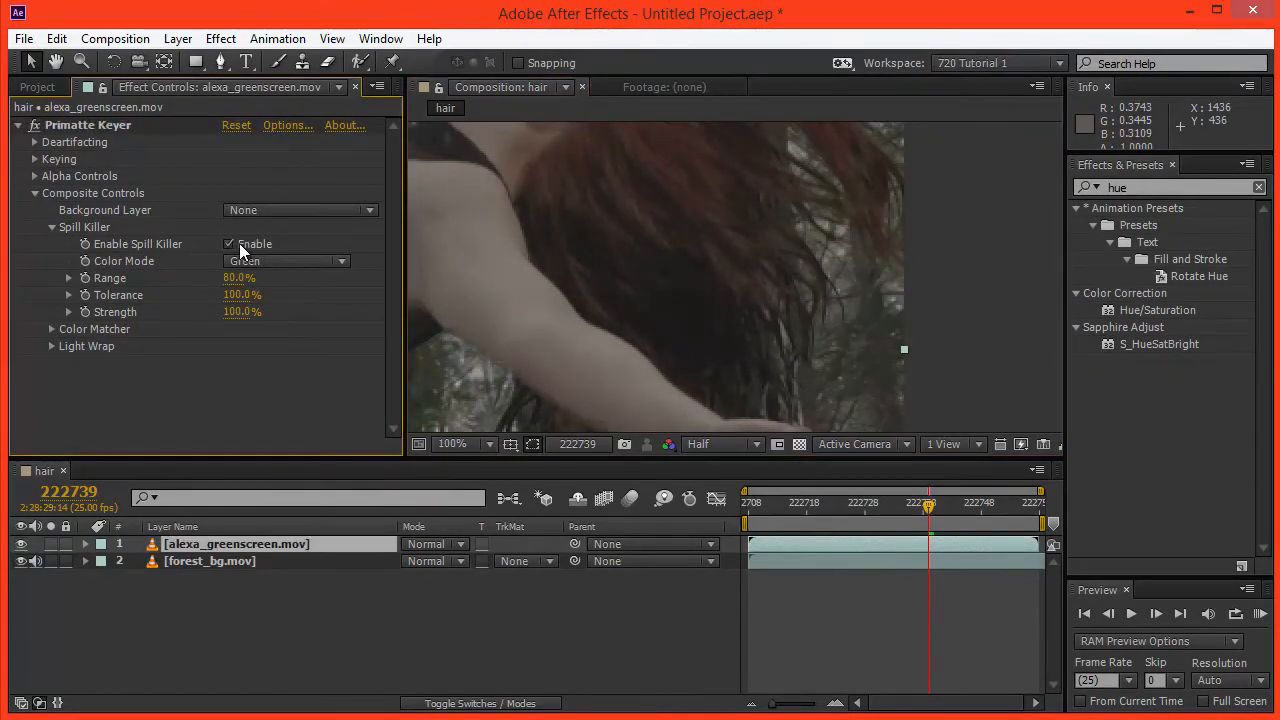
{"action": "left_click", "coordinate": [229, 243]}
{"action": "left_click", "coordinate": [228, 244]}
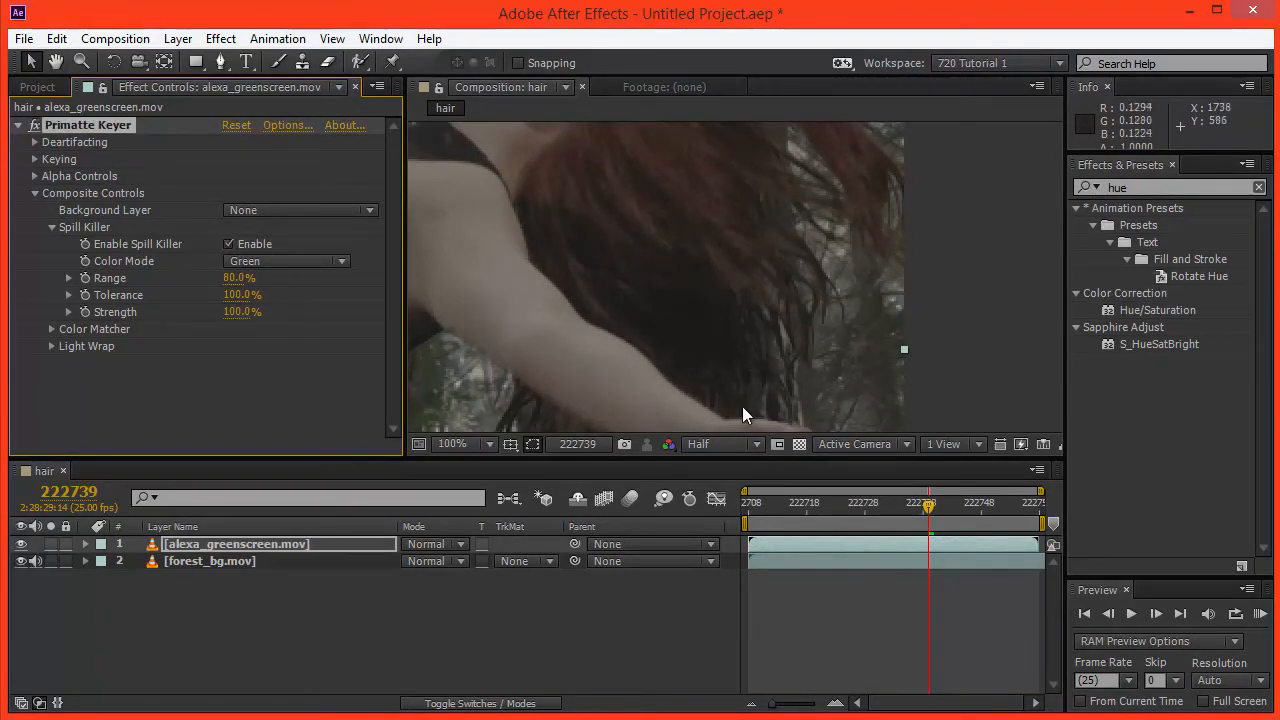
{"action": "mouse_move", "coordinate": [754, 247]}
{"action": "left_mouse_down"}
{"action": "mouse_move", "coordinate": [689, 238]}
{"action": "mouse_move", "coordinate": [630, 390]}
{"action": "left_mouse_up"}
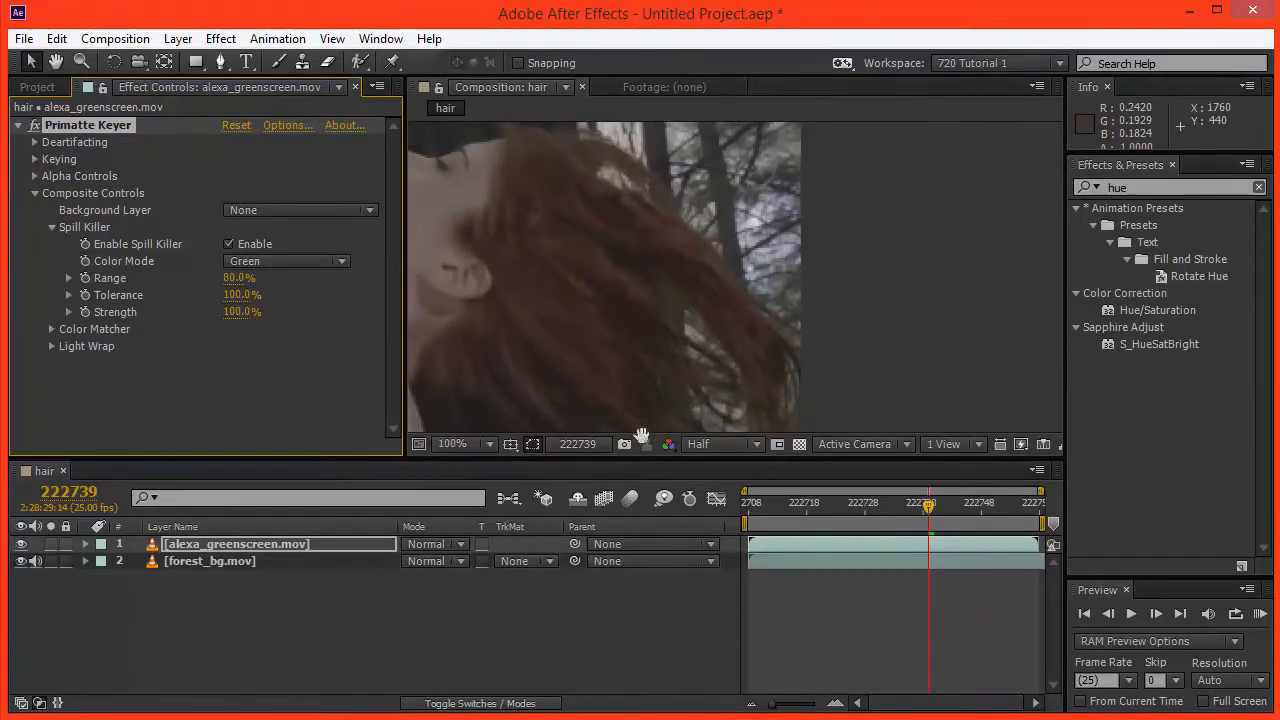
{"action": "left_click_drag", "start_coordinate": [641, 445], "coordinate": [623, 274]}
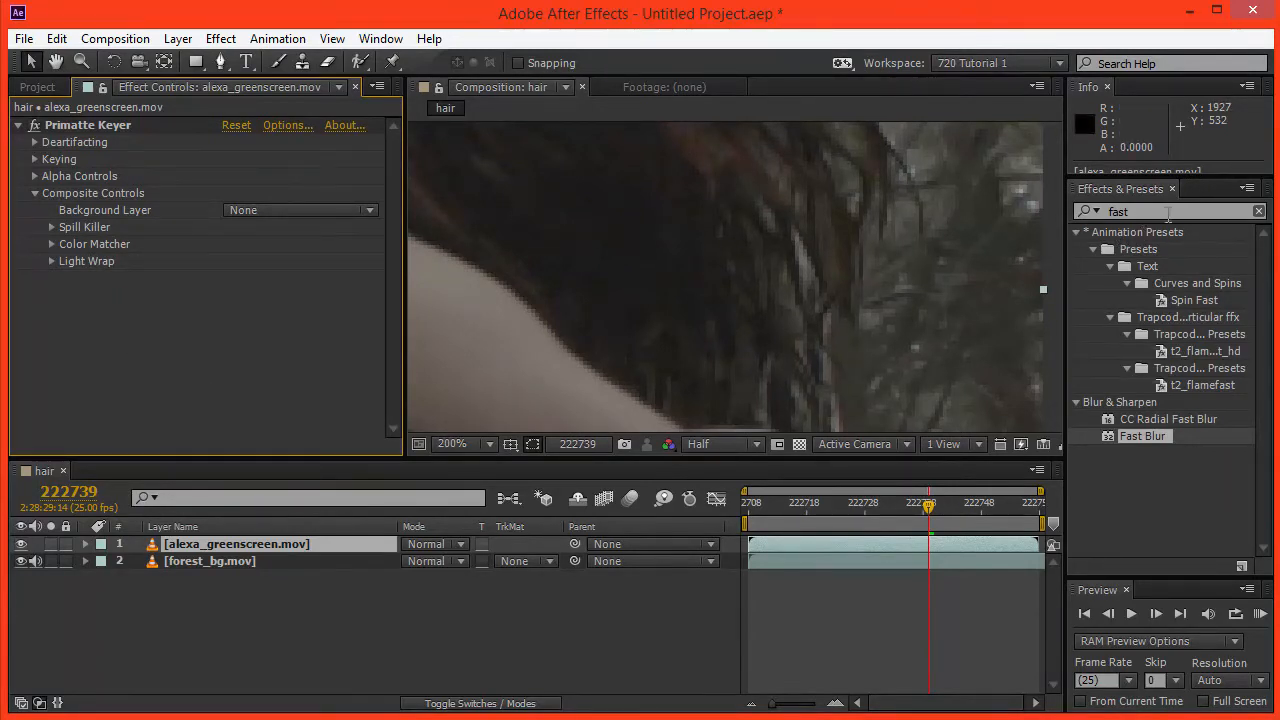
Step: Search the effects for 'light wr' to list Light Wrap, then select Primatte Keyer
{"action": "left_click", "coordinate": [1143, 212]}
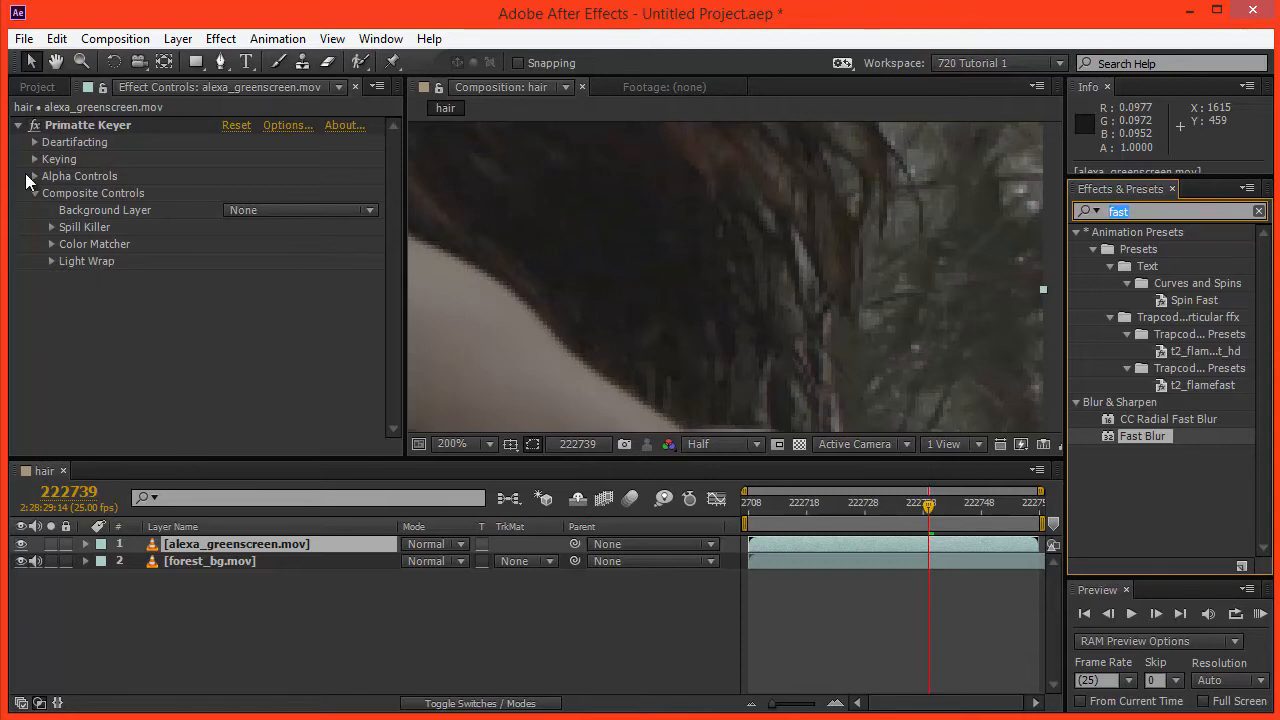
{"action": "type", "text": "light"}
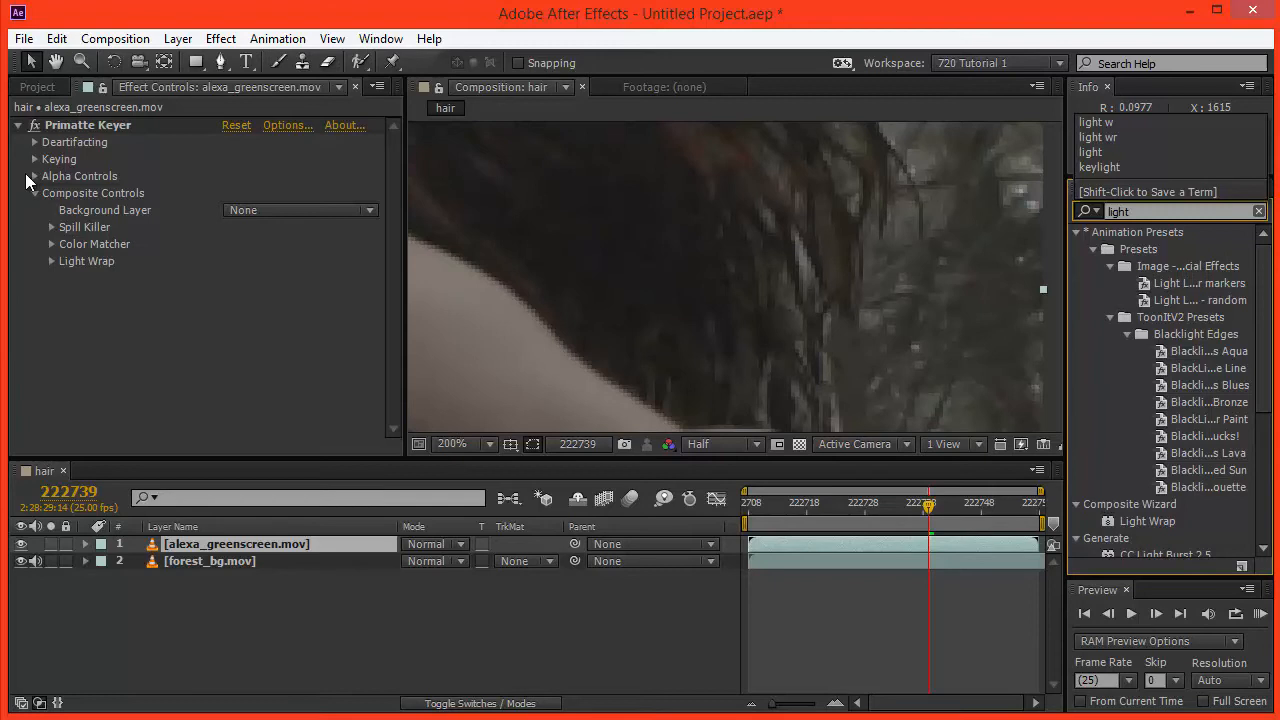
{"action": "type", "text": " wr"}
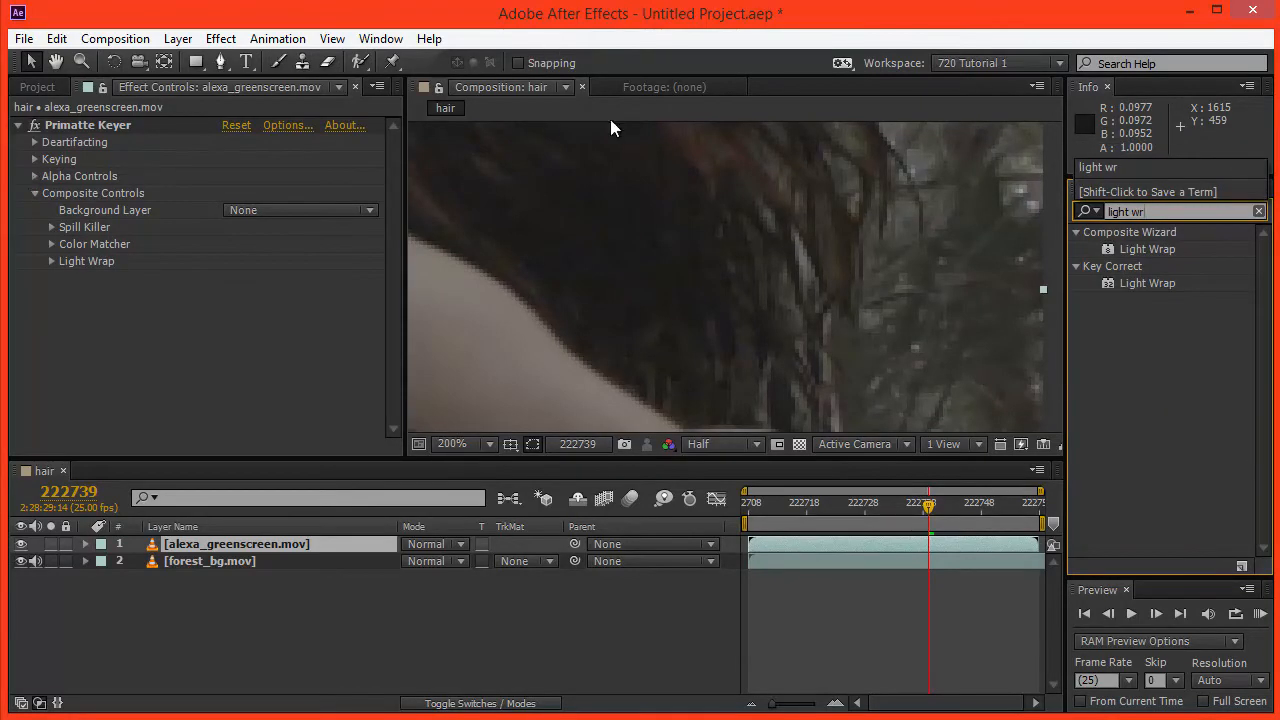
{"action": "left_click", "coordinate": [1112, 256]}
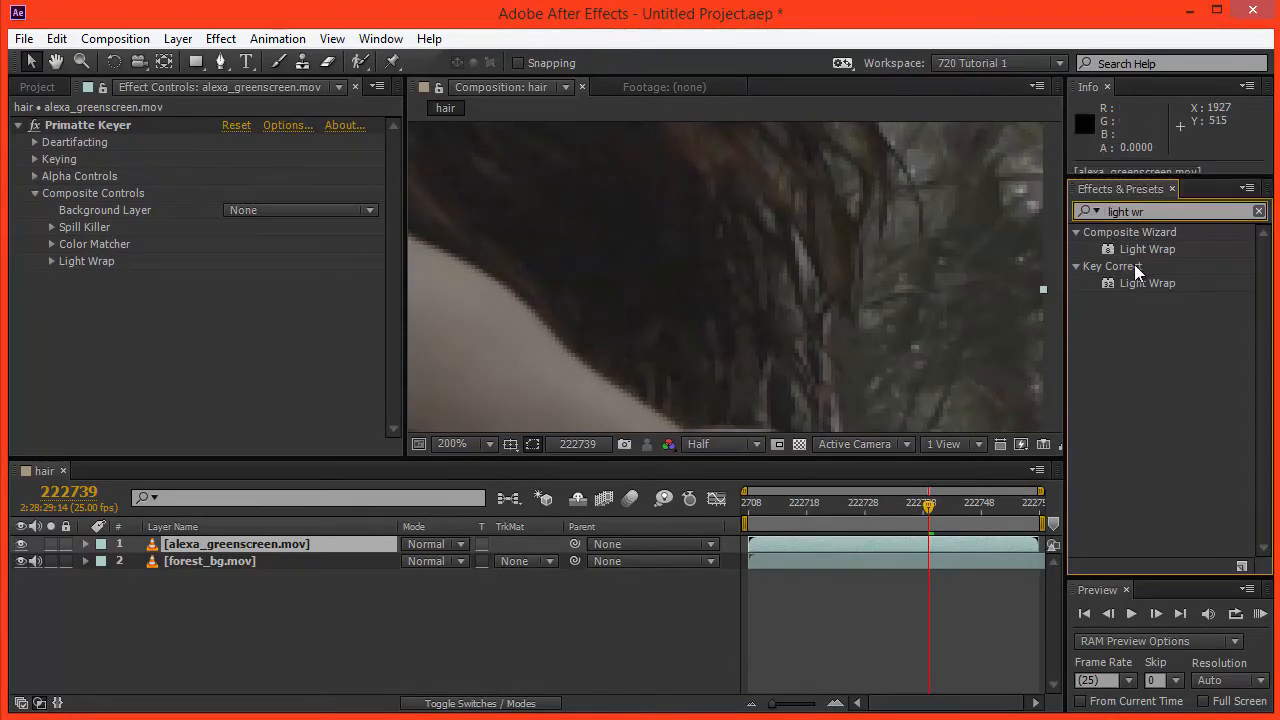
{"action": "left_click", "coordinate": [111, 124]}
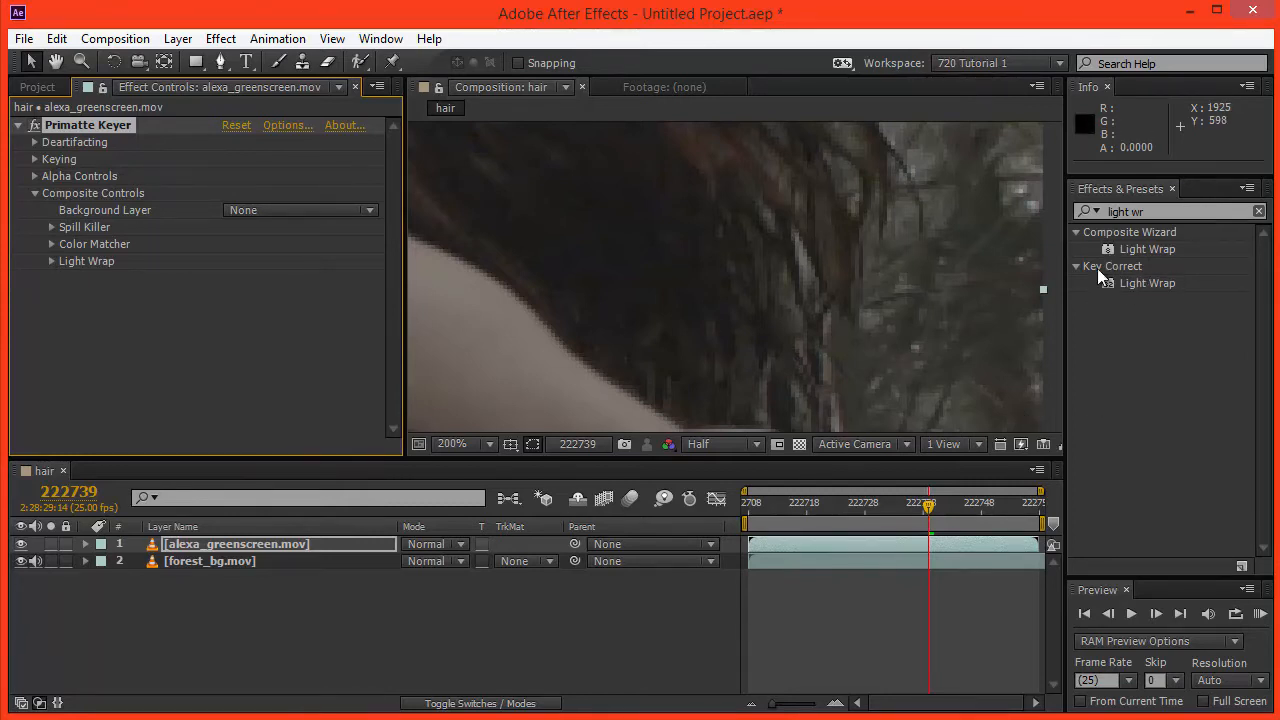
Step: Enable Primatte Keyer's Light Wrap with forest_bg.mov as the background layer
{"action": "left_click", "coordinate": [51, 261]}
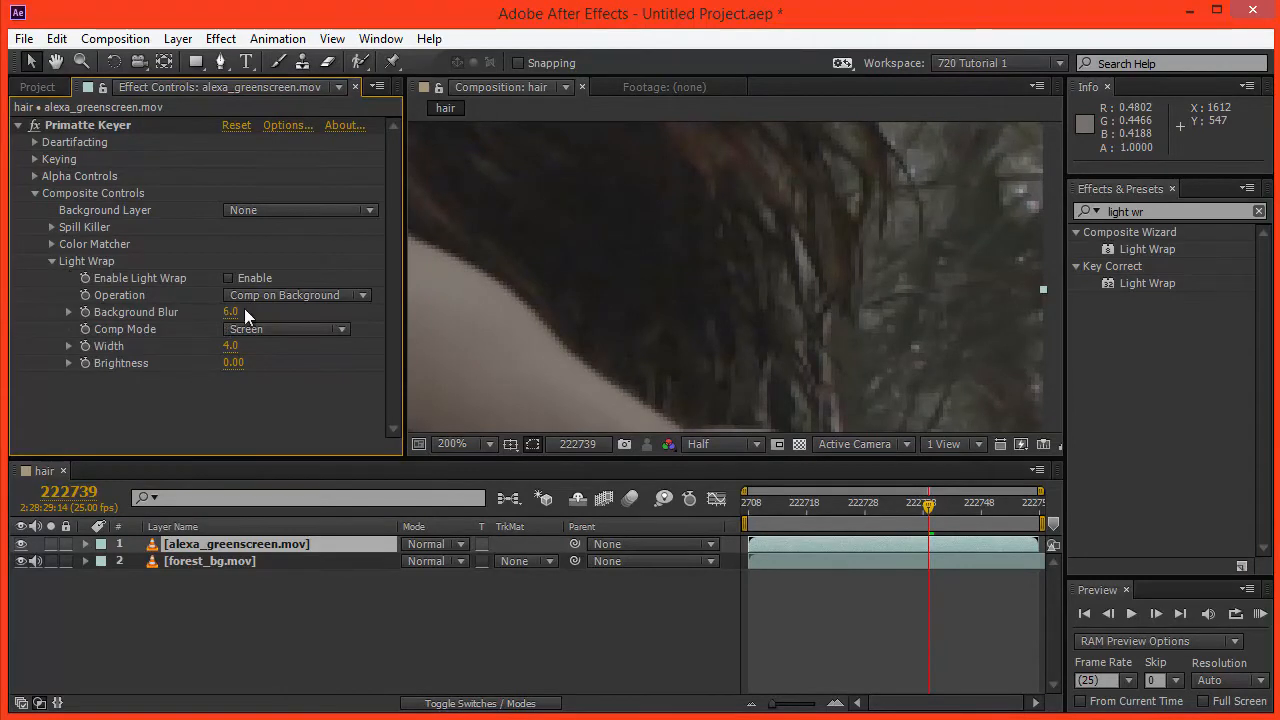
{"action": "left_click", "coordinate": [229, 278]}
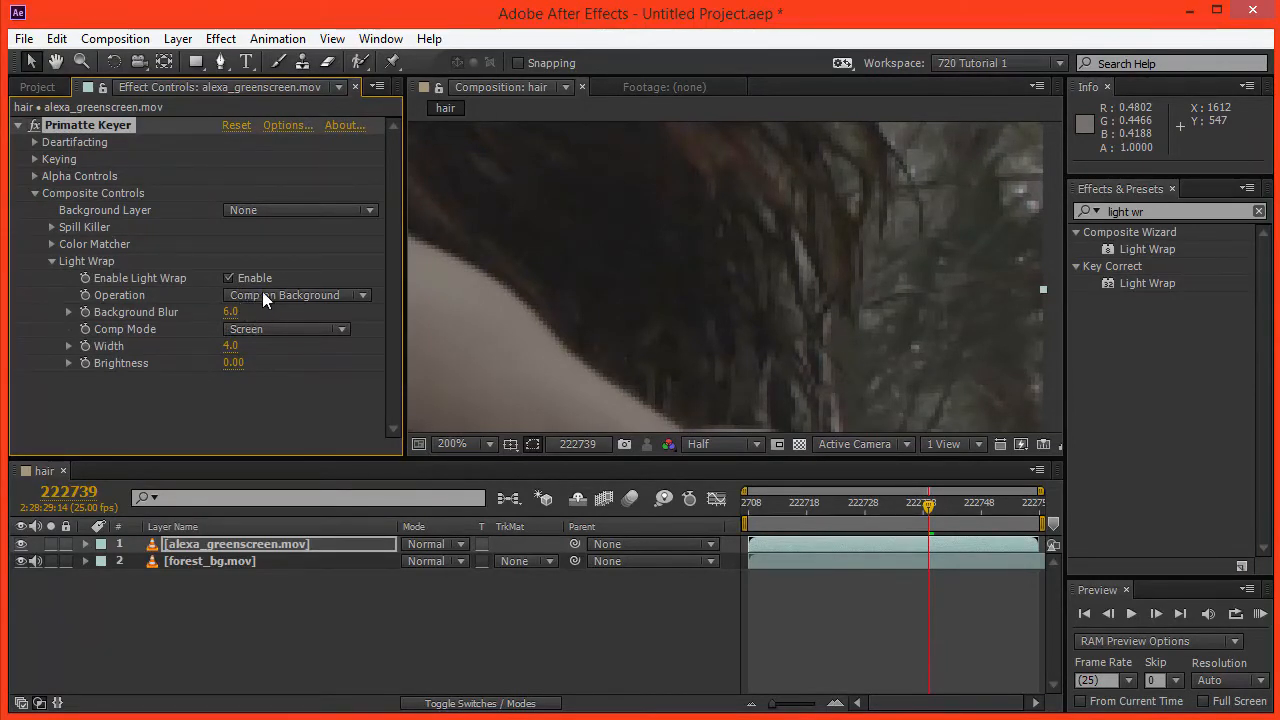
{"action": "left_click", "coordinate": [262, 296]}
{"action": "left_click", "coordinate": [258, 209]}
{"action": "left_click", "coordinate": [265, 281]}
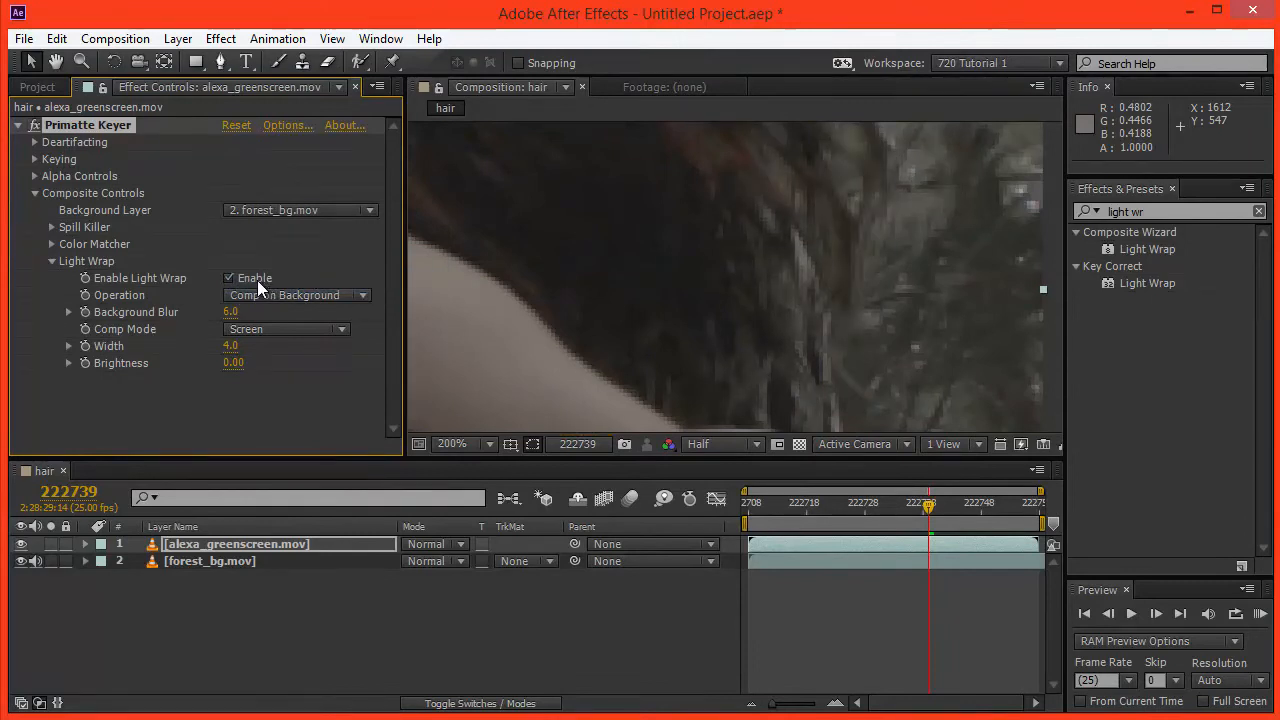
{"action": "mouse_move", "coordinate": [712, 204]}
{"action": "left_mouse_down"}
{"action": "mouse_move", "coordinate": [520, 407]}
{"action": "mouse_move", "coordinate": [564, 255]}
{"action": "left_mouse_up"}
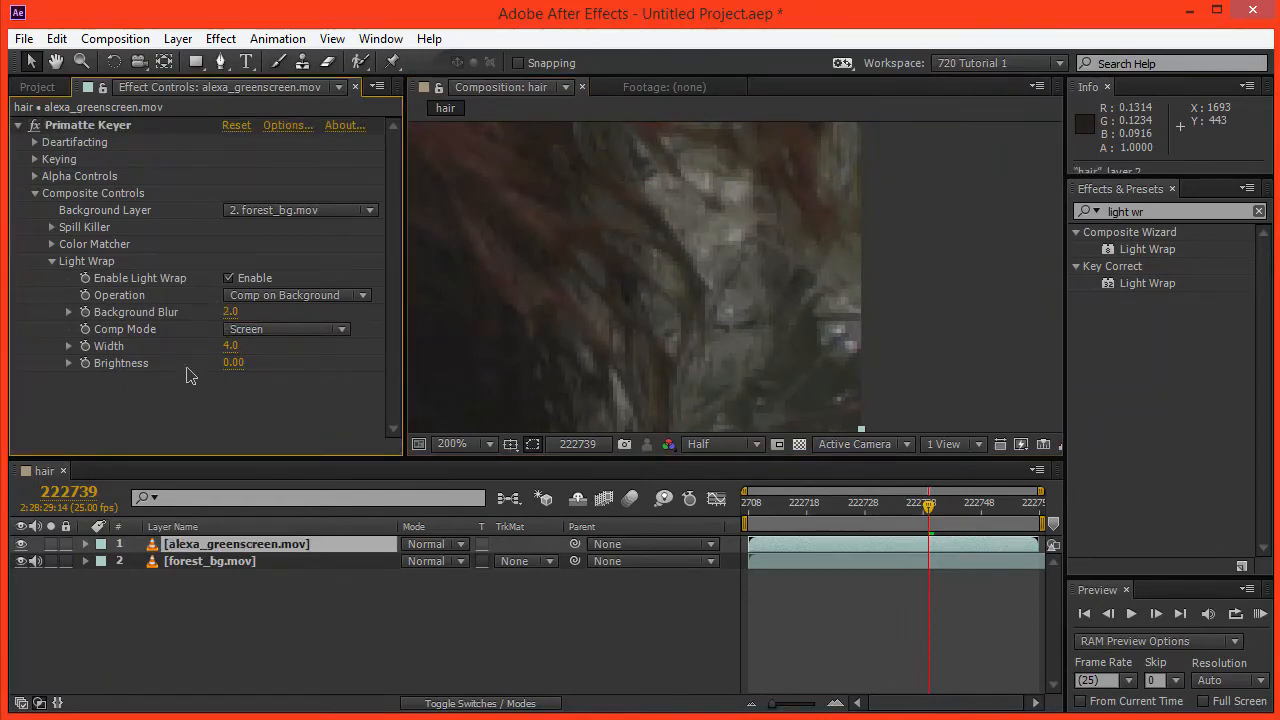
{"action": "left_click", "coordinate": [654, 285]}
{"action": "mouse_move", "coordinate": [640, 300]}
{"action": "left_mouse_down"}
{"action": "mouse_move", "coordinate": [584, 393]}
{"action": "mouse_move", "coordinate": [570, 377]}
{"action": "left_mouse_up"}
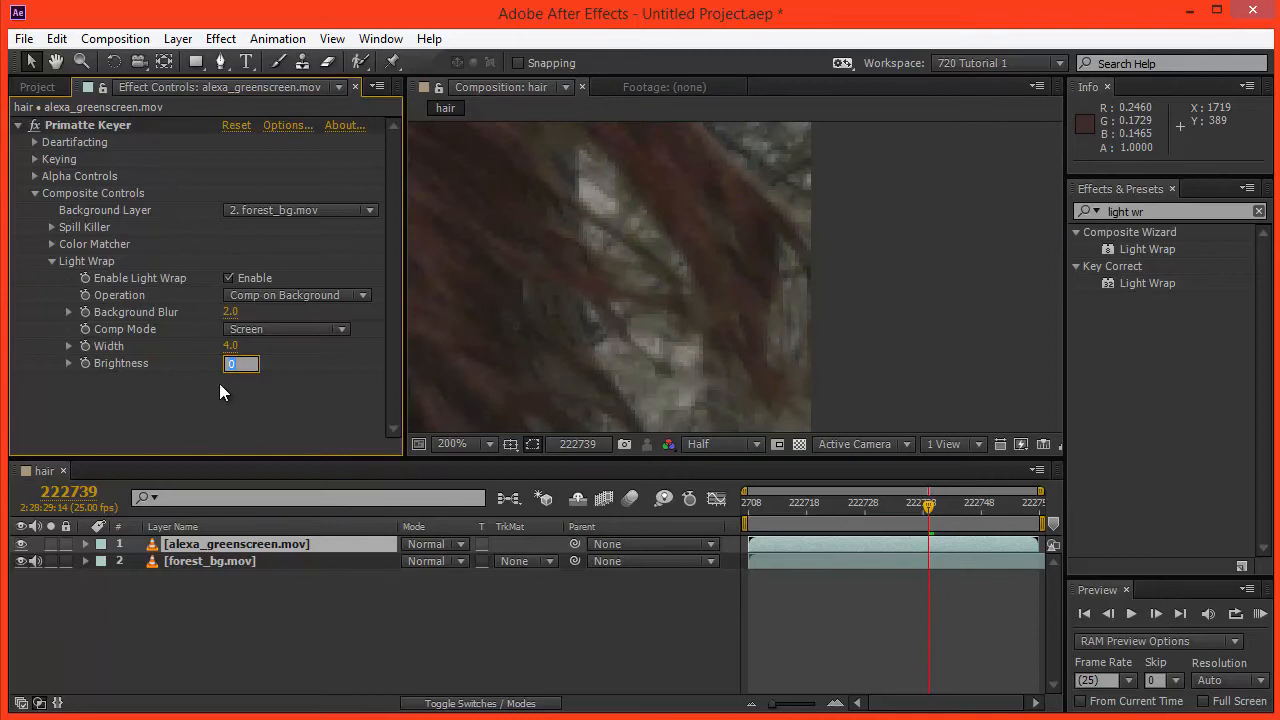
Step: Set Light Wrap Comp Mode to Over and toggle it off and on to compare, leaving it enabled
{"action": "left_click", "coordinate": [285, 329]}
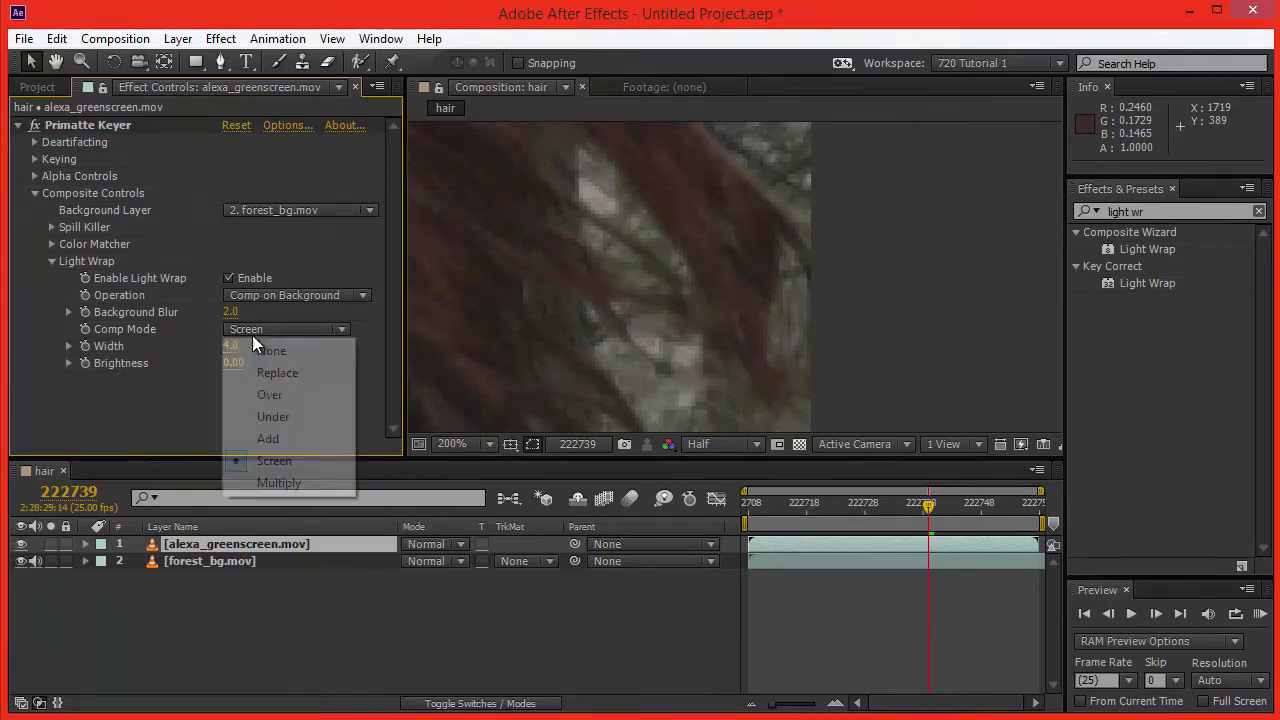
{"action": "left_click", "coordinate": [270, 395]}
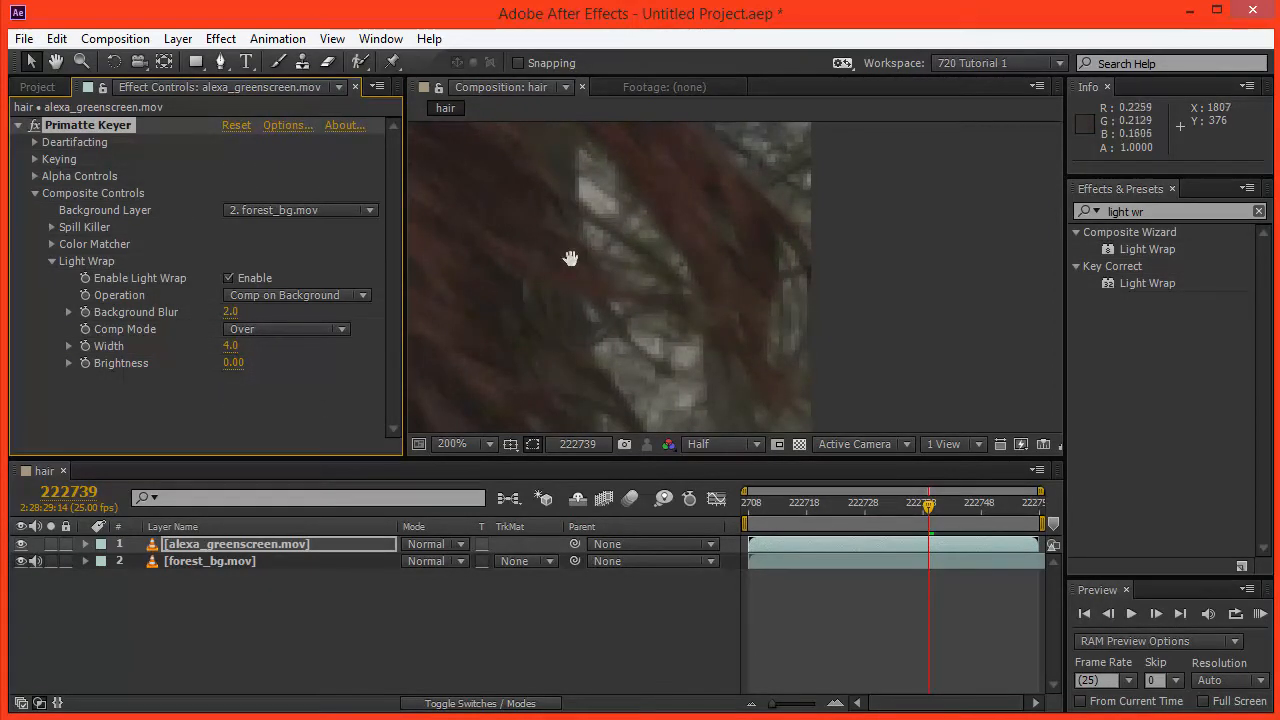
{"action": "left_click_drag", "start_coordinate": [571, 261], "coordinate": [573, 327]}
{"action": "scroll", "coordinate": [570, 318], "scroll_direction": "down", "scroll_amount": 1}
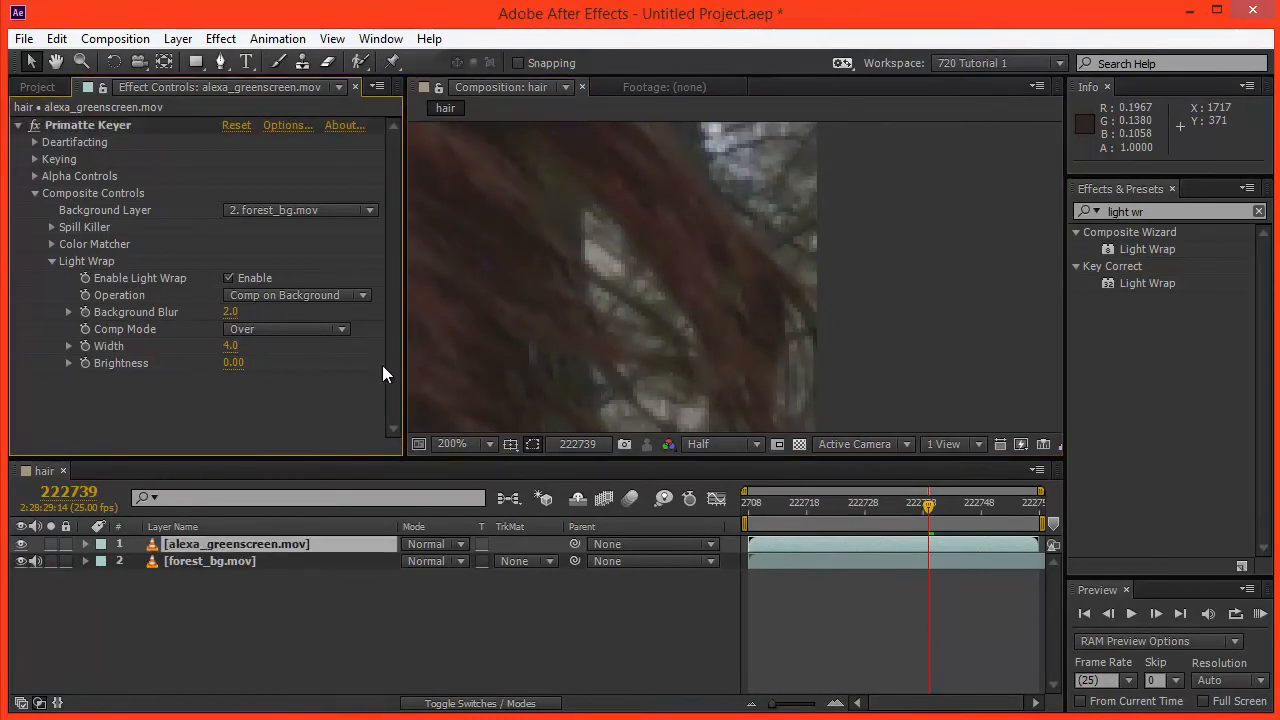
{"action": "left_click", "coordinate": [229, 278]}
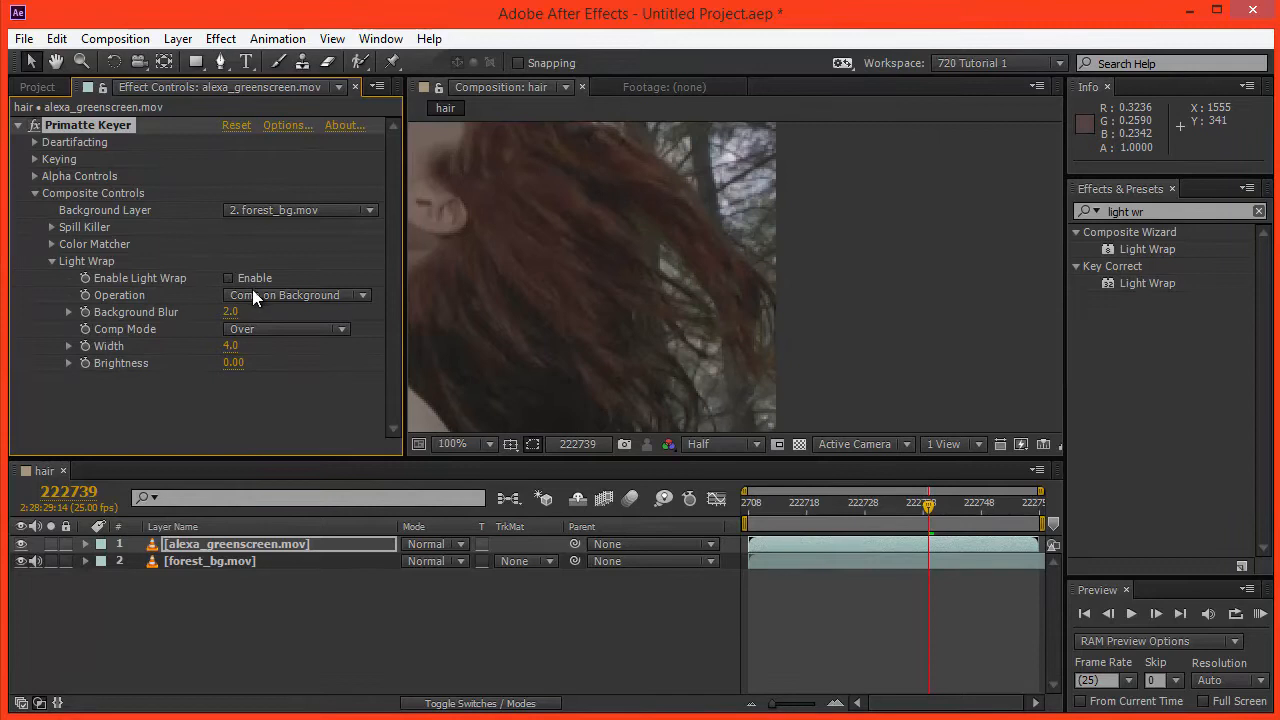
{"action": "left_click_drag", "start_coordinate": [725, 415], "coordinate": [591, 337]}
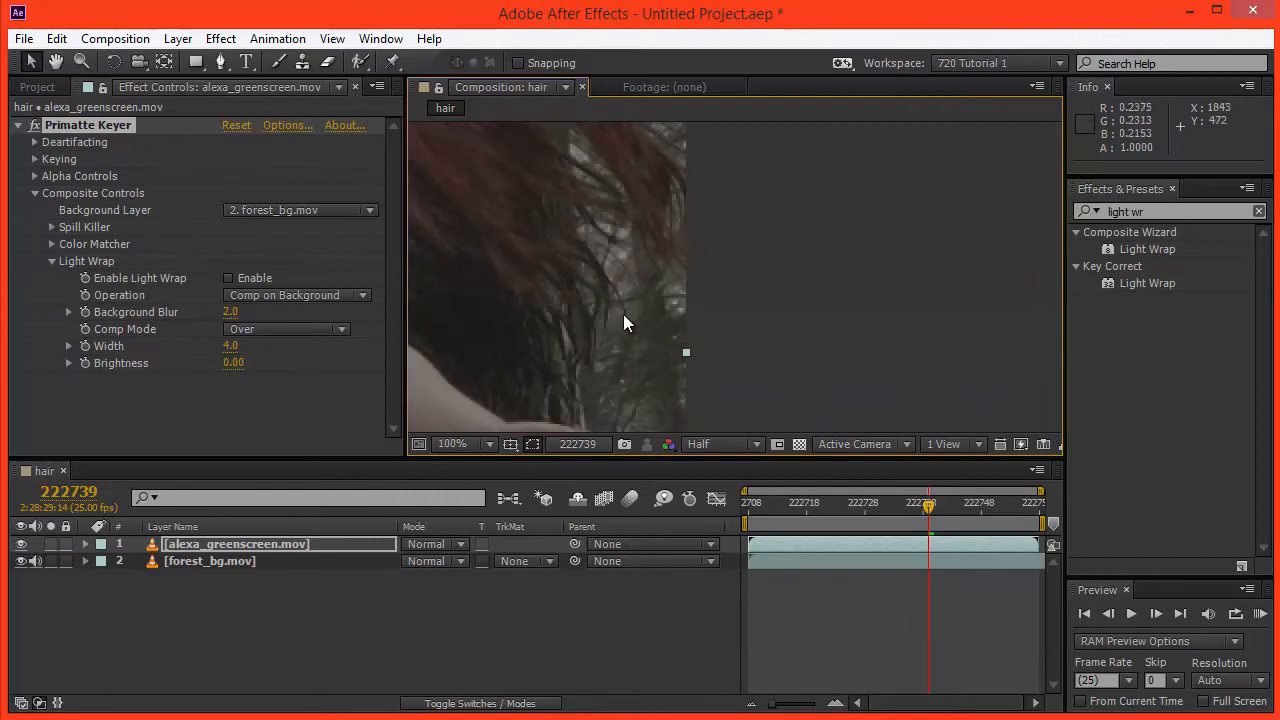
{"action": "mouse_move", "coordinate": [568, 308]}
{"action": "left_mouse_down"}
{"action": "mouse_move", "coordinate": [675, 258]}
{"action": "mouse_move", "coordinate": [777, 131]}
{"action": "mouse_move", "coordinate": [857, 120]}
{"action": "mouse_move", "coordinate": [970, 137]}
{"action": "mouse_move", "coordinate": [616, 597]}
{"action": "mouse_move", "coordinate": [620, 540]}
{"action": "mouse_move", "coordinate": [723, 334]}
{"action": "mouse_move", "coordinate": [655, 507]}
{"action": "mouse_move", "coordinate": [598, 245]}
{"action": "left_mouse_up"}
{"action": "left_click", "coordinate": [229, 278]}
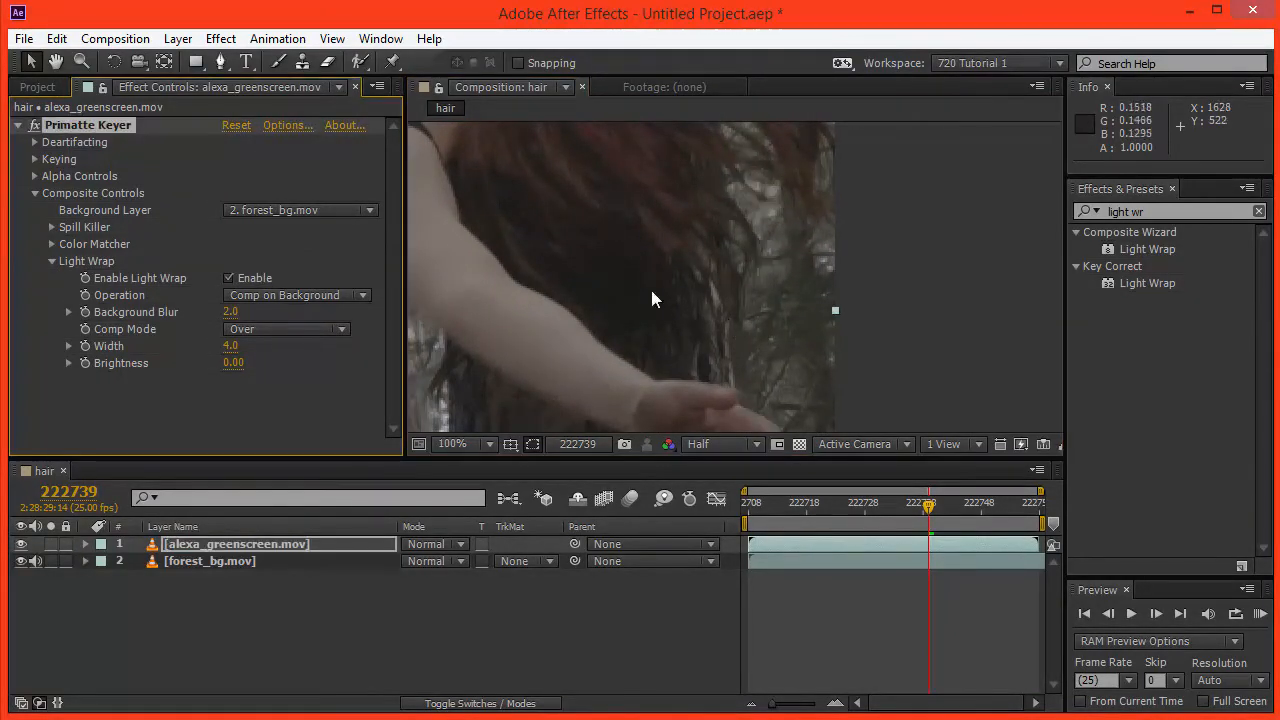
{"action": "mouse_move", "coordinate": [582, 260]}
{"action": "left_mouse_down"}
{"action": "mouse_move", "coordinate": [600, 236]}
{"action": "mouse_move", "coordinate": [600, 251]}
{"action": "left_mouse_up"}
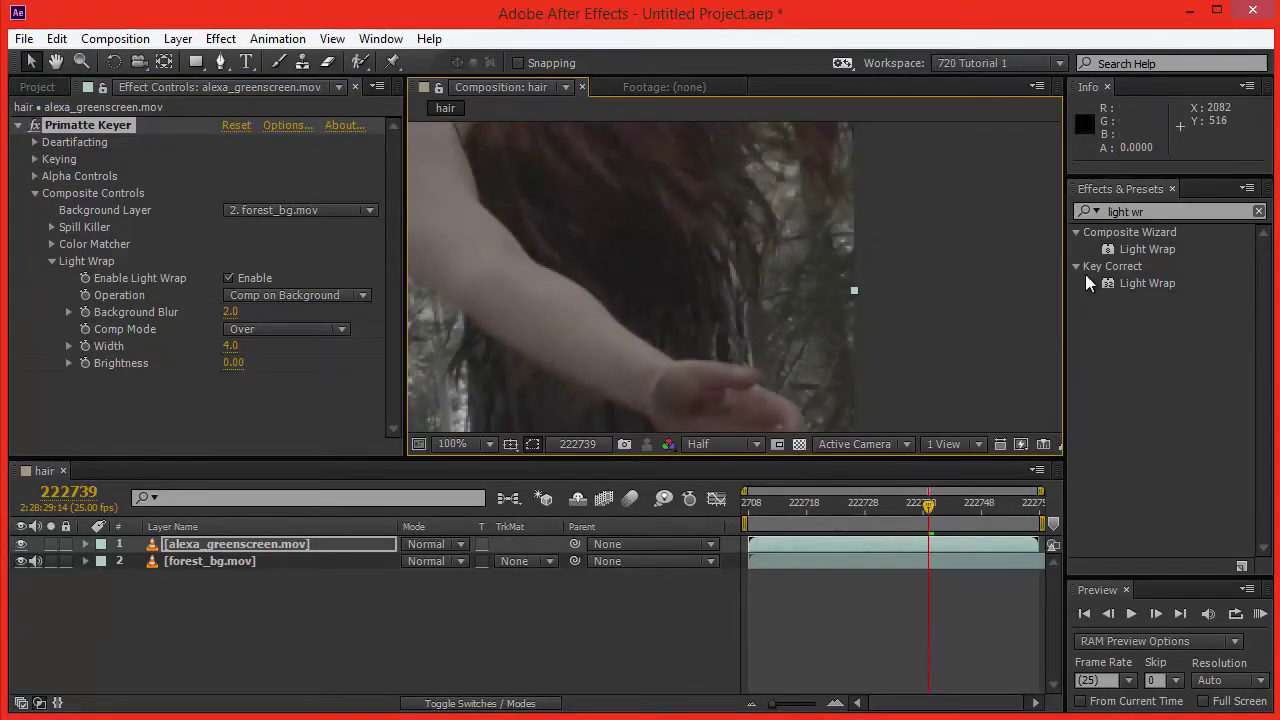
Step: Collapse the keyer's composite groups and apply a Levels effect to the green screen layer
{"action": "left_click", "coordinate": [1160, 211]}
{"action": "left_click", "coordinate": [54, 252]}
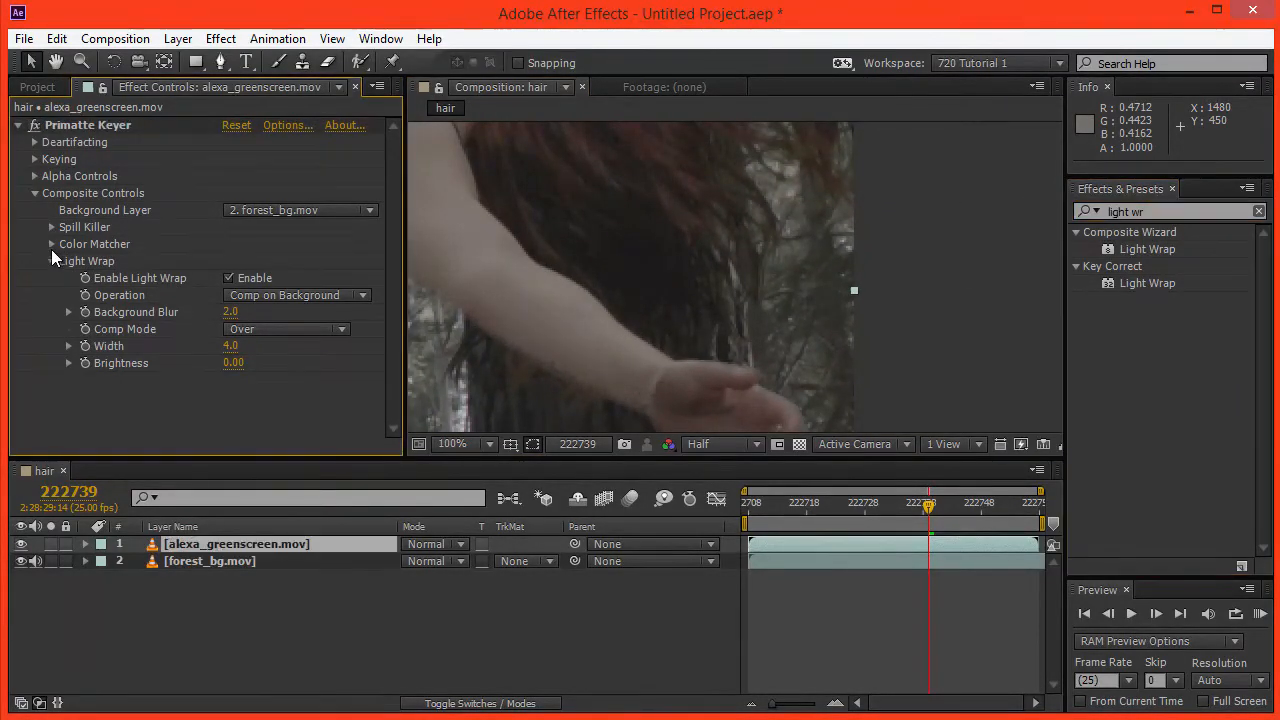
{"action": "left_click", "coordinate": [51, 244]}
{"action": "left_click", "coordinate": [51, 261]}
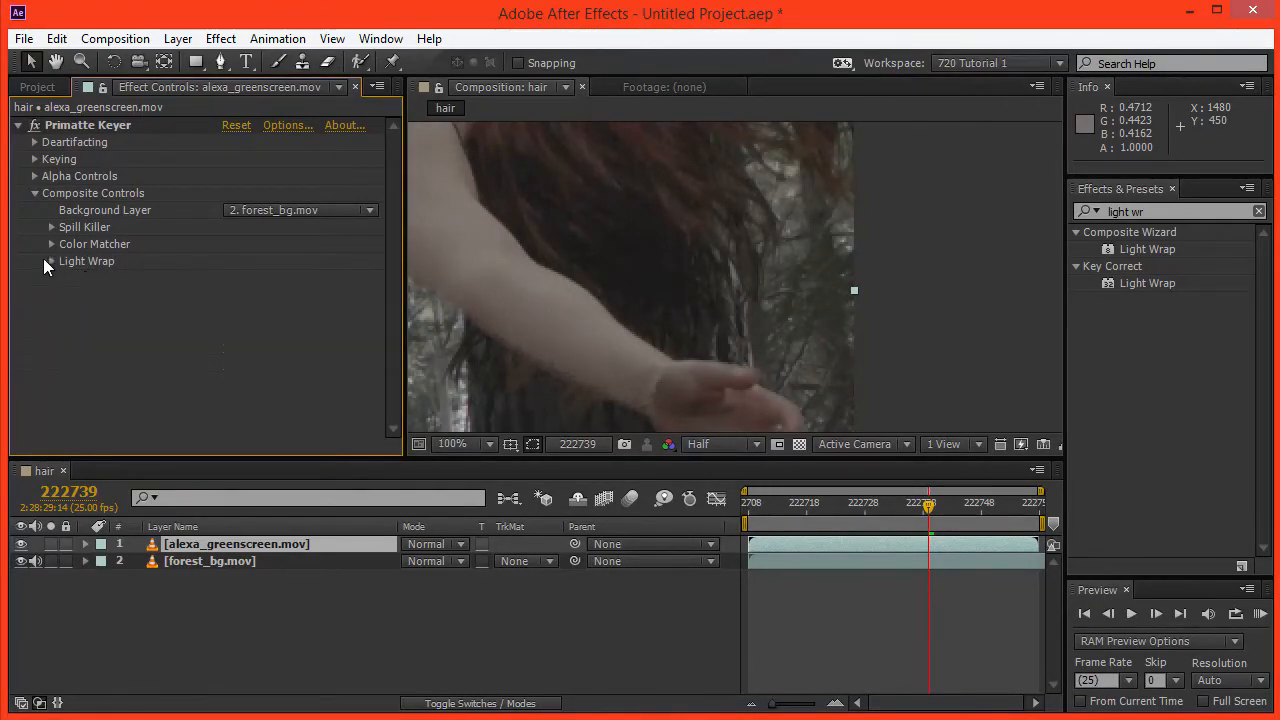
{"action": "left_click", "coordinate": [1182, 211]}
{"action": "key", "text": "ctrl+a"}
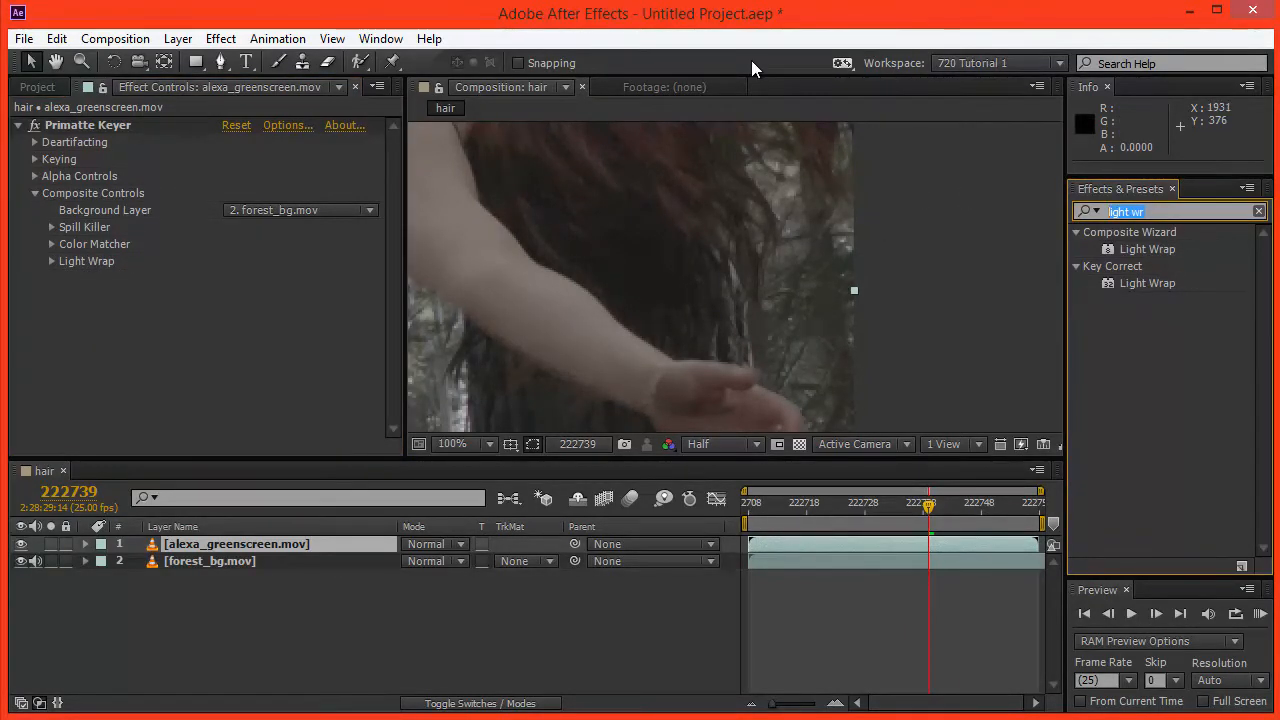
{"action": "type", "text": "levels"}
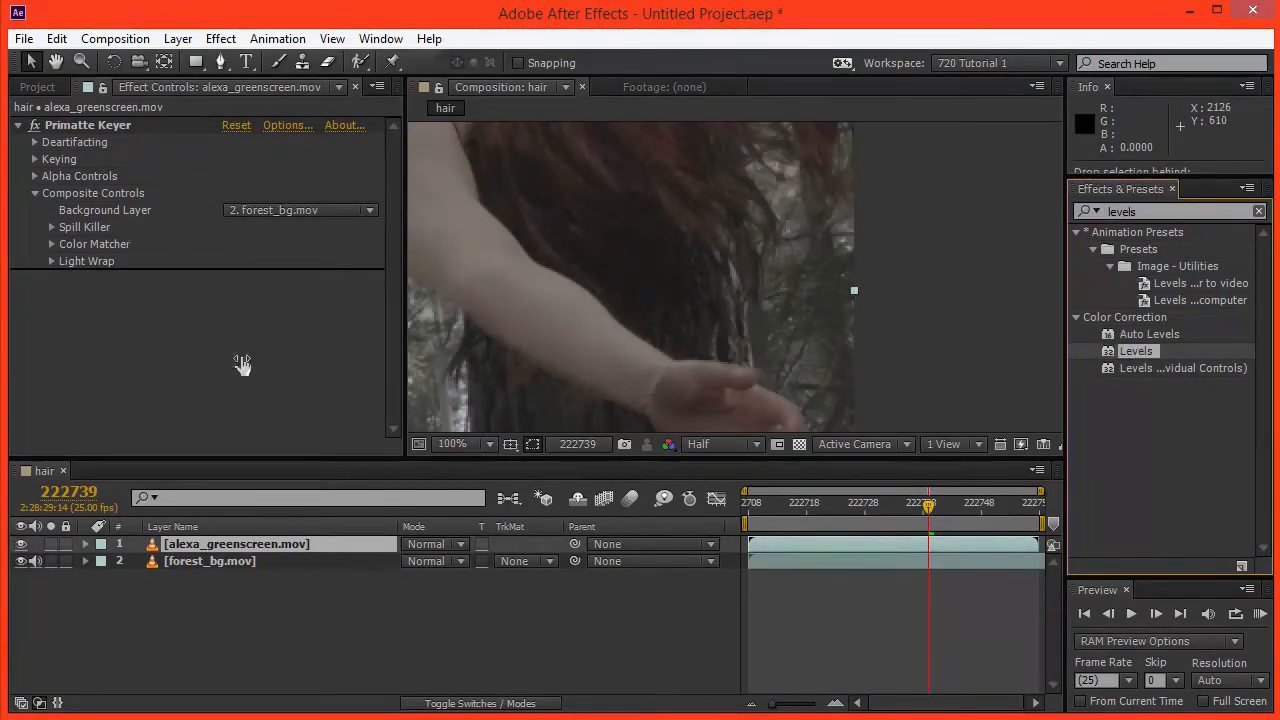
{"action": "left_click_drag", "start_coordinate": [1136, 351], "coordinate": [300, 330]}
{"action": "scroll", "coordinate": [390, 290], "scroll_direction": "up", "scroll_amount": 3}
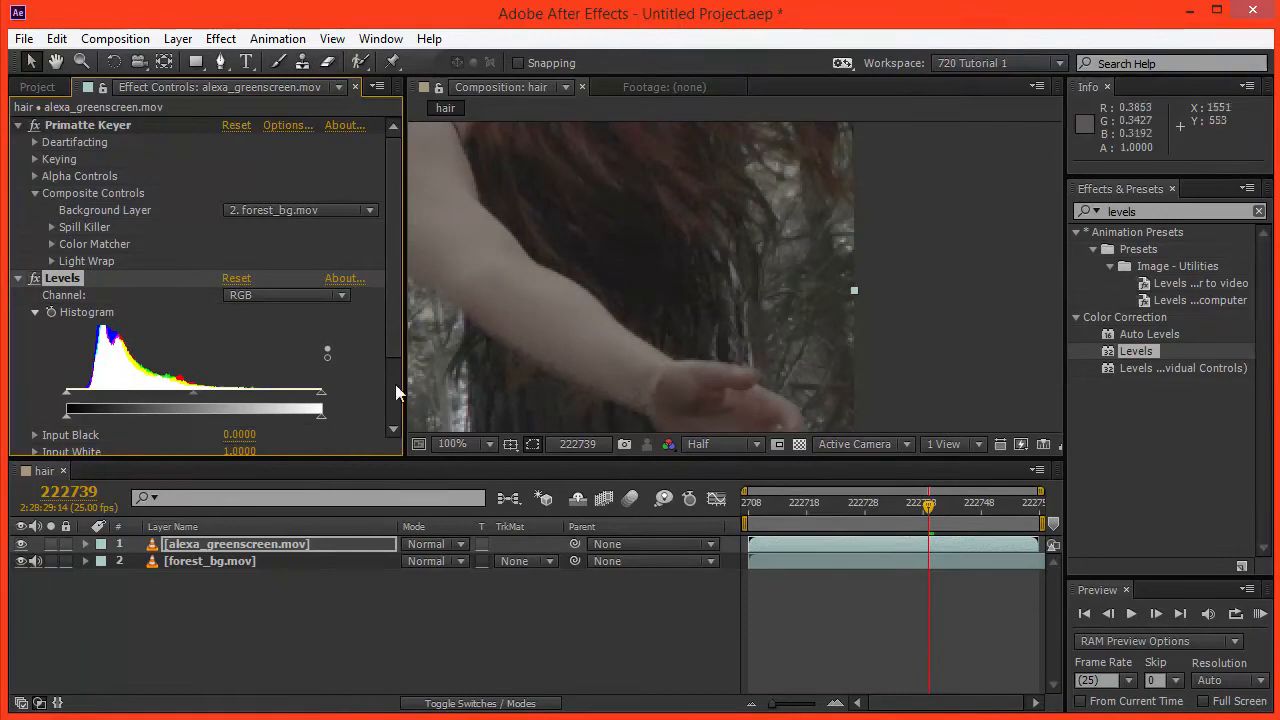
Step: Look over the composition and search the effects for 'fast' to list Fast Blur
{"action": "mouse_move", "coordinate": [637, 334]}
{"action": "left_mouse_down"}
{"action": "mouse_move", "coordinate": [743, 228]}
{"action": "mouse_move", "coordinate": [729, 228]}
{"action": "left_mouse_up"}
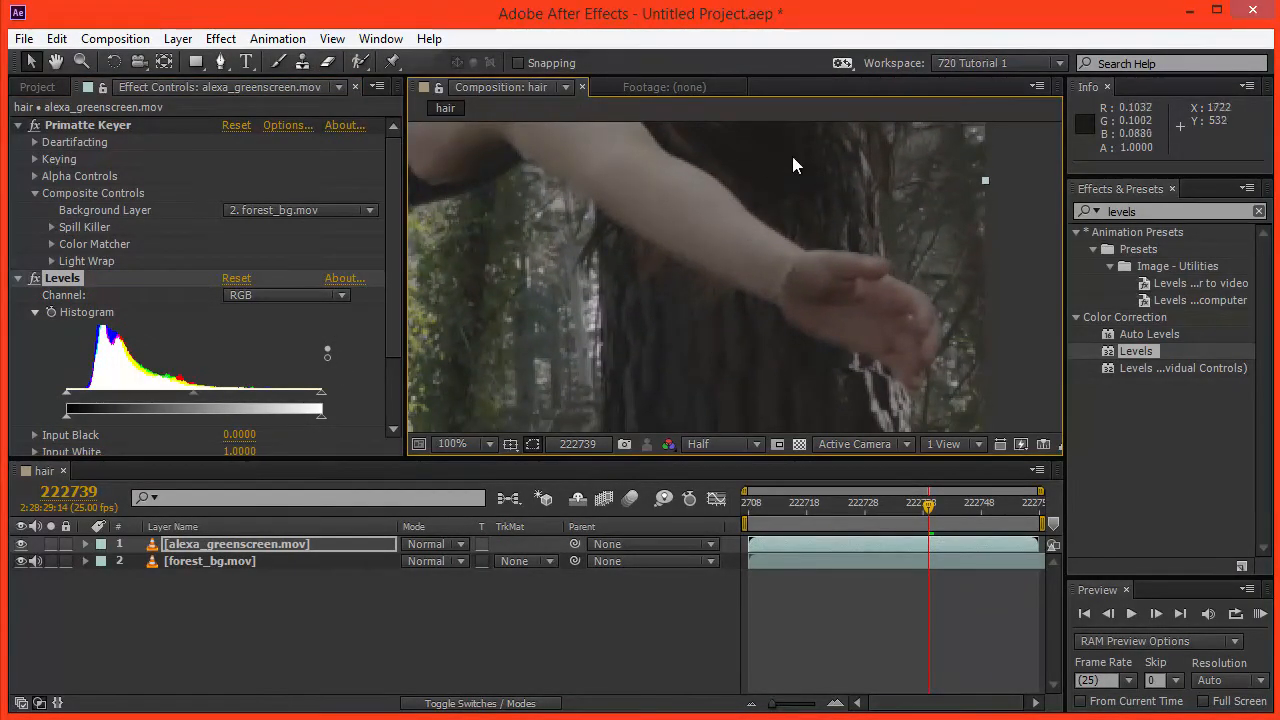
{"action": "mouse_move", "coordinate": [769, 175]}
{"action": "left_mouse_down"}
{"action": "mouse_move", "coordinate": [687, 143]}
{"action": "mouse_move", "coordinate": [744, 27]}
{"action": "mouse_move", "coordinate": [717, 52]}
{"action": "left_mouse_up"}
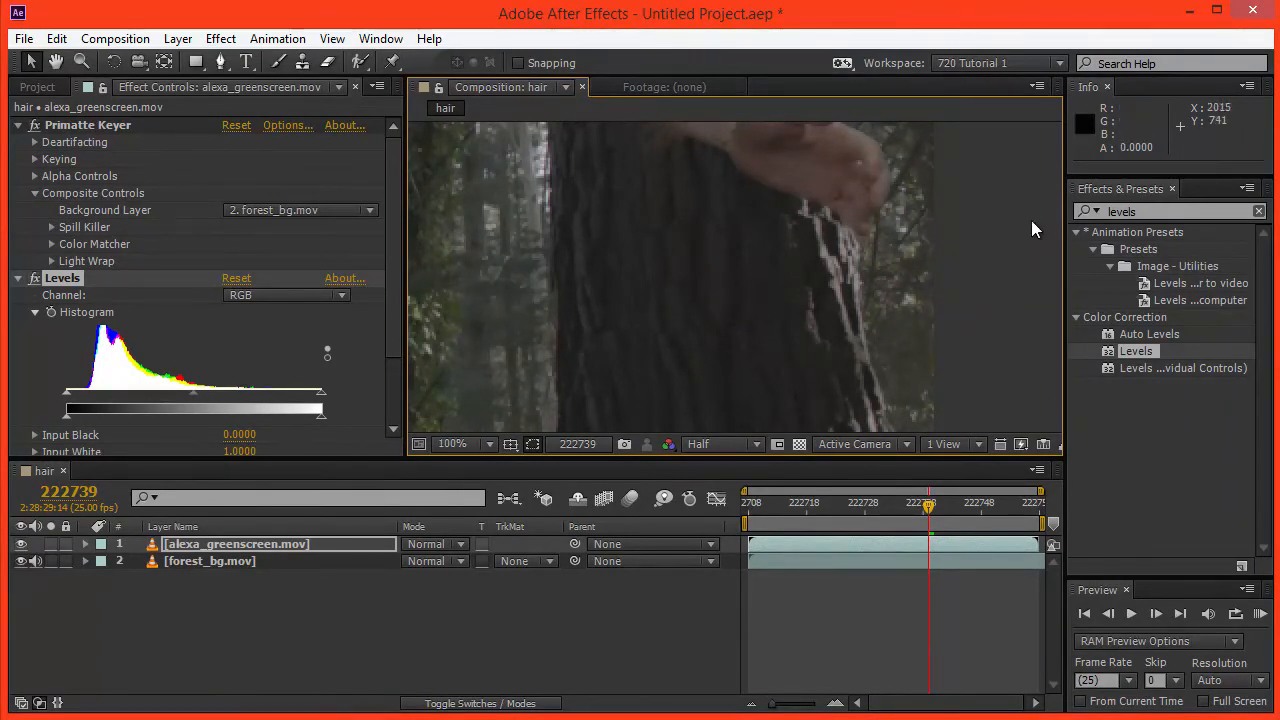
{"action": "double_click", "coordinate": [1160, 211]}
{"action": "type", "text": "fast"}
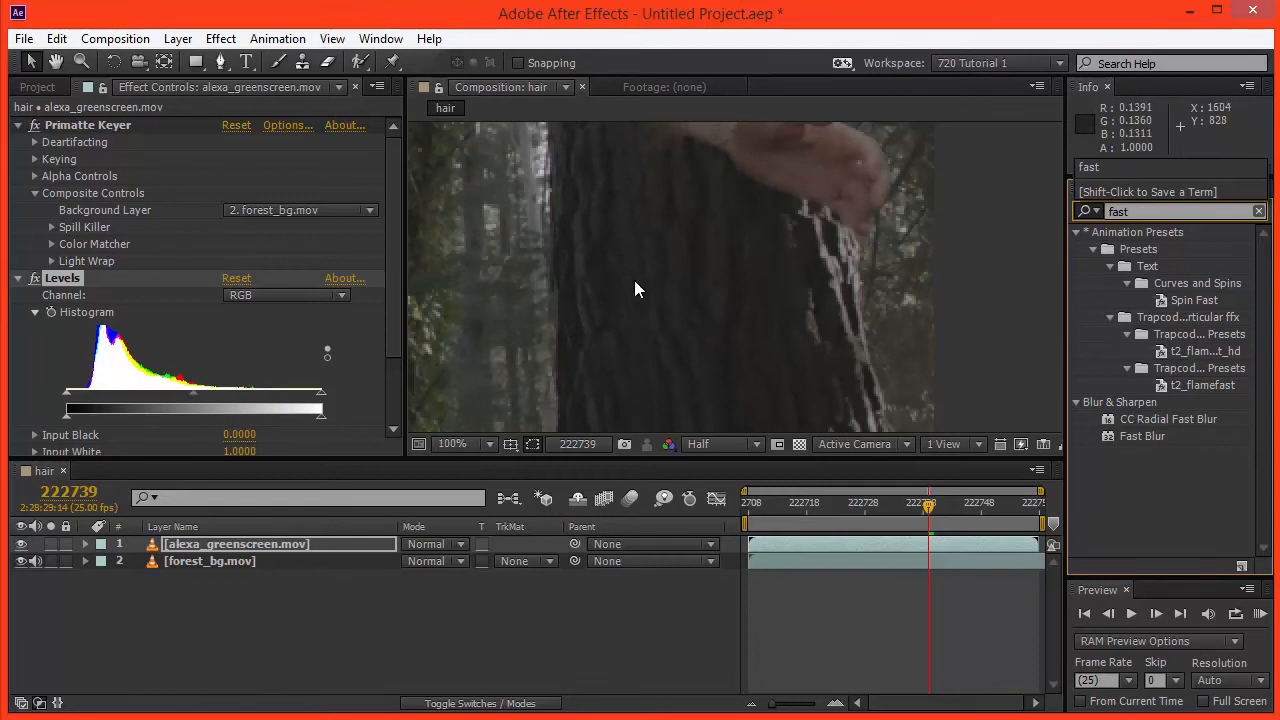
Step: Create an adjustment layer with Fast Blur at Blurriness 10
{"action": "left_click", "coordinate": [177, 38]}
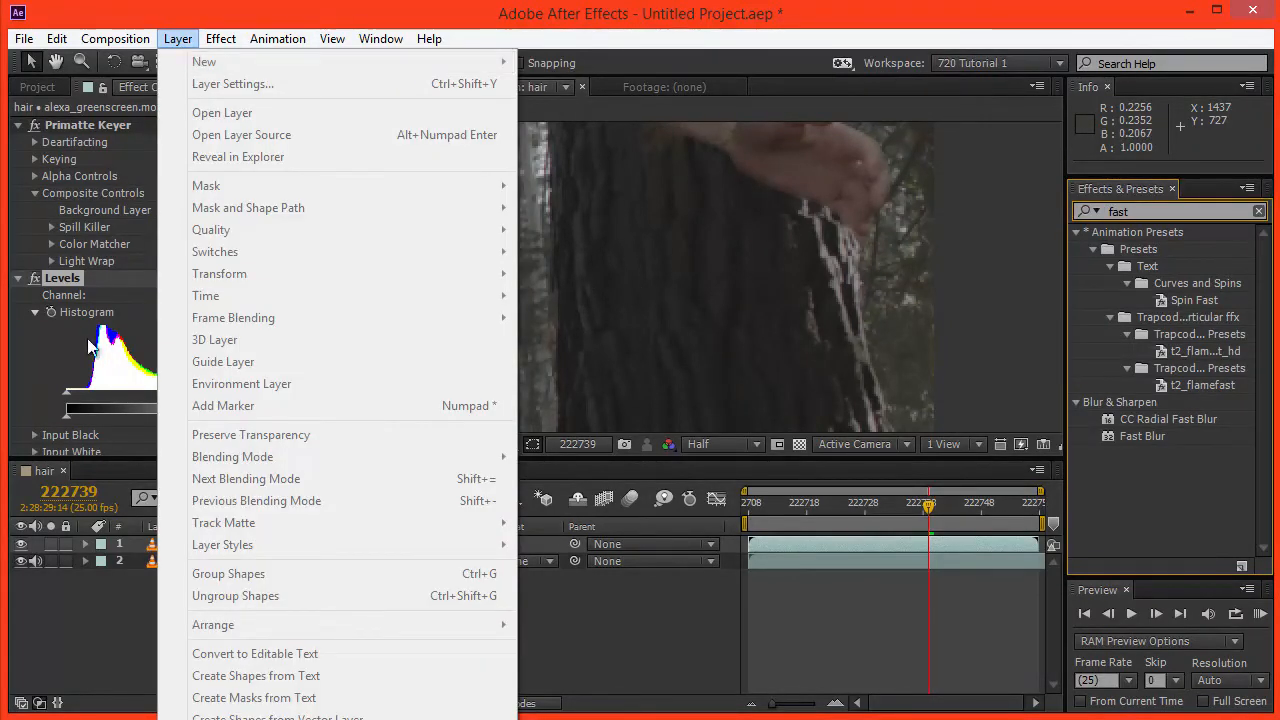
{"action": "left_click", "coordinate": [90, 607]}
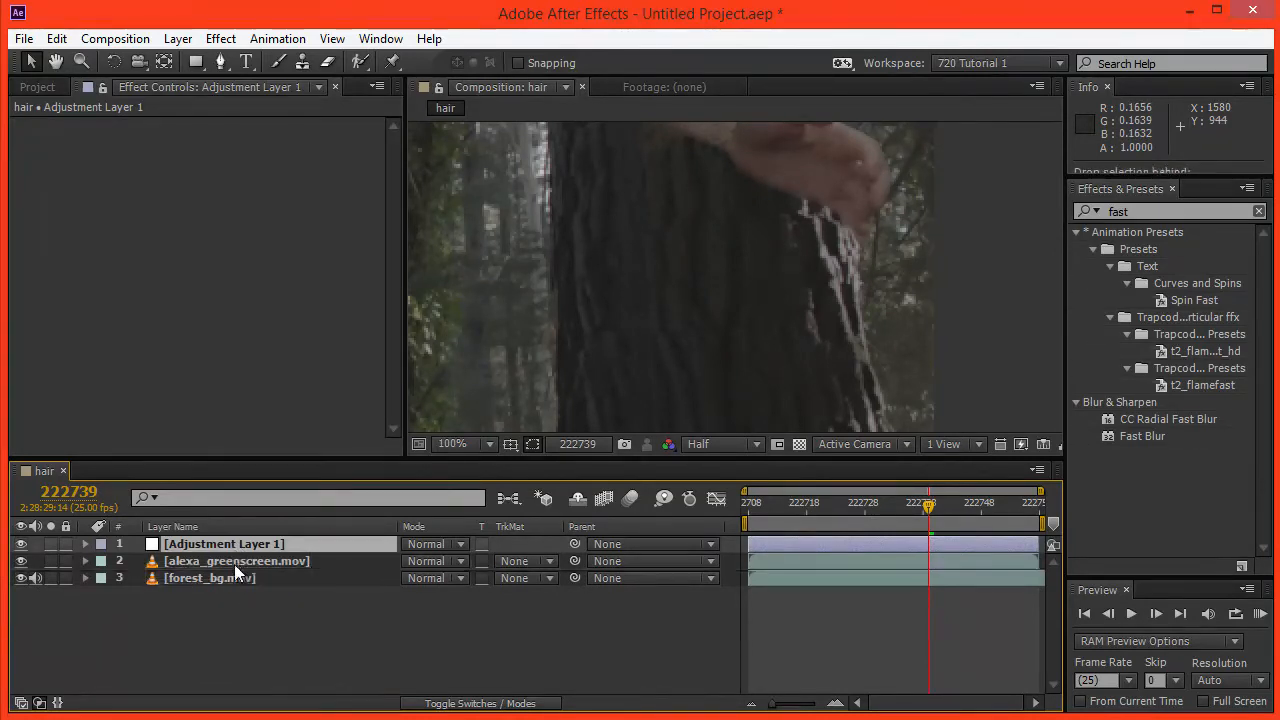
{"action": "left_click_drag", "start_coordinate": [235, 545], "coordinate": [228, 556]}
{"action": "double_click", "coordinate": [1143, 436]}
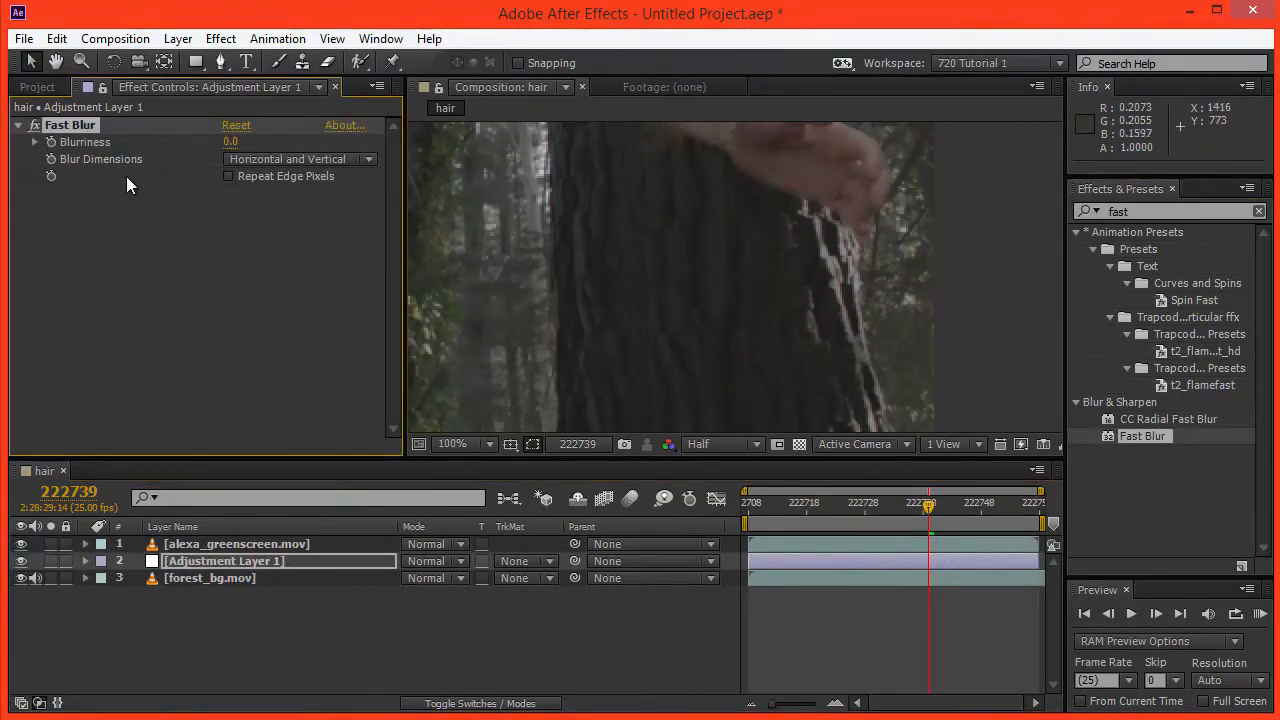
{"action": "left_click", "coordinate": [236, 142]}
{"action": "type", "text": "10"}
{"action": "key", "text": "Return"}
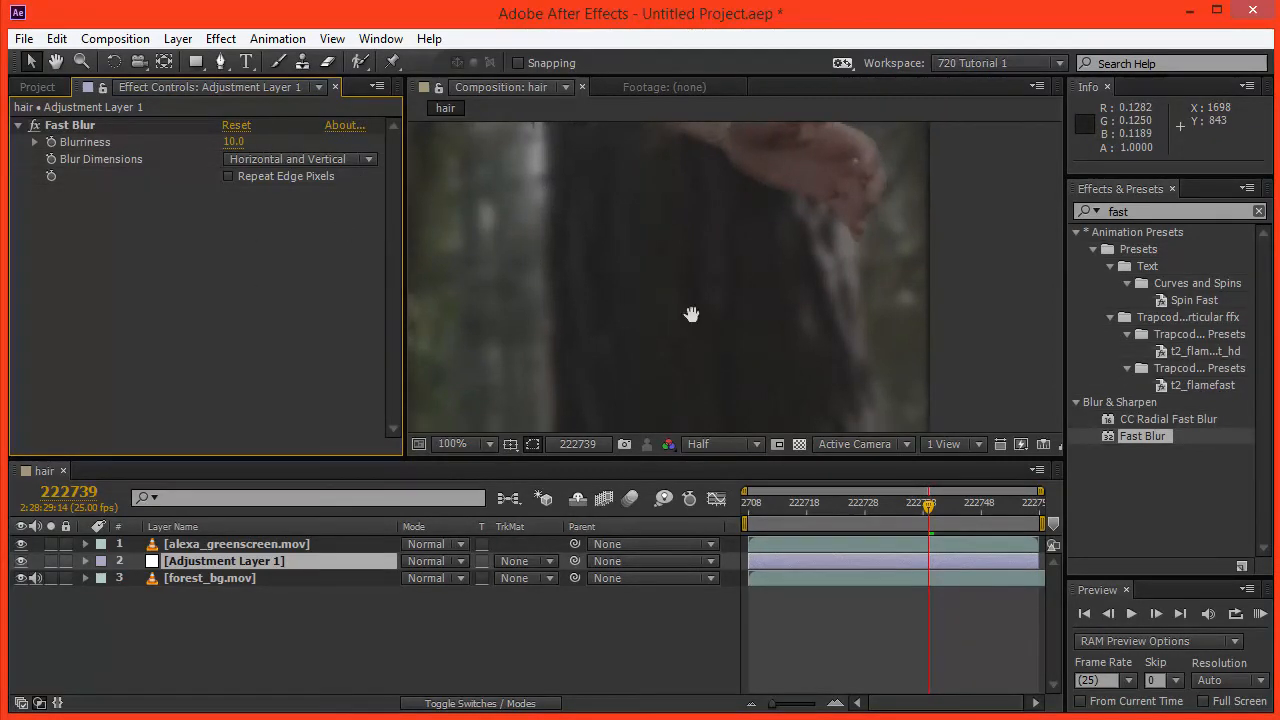
Step: Zoom to 200% to inspect the edges and move the adjustment layer to the top of the stack
{"action": "left_click_drag", "start_coordinate": [620, 275], "coordinate": [690, 320]}
{"action": "scroll", "coordinate": [599, 279], "scroll_direction": "up", "scroll_amount": 1}
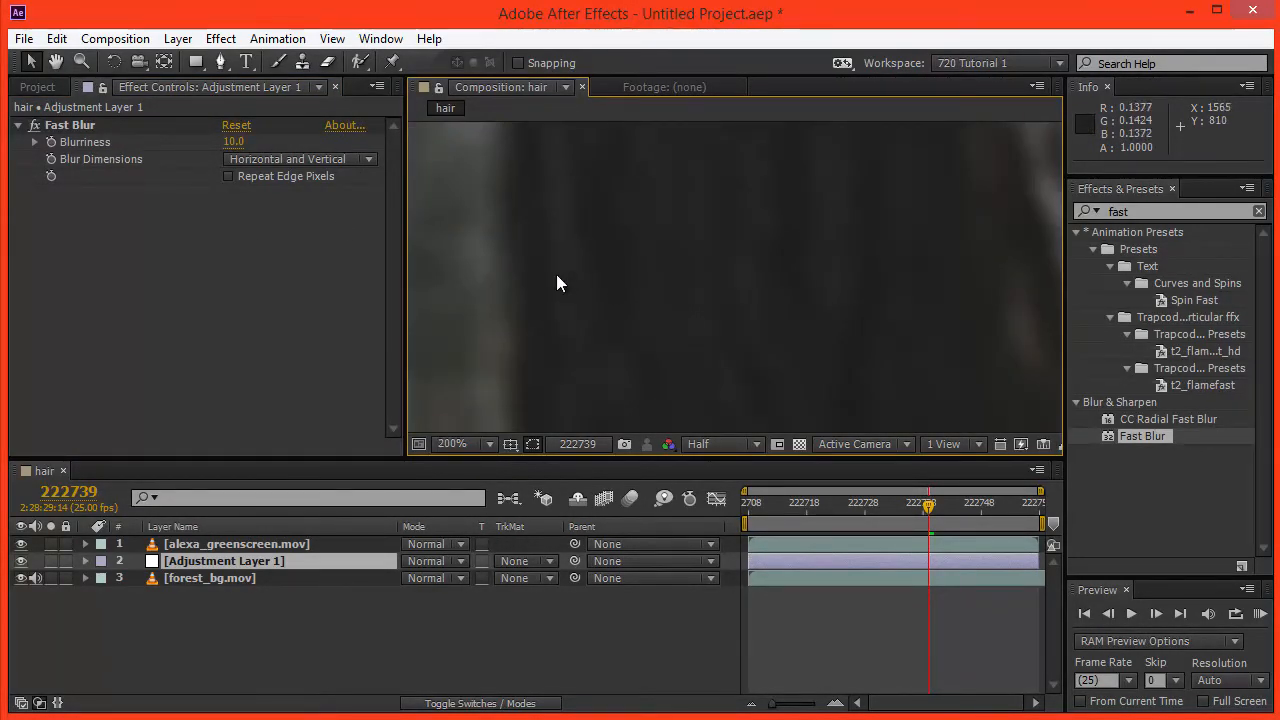
{"action": "left_click_drag", "start_coordinate": [556, 277], "coordinate": [545, 250]}
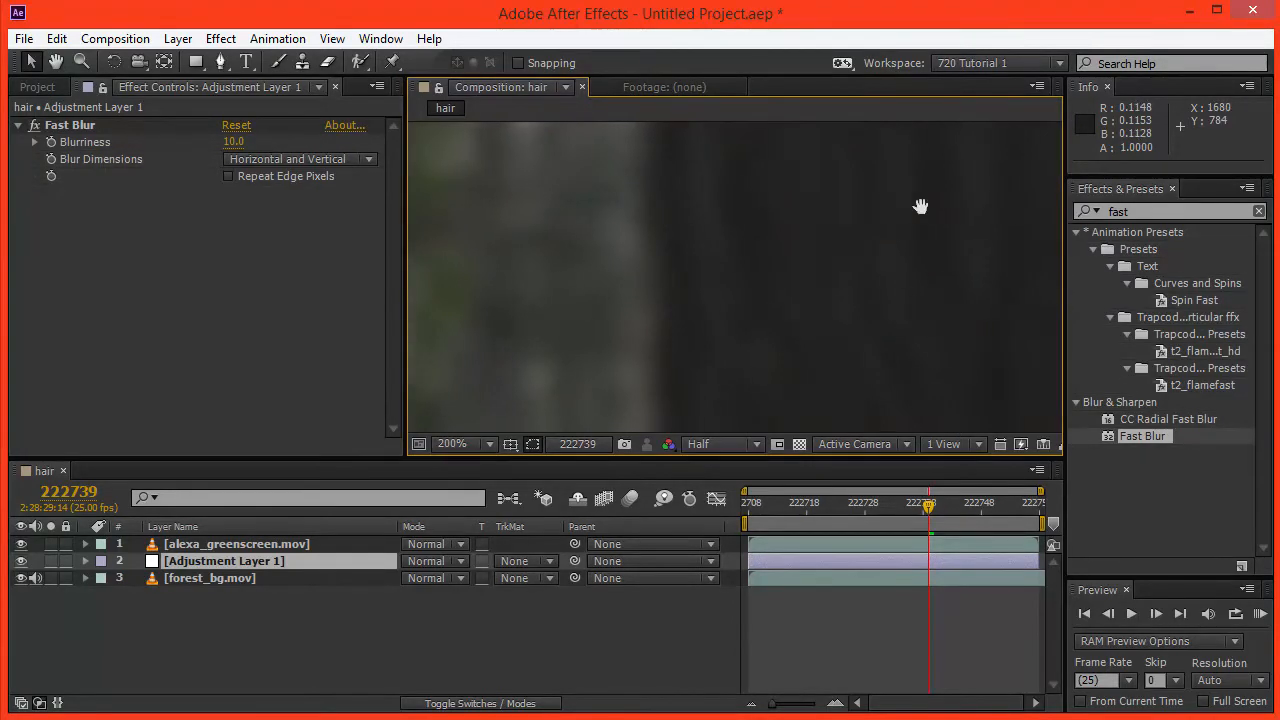
{"action": "left_click_drag", "start_coordinate": [920, 205], "coordinate": [700, 300]}
{"action": "left_click_drag", "start_coordinate": [900, 250], "coordinate": [715, 340]}
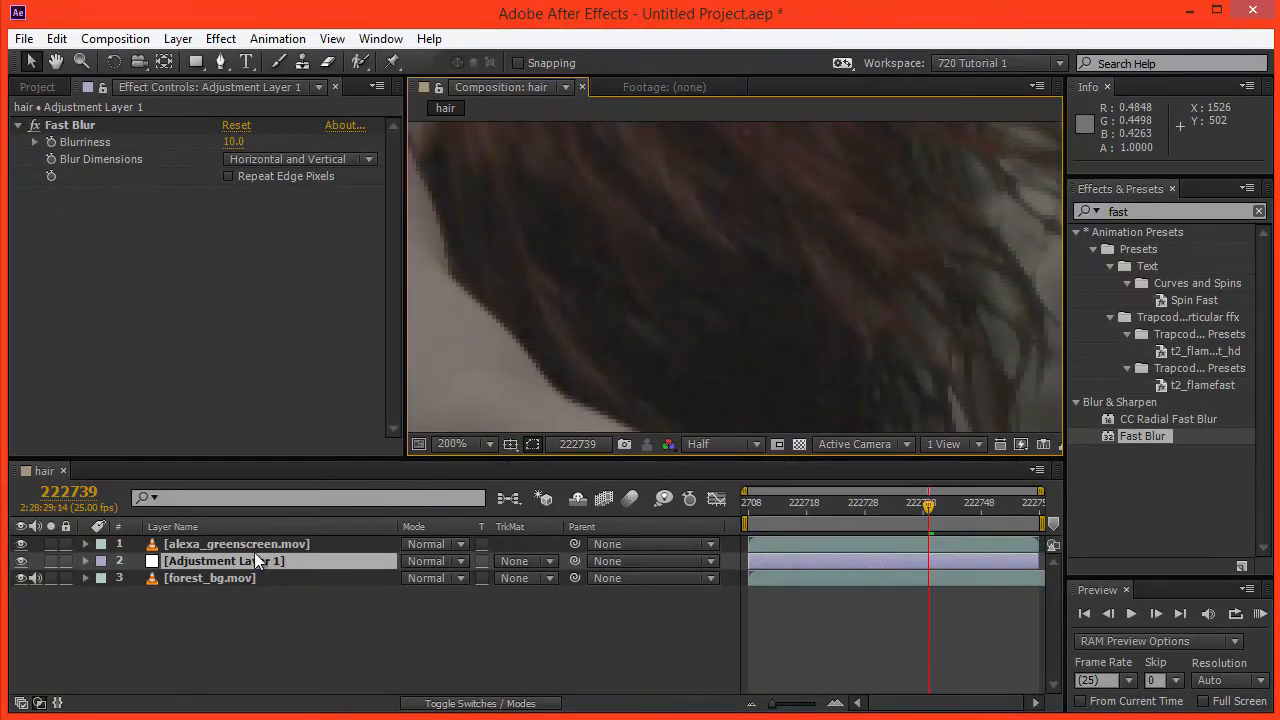
{"action": "left_click_drag", "start_coordinate": [253, 562], "coordinate": [236, 539]}
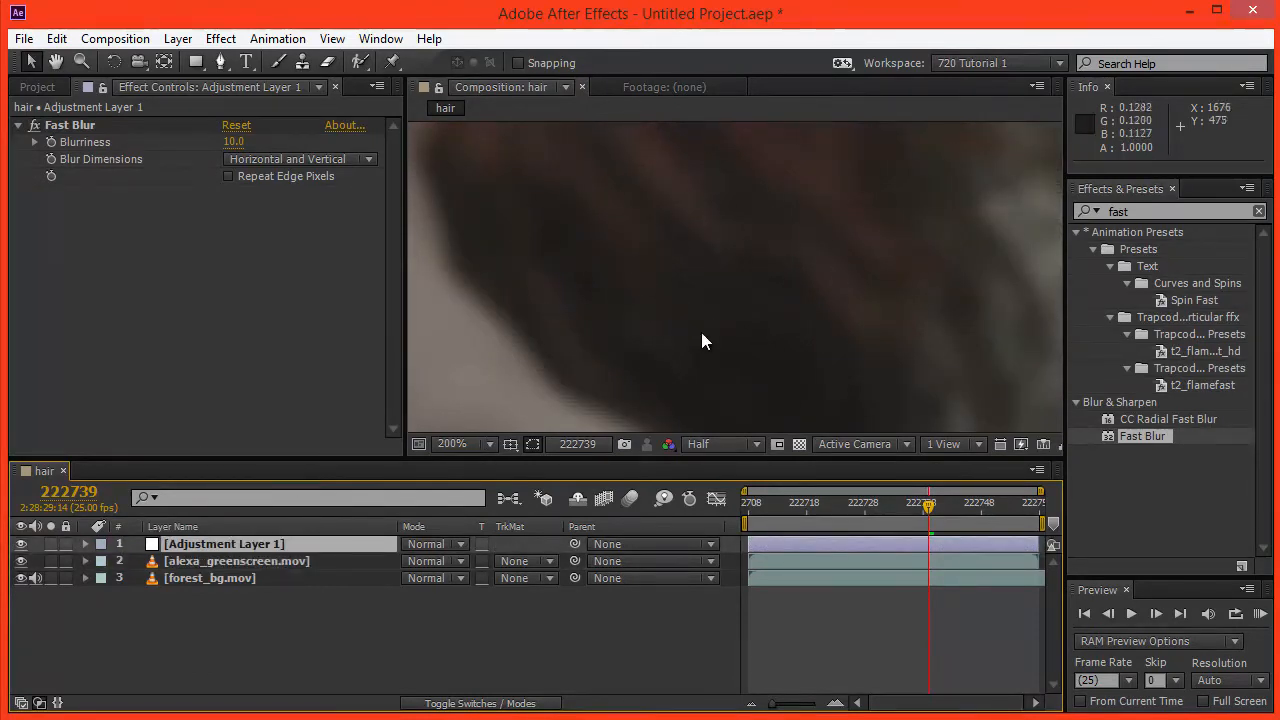
{"action": "mouse_move", "coordinate": [700, 332]}
{"action": "left_mouse_down"}
{"action": "mouse_move", "coordinate": [572, 272]}
{"action": "mouse_move", "coordinate": [660, 245]}
{"action": "left_mouse_up"}
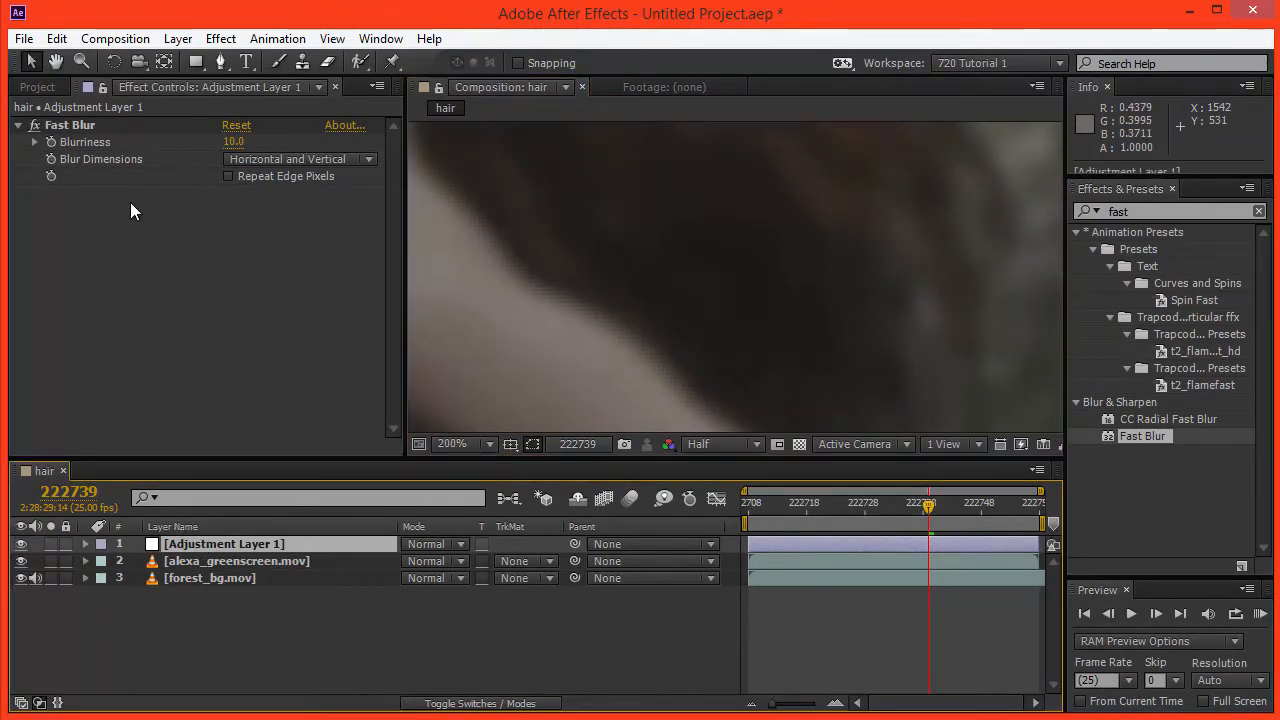
Step: Raise the green screen layer's Levels Output Black stepwise through 0.005 and 0.01
{"action": "left_click", "coordinate": [236, 560]}
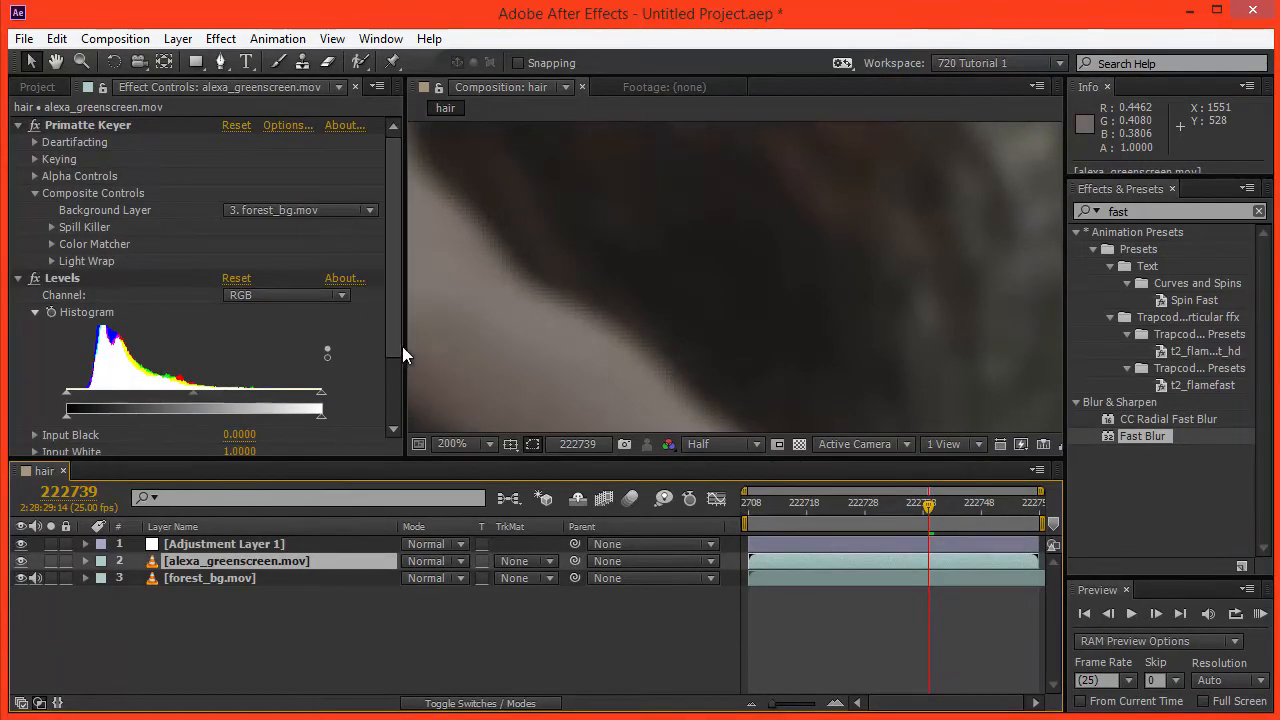
{"action": "scroll", "coordinate": [300, 346], "scroll_direction": "down", "scroll_amount": 3}
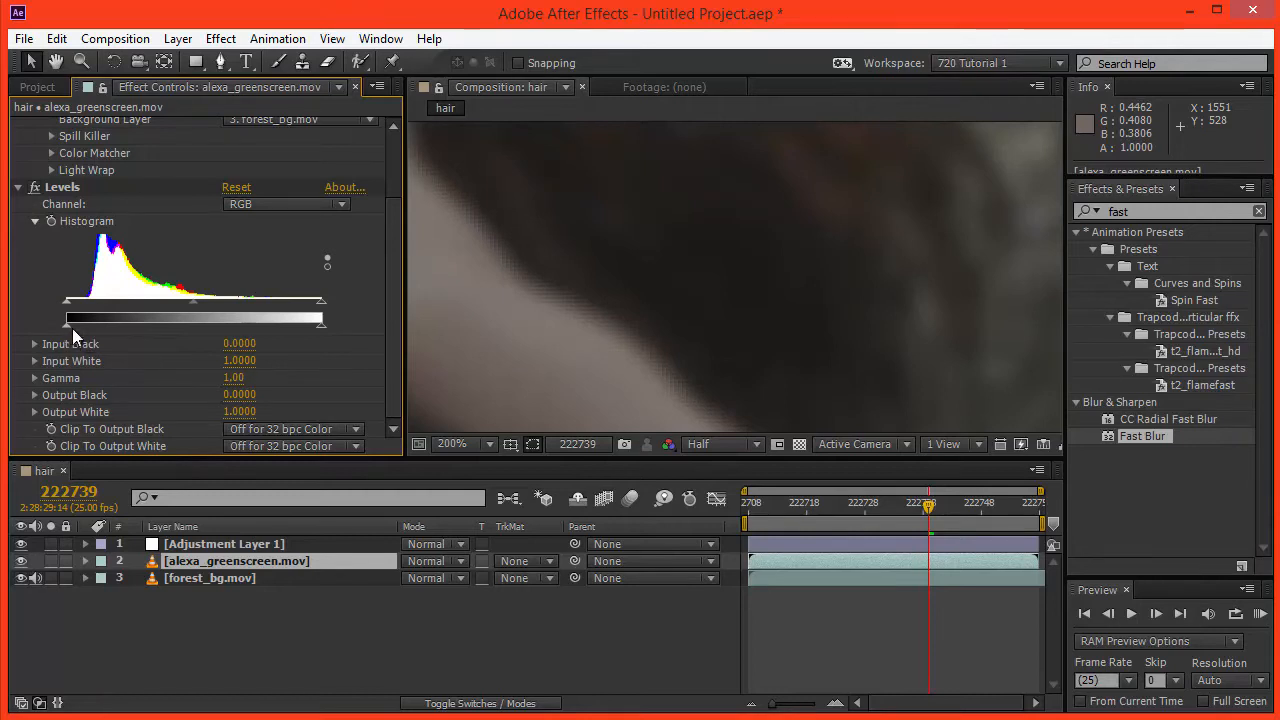
{"action": "left_click", "coordinate": [240, 394]}
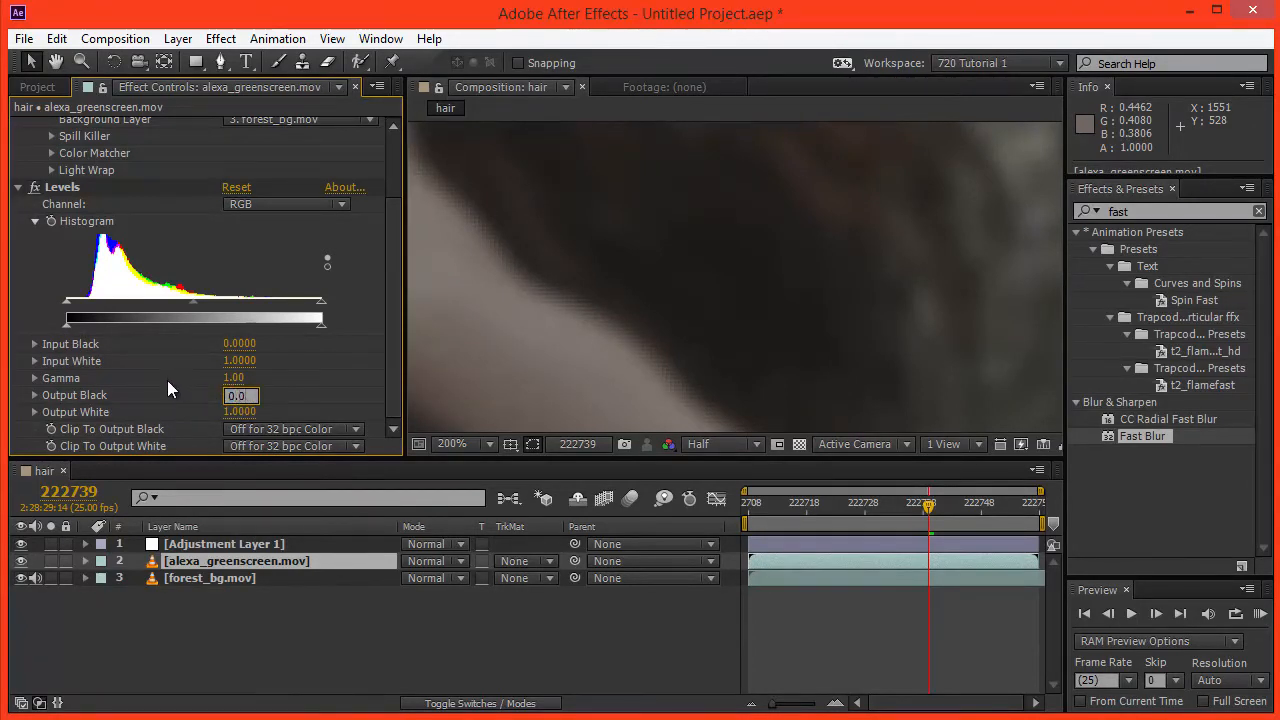
{"action": "type", "text": "0.001"}
{"action": "key", "text": "Return"}
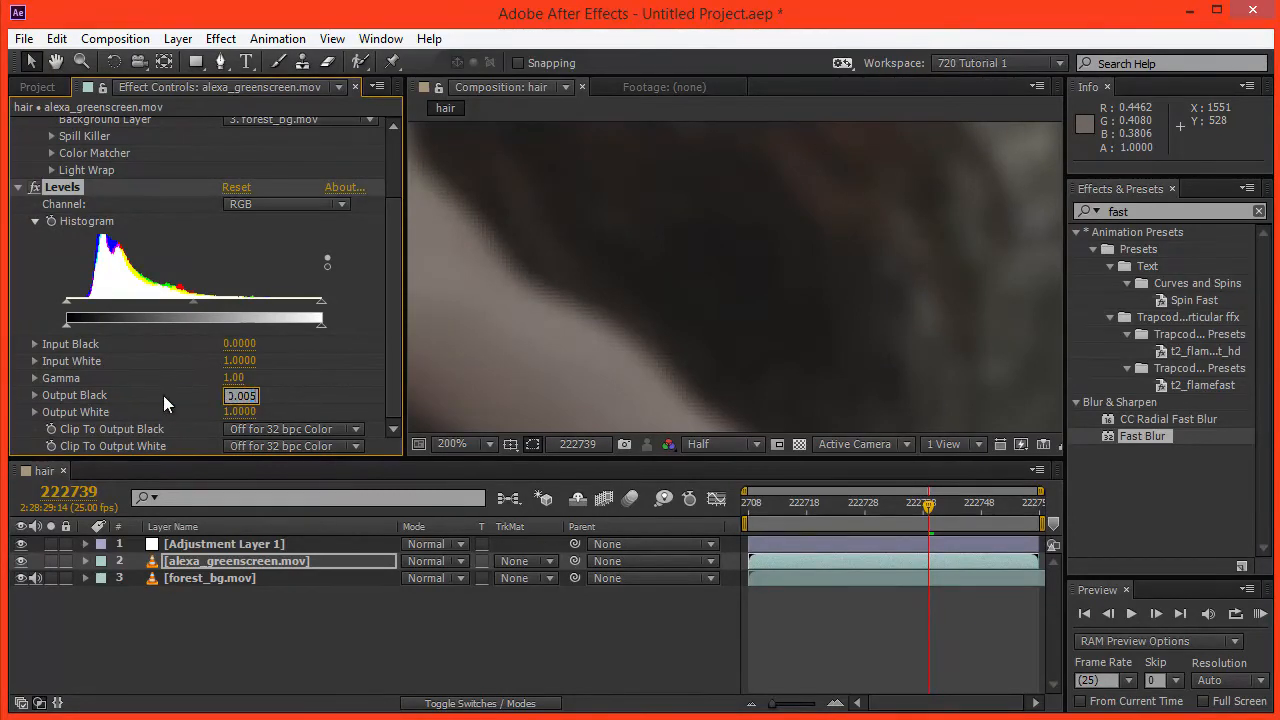
{"action": "left_click", "coordinate": [170, 395]}
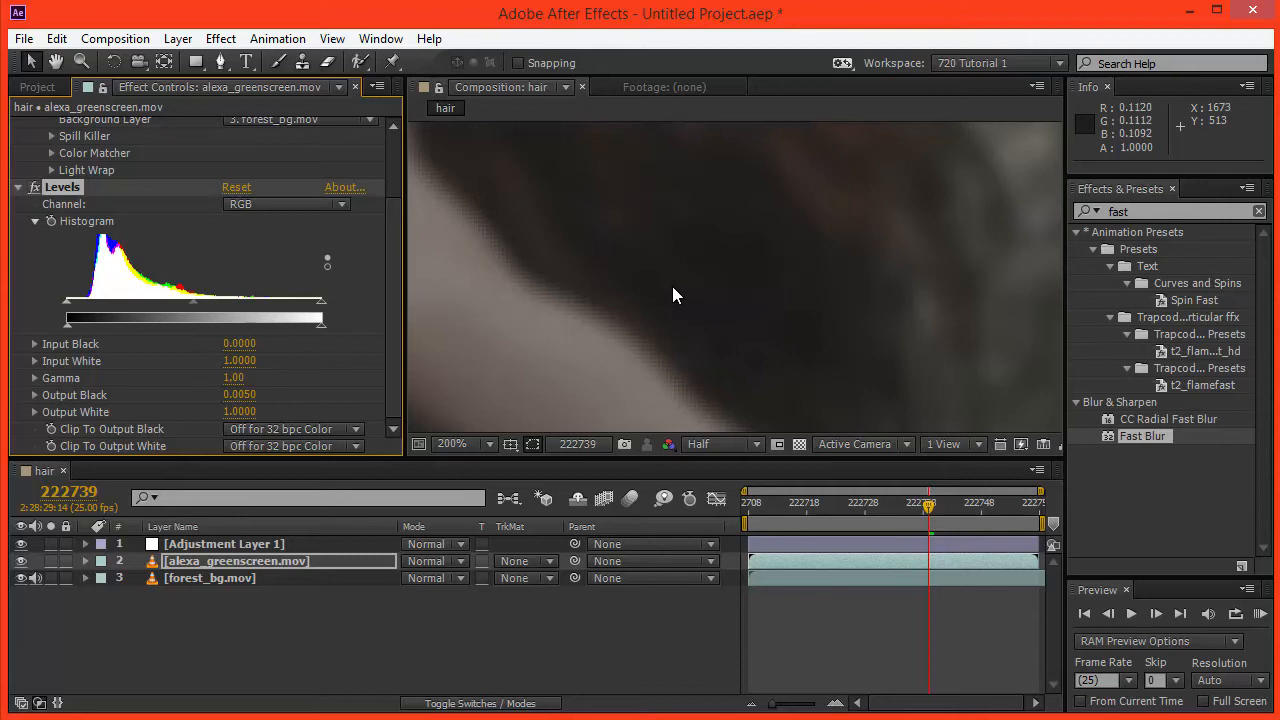
{"action": "left_click", "coordinate": [240, 394]}
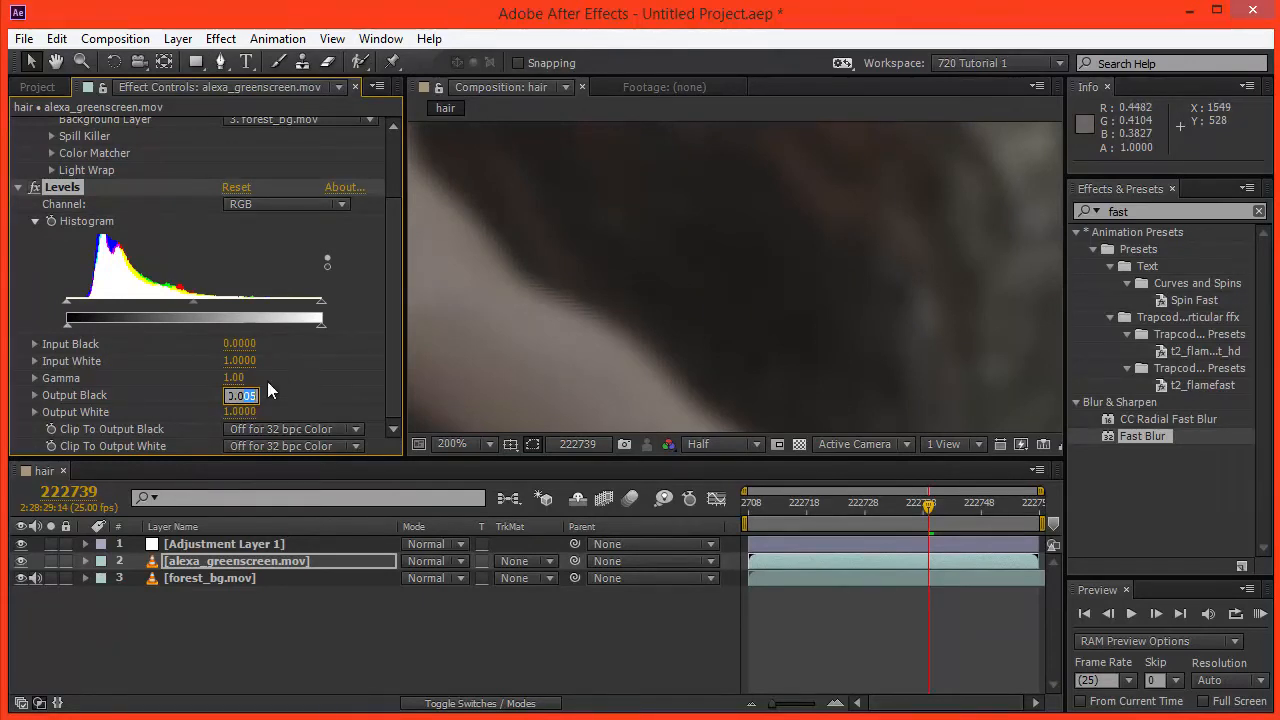
{"action": "type", "text": "1"}
{"action": "key", "text": "Return"}
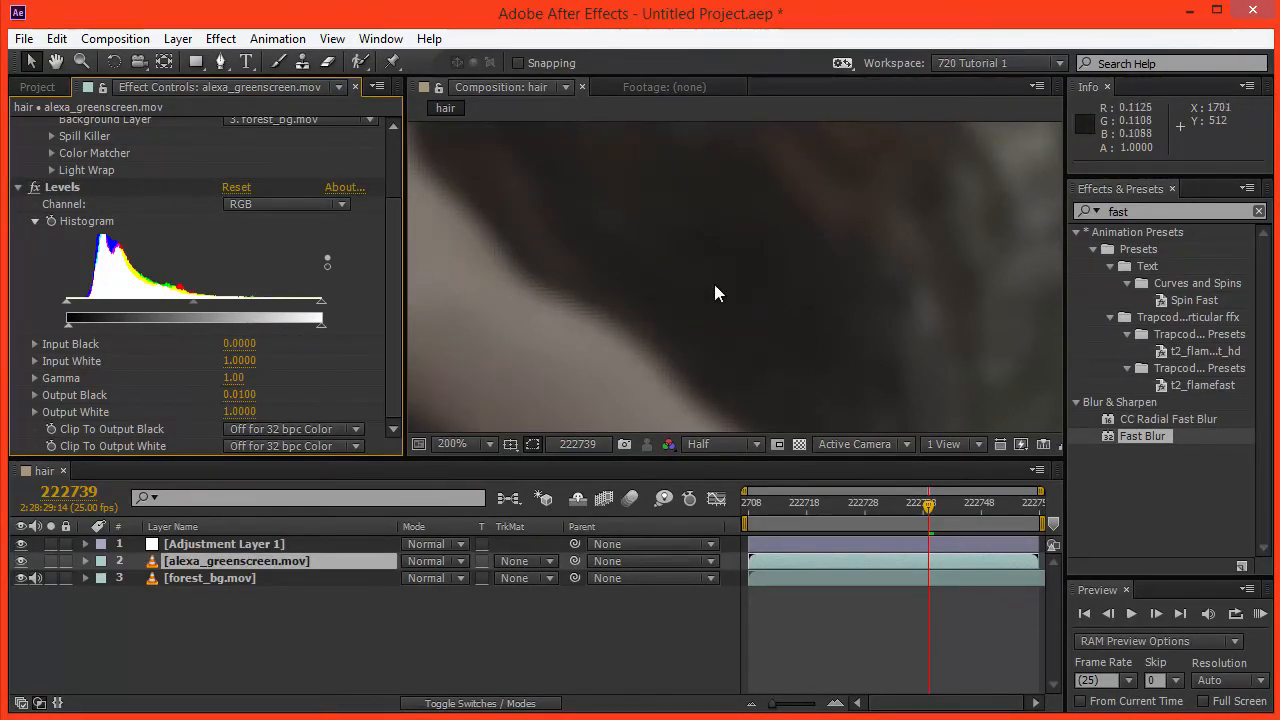
Step: Settle Output Black at 0.02 and reposition the frame to inspect the lifted blacks
{"action": "left_click", "coordinate": [240, 395]}
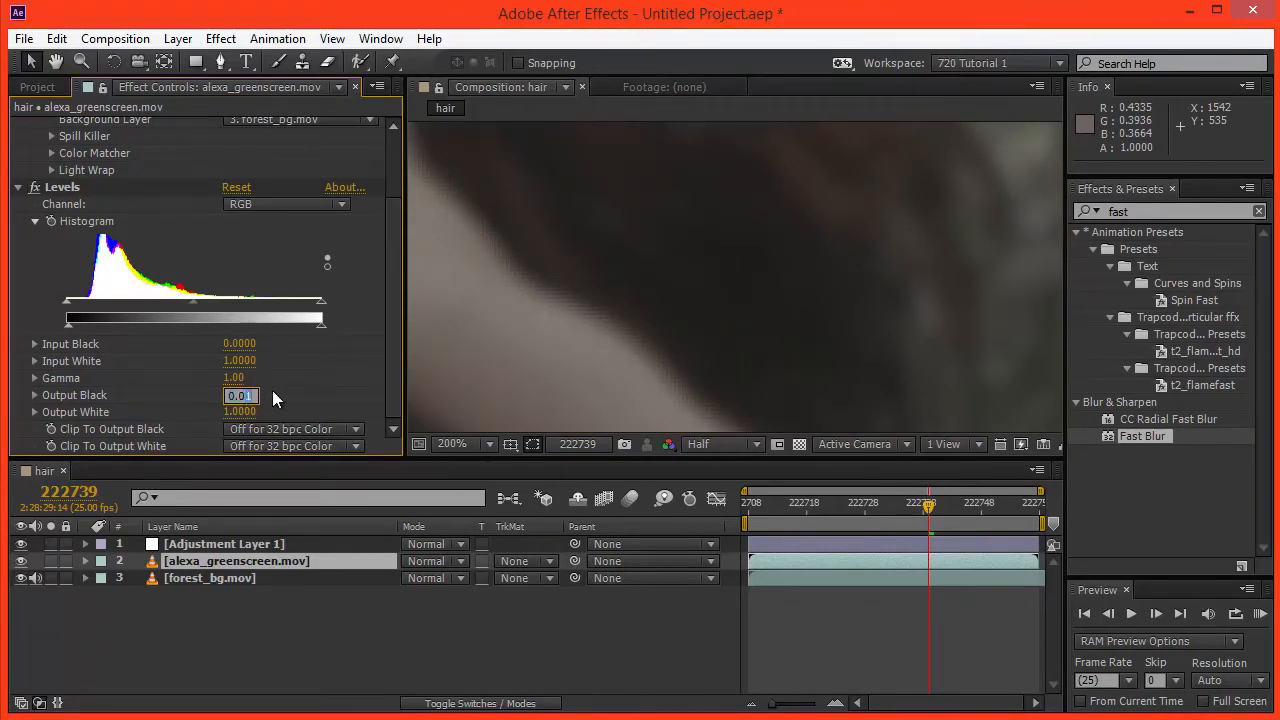
{"action": "type", "text": "0.02"}
{"action": "key", "text": "Return"}
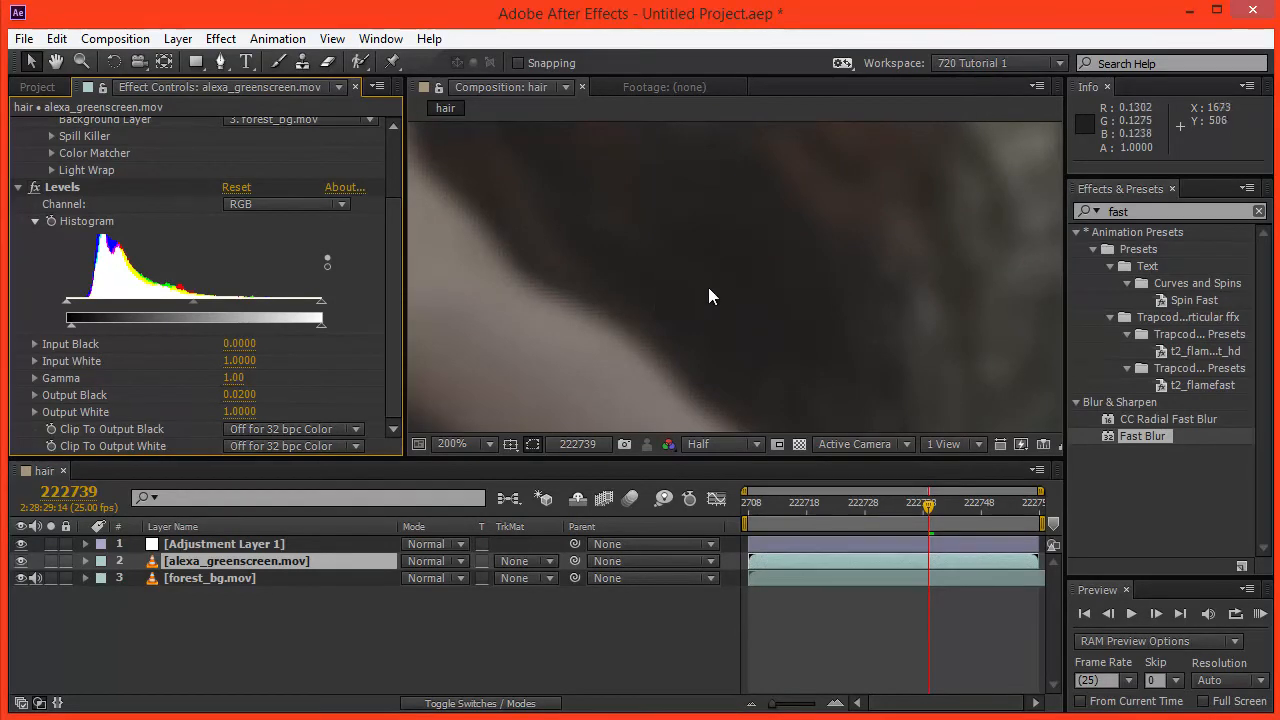
{"action": "left_click_drag", "start_coordinate": [709, 278], "coordinate": [640, 300]}
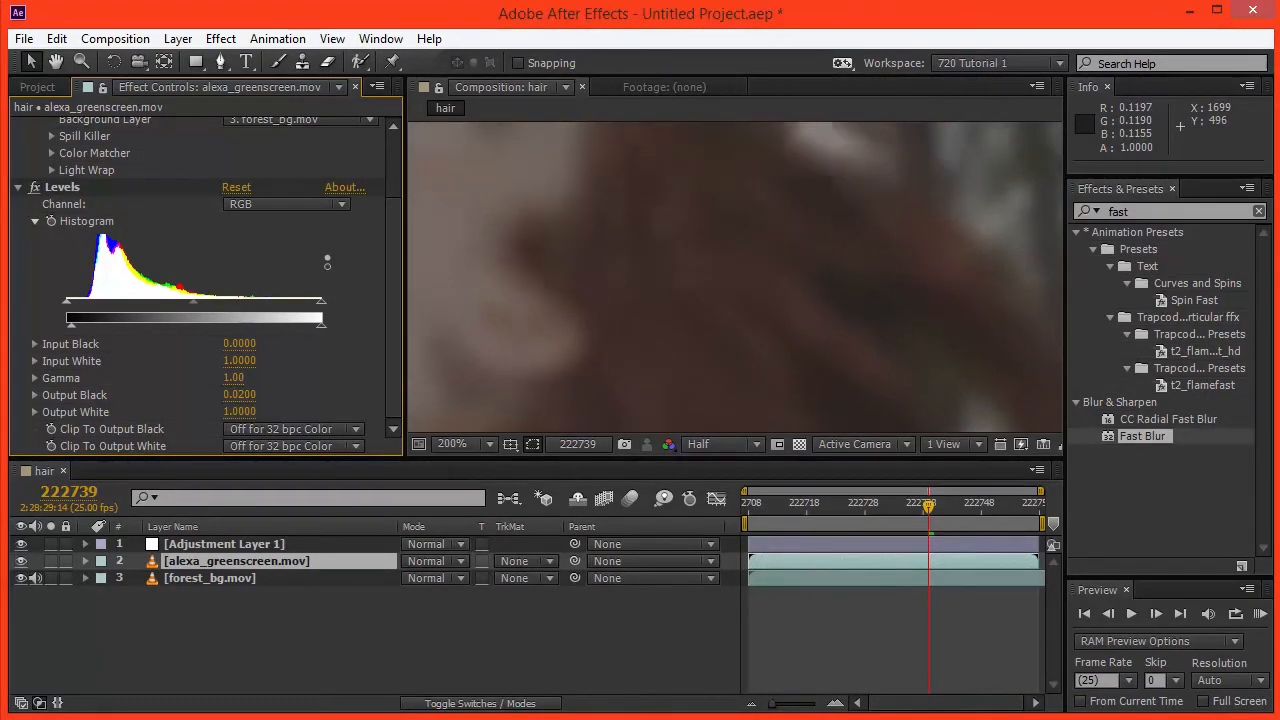
{"action": "scroll", "coordinate": [702, 308], "scroll_direction": "down", "scroll_amount": 2}
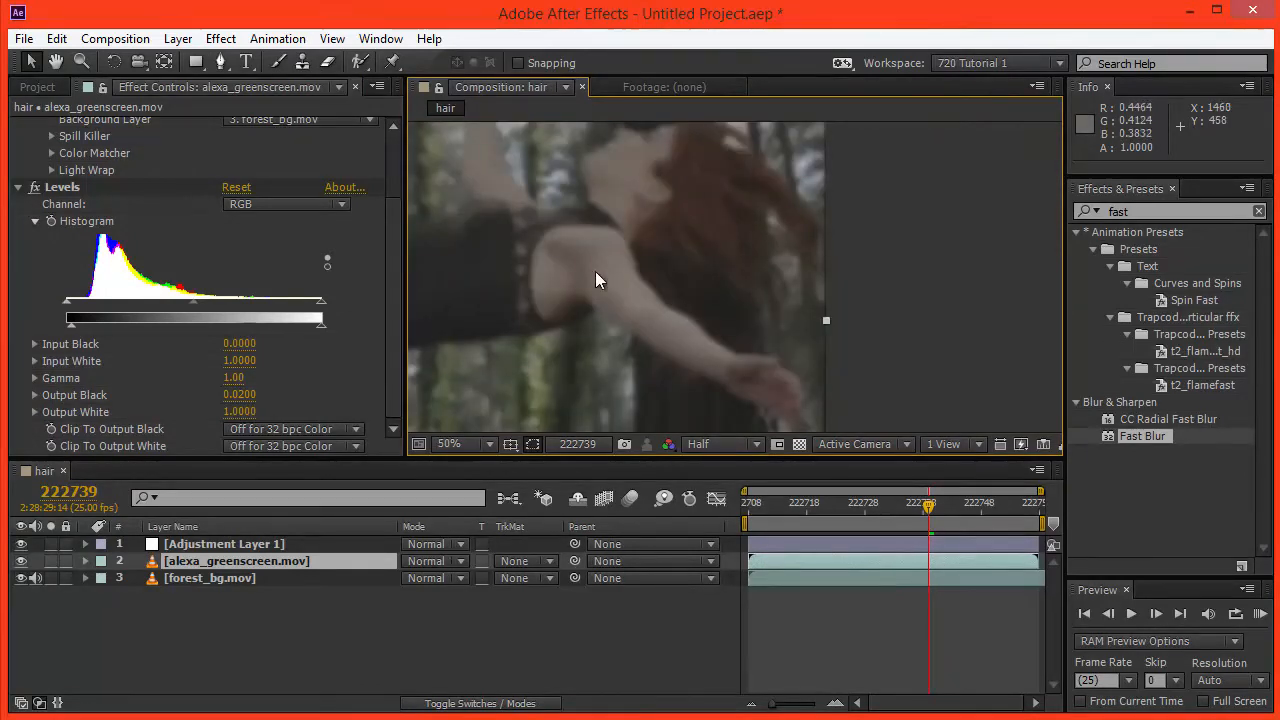
{"action": "left_click_drag", "start_coordinate": [621, 267], "coordinate": [650, 230]}
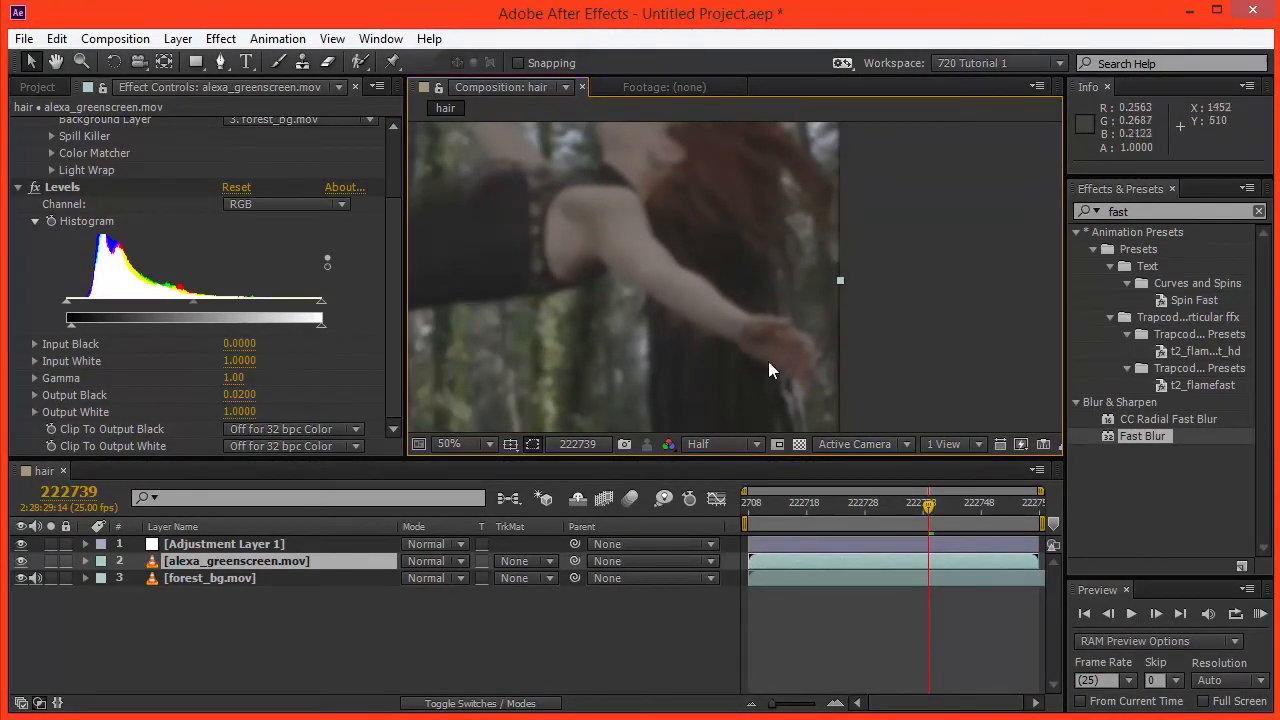
{"action": "mouse_move", "coordinate": [608, 285]}
{"action": "left_mouse_down"}
{"action": "mouse_move", "coordinate": [644, 365]}
{"action": "mouse_move", "coordinate": [590, 325]}
{"action": "mouse_move", "coordinate": [578, 339]}
{"action": "left_mouse_up"}
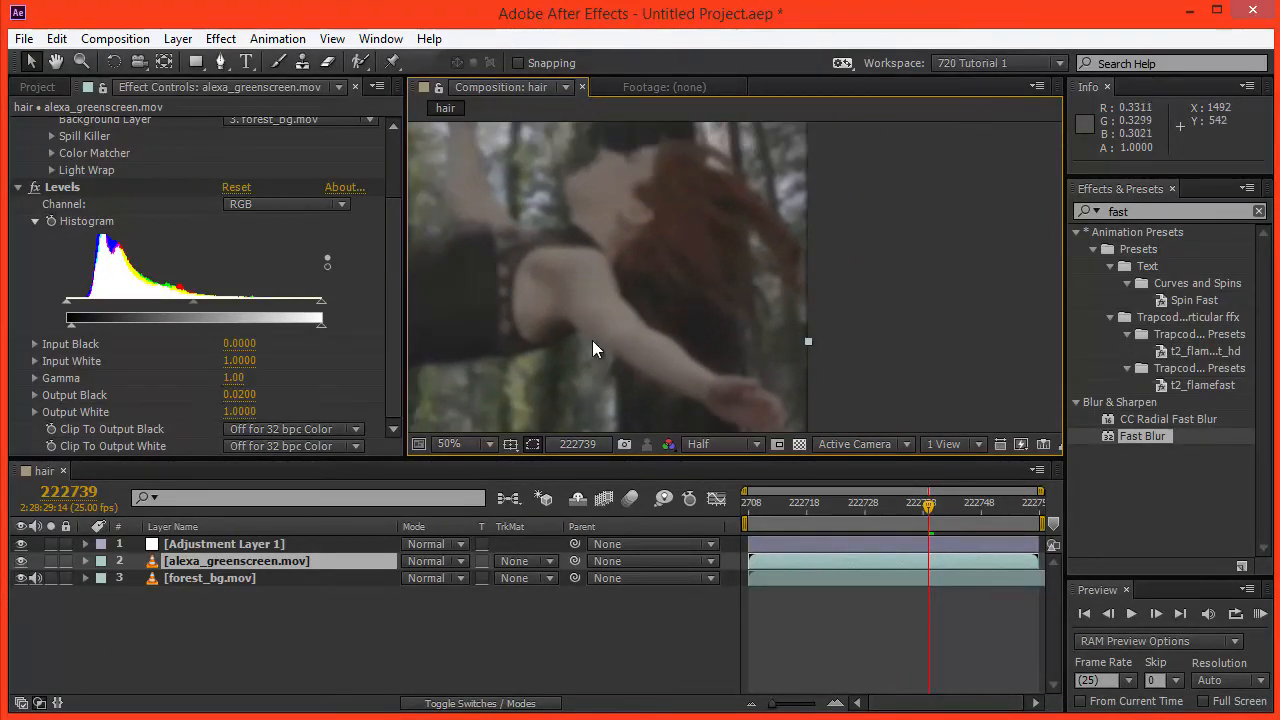
Step: Hide the Fast Blur adjustment layer and select the green screen footage layer, framing the hair
{"action": "left_click", "coordinate": [22, 544]}
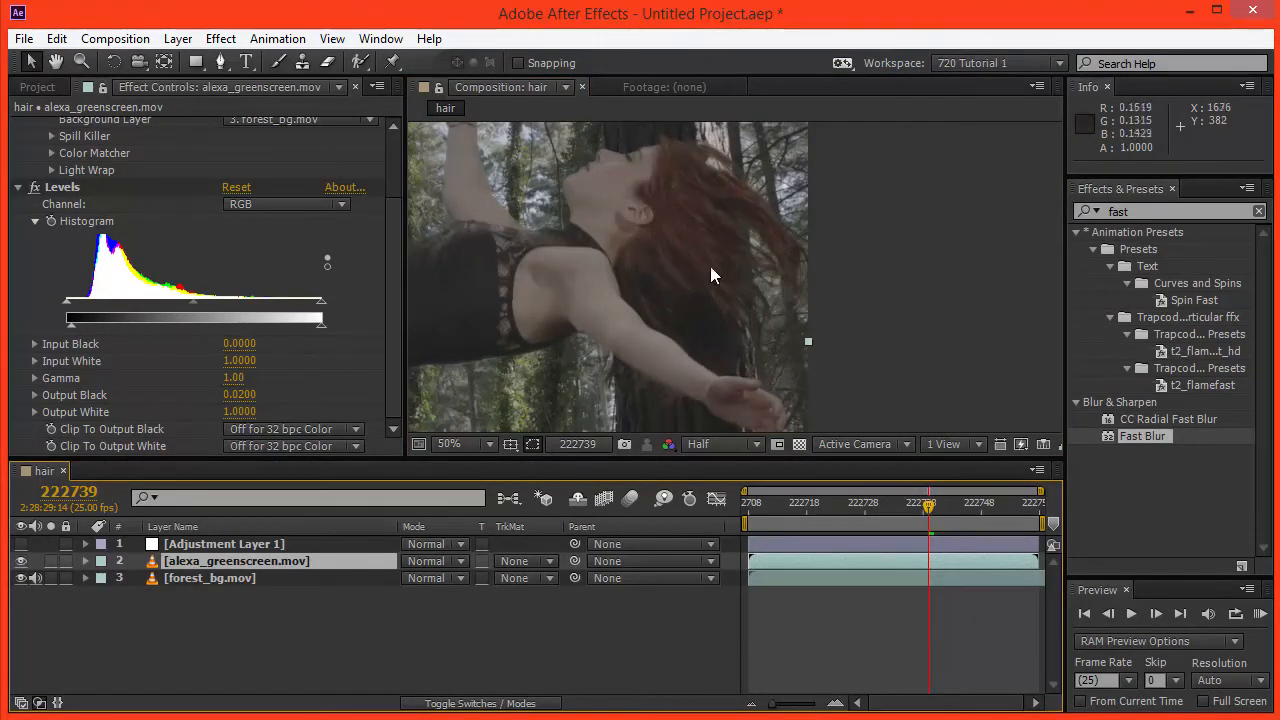
{"action": "left_click_drag", "start_coordinate": [730, 268], "coordinate": [676, 331]}
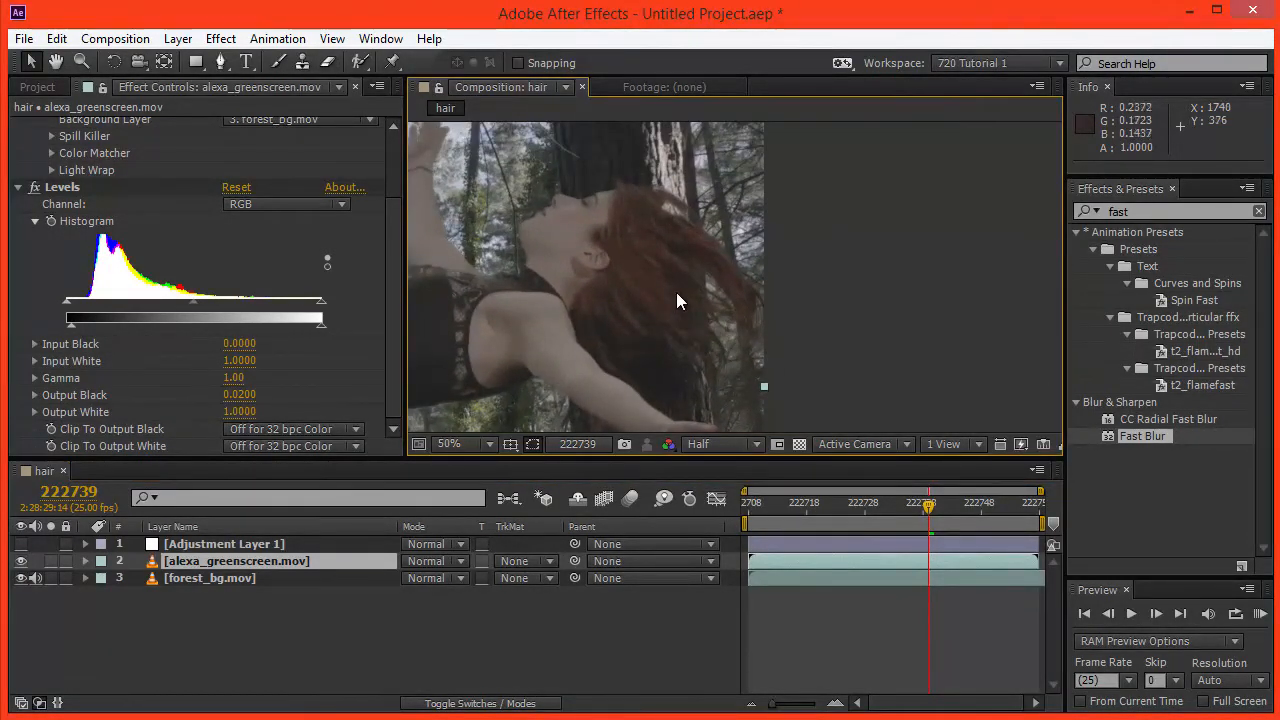
{"action": "scroll", "coordinate": [679, 296], "scroll_direction": "up", "scroll_amount": 1}
{"action": "left_click", "coordinate": [220, 544]}
{"action": "mouse_move", "coordinate": [700, 330]}
{"action": "left_mouse_down"}
{"action": "mouse_move", "coordinate": [781, 344]}
{"action": "mouse_move", "coordinate": [745, 332]}
{"action": "left_mouse_up"}
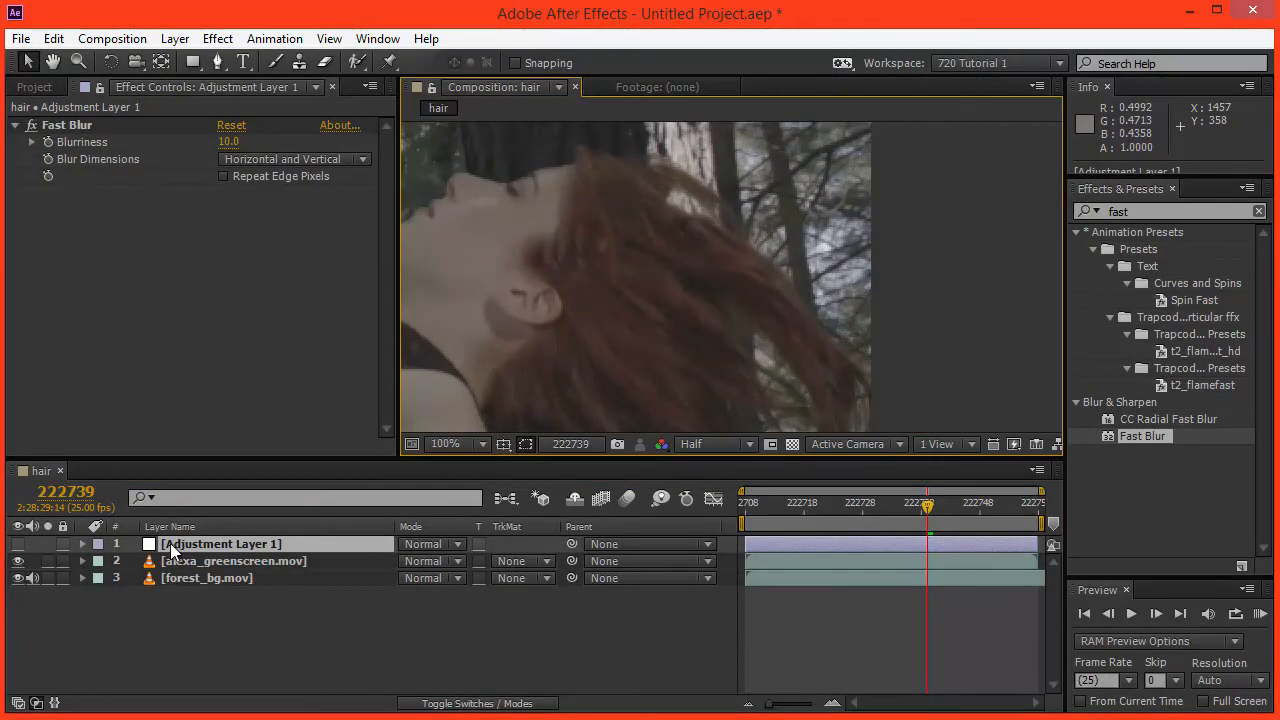
{"action": "left_click", "coordinate": [196, 560]}
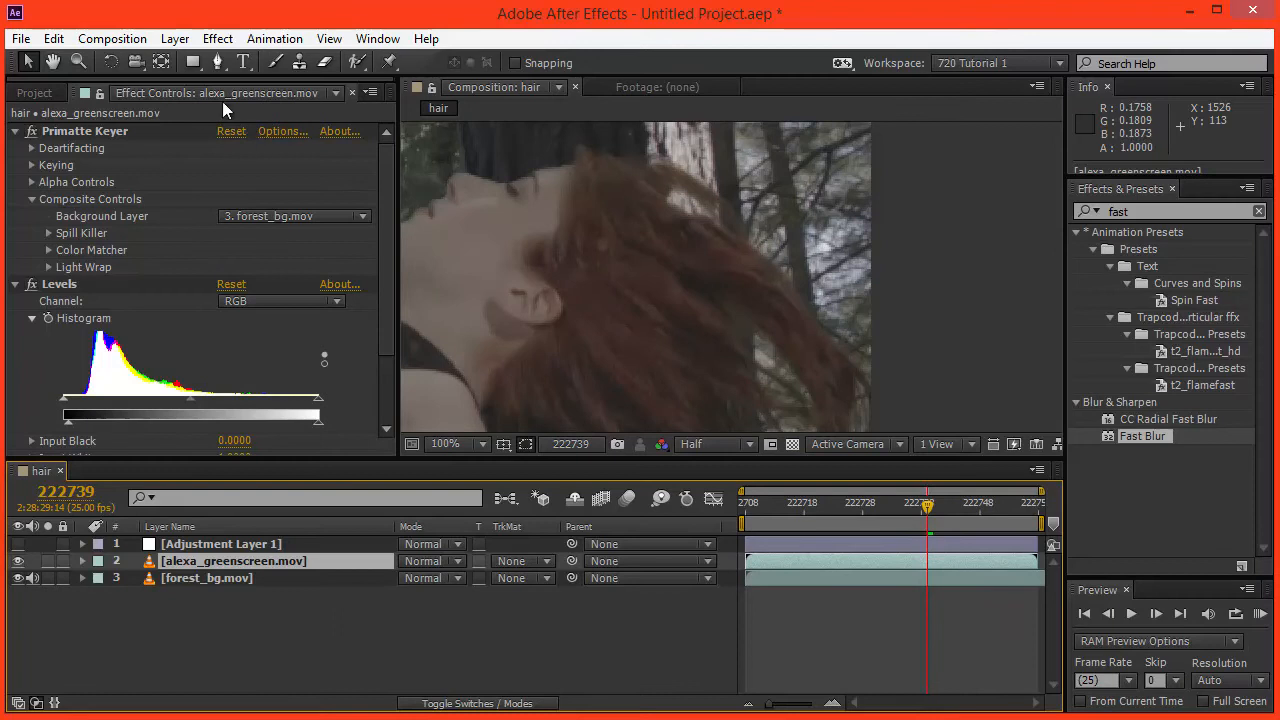
Step: Draw Mask 1 with the Pen tool as a curved path around the hair
{"action": "left_click", "coordinate": [218, 62]}
{"action": "left_click", "coordinate": [906, 352]}
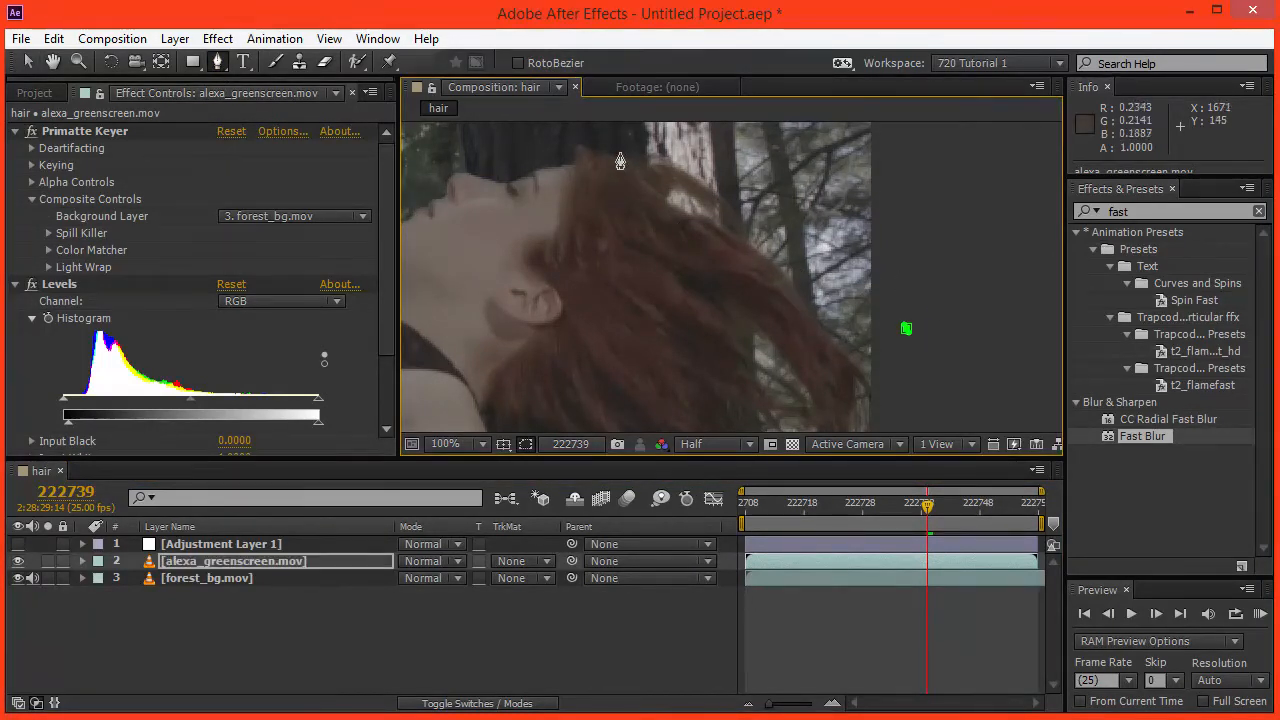
{"action": "left_click_drag", "start_coordinate": [643, 168], "coordinate": [775, 202]}
{"action": "left_click", "coordinate": [510, 133]}
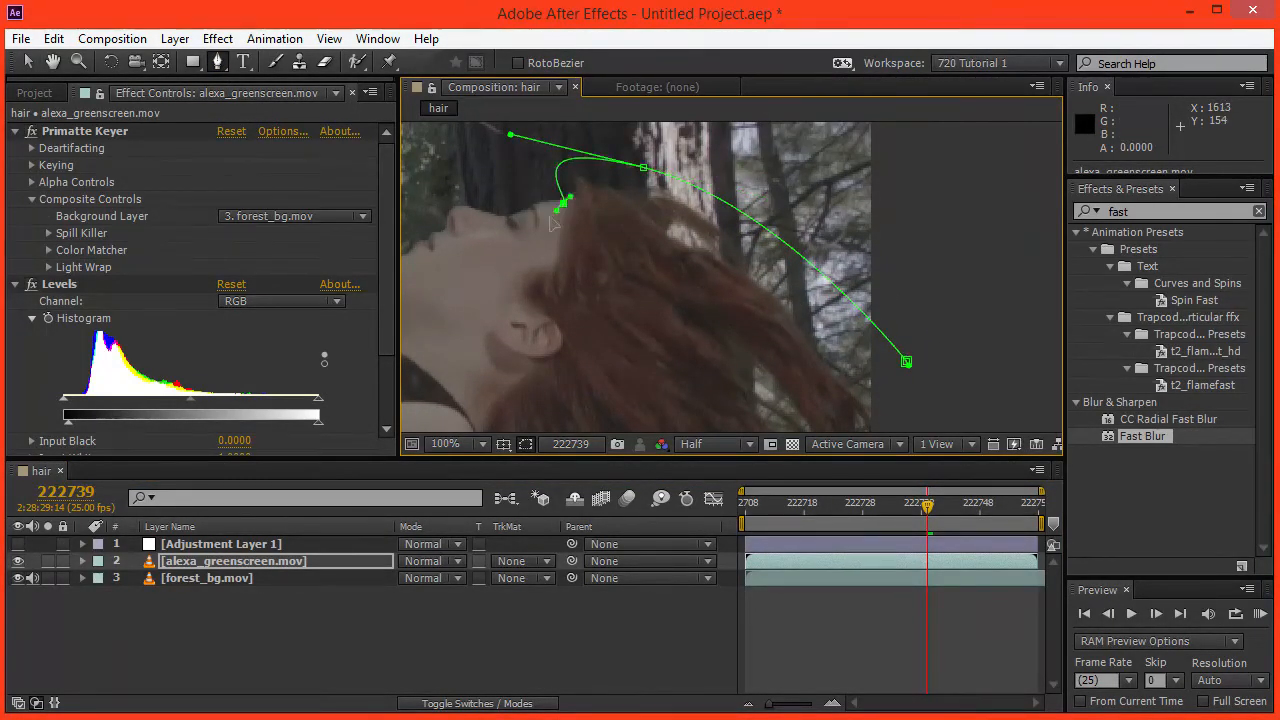
{"action": "left_click_drag", "start_coordinate": [480, 348], "coordinate": [470, 384]}
{"action": "key", "text": "space"}
{"action": "mouse_move", "coordinate": [598, 298]}
{"action": "left_mouse_down"}
{"action": "mouse_move", "coordinate": [661, 274]}
{"action": "mouse_move", "coordinate": [780, 170]}
{"action": "mouse_move", "coordinate": [730, 230]}
{"action": "left_mouse_up"}
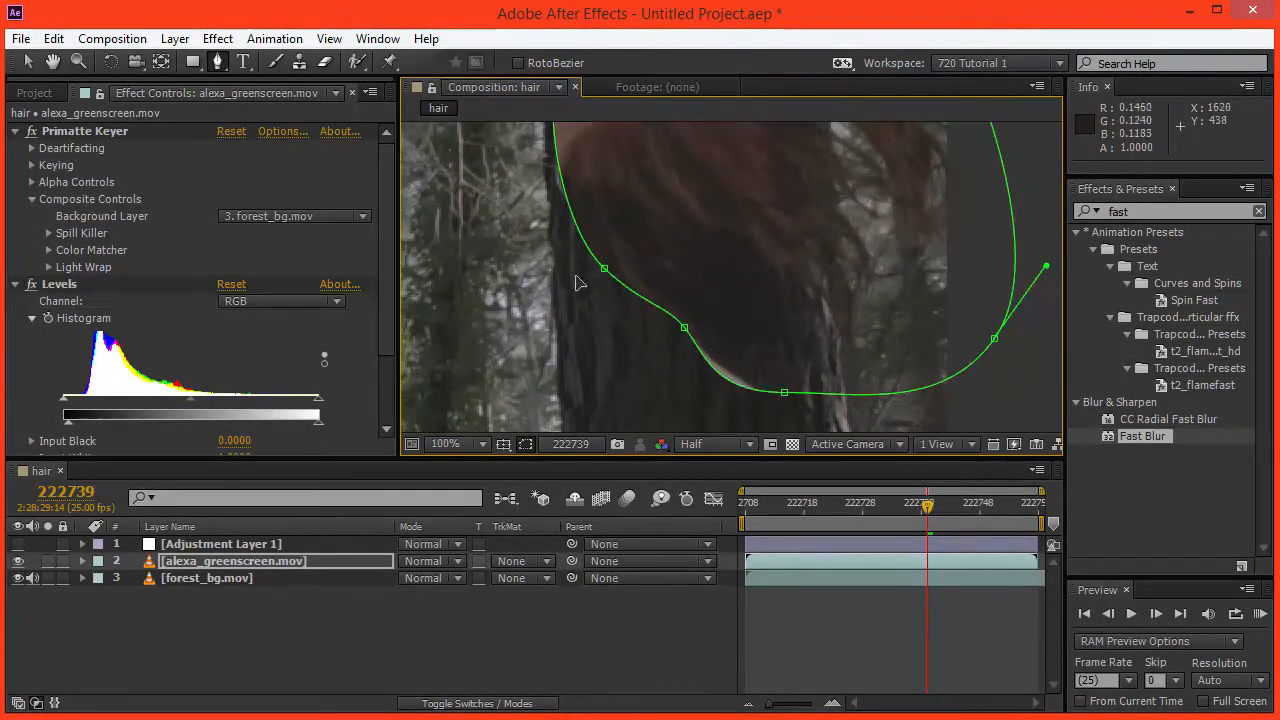
Step: Reveal the layer's masks and set Mask 1's mode so it stops cutting the image
{"action": "left_click", "coordinate": [255, 562]}
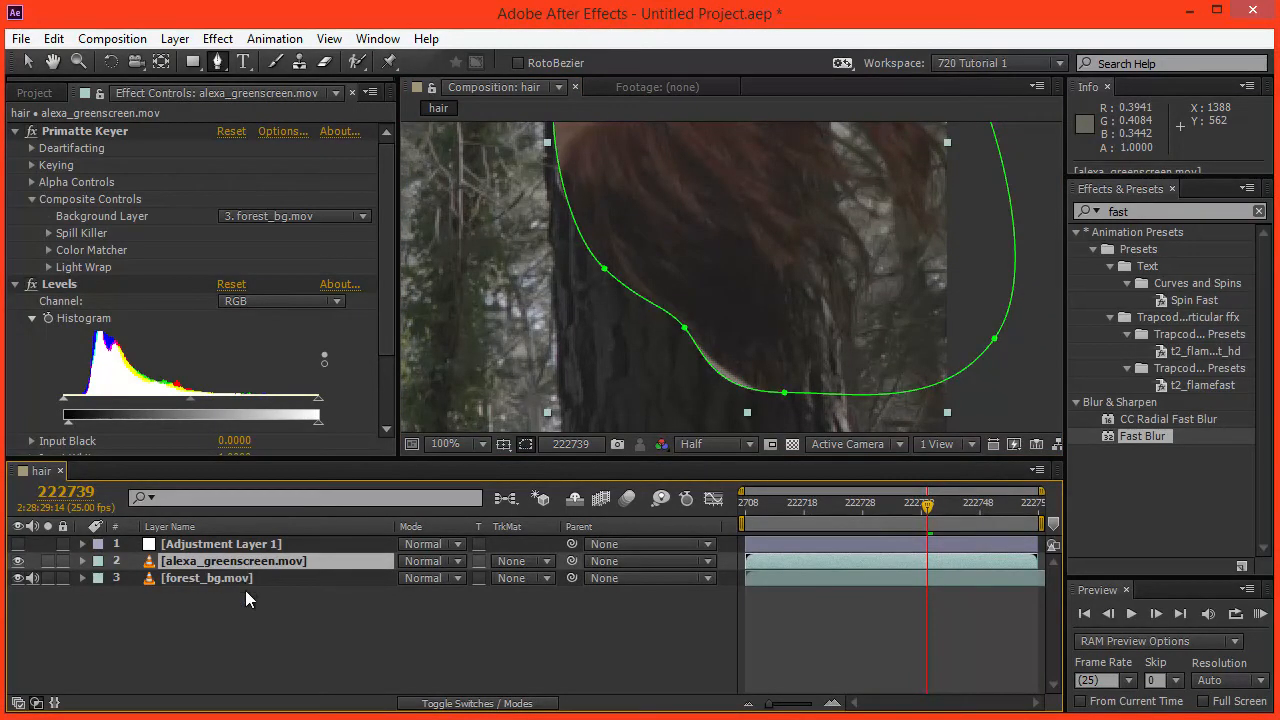
{"action": "key", "text": "m"}
{"action": "left_click", "coordinate": [432, 579]}
{"action": "left_click", "coordinate": [448, 600]}
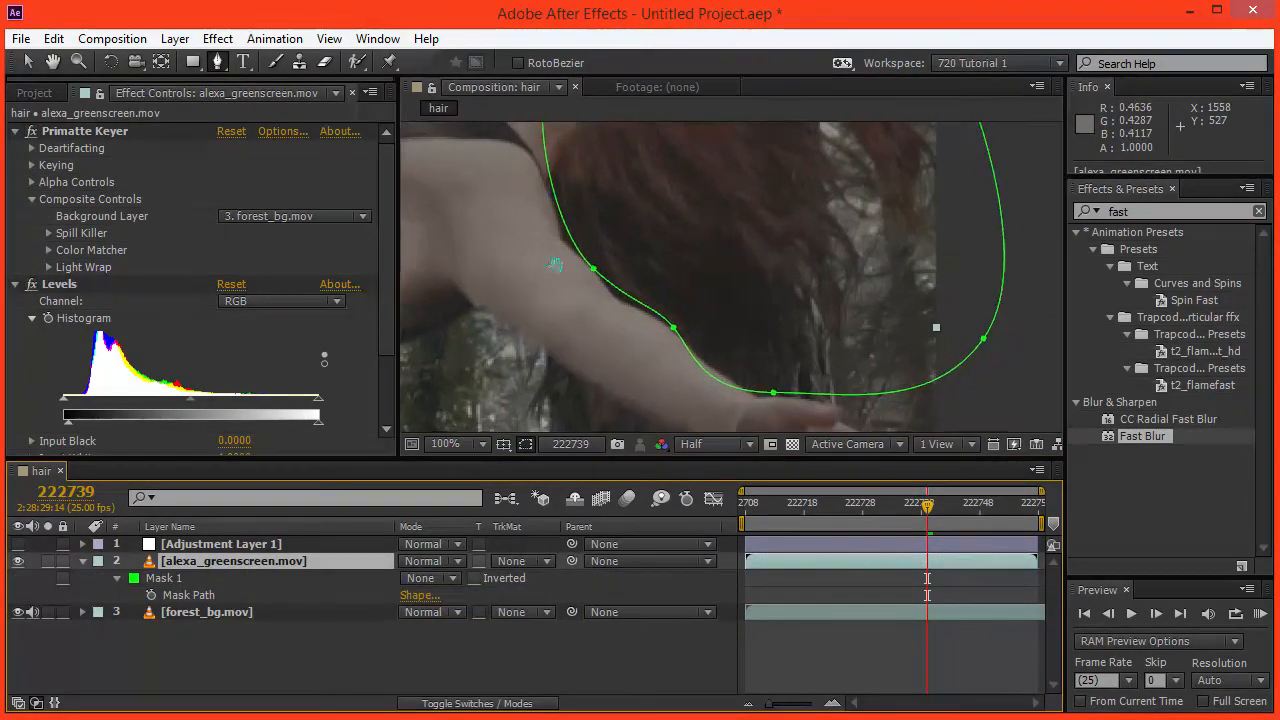
Step: Draw Mask 2 as a closed curved path around the arm
{"action": "left_click_drag", "start_coordinate": [700, 300], "coordinate": [639, 348]}
{"action": "left_click", "coordinate": [639, 348]}
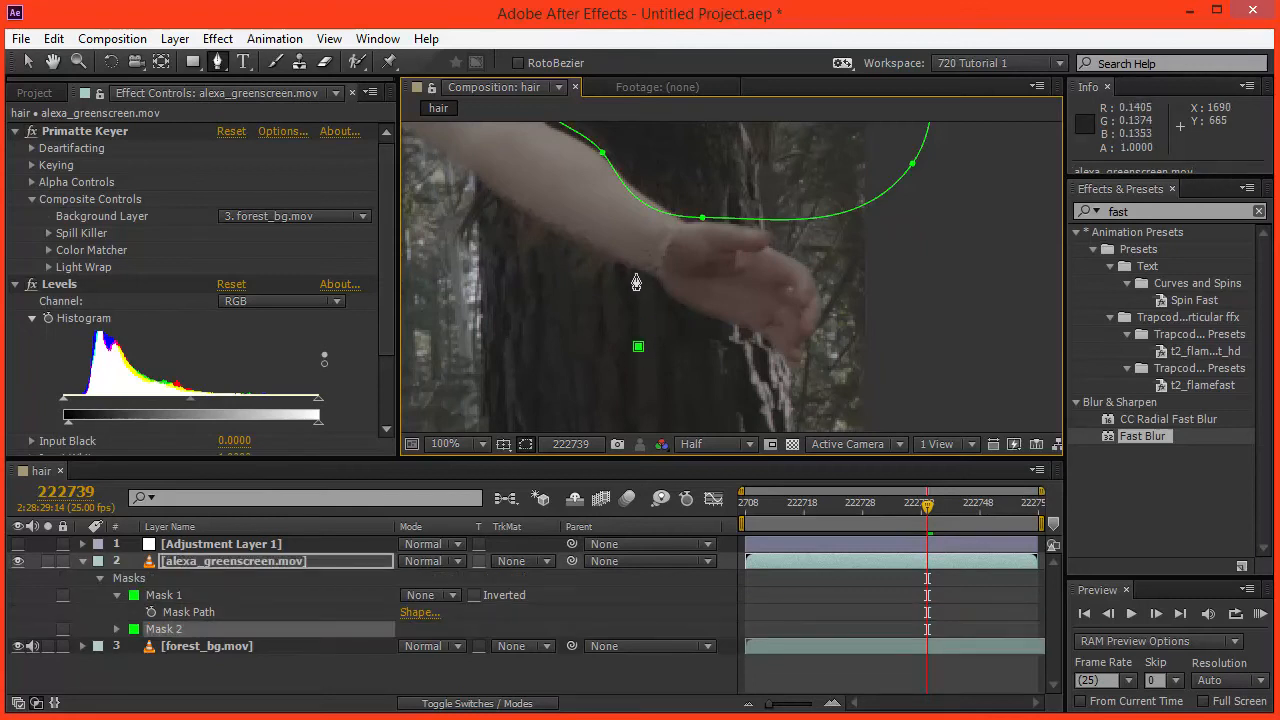
{"action": "left_click_drag", "start_coordinate": [636, 270], "coordinate": [590, 248]}
{"action": "mouse_move", "coordinate": [487, 190]}
{"action": "left_mouse_down"}
{"action": "mouse_move", "coordinate": [468, 178]}
{"action": "mouse_move", "coordinate": [425, 210]}
{"action": "left_mouse_up"}
{"action": "left_click_drag", "start_coordinate": [497, 333], "coordinate": [552, 348]}
{"action": "left_click", "coordinate": [638, 346]}
Step: Set Mask 1 back to Add, deselect the layer and collapse the Primatte Keyer settings
{"action": "left_click_drag", "start_coordinate": [671, 190], "coordinate": [900, 380]}
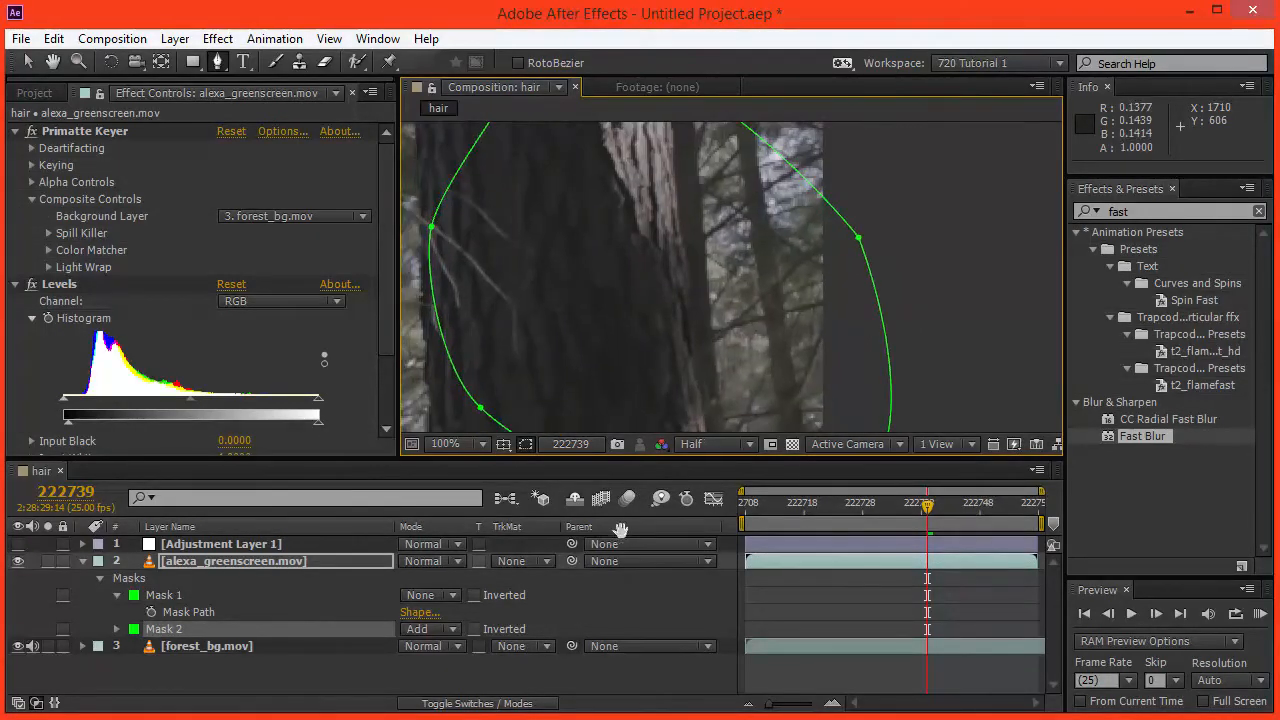
{"action": "left_click", "coordinate": [428, 595]}
{"action": "left_click", "coordinate": [440, 628]}
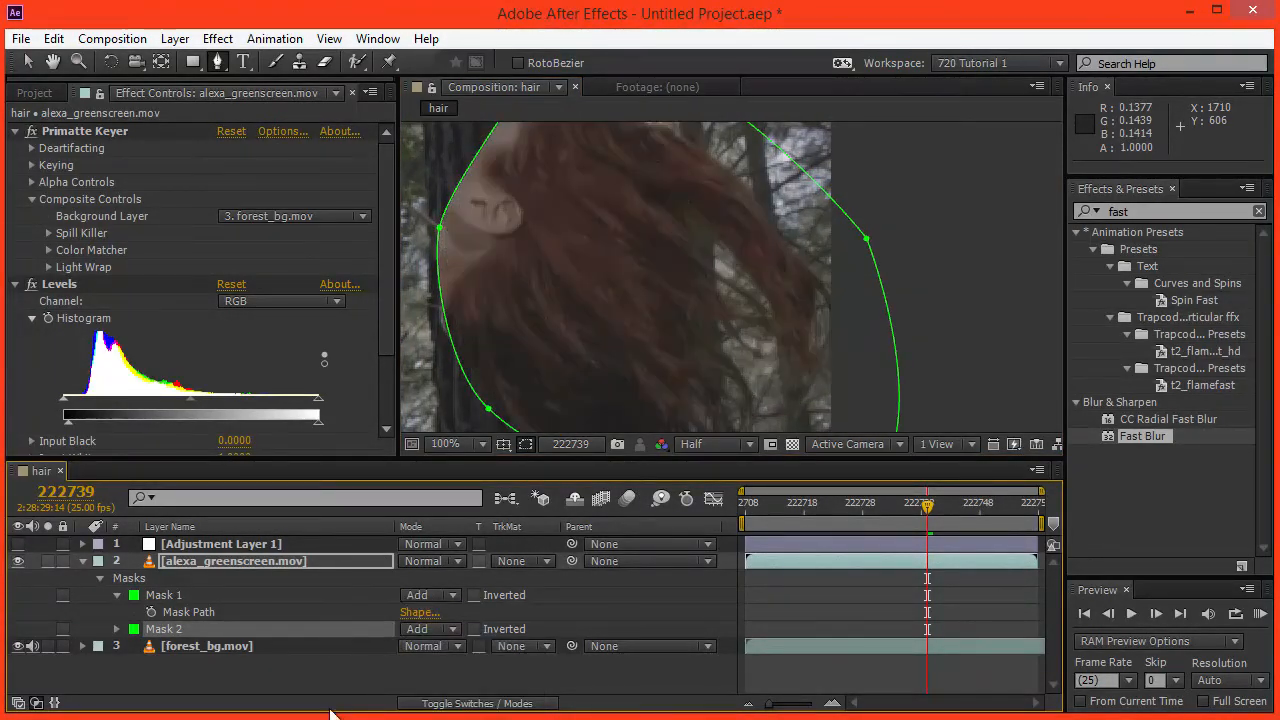
{"action": "left_click", "coordinate": [275, 660]}
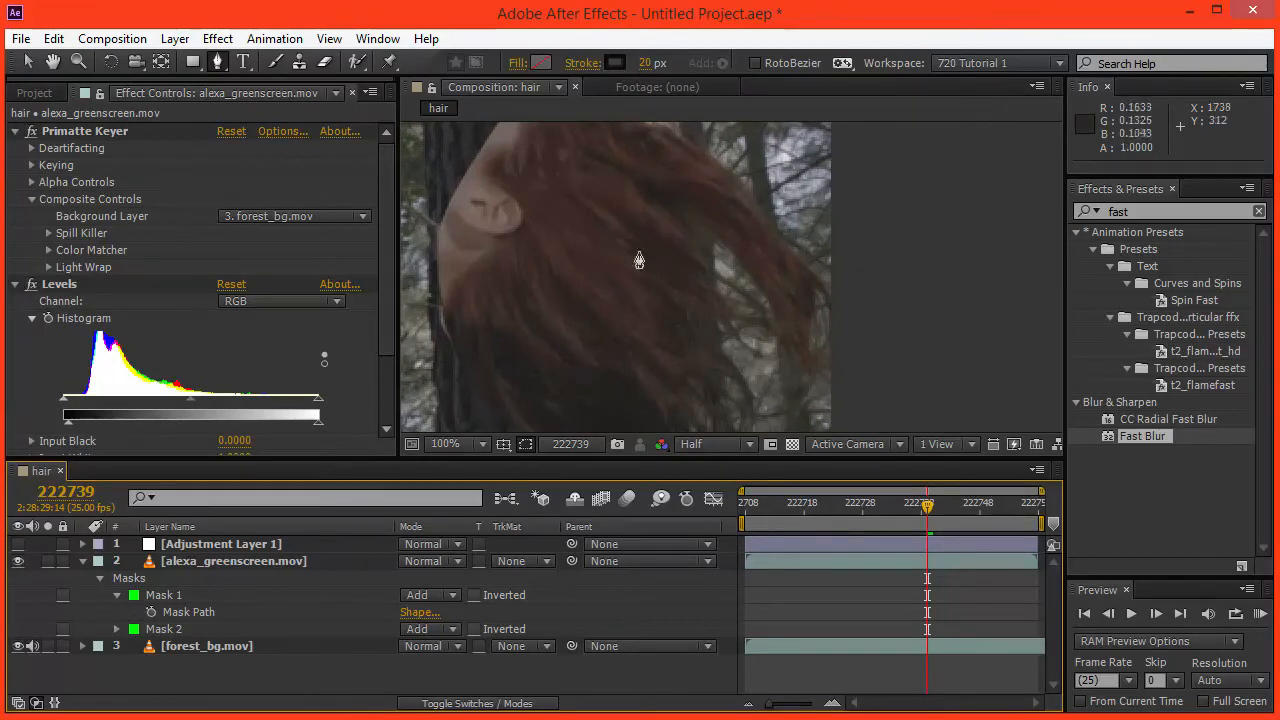
{"action": "mouse_move", "coordinate": [560, 250]}
{"action": "left_mouse_down"}
{"action": "mouse_move", "coordinate": [669, 393]}
{"action": "mouse_move", "coordinate": [676, 267]}
{"action": "mouse_move", "coordinate": [690, 280]}
{"action": "left_mouse_up"}
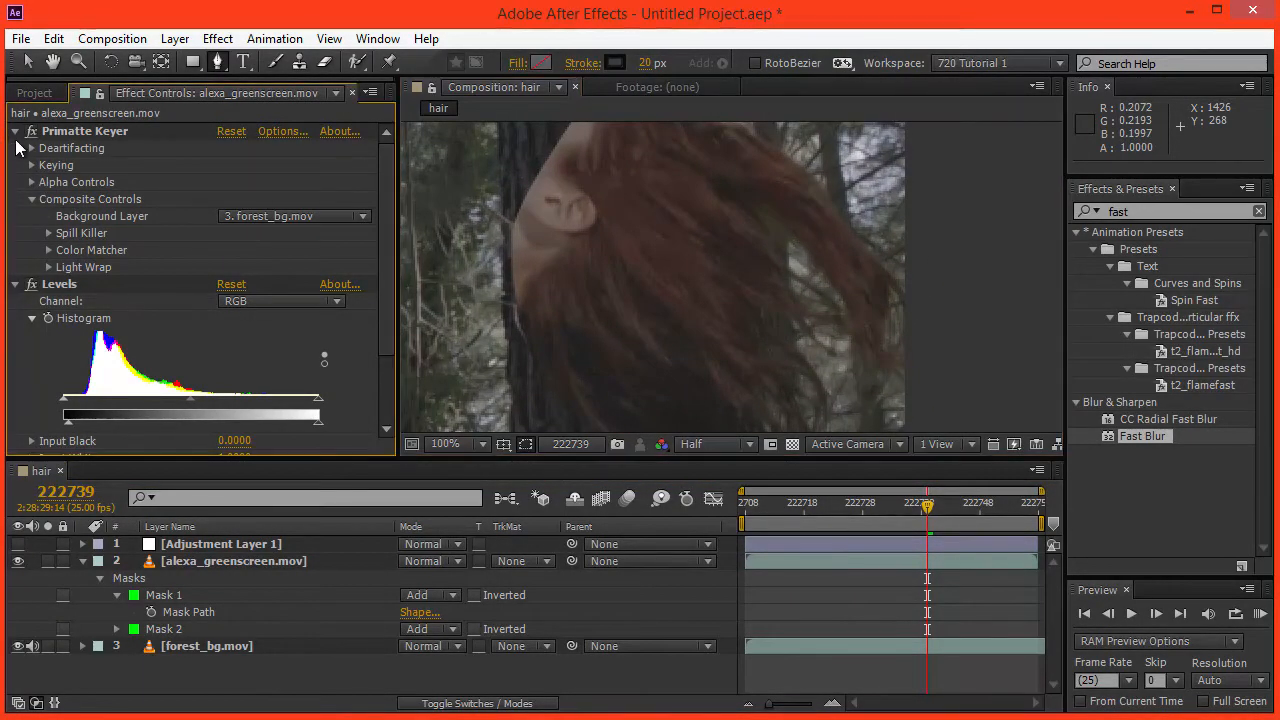
{"action": "left_click", "coordinate": [15, 131]}
Step: Duplicate the green screen footage layer with Ctrl+D
{"action": "left_click", "coordinate": [16, 148]}
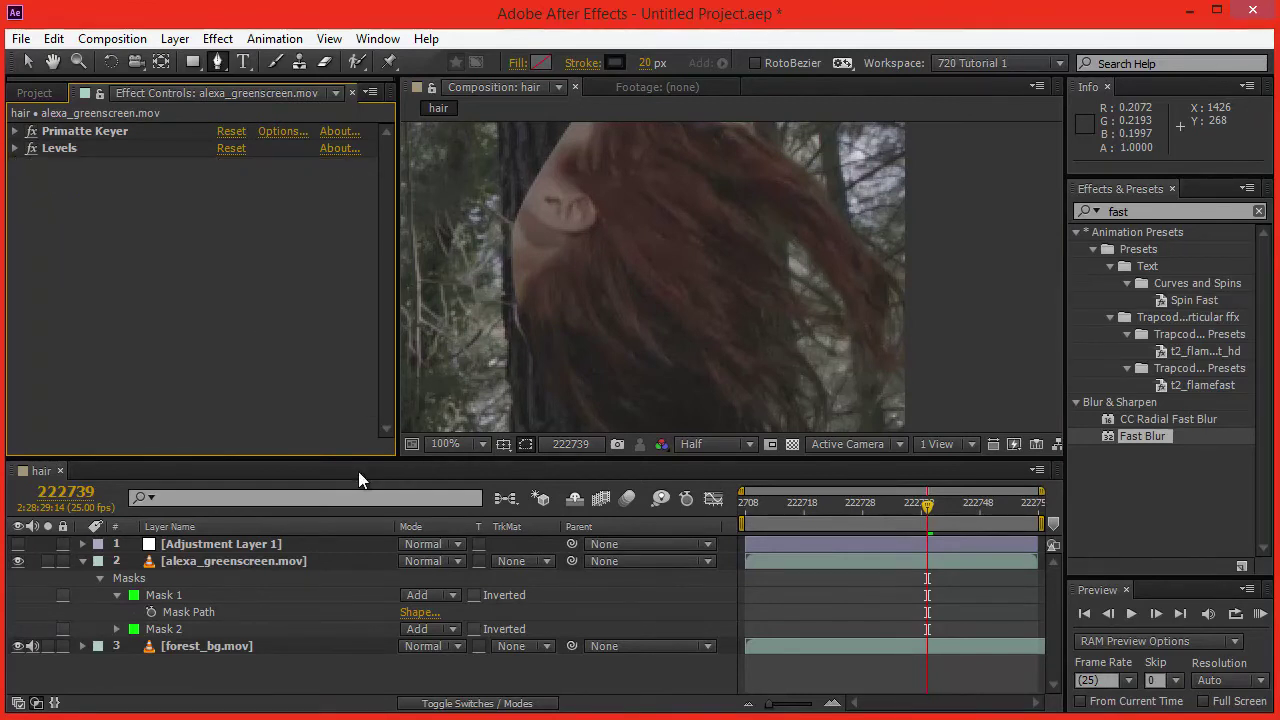
{"action": "left_click", "coordinate": [217, 563]}
{"action": "key", "text": "ctrl+d"}
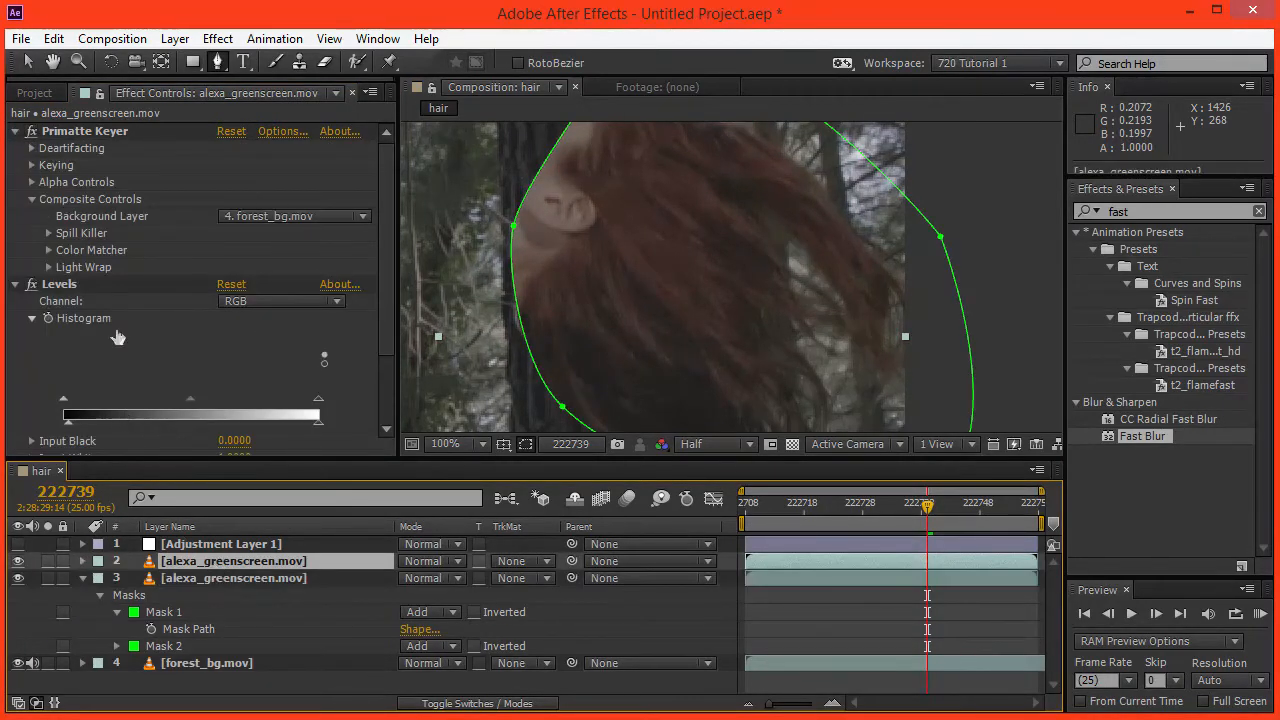
Step: Reset Primatte Keyer on the top copy so its green backdrop returns, and reveal its masks
{"action": "left_click", "coordinate": [60, 284]}
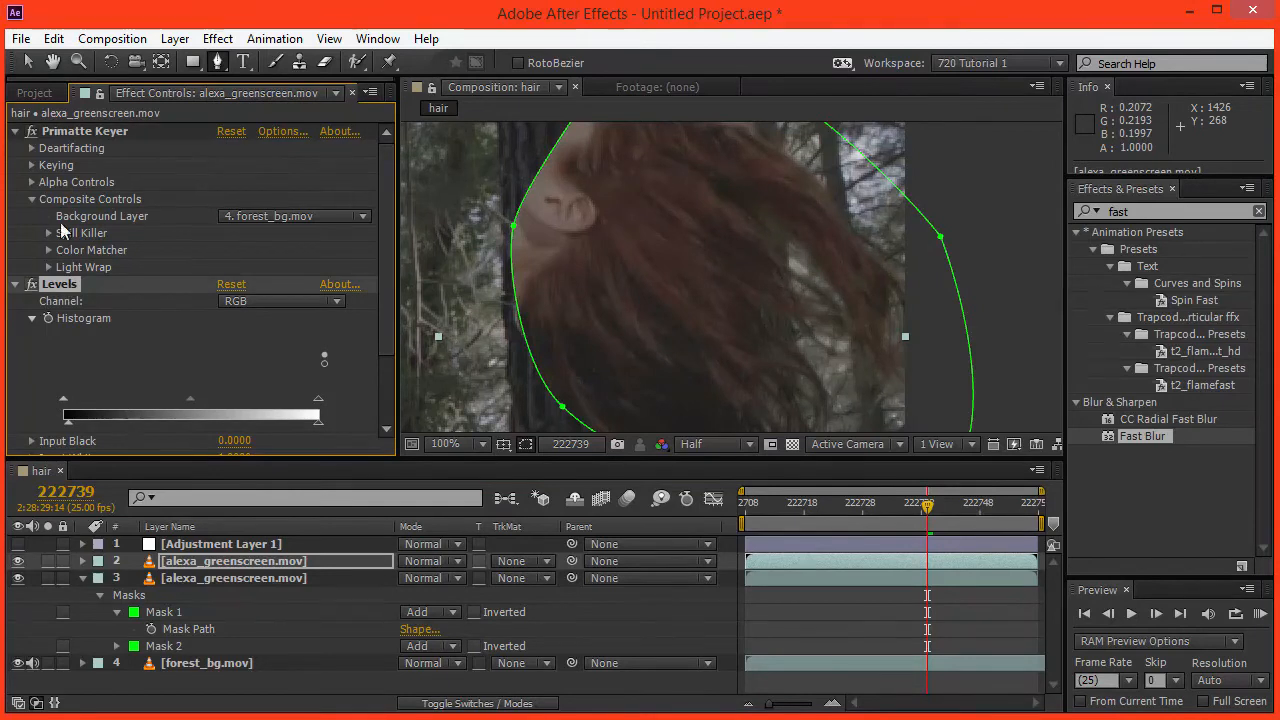
{"action": "left_click", "coordinate": [230, 131]}
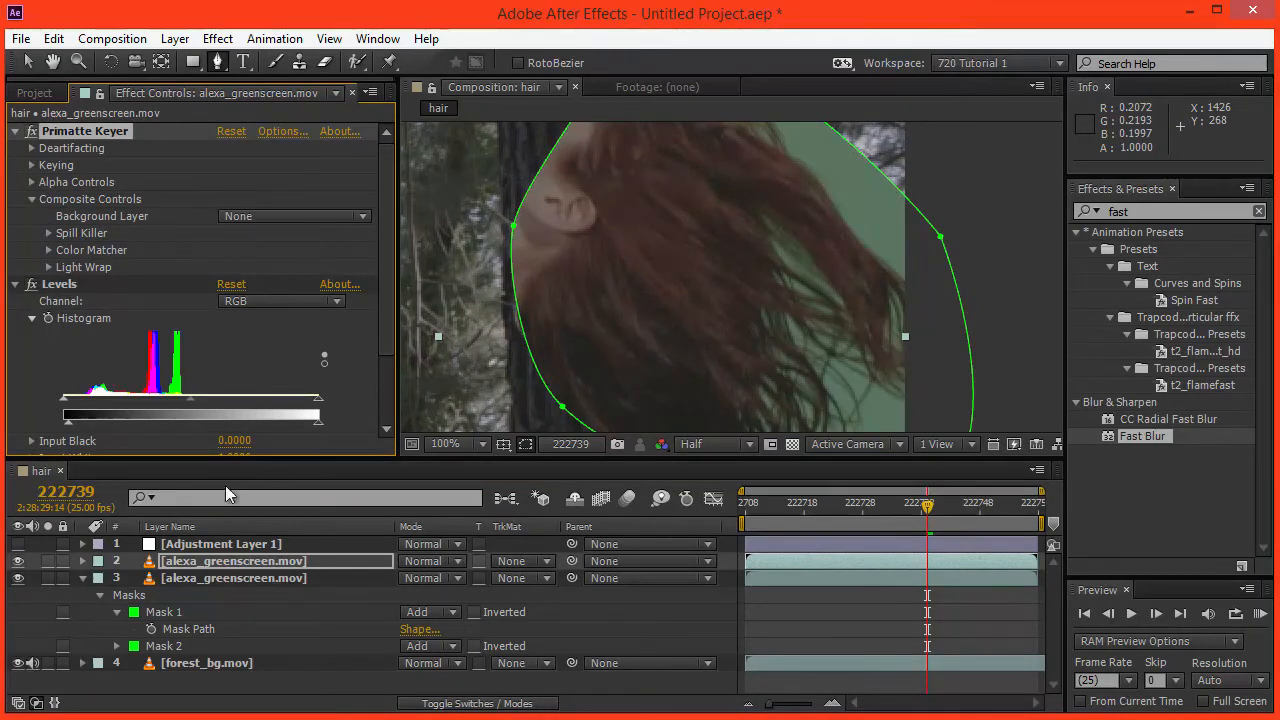
{"action": "key", "text": "m"}
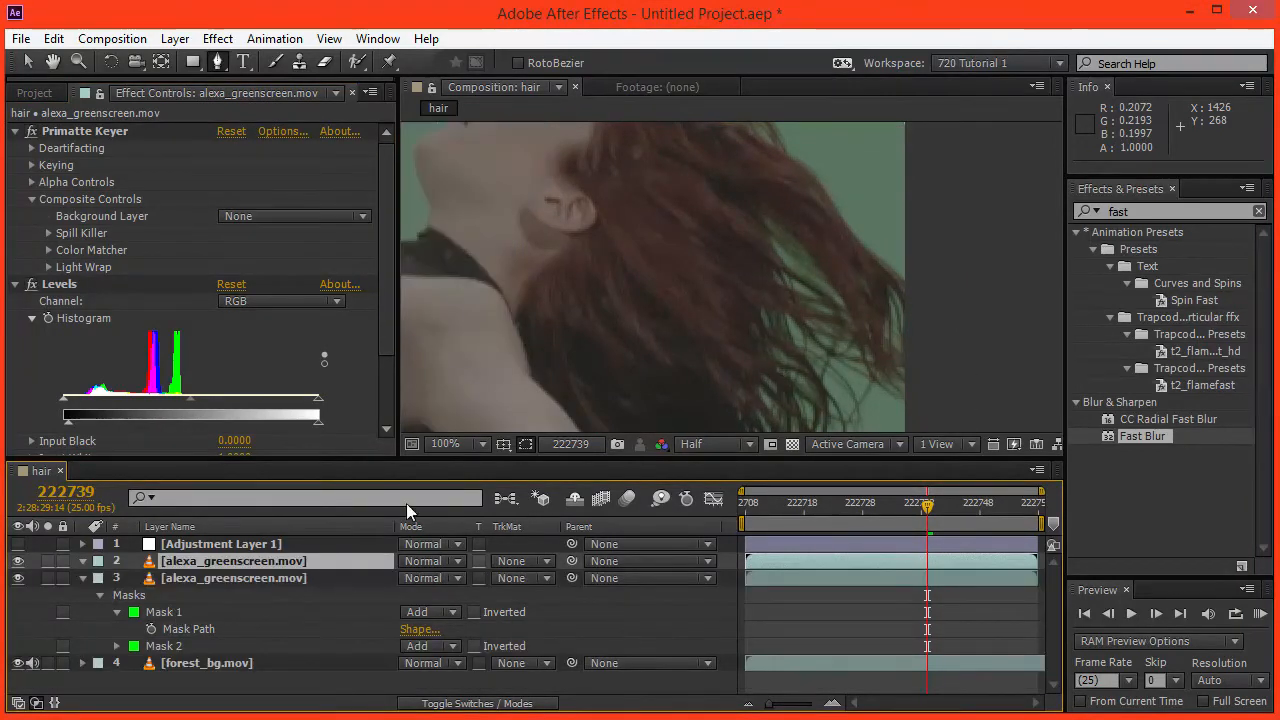
{"action": "mouse_move", "coordinate": [658, 251]}
{"action": "left_mouse_down"}
{"action": "mouse_move", "coordinate": [1015, 248]}
{"action": "mouse_move", "coordinate": [700, 350]}
{"action": "left_mouse_up"}
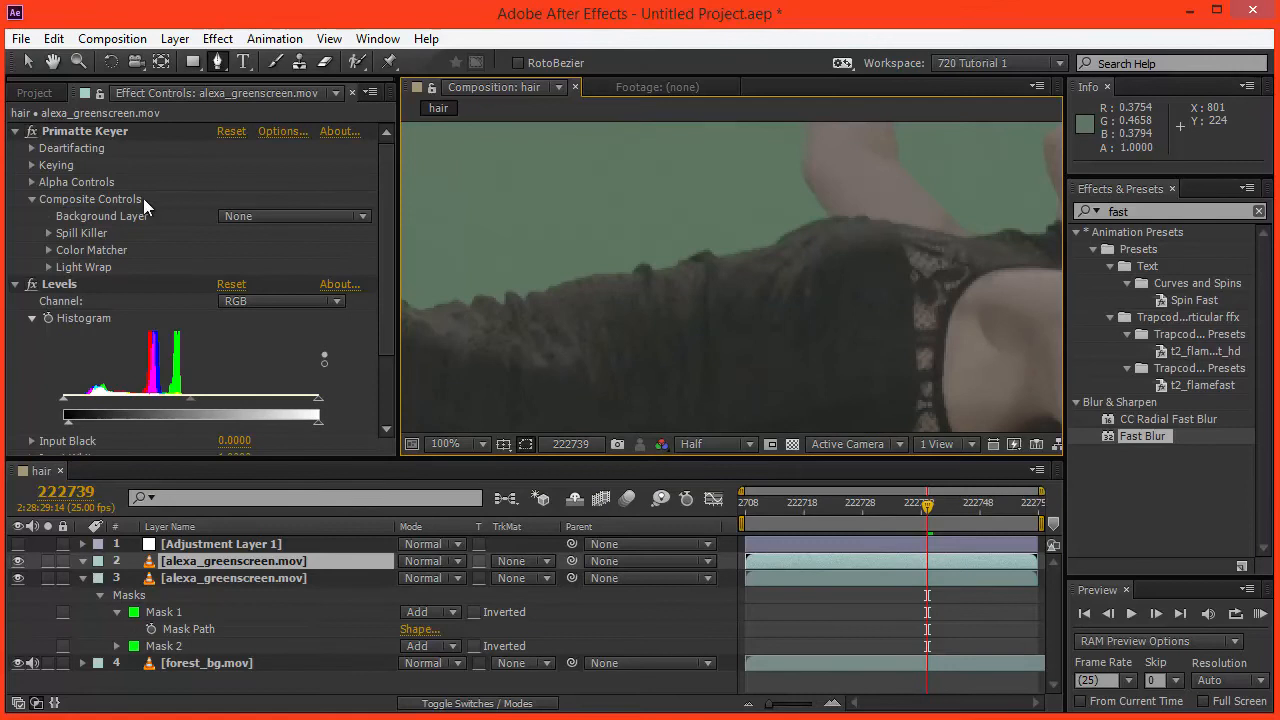
Step: Use SELECT BG in the Keying section to sample the green backdrop and key it out on the top copy
{"action": "left_click", "coordinate": [31, 198]}
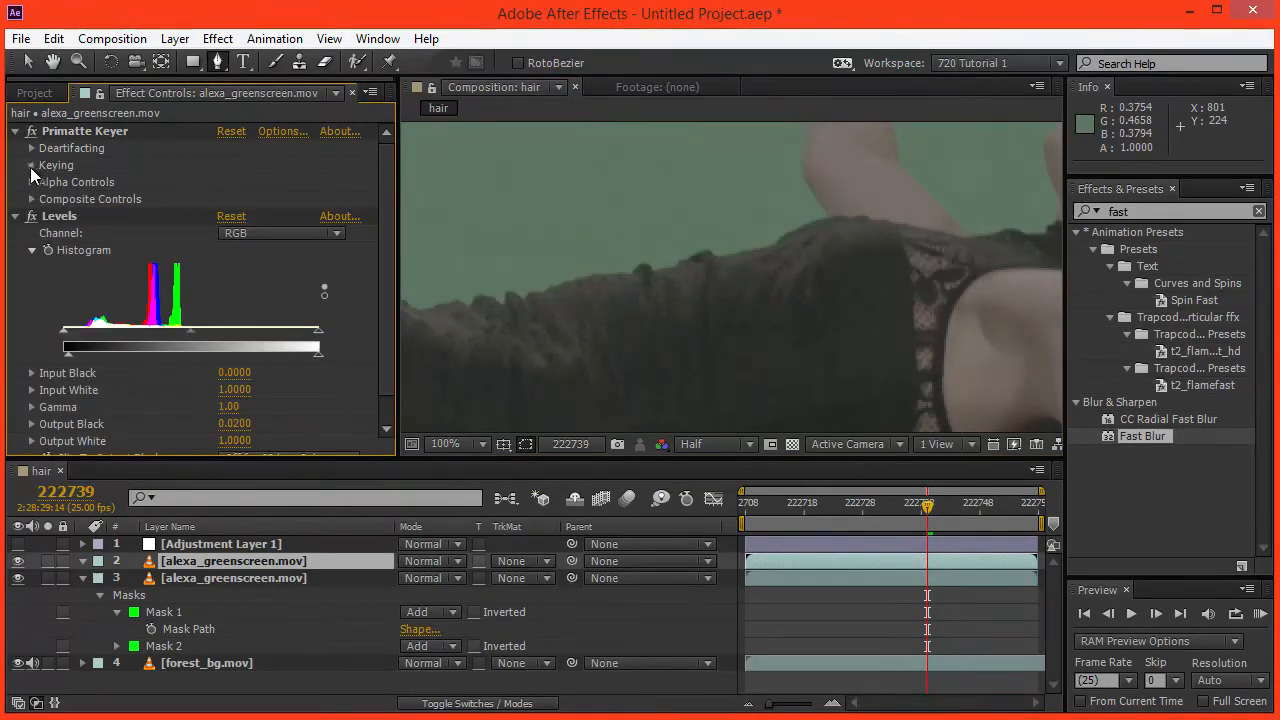
{"action": "left_click", "coordinate": [31, 165]}
{"action": "left_click", "coordinate": [113, 398]}
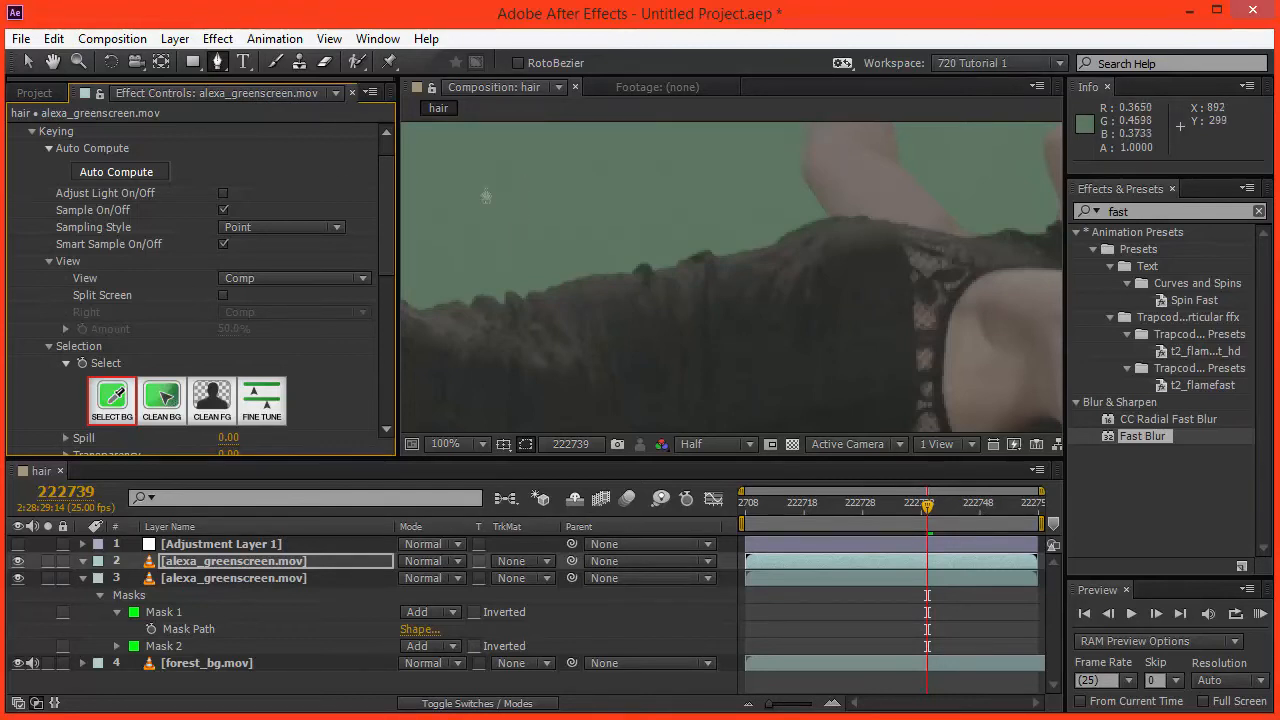
{"action": "left_click", "coordinate": [31, 63]}
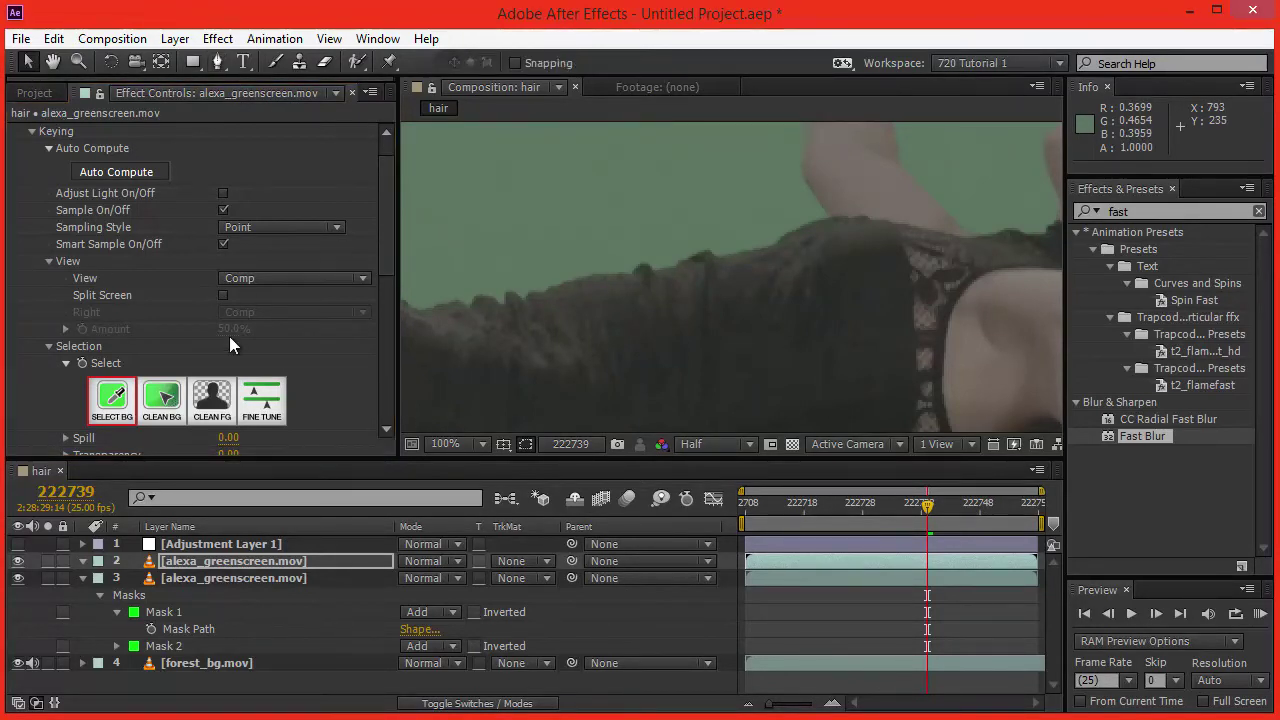
{"action": "left_click", "coordinate": [110, 400]}
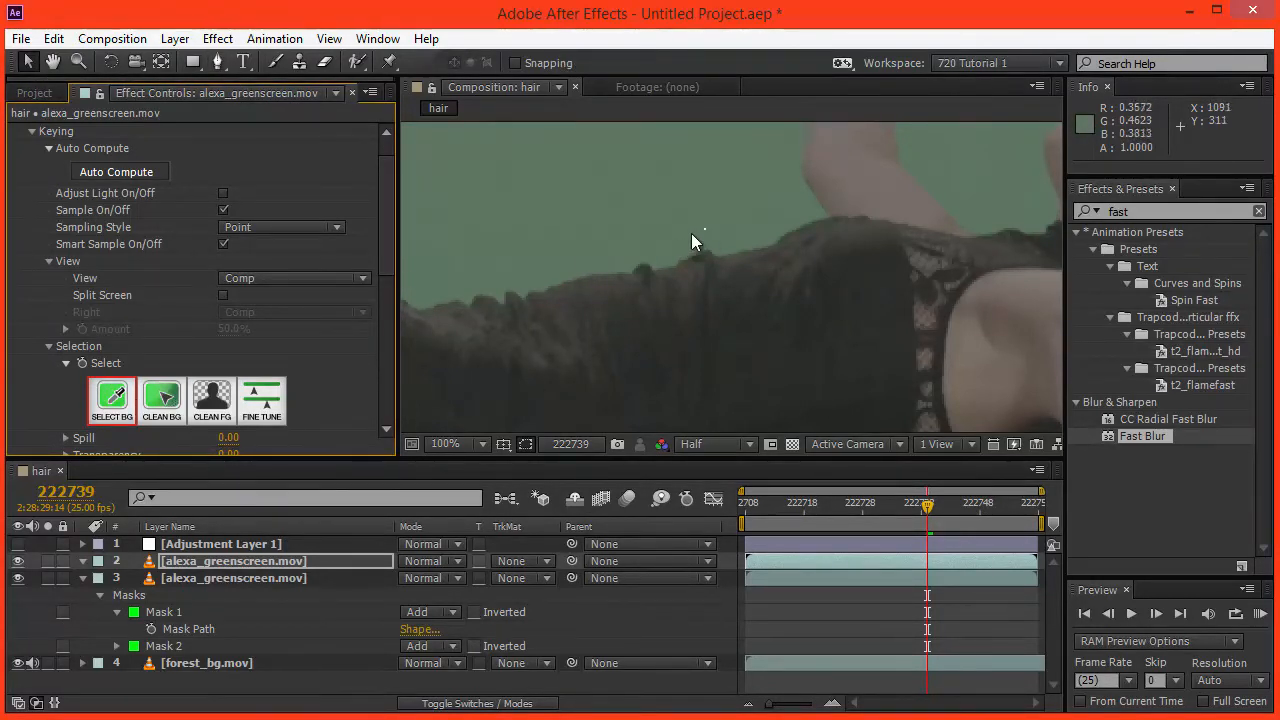
{"action": "left_click", "coordinate": [597, 248]}
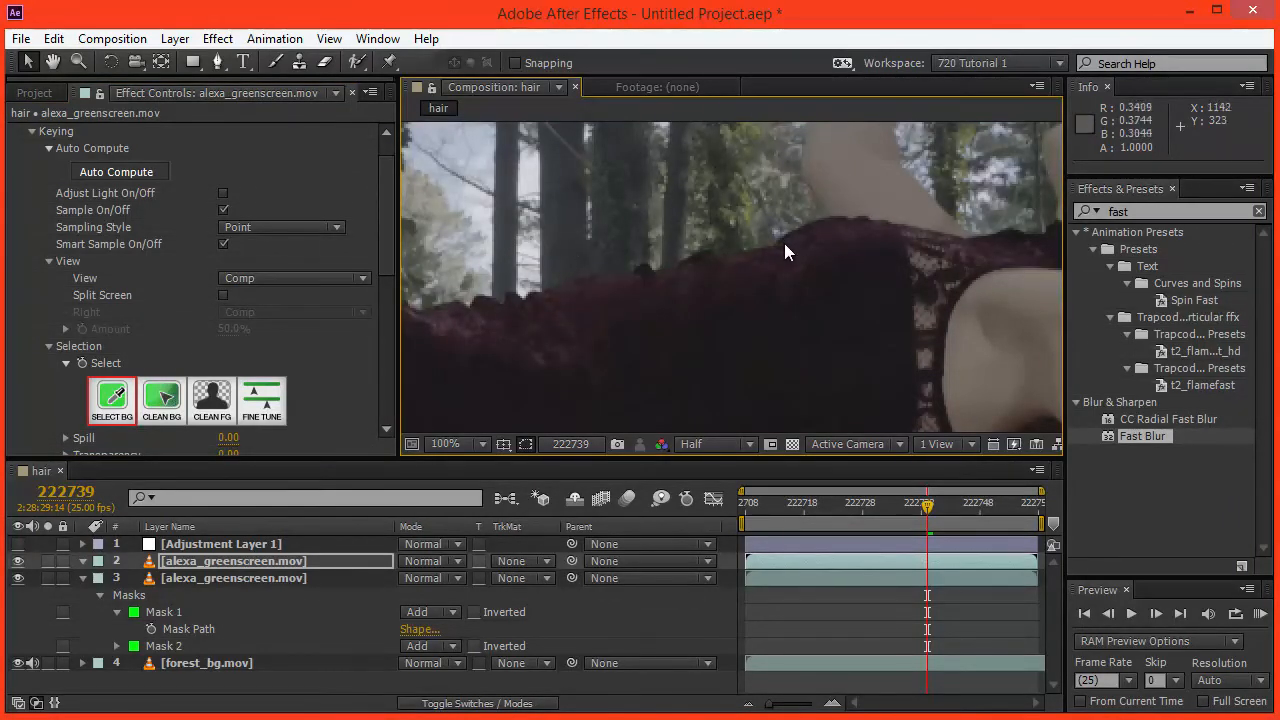
{"action": "left_click_drag", "start_coordinate": [784, 243], "coordinate": [640, 320]}
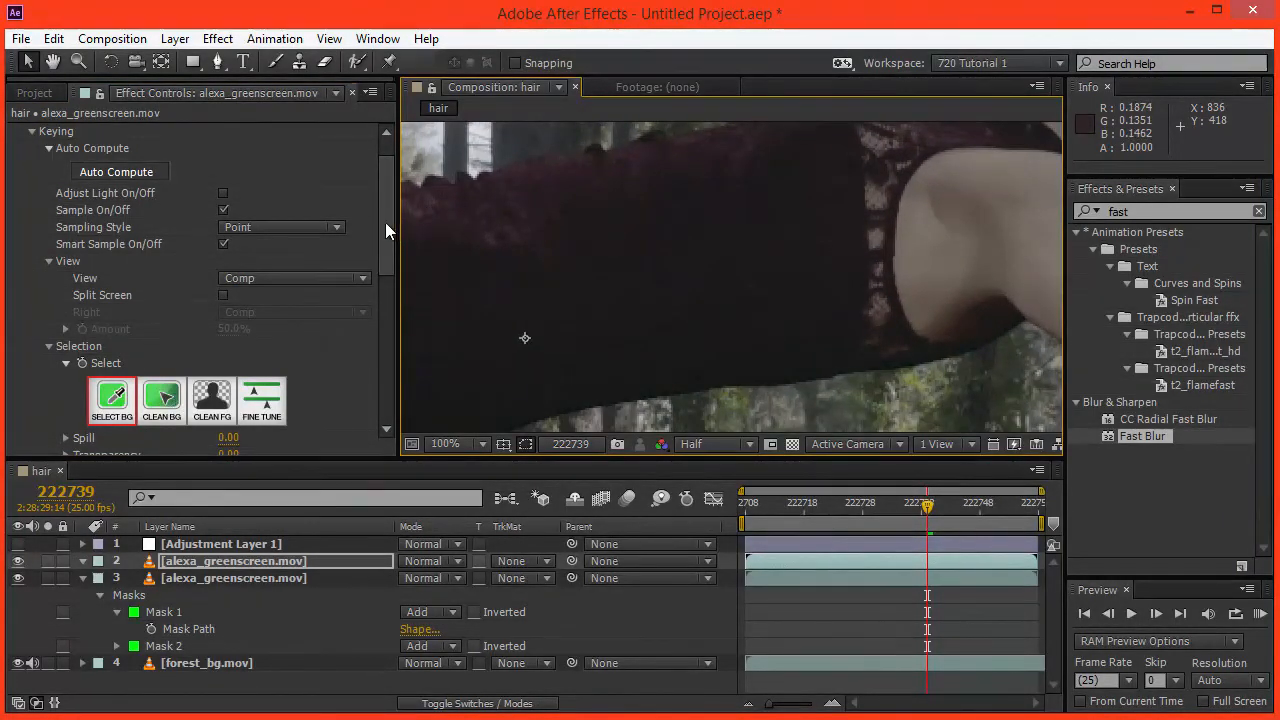
{"action": "left_click_drag", "start_coordinate": [386, 222], "coordinate": [386, 283]}
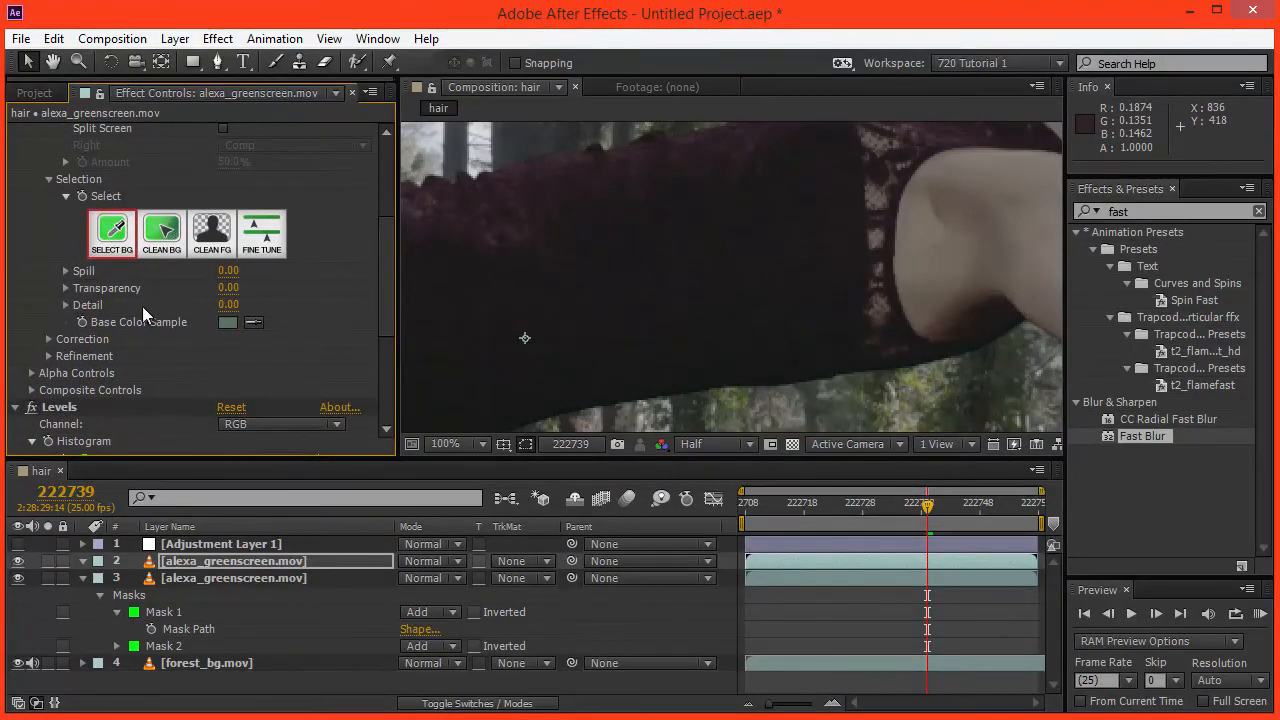
Step: Paint SPILL PLUS samples across the dark dress from the Refinement section, then undo them
{"action": "left_click", "coordinate": [50, 358]}
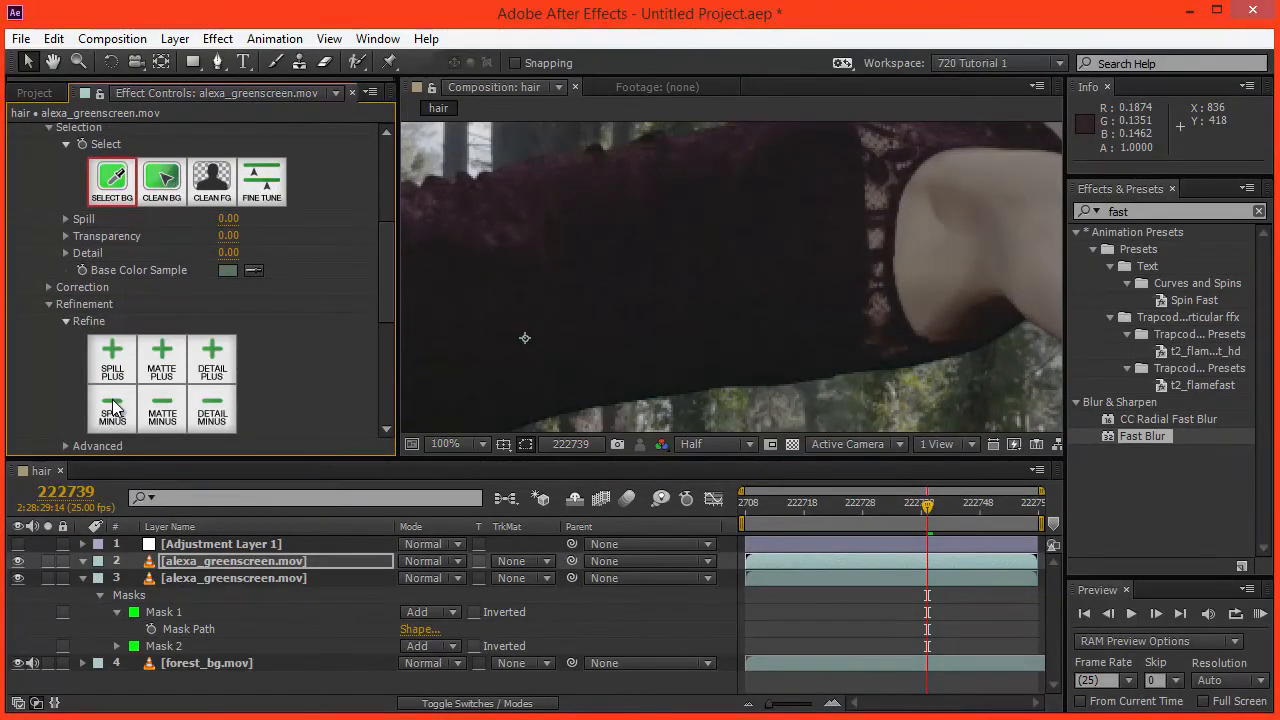
{"action": "left_click", "coordinate": [112, 358]}
{"action": "left_click_drag", "start_coordinate": [563, 257], "coordinate": [650, 229]}
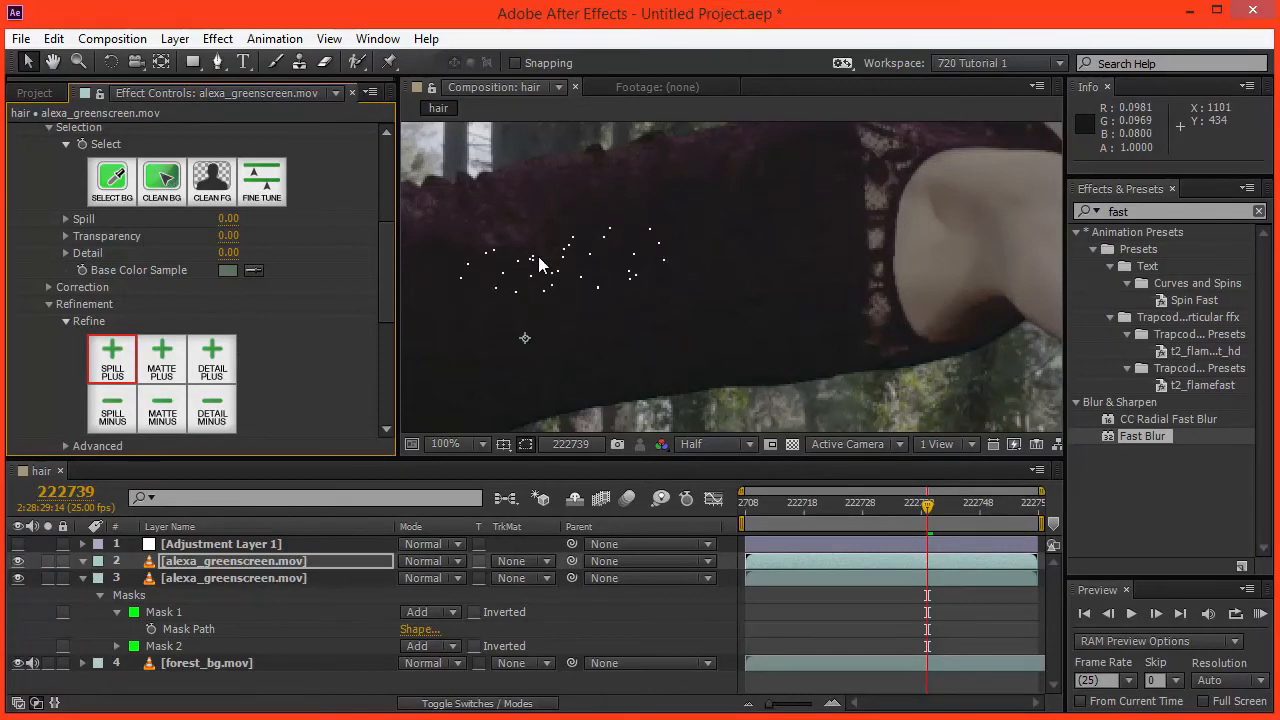
{"action": "left_click", "coordinate": [475, 250]}
{"action": "left_click_drag", "start_coordinate": [472, 261], "coordinate": [541, 304]}
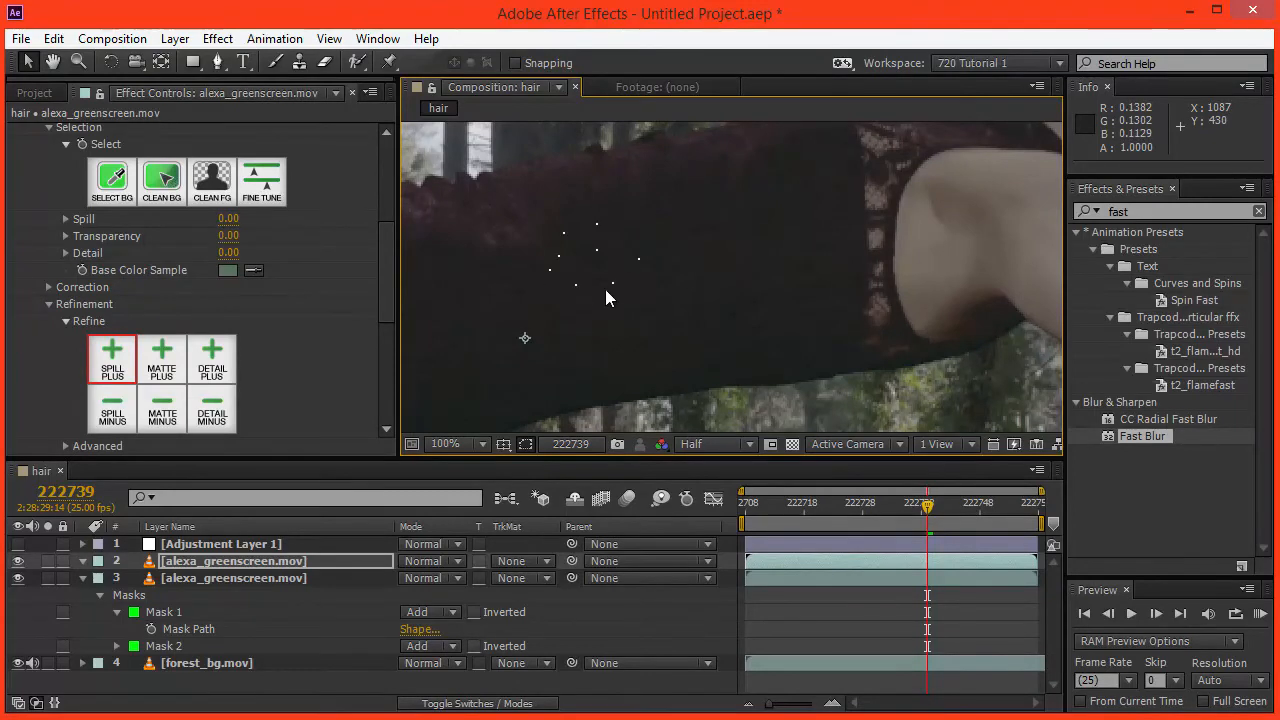
{"action": "mouse_move", "coordinate": [670, 308]}
{"action": "left_mouse_down"}
{"action": "mouse_move", "coordinate": [442, 294]}
{"action": "mouse_move", "coordinate": [528, 253]}
{"action": "left_mouse_up"}
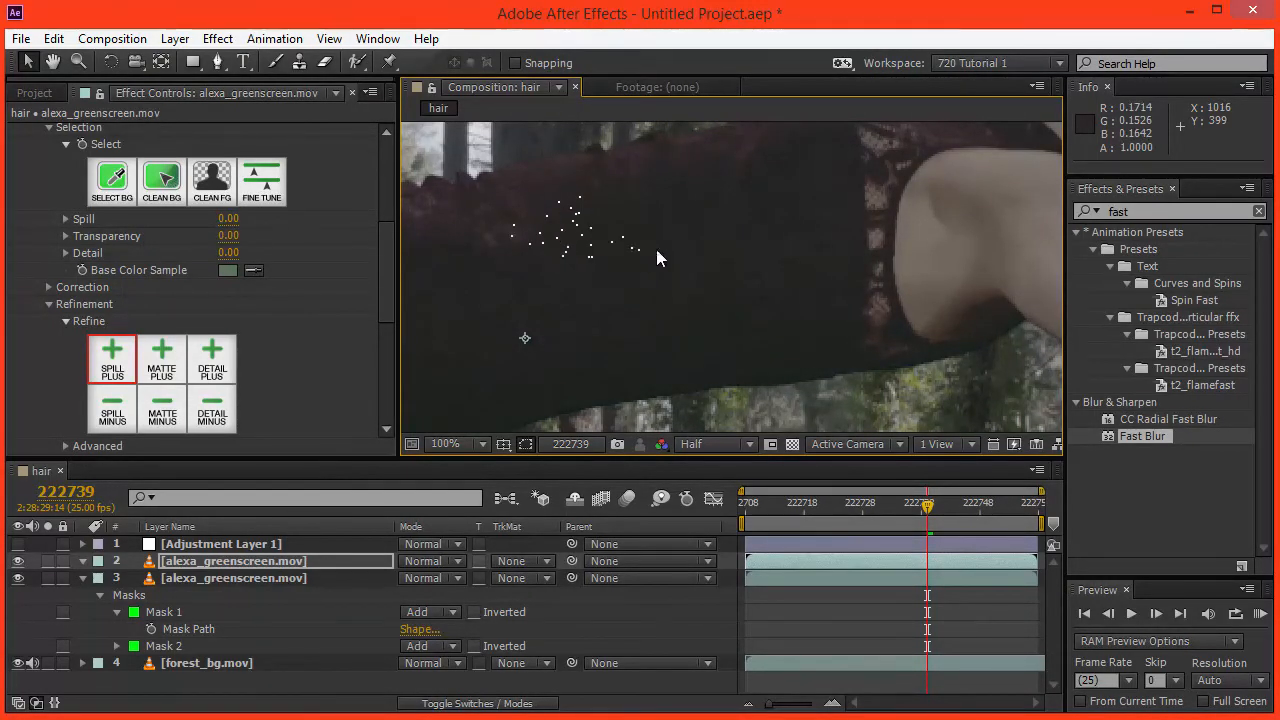
{"action": "key", "text": "ctrl+z"}
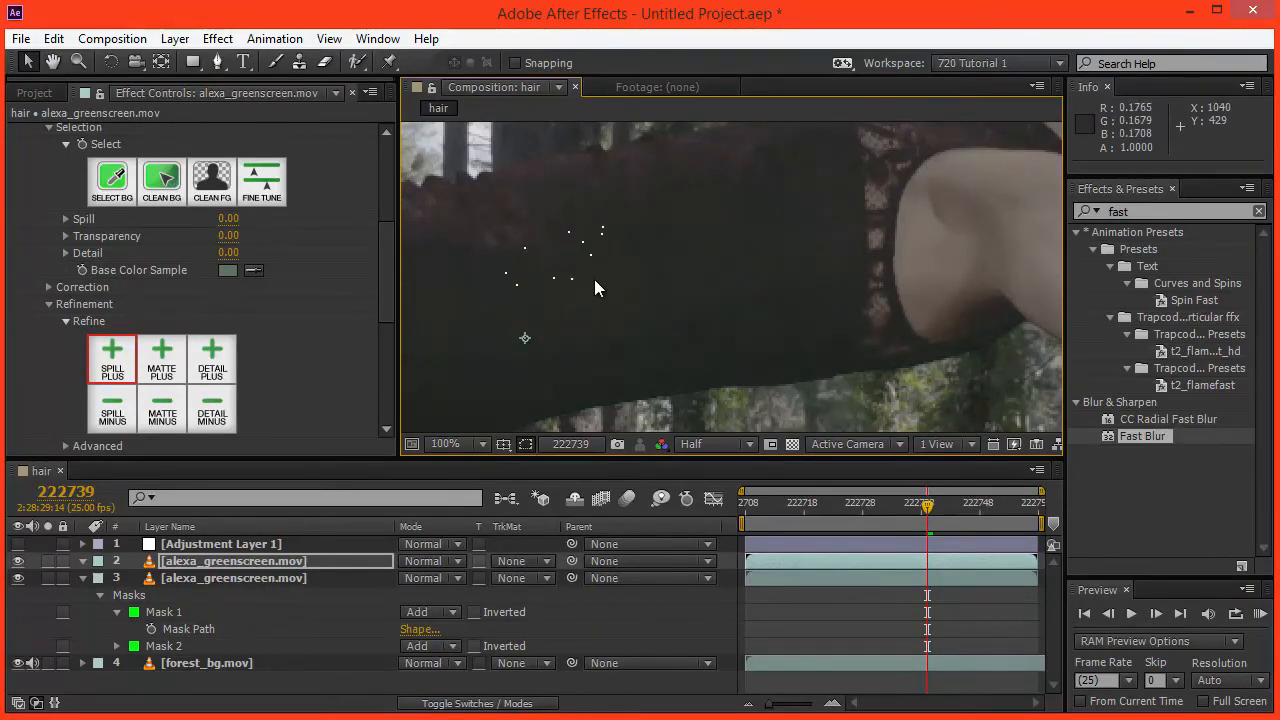
{"action": "key", "text": "ctrl+z"}
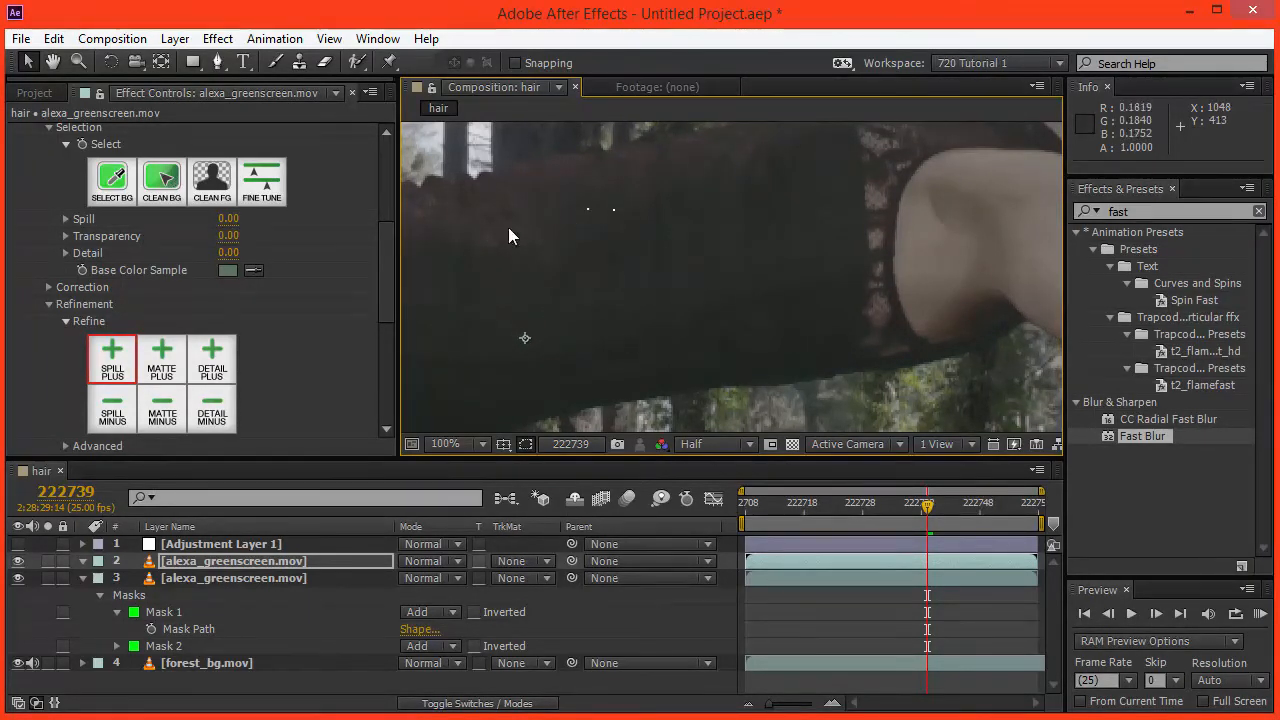
{"action": "left_click_drag", "start_coordinate": [388, 265], "coordinate": [390, 175]}
{"action": "scroll", "coordinate": [390, 171], "scroll_direction": "up", "scroll_amount": 2}
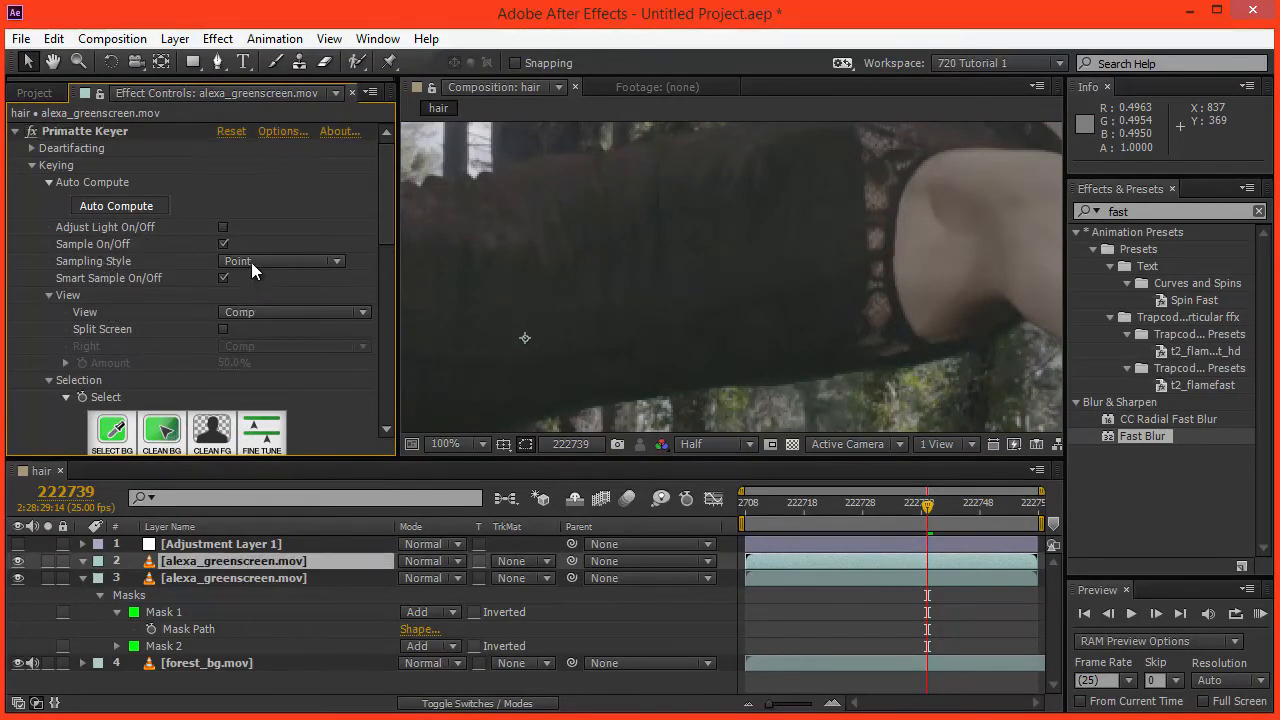
Step: Set Sampling Style to Rectangle and take a rectangular sample from the dress
{"action": "left_click", "coordinate": [280, 261]}
{"action": "left_click", "coordinate": [260, 304]}
{"action": "left_click_drag", "start_coordinate": [660, 296], "coordinate": [480, 214]}
{"action": "left_click", "coordinate": [451, 318]}
{"action": "left_click_drag", "start_coordinate": [571, 187], "coordinate": [526, 173]}
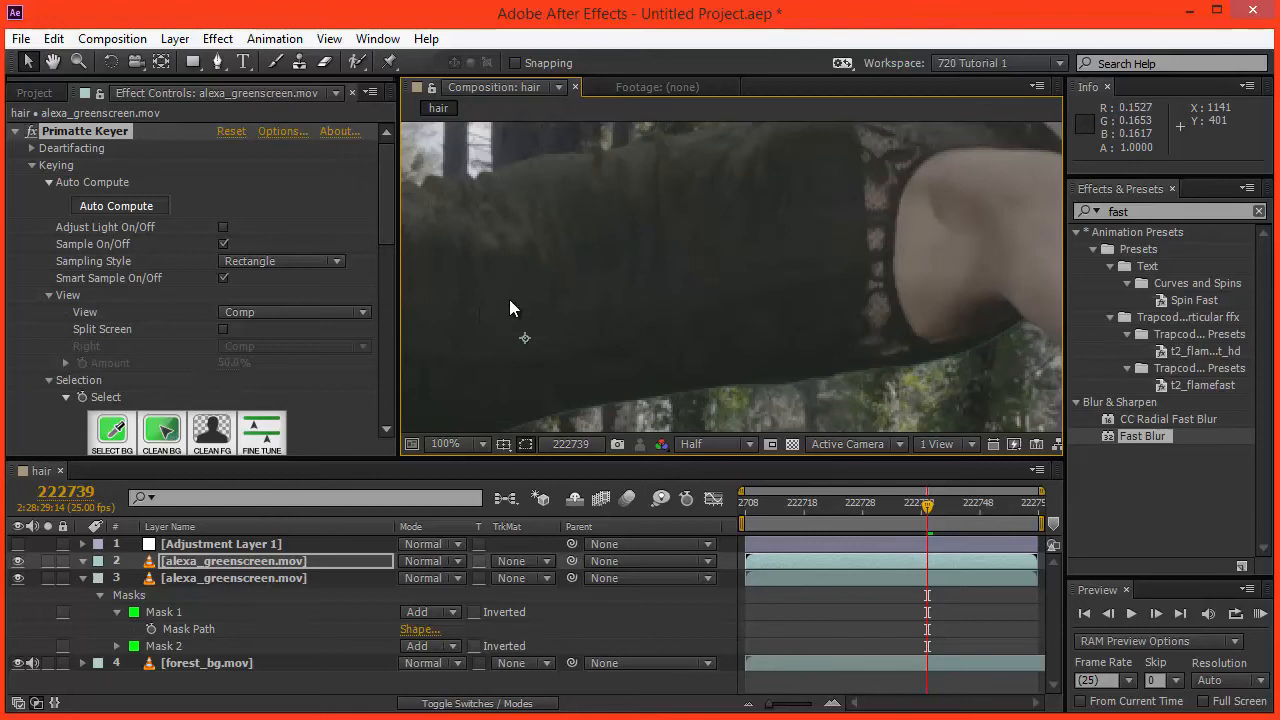
{"action": "scroll", "coordinate": [382, 284], "scroll_direction": "down", "scroll_amount": 8}
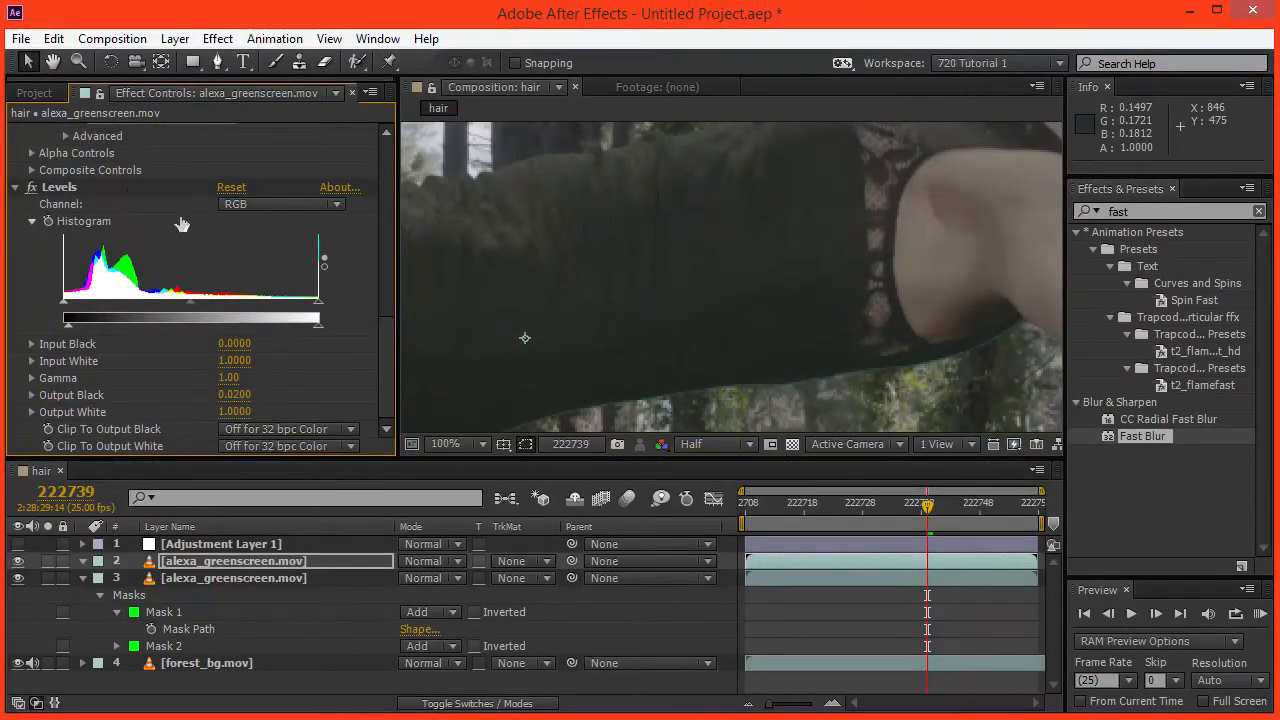
Step: Enable Spill Killer under Composite Controls and set its Color Mode to Green
{"action": "left_click", "coordinate": [31, 186]}
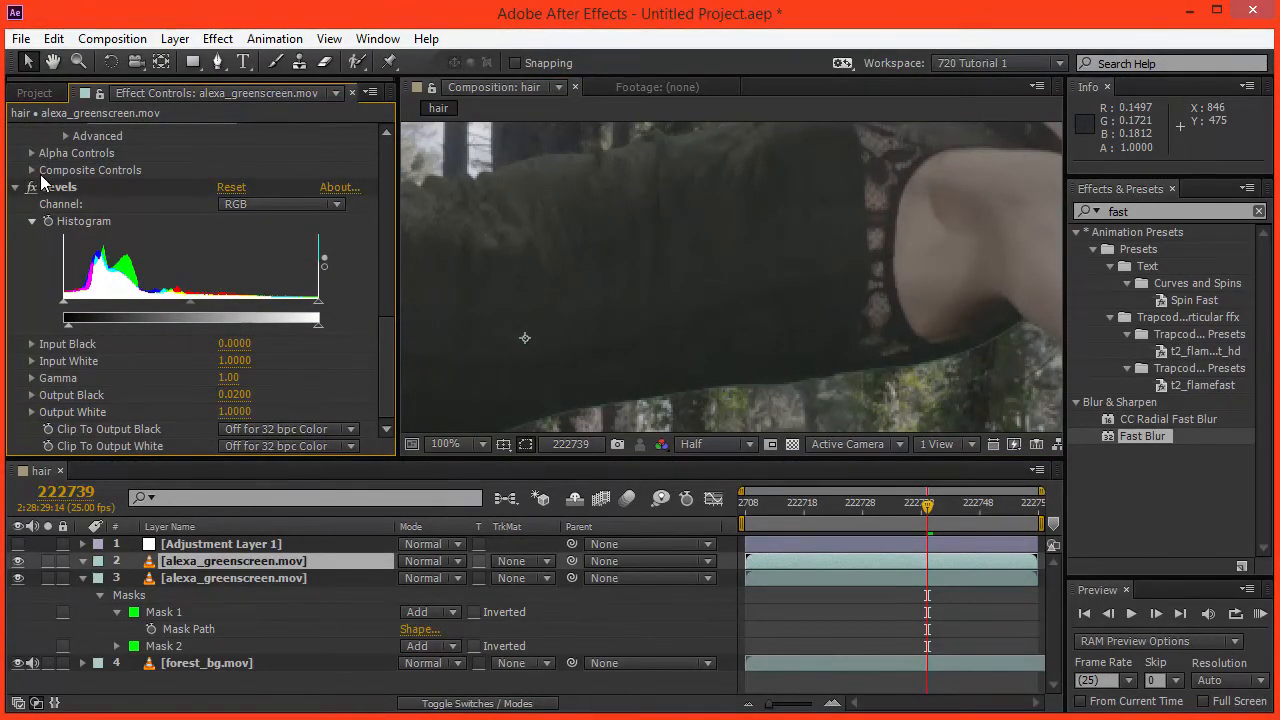
{"action": "left_click", "coordinate": [31, 170]}
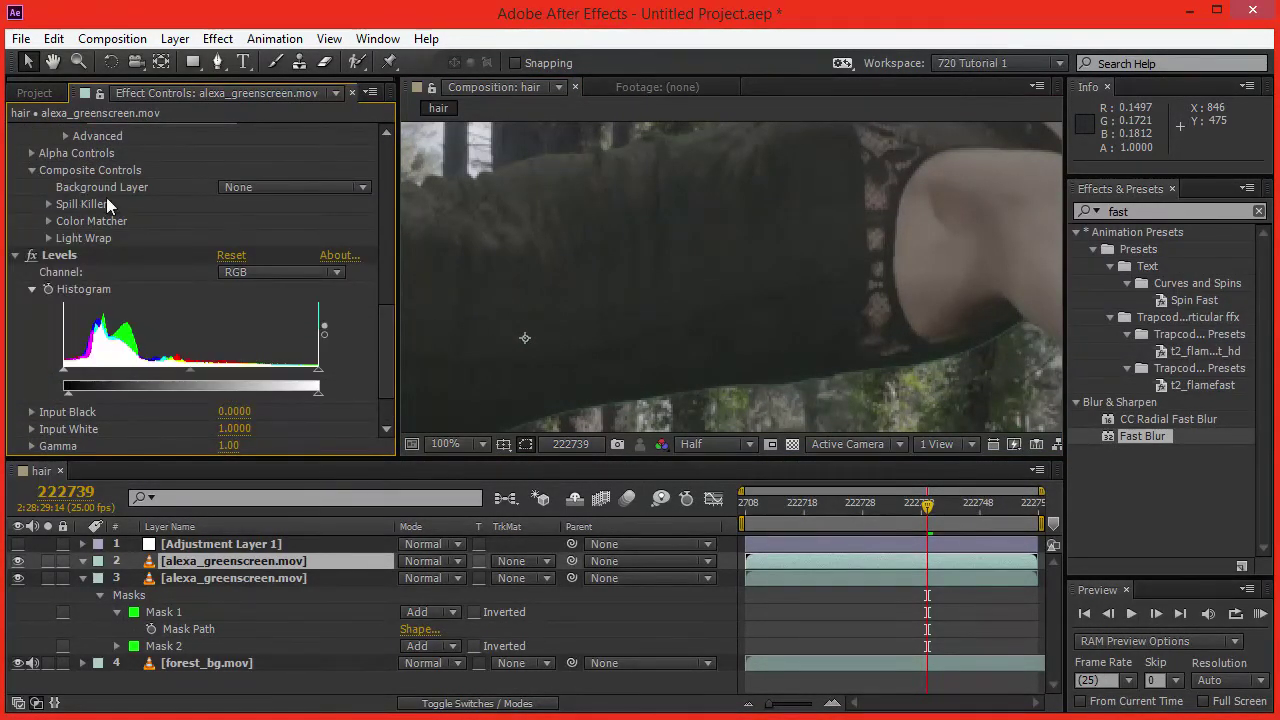
{"action": "left_click", "coordinate": [48, 204]}
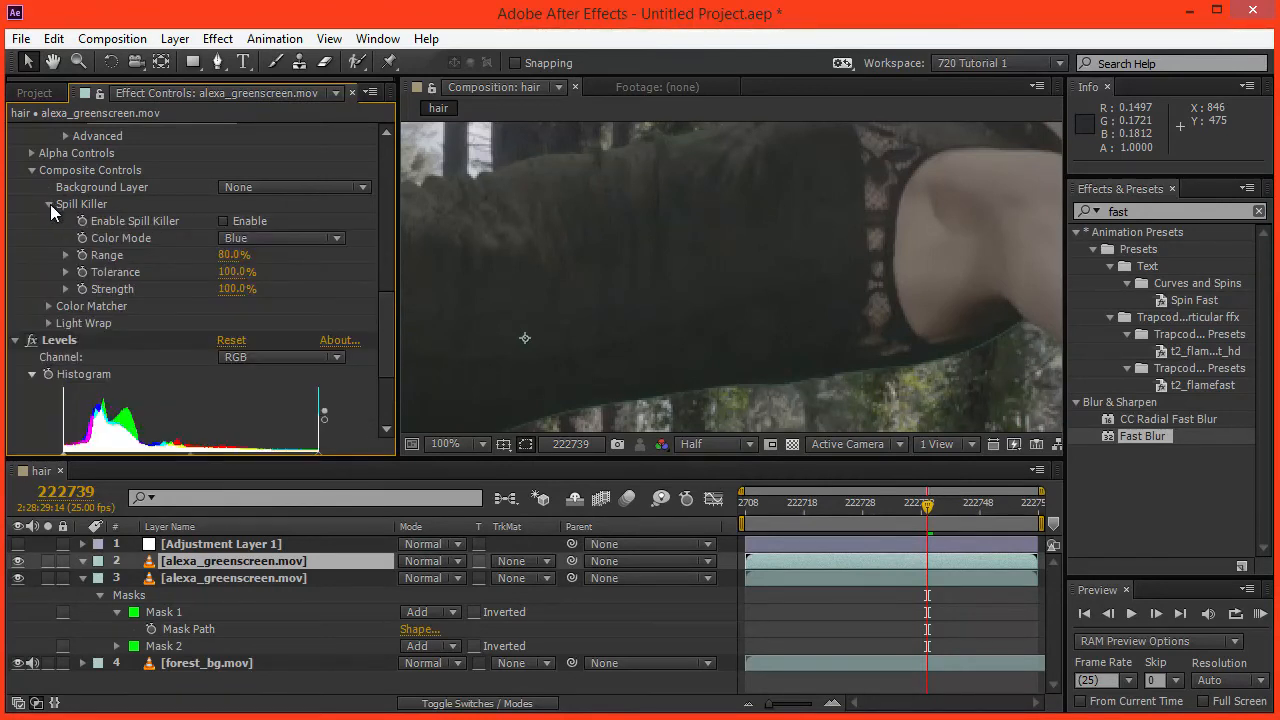
{"action": "left_click", "coordinate": [224, 221]}
{"action": "left_click", "coordinate": [280, 238]}
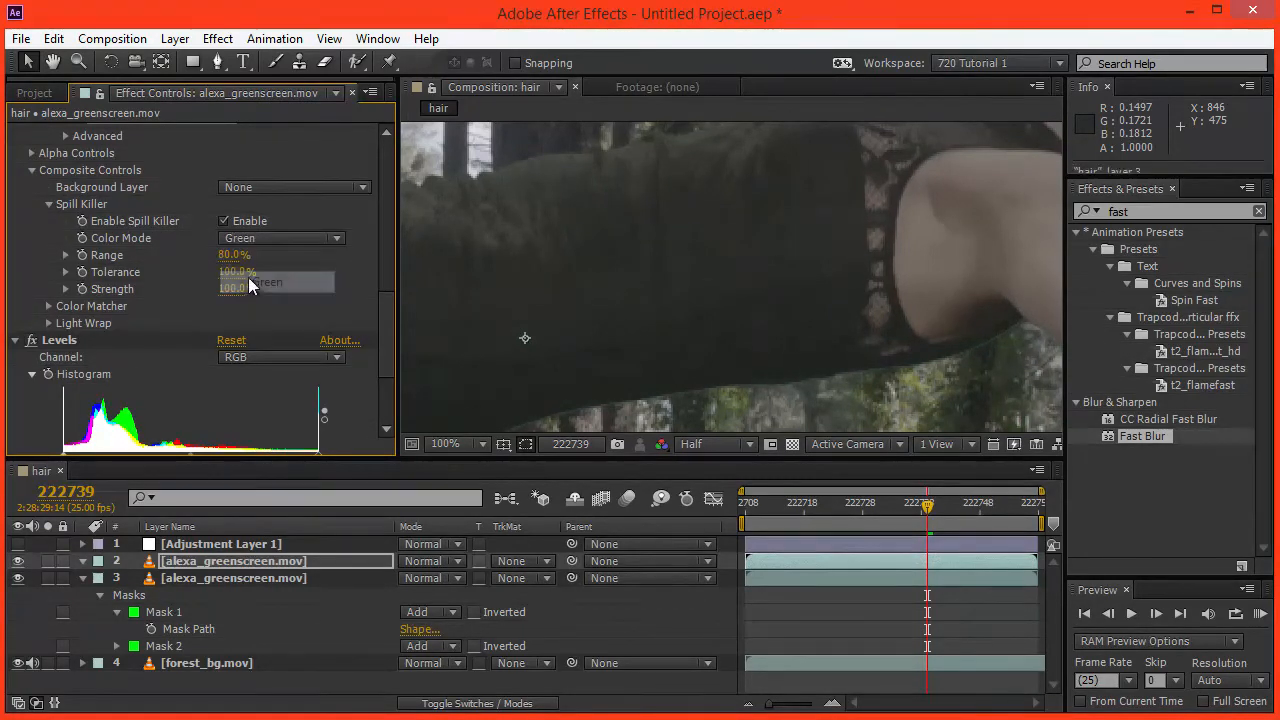
{"action": "left_click", "coordinate": [250, 277]}
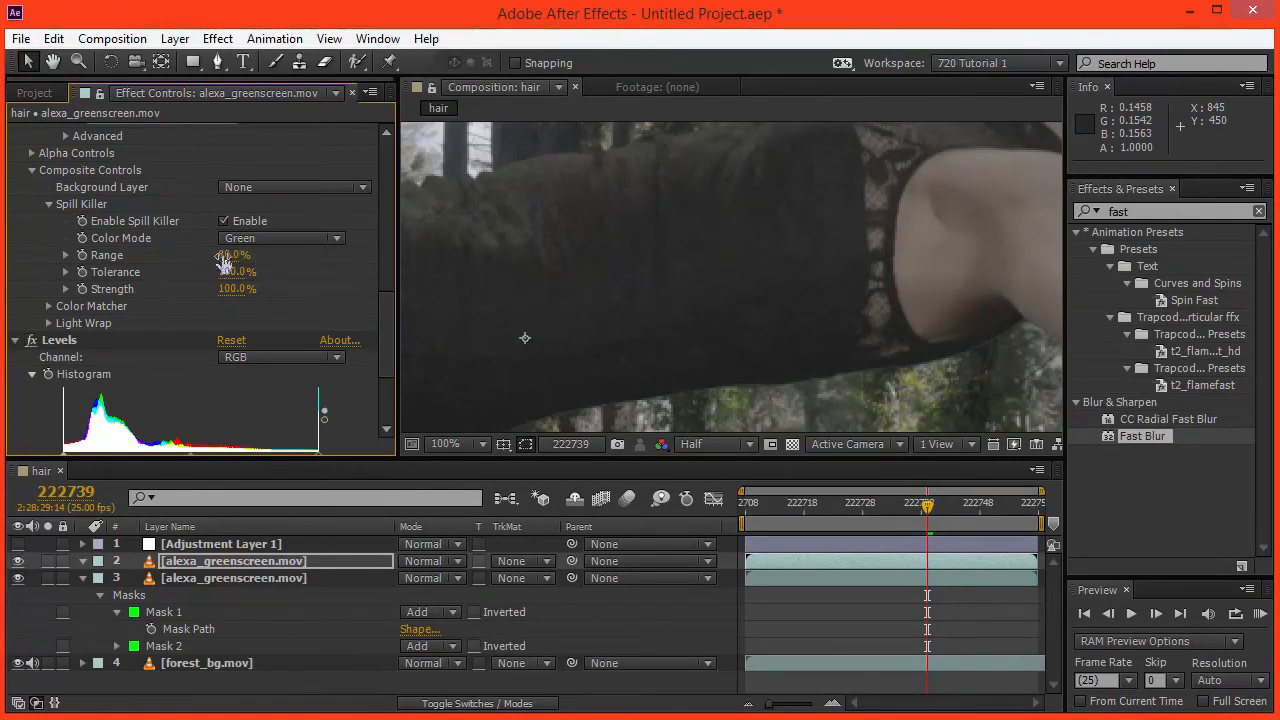
Step: Keep Tolerance at 100% and scrub Spill Killer Strength down to about 72%
{"action": "key", "text": "Return"}
{"action": "left_click_drag", "start_coordinate": [235, 289], "coordinate": [60, 292]}
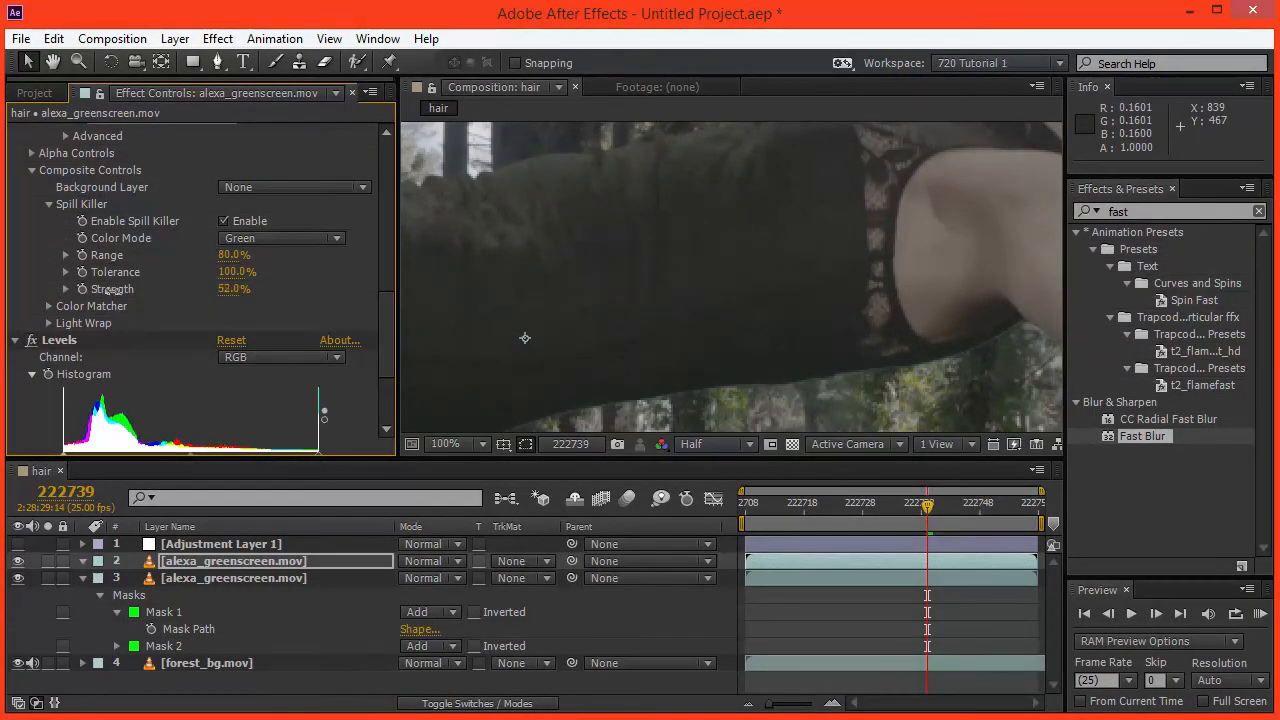
{"action": "left_click_drag", "start_coordinate": [128, 289], "coordinate": [124, 289]}
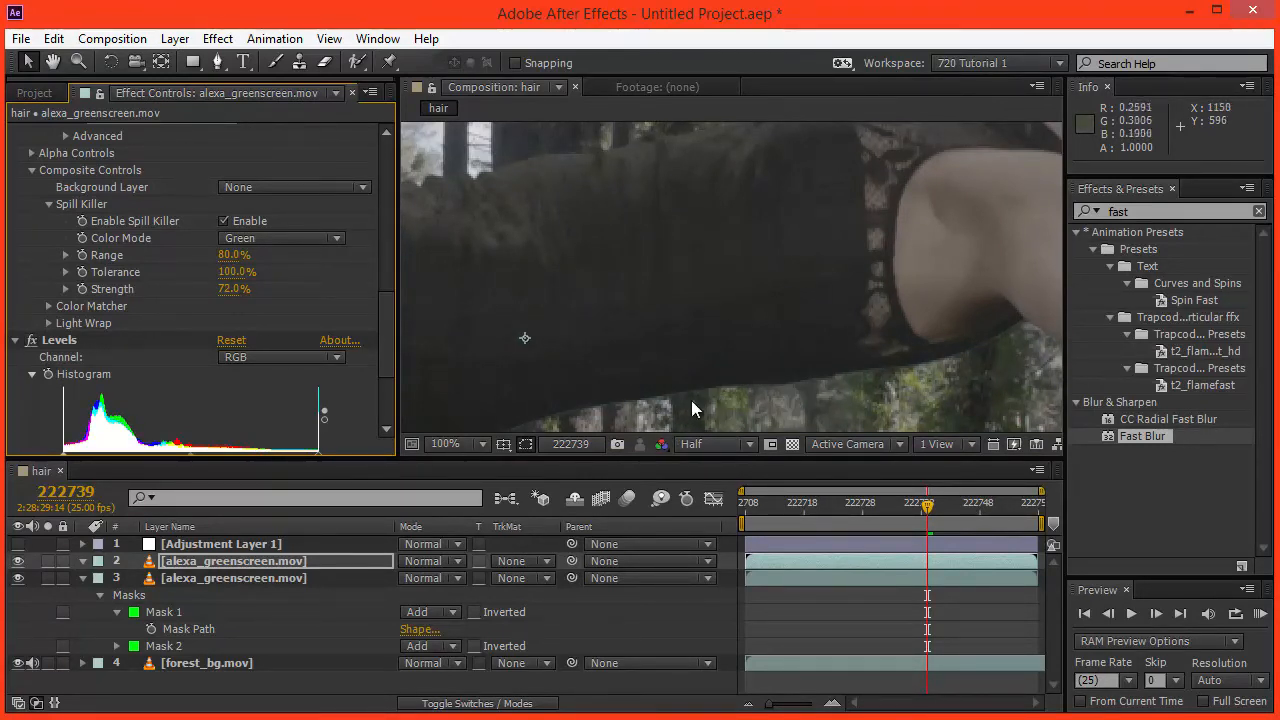
{"action": "scroll", "coordinate": [342, 214], "scroll_direction": "up", "scroll_amount": 3}
{"action": "scroll", "coordinate": [339, 209], "scroll_direction": "up", "scroll_amount": 3}
{"action": "scroll", "coordinate": [335, 200], "scroll_direction": "up", "scroll_amount": 2}
Step: With CLEAN BG chosen, solo the greenscreen layer in alpha view and turn noisy grey background solid black
{"action": "left_click", "coordinate": [162, 345]}
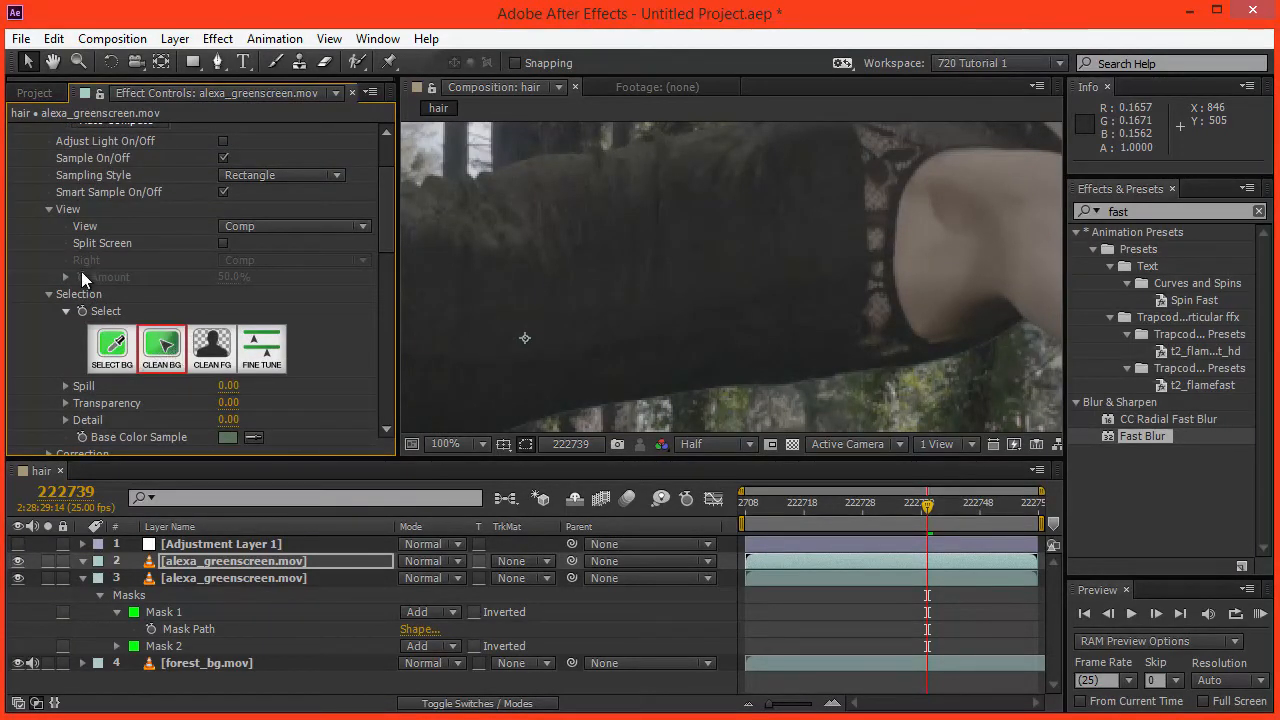
{"action": "left_click", "coordinate": [39, 557]}
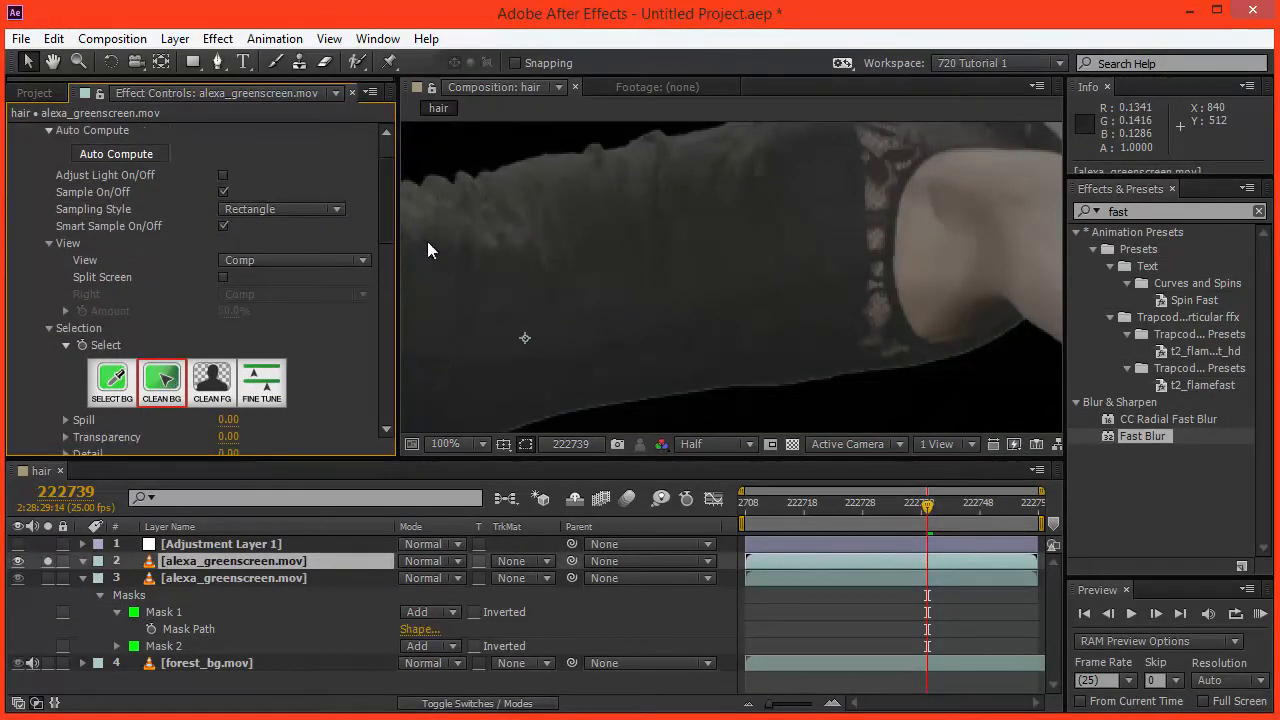
{"action": "left_click", "coordinate": [725, 281]}
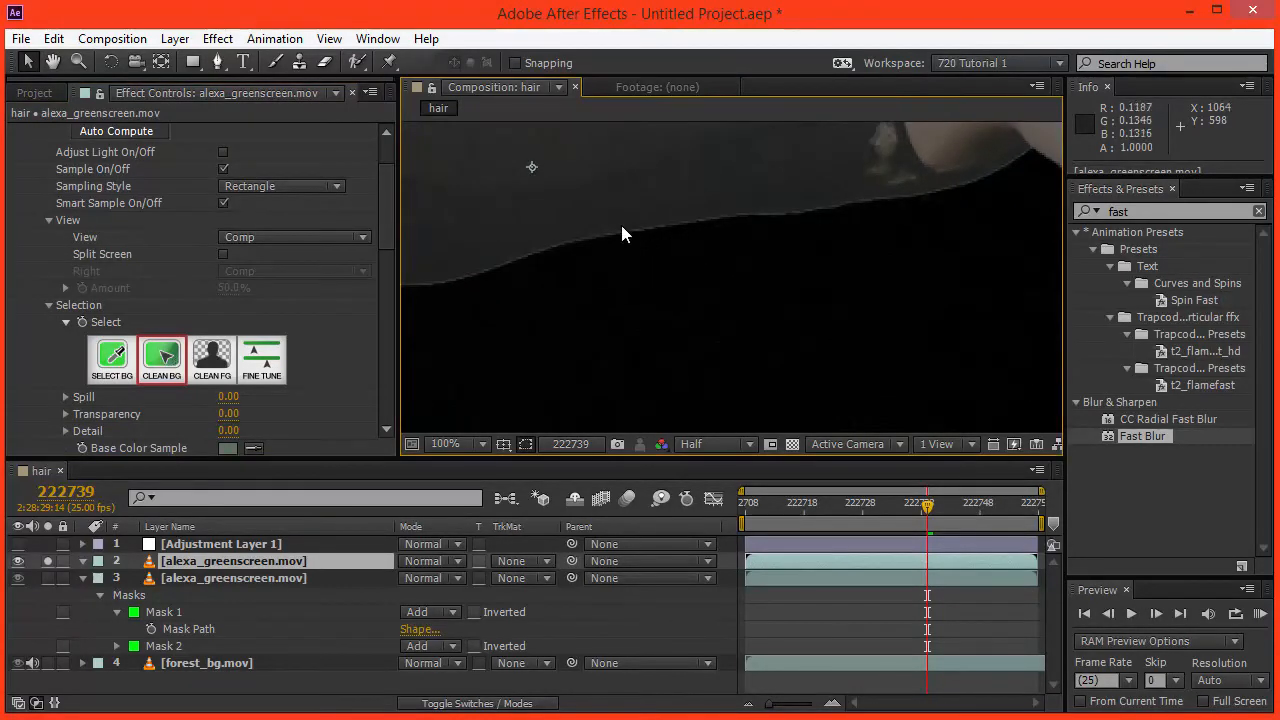
{"action": "scroll", "coordinate": [620, 190], "scroll_direction": "up", "scroll_amount": 1}
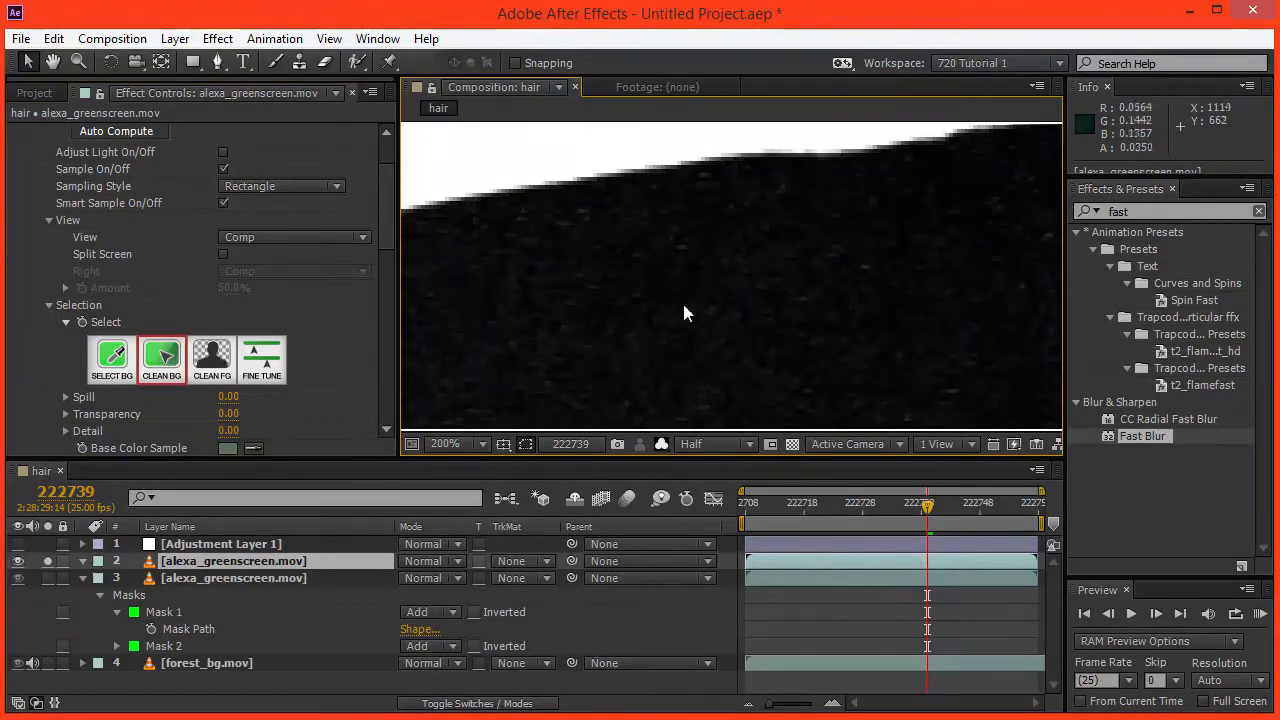
{"action": "mouse_move", "coordinate": [682, 300]}
{"action": "left_mouse_down"}
{"action": "mouse_move", "coordinate": [620, 290]}
{"action": "mouse_move", "coordinate": [567, 318]}
{"action": "left_mouse_up"}
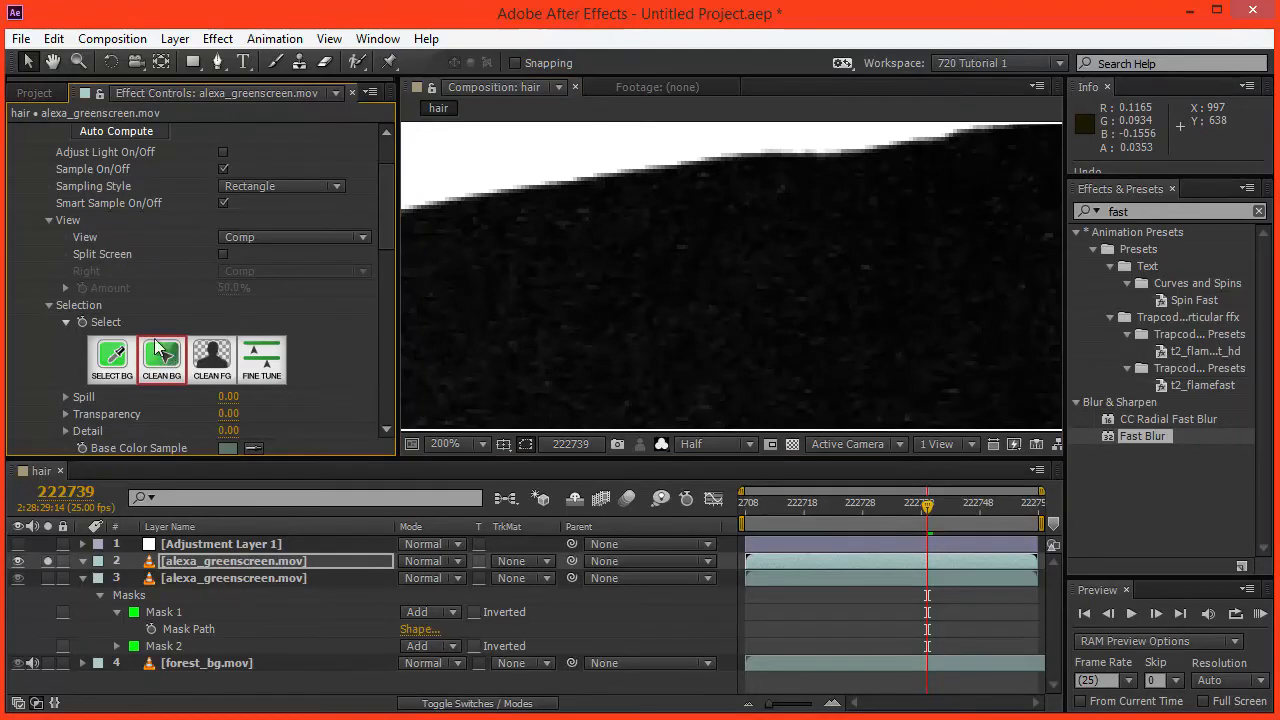
{"action": "left_click", "coordinate": [630, 310]}
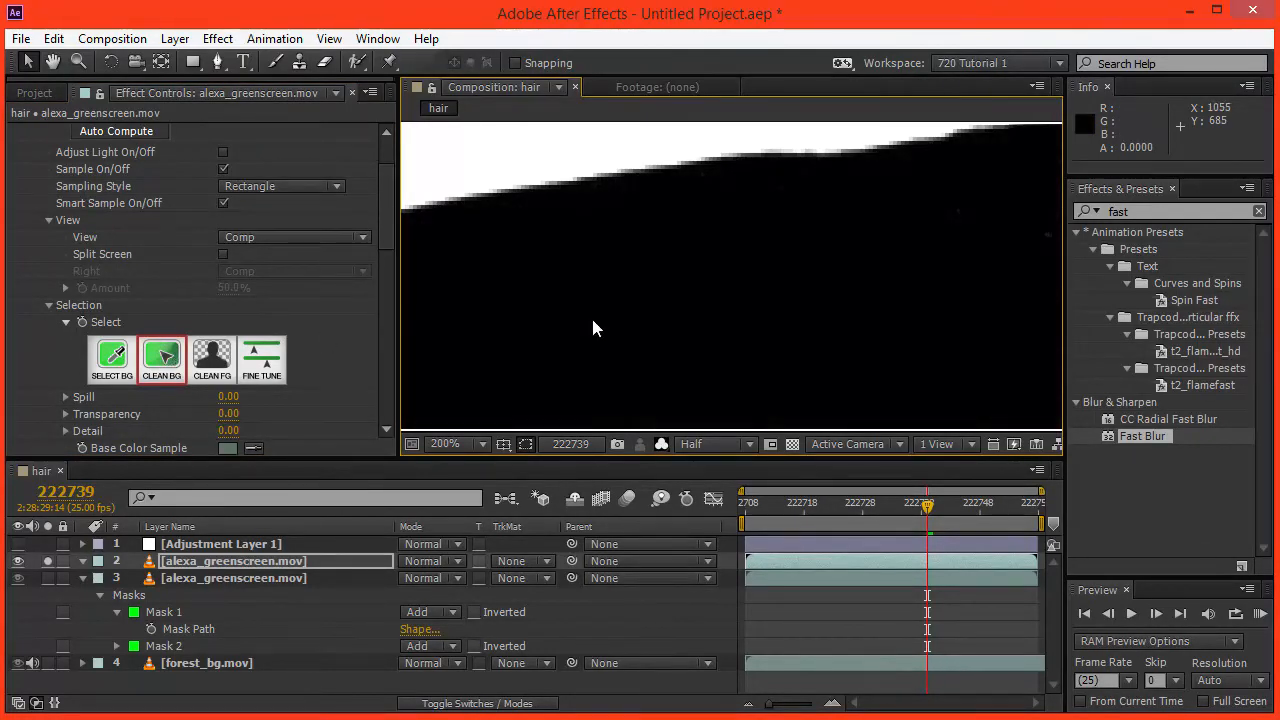
{"action": "left_click_drag", "start_coordinate": [654, 219], "coordinate": [740, 278]}
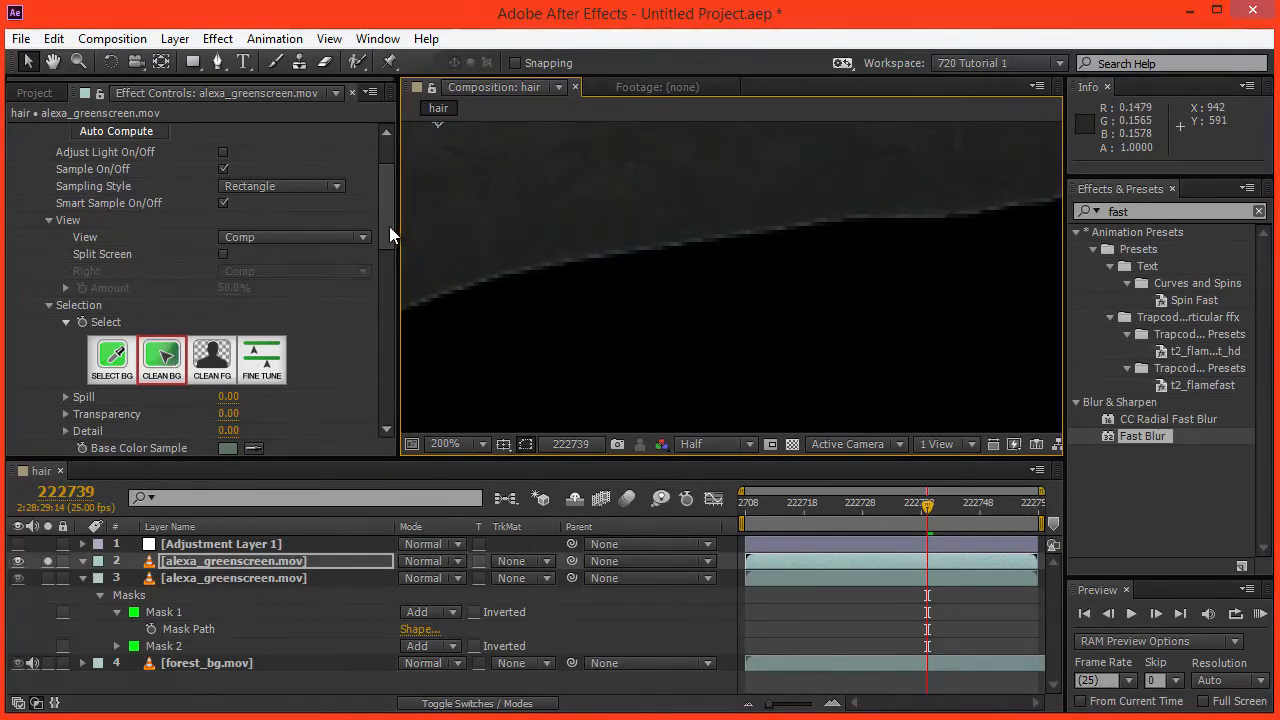
{"action": "mouse_move", "coordinate": [389, 170]}
{"action": "left_mouse_down"}
{"action": "mouse_move", "coordinate": [387, 301]}
{"action": "mouse_move", "coordinate": [380, 262]}
{"action": "mouse_move", "coordinate": [374, 290]}
{"action": "left_mouse_up"}
Step: Choose RESTORE DETAIL under Correction, inspect the matte edge zoomed in, and show the alpha channel with Alt+4
{"action": "left_click", "coordinate": [49, 228]}
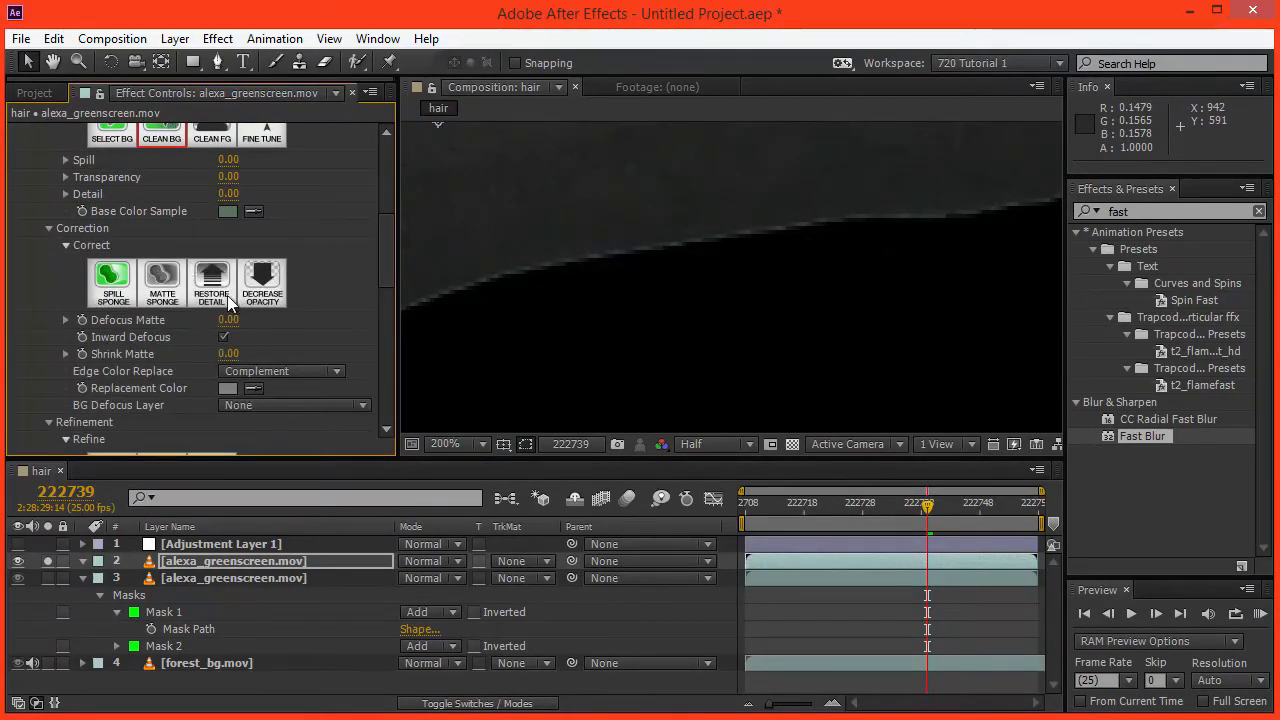
{"action": "left_click", "coordinate": [211, 283]}
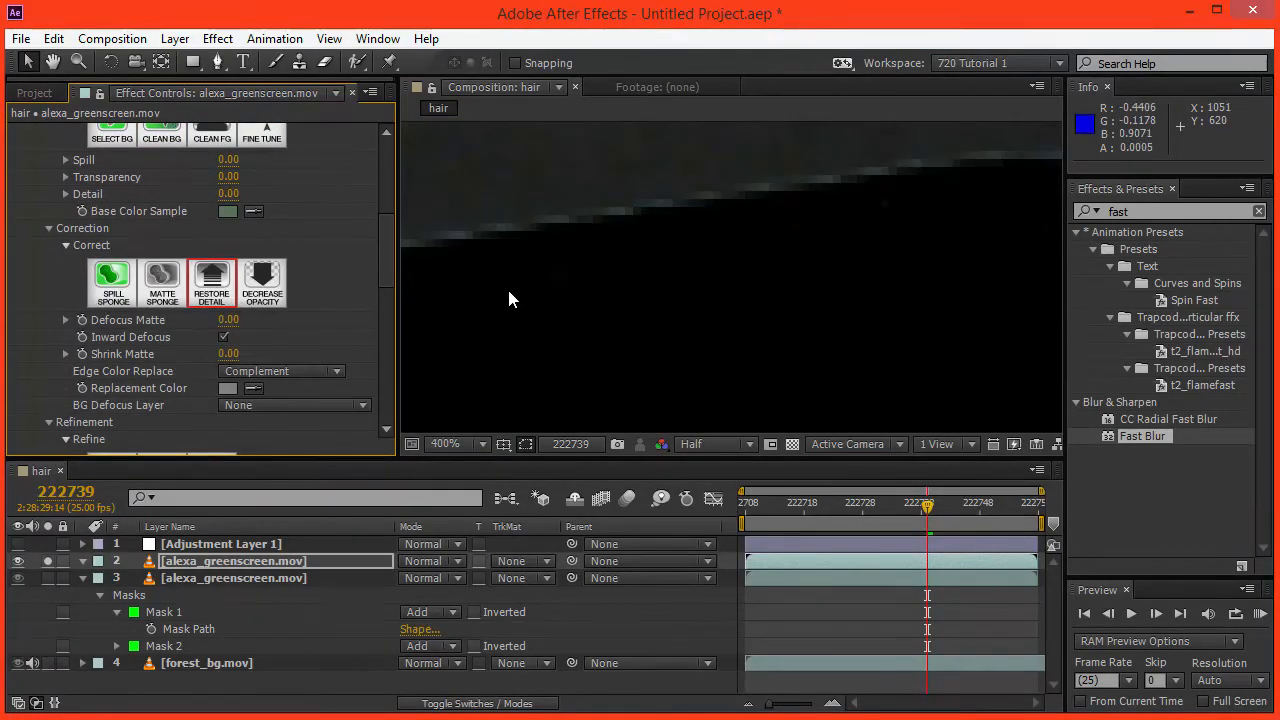
{"action": "scroll", "coordinate": [507, 286], "scroll_direction": "up", "scroll_amount": 2}
{"action": "scroll", "coordinate": [563, 260], "scroll_direction": "up", "scroll_amount": 2}
{"action": "left_click_drag", "start_coordinate": [574, 278], "coordinate": [726, 397]}
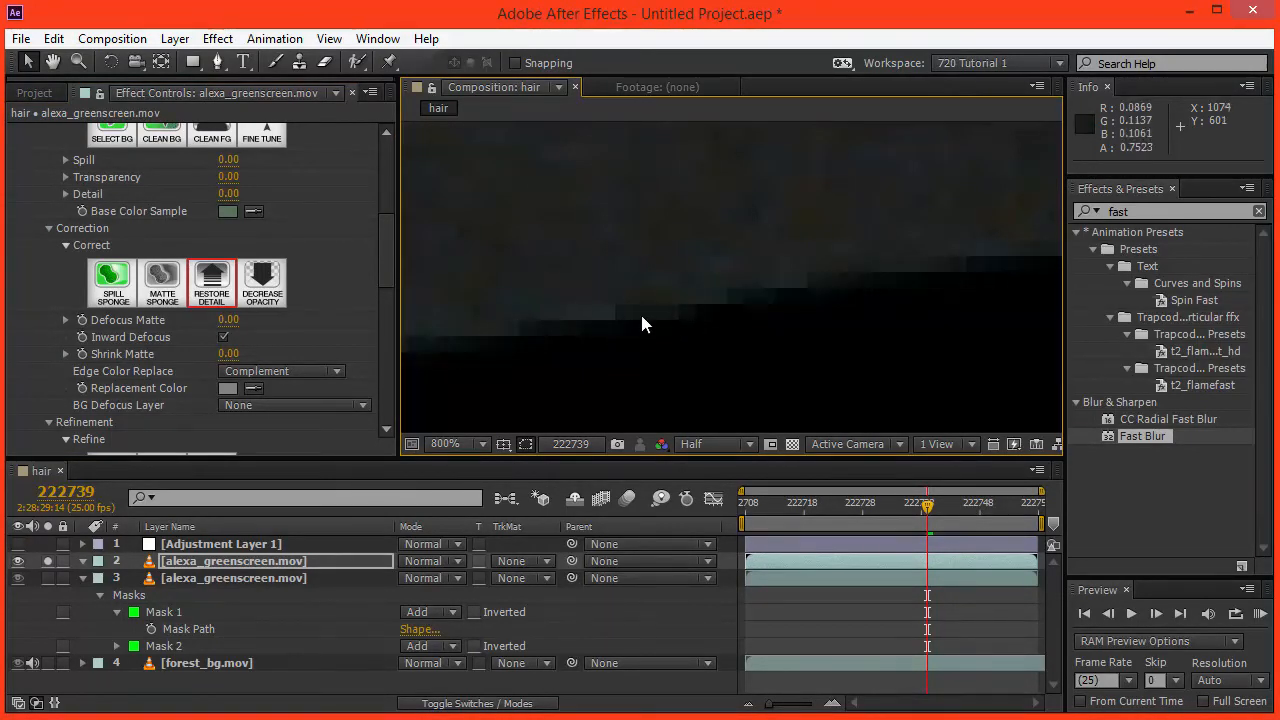
{"action": "scroll", "coordinate": [602, 274], "scroll_direction": "down", "scroll_amount": 3}
{"action": "left_click_drag", "start_coordinate": [770, 390], "coordinate": [736, 360]}
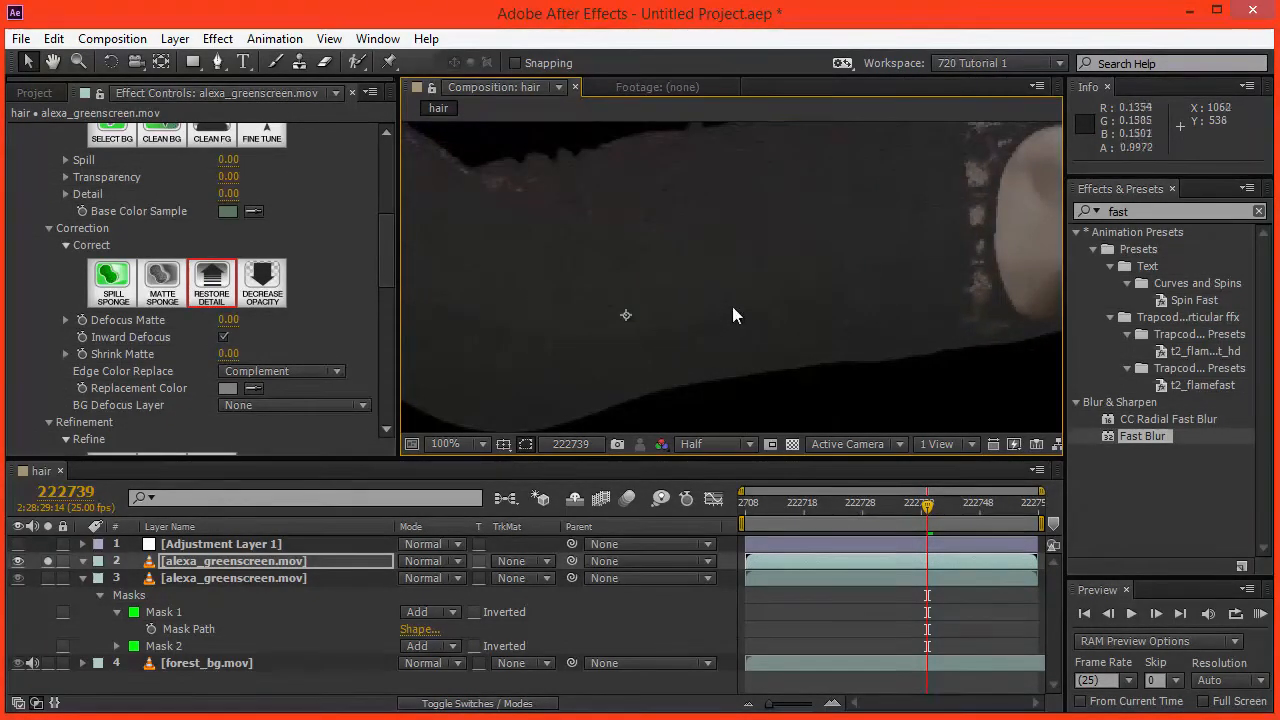
{"action": "key", "text": "alt+4"}
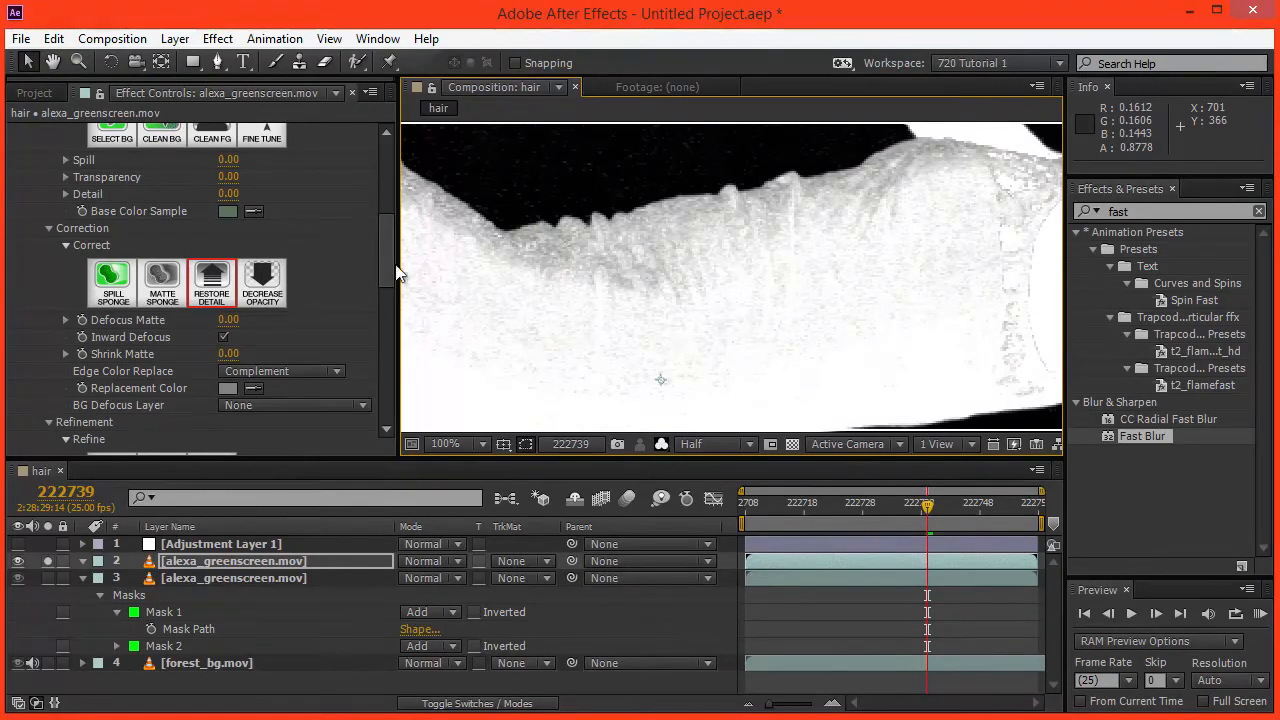
{"action": "scroll", "coordinate": [398, 272], "scroll_direction": "up", "scroll_amount": 3}
Step: Use CLEAN FG to make the grey foreground solid white, switching sampling back to Point for edge speckles
{"action": "left_click", "coordinate": [211, 232]}
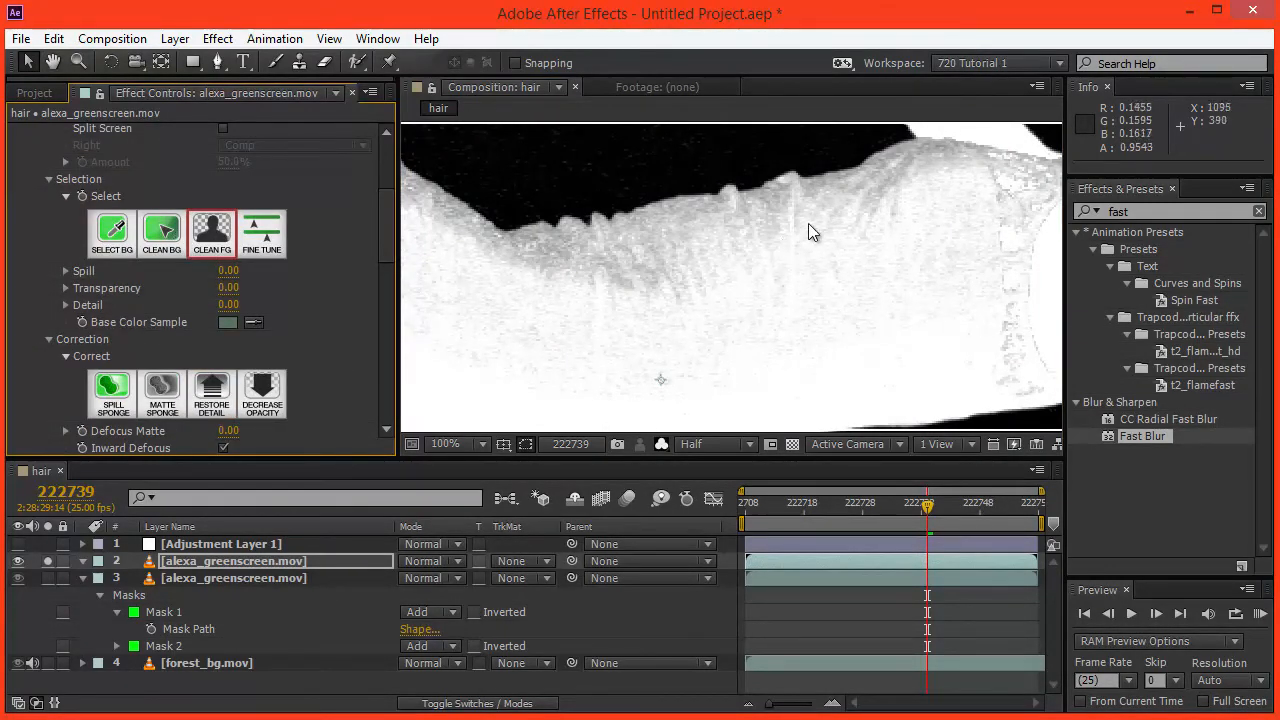
{"action": "left_click_drag", "start_coordinate": [588, 236], "coordinate": [703, 286]}
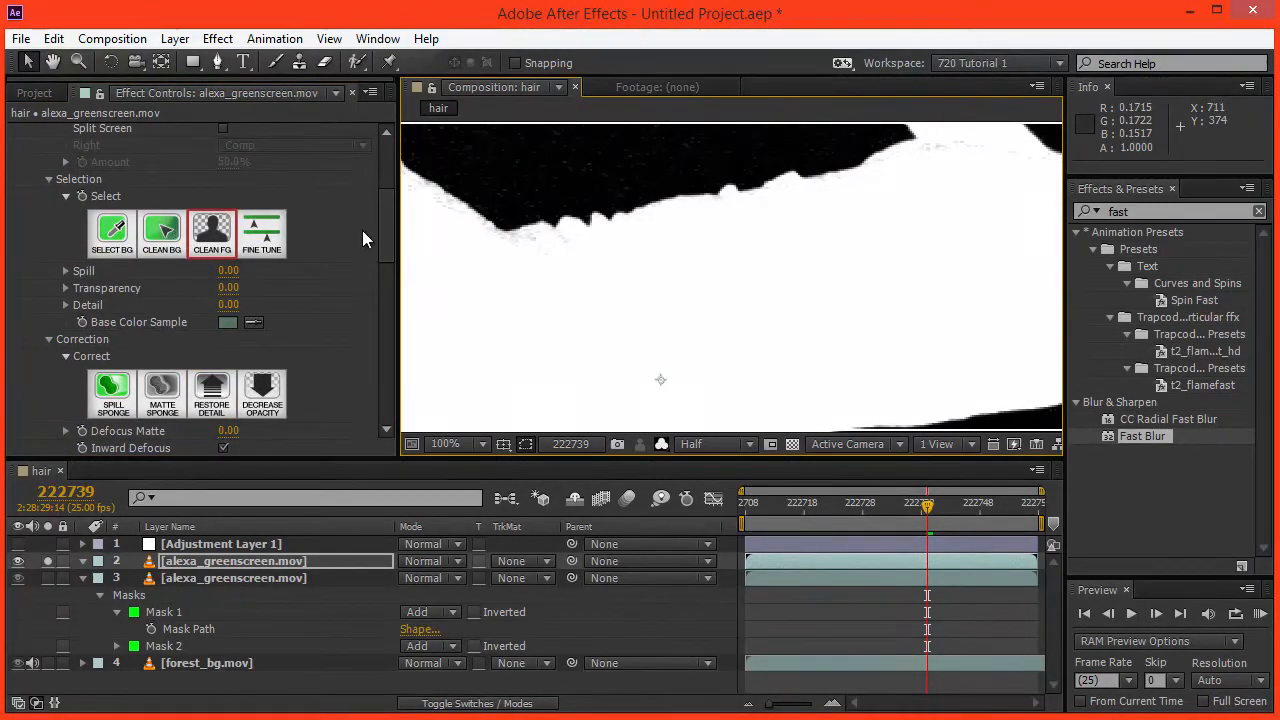
{"action": "scroll", "coordinate": [362, 230], "scroll_direction": "up", "scroll_amount": 5}
{"action": "left_click", "coordinate": [280, 261]}
{"action": "left_click", "coordinate": [254, 278]}
{"action": "left_click", "coordinate": [526, 259]}
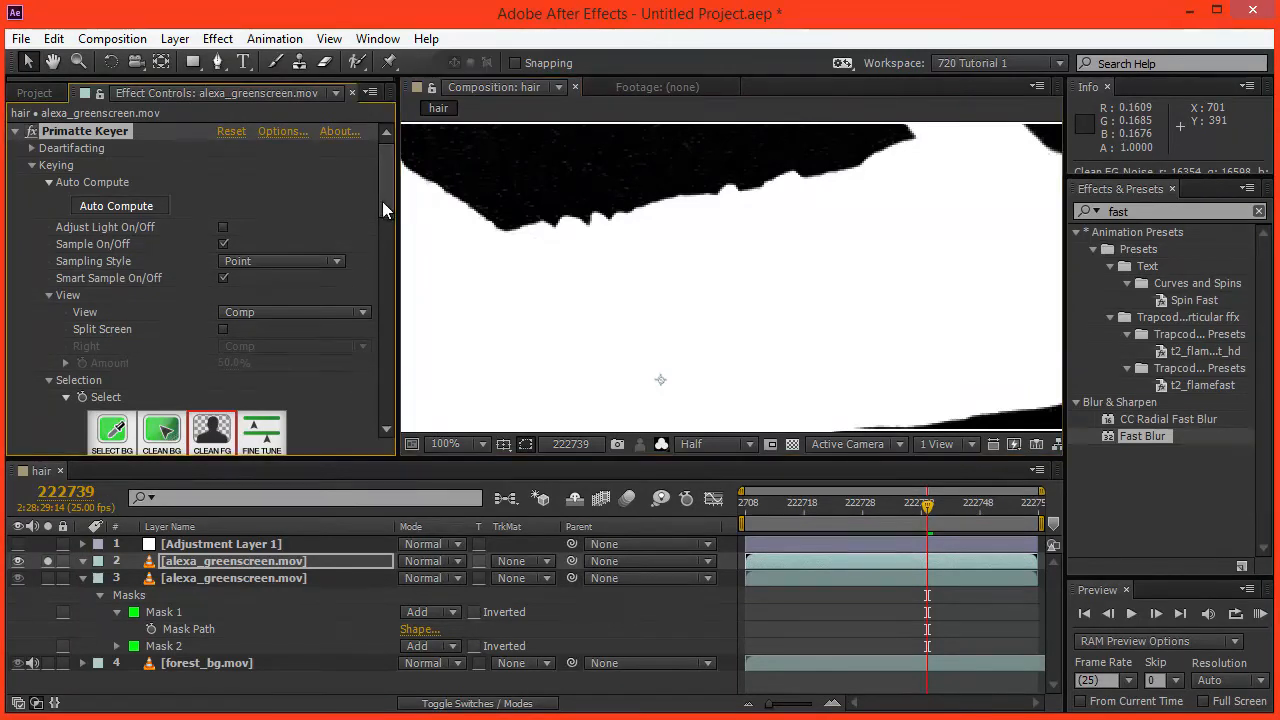
Step: Use CLEAN BG to remove remaining white specks from the black background near the top
{"action": "left_click", "coordinate": [162, 429]}
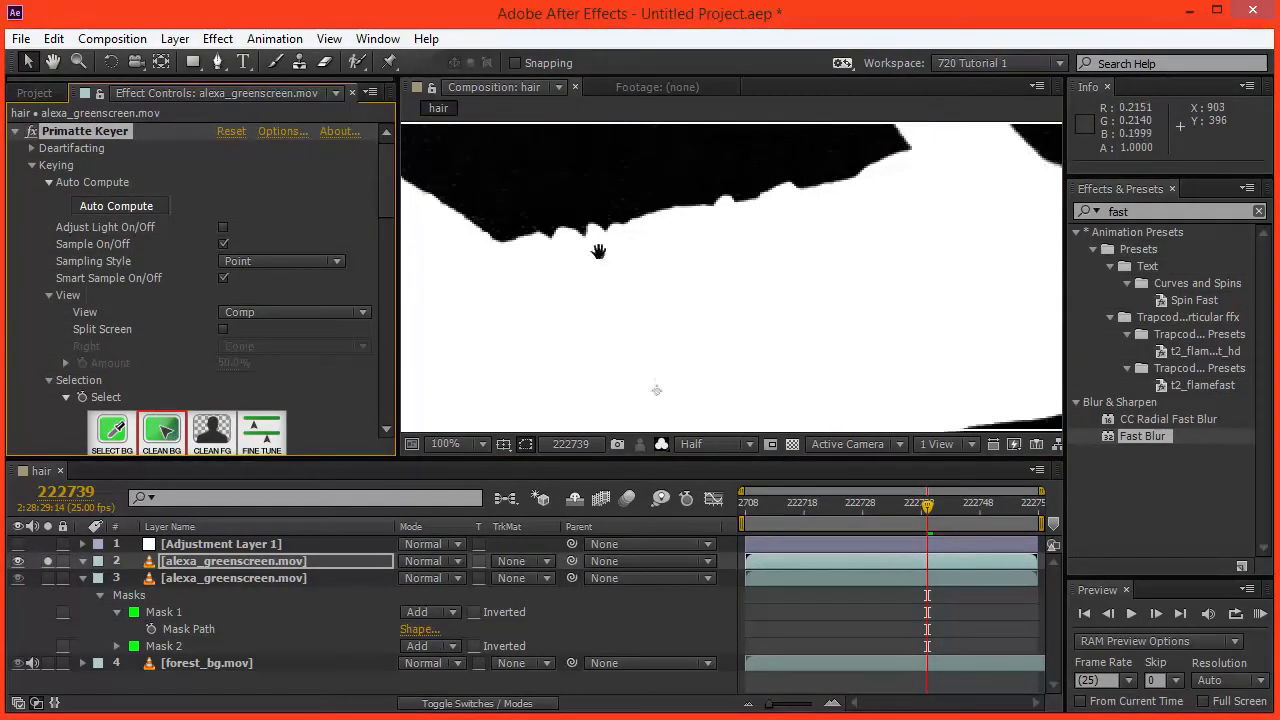
{"action": "left_click", "coordinate": [680, 262]}
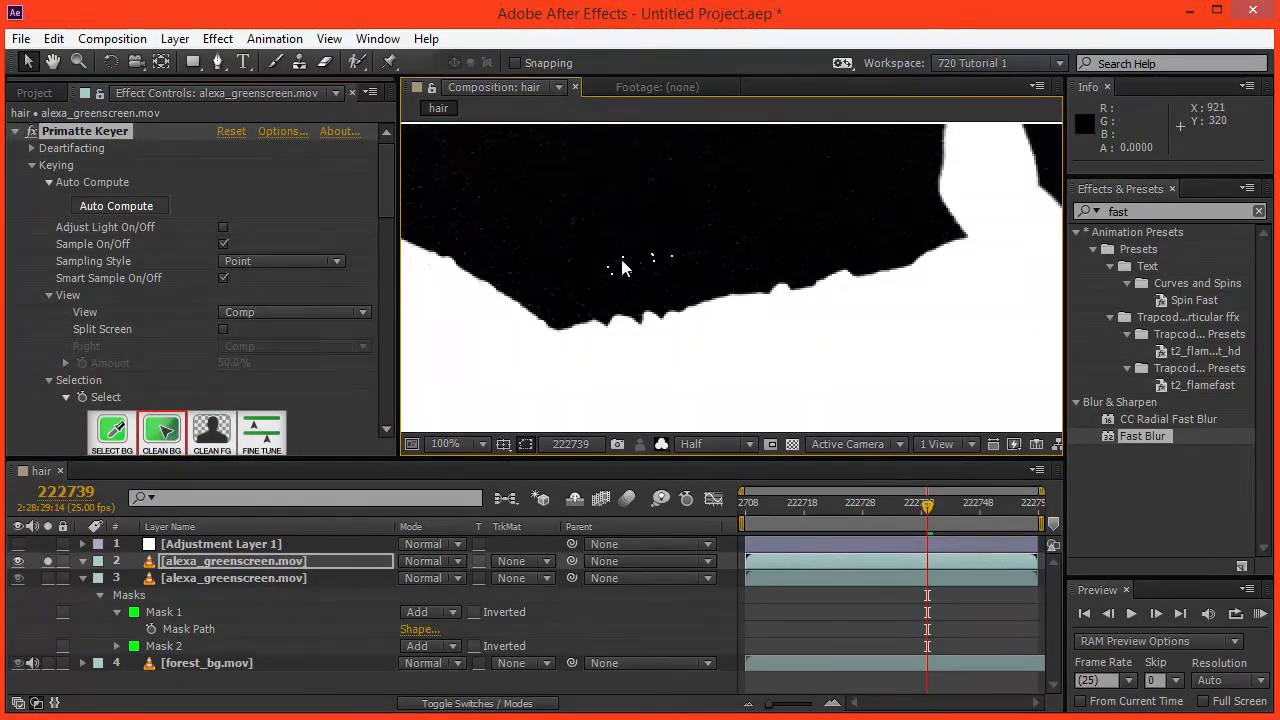
{"action": "left_click_drag", "start_coordinate": [680, 268], "coordinate": [670, 165]}
{"action": "left_click_drag", "start_coordinate": [698, 271], "coordinate": [546, 157]}
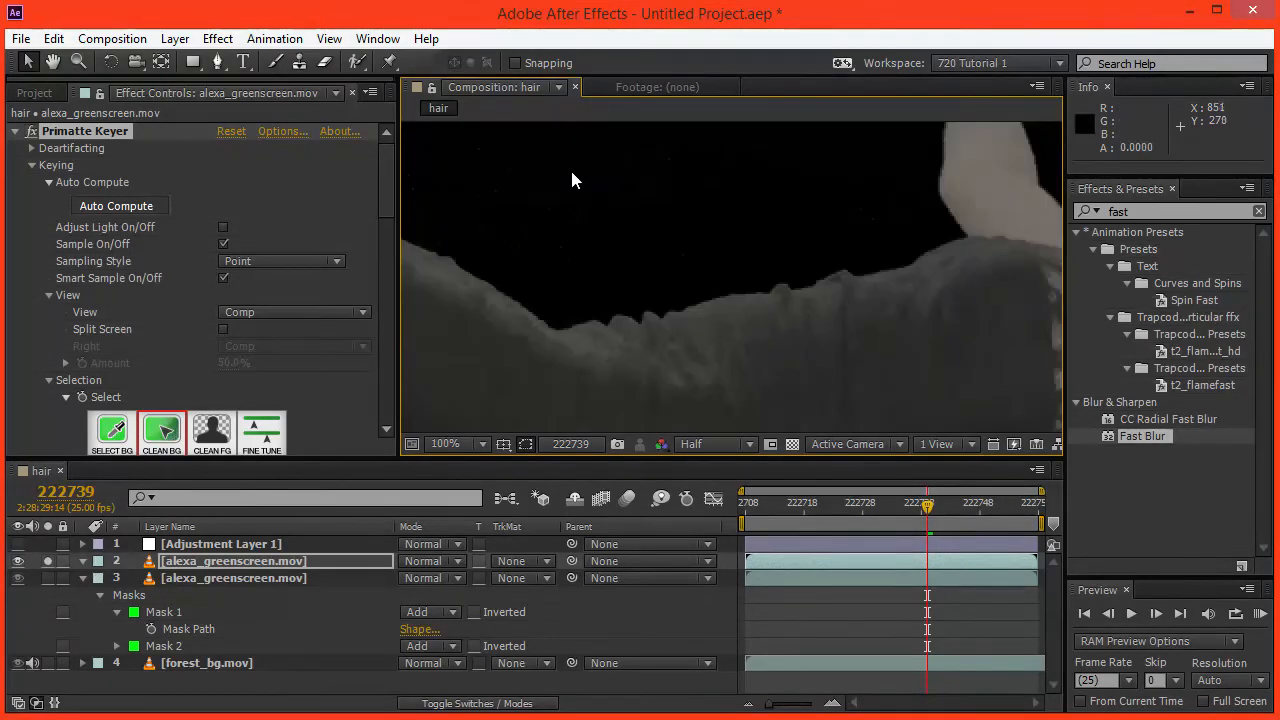
{"action": "left_click_drag", "start_coordinate": [752, 279], "coordinate": [573, 176]}
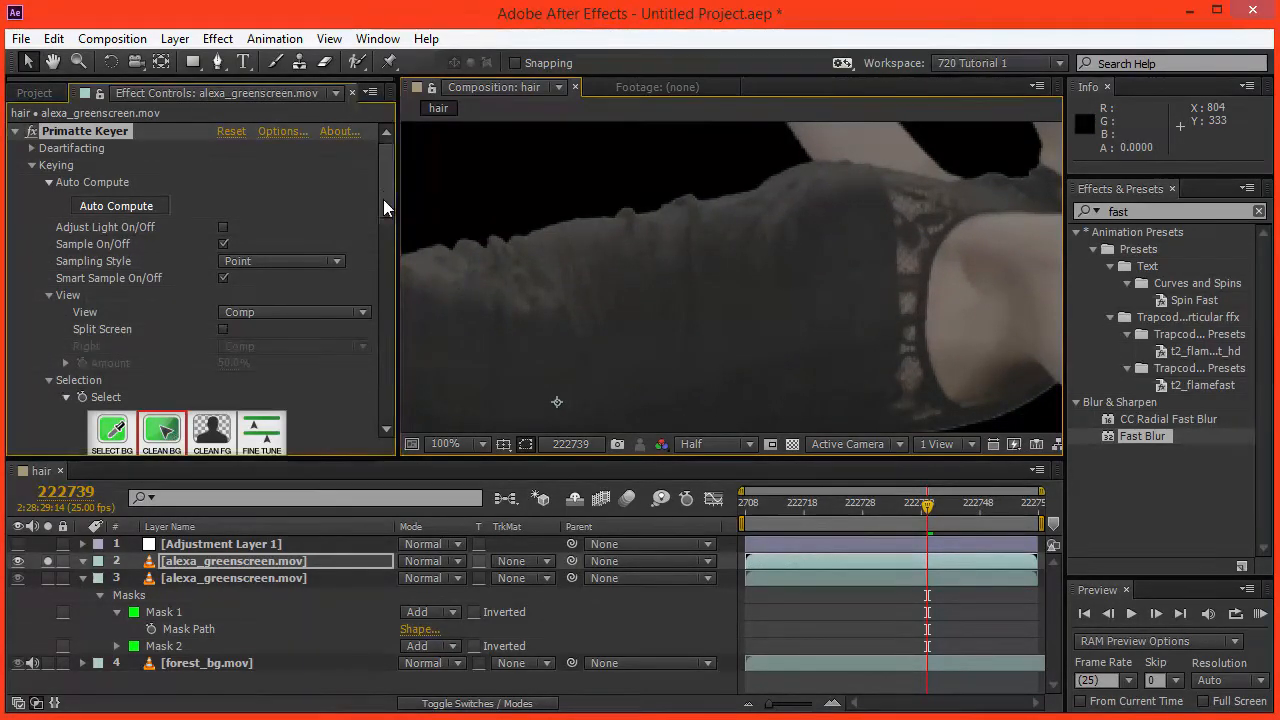
{"action": "scroll", "coordinate": [369, 264], "scroll_direction": "down", "scroll_amount": 5}
{"action": "scroll", "coordinate": [369, 264], "scroll_direction": "down", "scroll_amount": 5}
{"action": "scroll", "coordinate": [300, 270], "scroll_direction": "up", "scroll_amount": 1}
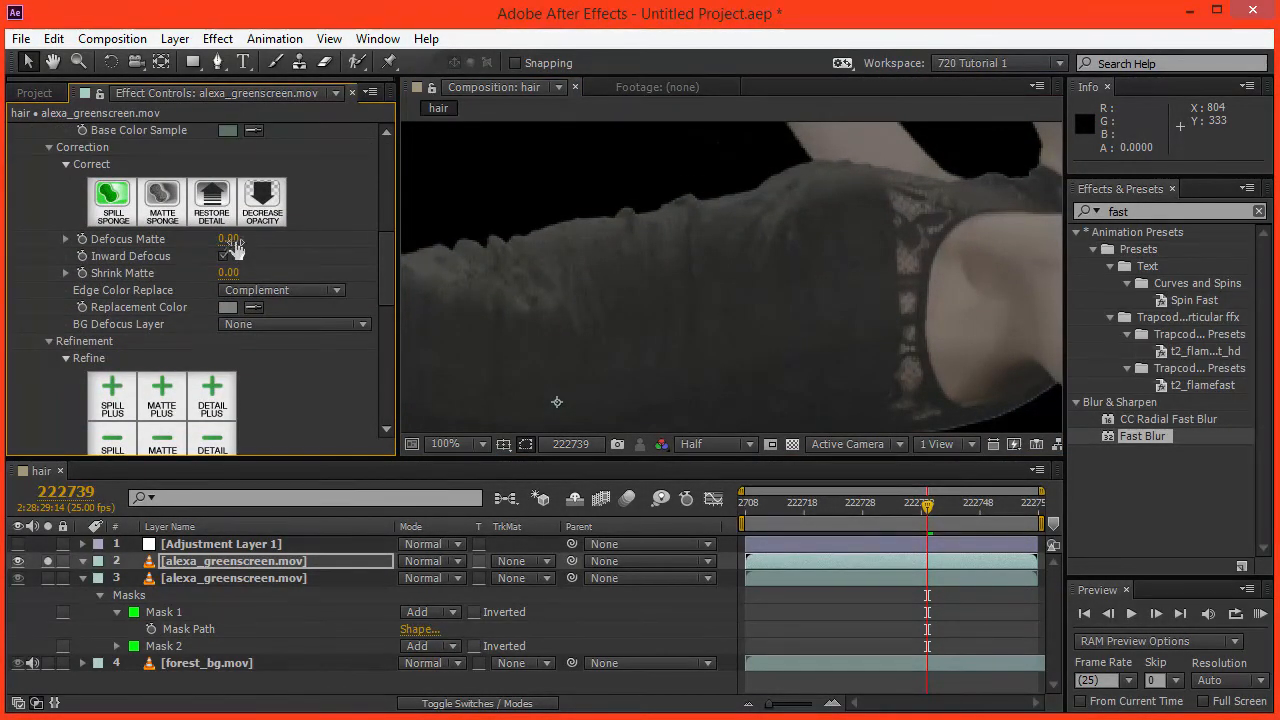
{"action": "type", "text": "3"}
Step: Confirm Defocus Matte at 3 and search the Effects & Presets list for 'matte'
{"action": "key", "text": "Return"}
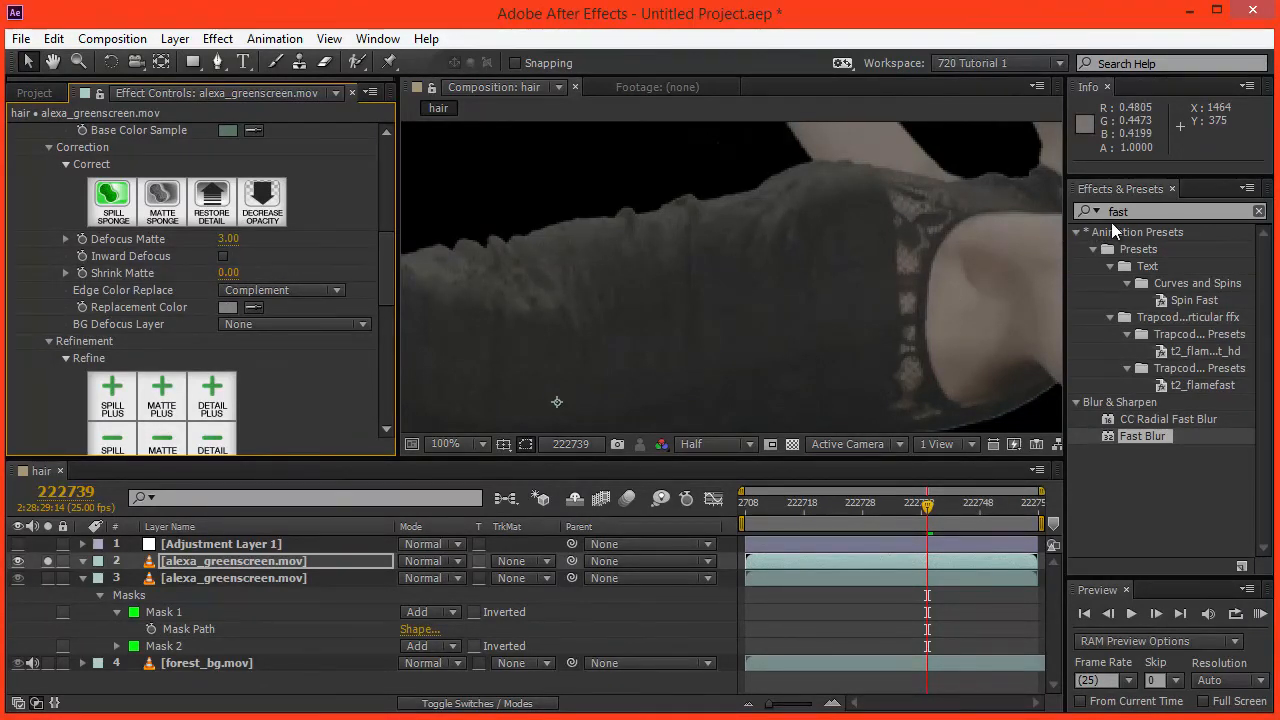
{"action": "left_click", "coordinate": [1160, 211]}
{"action": "type", "text": "matte"}
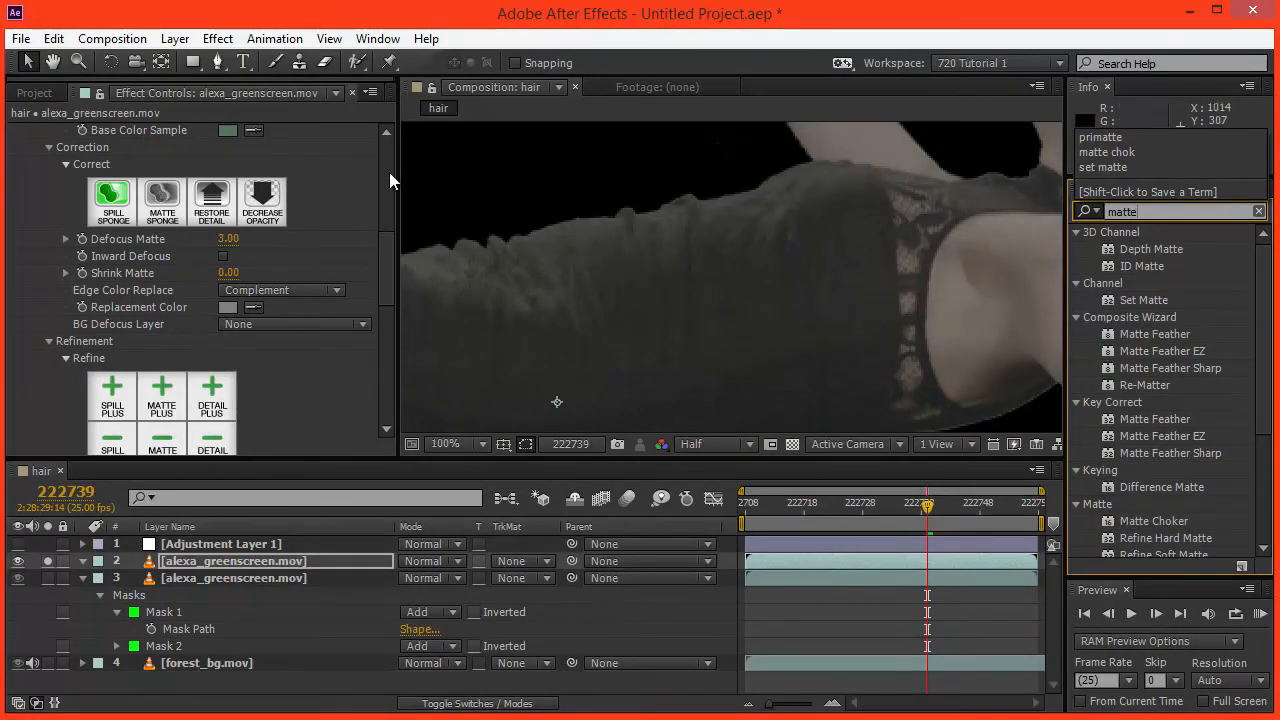
{"action": "left_click_drag", "start_coordinate": [389, 252], "coordinate": [389, 135]}
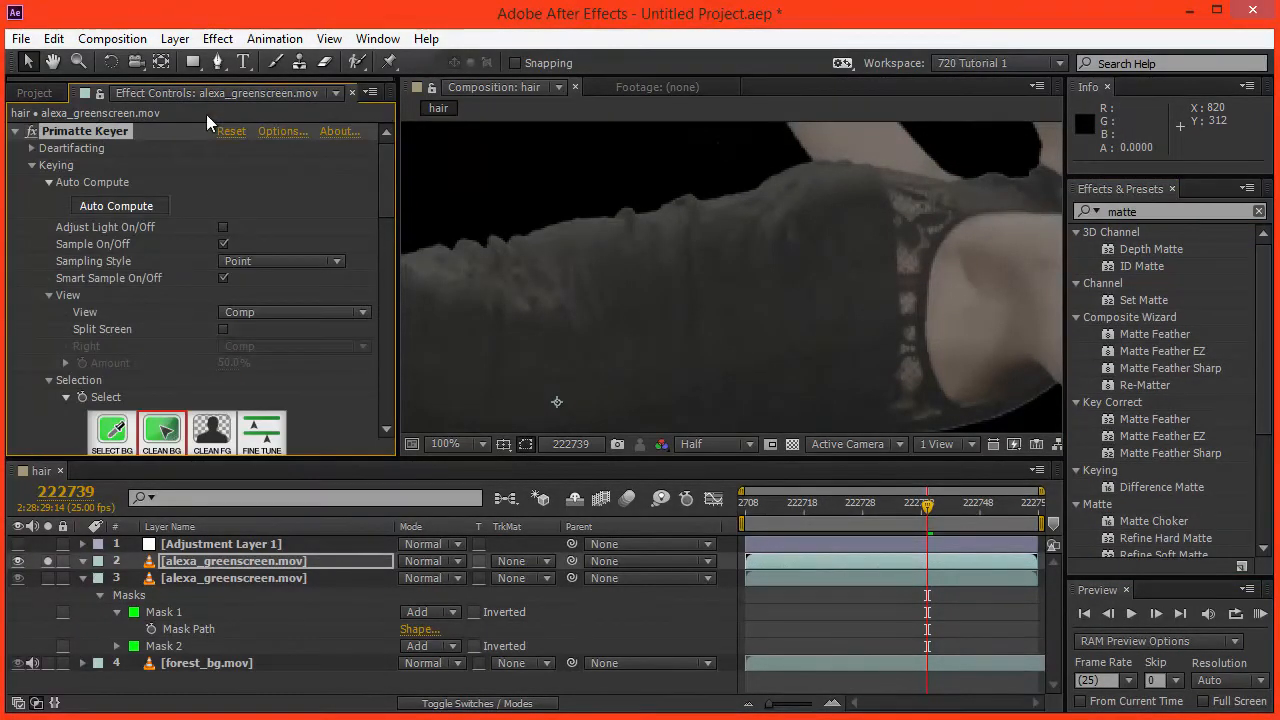
Step: Add a Matte Choker effect to the upper greenscreen layer below Primatte Keyer
{"action": "left_click", "coordinate": [22, 131]}
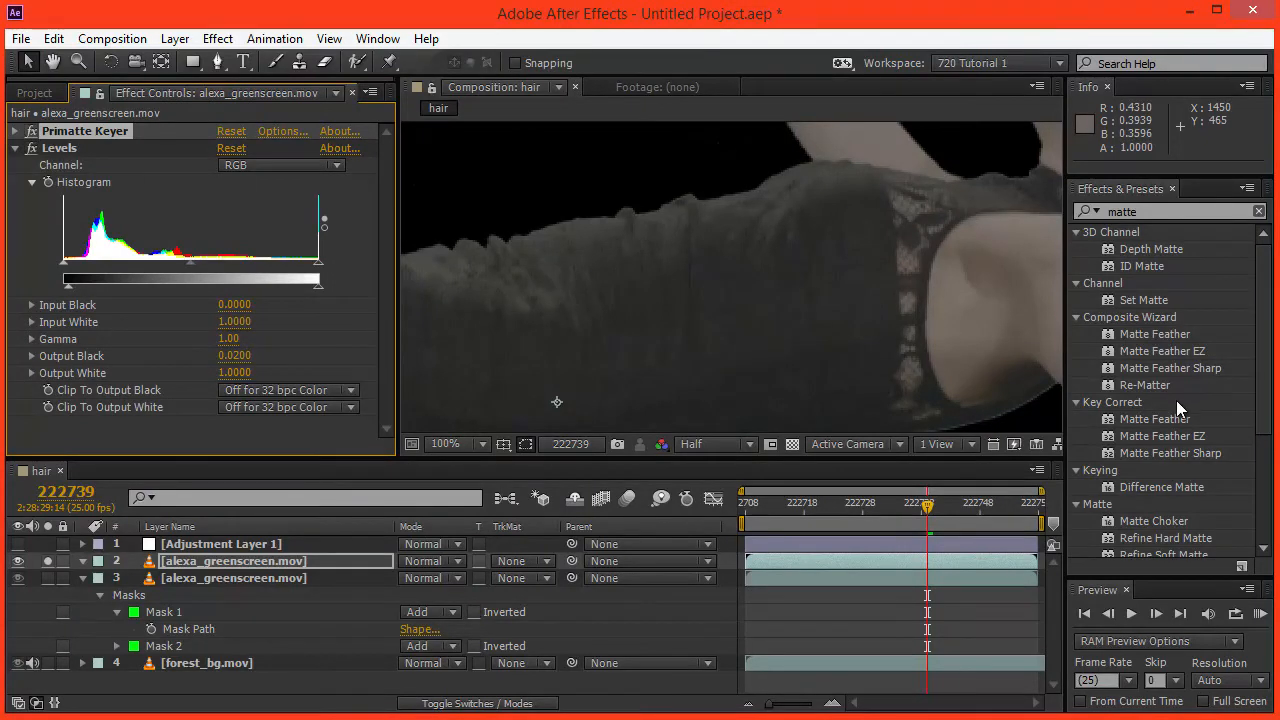
{"action": "left_click", "coordinate": [1150, 521]}
{"action": "left_click_drag", "start_coordinate": [1115, 521], "coordinate": [106, 145]}
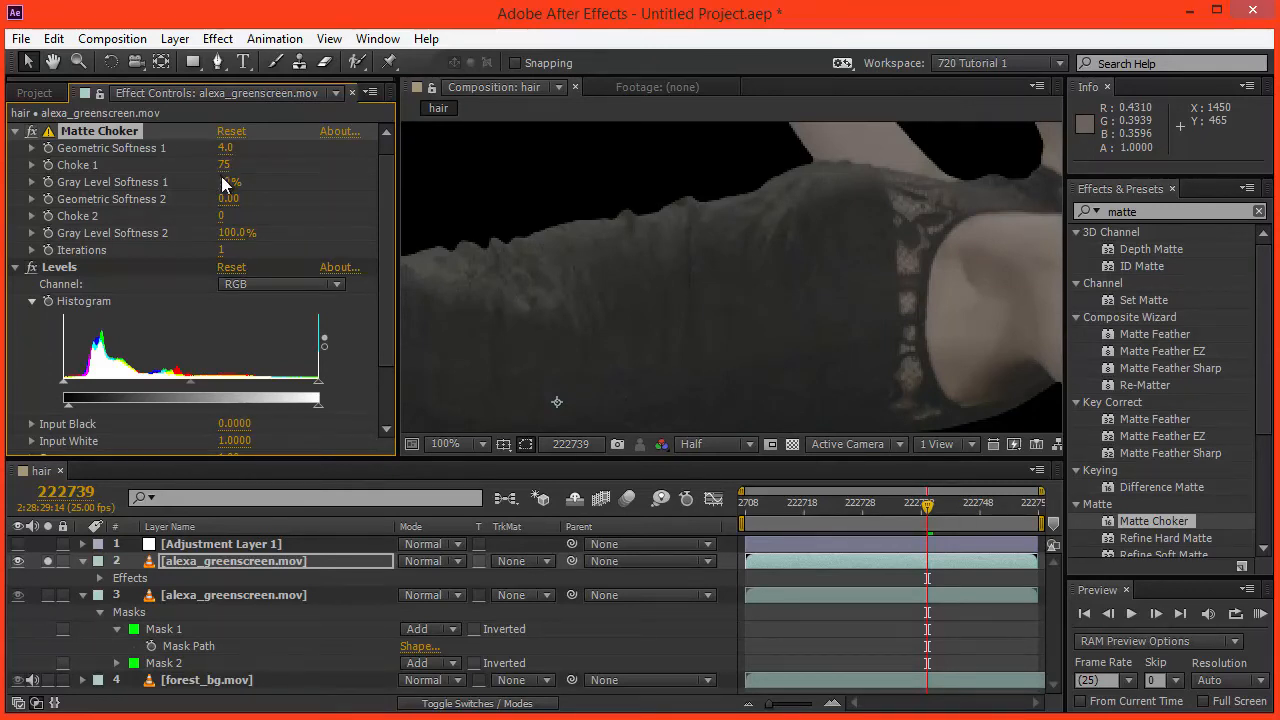
{"action": "key", "text": "Return"}
Step: Set the Matte Choker's Choke 1 to 10 and Geometric Softness 1 to 4.0
{"action": "left_click", "coordinate": [228, 165]}
{"action": "type", "text": "20"}
{"action": "key", "text": "Return"}
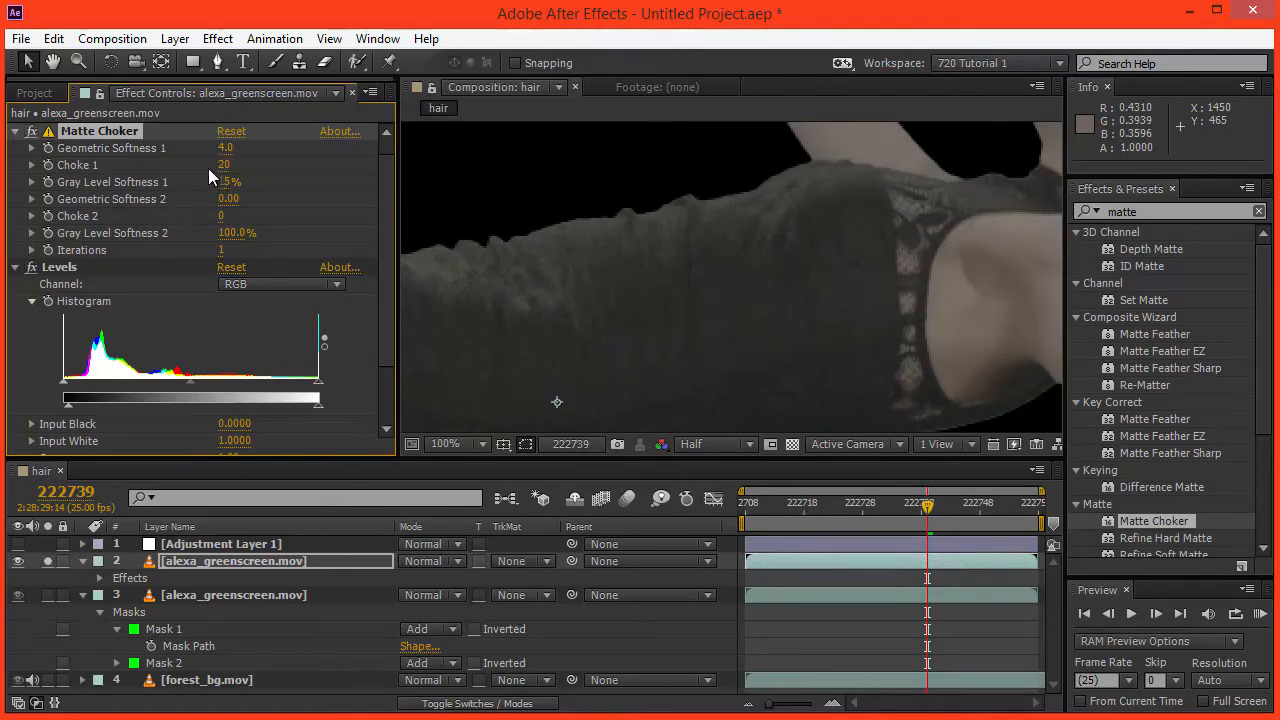
{"action": "left_click", "coordinate": [226, 148]}
{"action": "key", "text": "Return"}
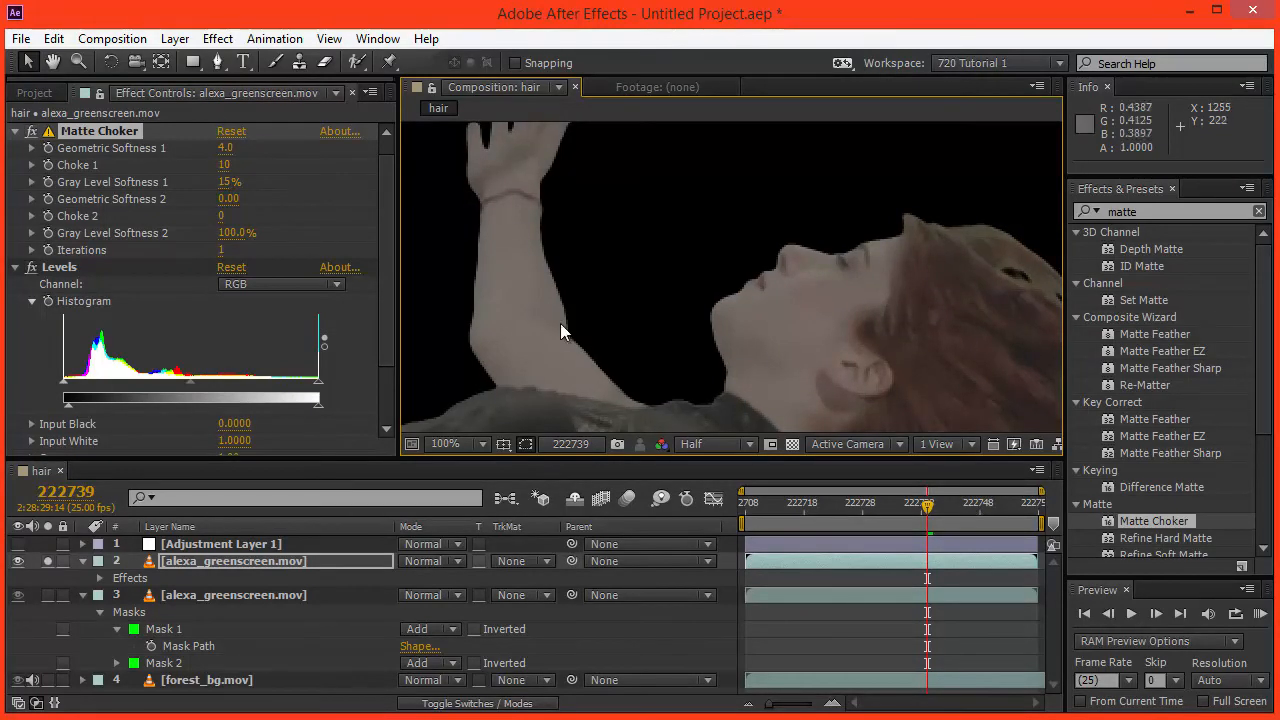
Step: Preview at Full resolution and inspect the woman's torso edges
{"action": "left_click", "coordinate": [697, 447]}
{"action": "left_click", "coordinate": [705, 487]}
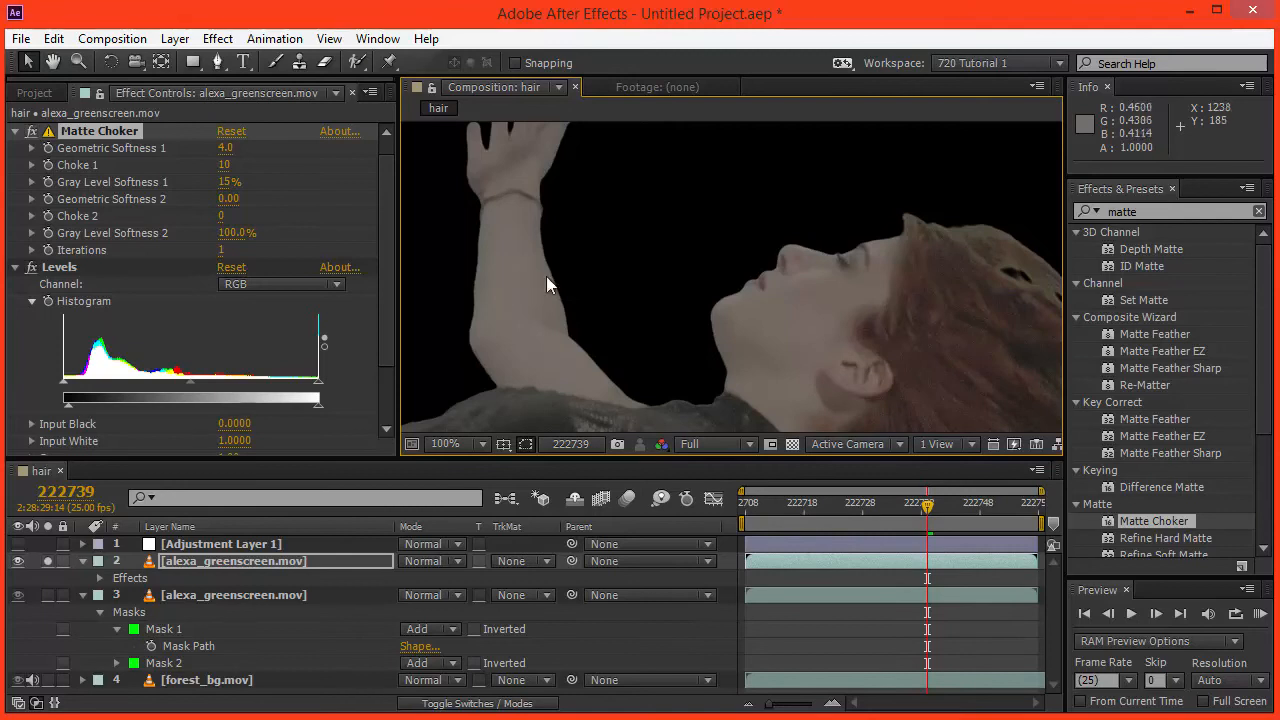
{"action": "mouse_move", "coordinate": [486, 260]}
{"action": "left_mouse_down"}
{"action": "mouse_move", "coordinate": [539, 362]}
{"action": "mouse_move", "coordinate": [531, 343]}
{"action": "left_mouse_up"}
{"action": "scroll", "coordinate": [539, 362], "scroll_direction": "down", "scroll_amount": 4}
{"action": "scroll", "coordinate": [539, 362], "scroll_direction": "down", "scroll_amount": 4}
{"action": "scroll", "coordinate": [540, 354], "scroll_direction": "down", "scroll_amount": 4}
{"action": "scroll", "coordinate": [540, 354], "scroll_direction": "down", "scroll_amount": 4}
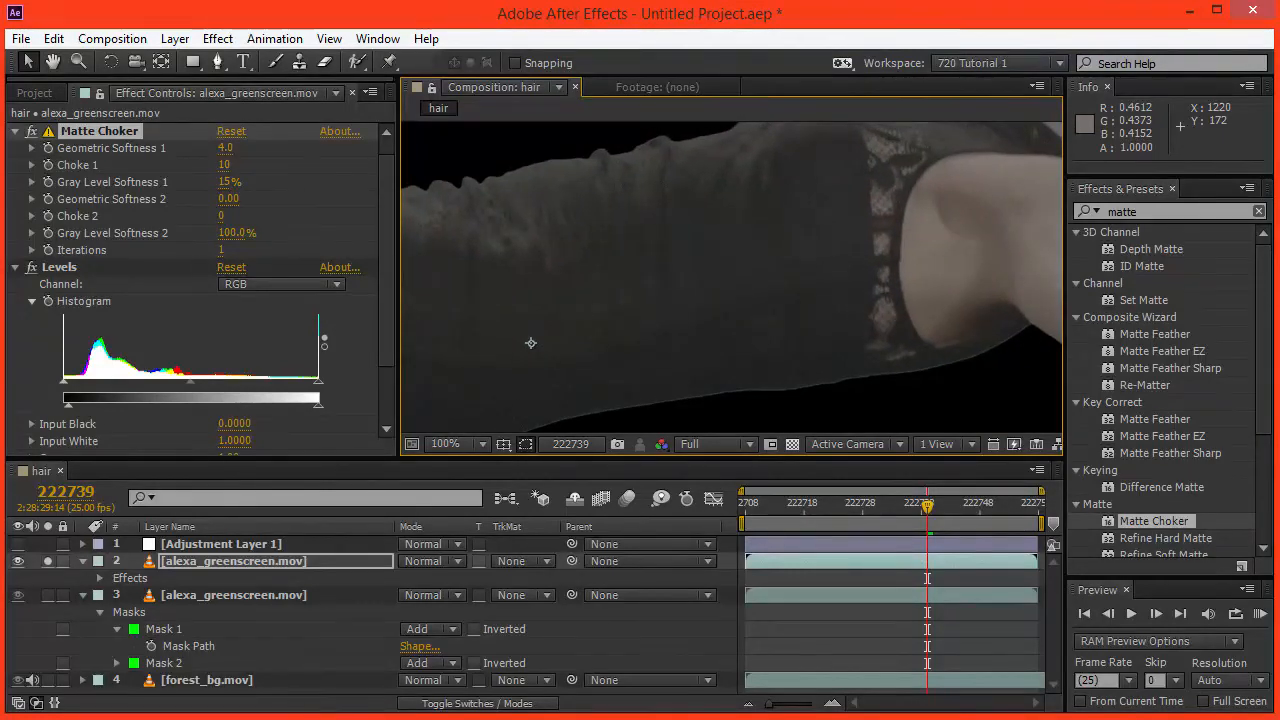
{"action": "left_click", "coordinate": [378, 230]}
{"action": "scroll", "coordinate": [375, 222], "scroll_direction": "up", "scroll_amount": 1}
Step: Copy Mask 1 and Mask 2 from the lower greenscreen layer onto the upper one
{"action": "left_click", "coordinate": [22, 156]}
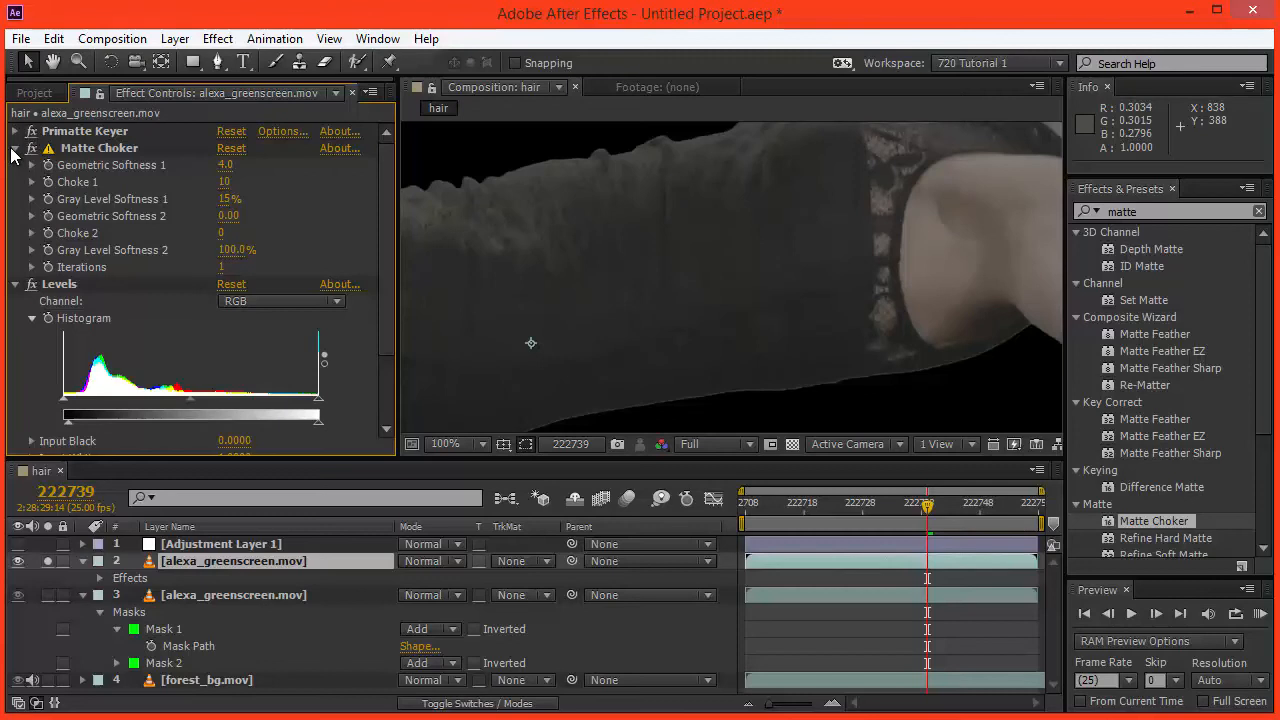
{"action": "left_click", "coordinate": [14, 165]}
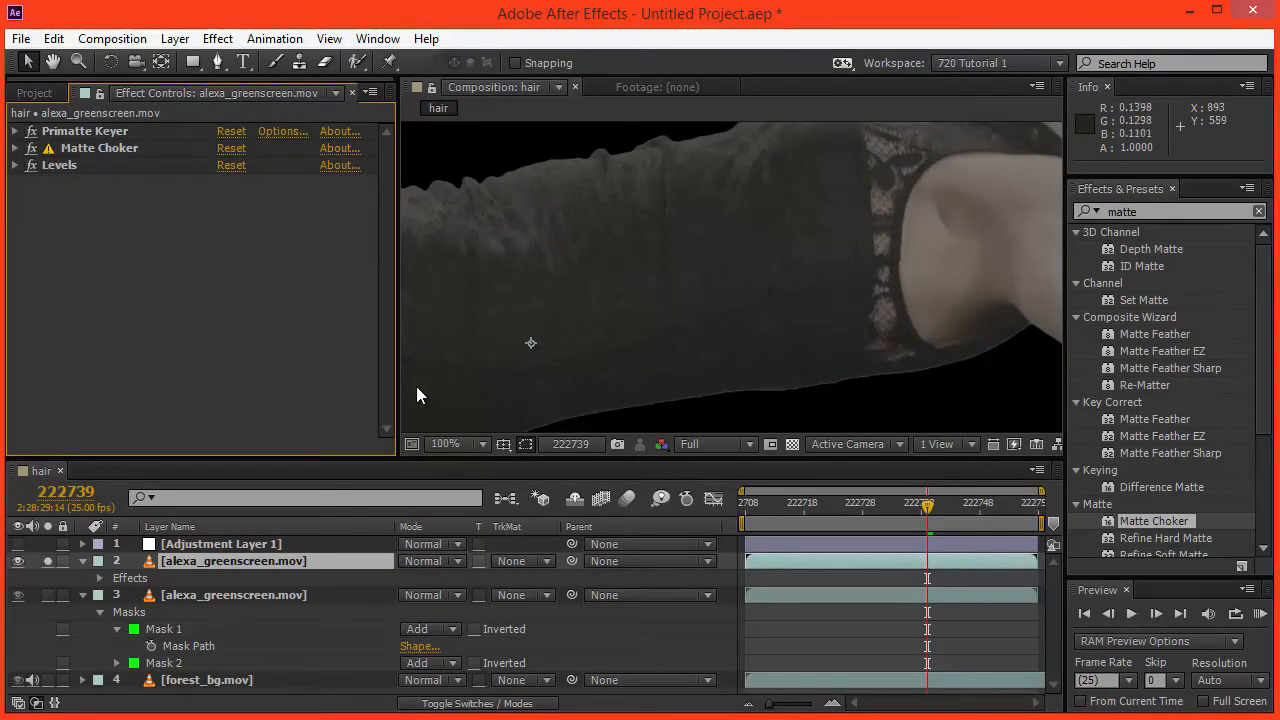
{"action": "key", "text": "Delete"}
{"action": "left_click", "coordinate": [164, 629]}
{"action": "left_click", "coordinate": [164, 663]}
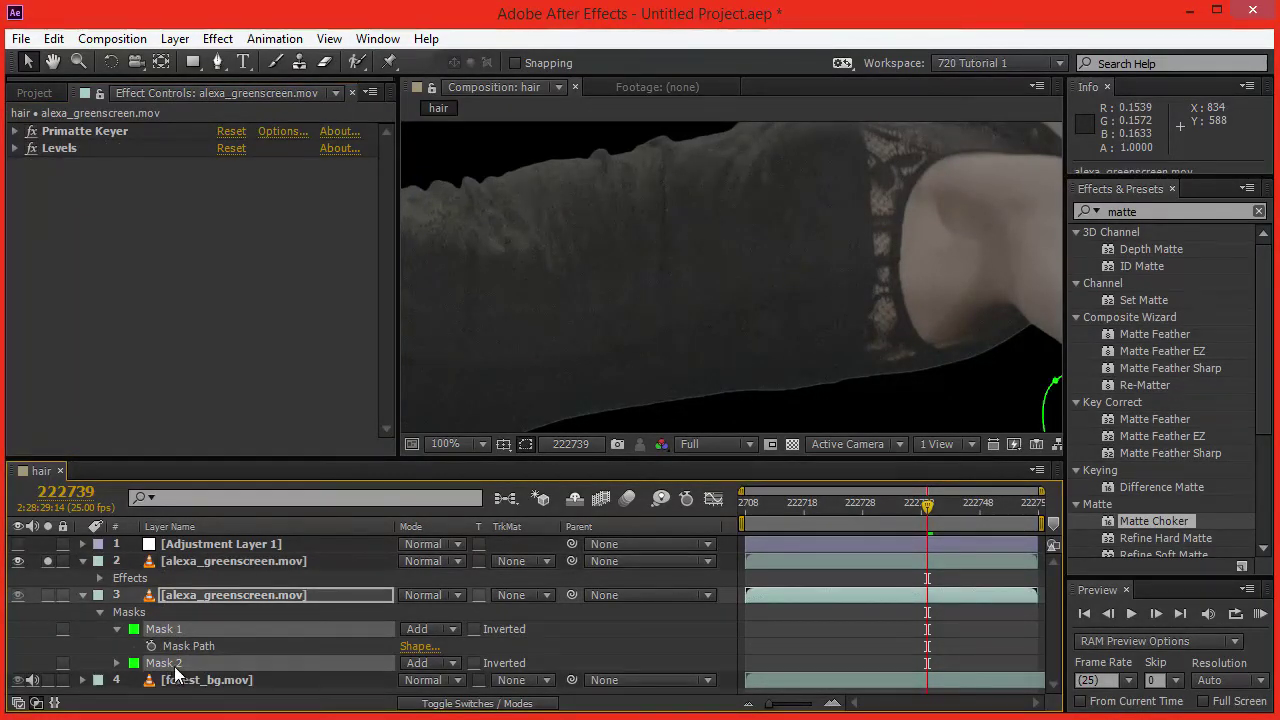
{"action": "key", "text": "ctrl+c"}
{"action": "left_click", "coordinate": [199, 563]}
{"action": "key", "text": "ctrl+v"}
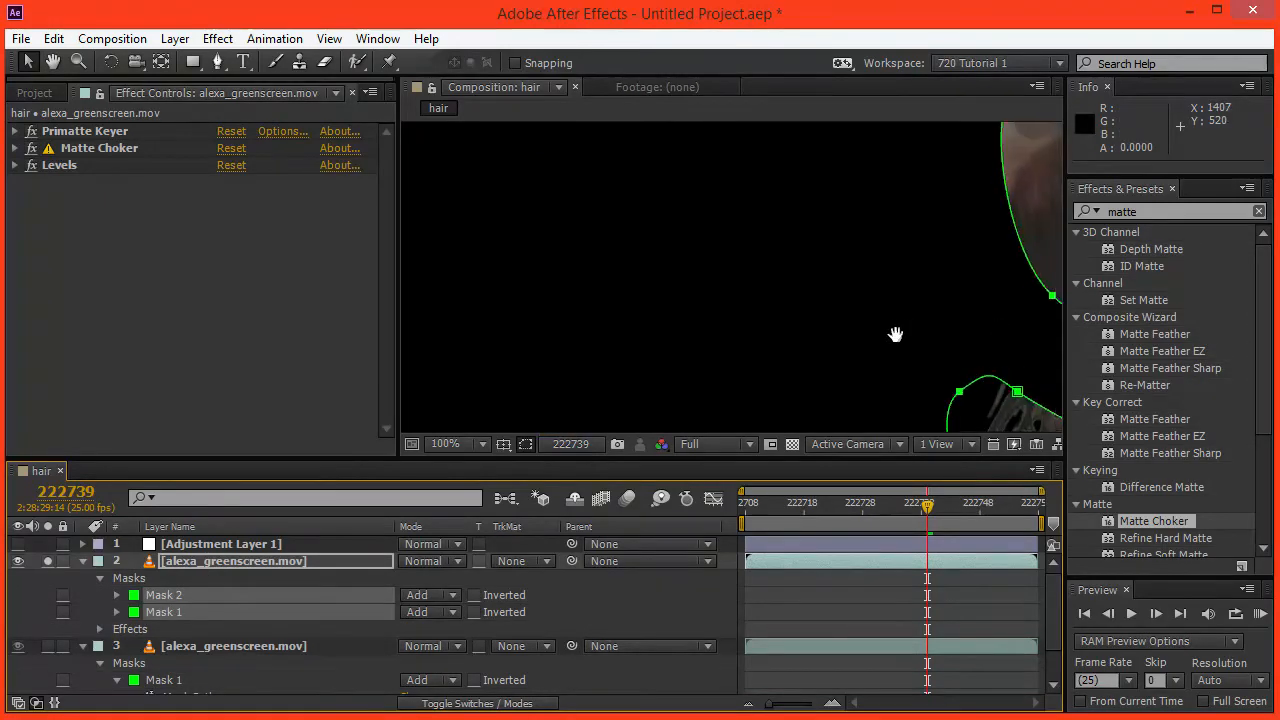
{"action": "left_click_drag", "start_coordinate": [896, 334], "coordinate": [680, 280]}
{"action": "key", "text": "m"}
{"action": "key", "text": "m"}
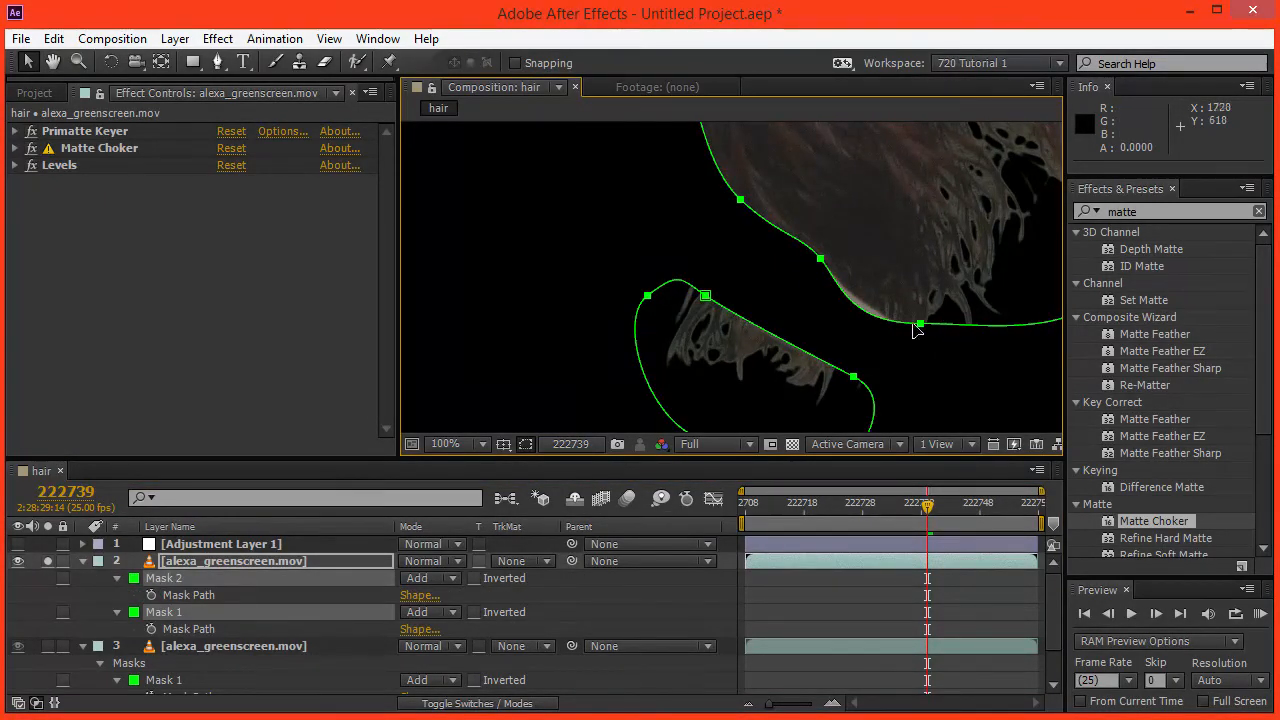
{"action": "left_click_drag", "start_coordinate": [915, 330], "coordinate": [706, 510]}
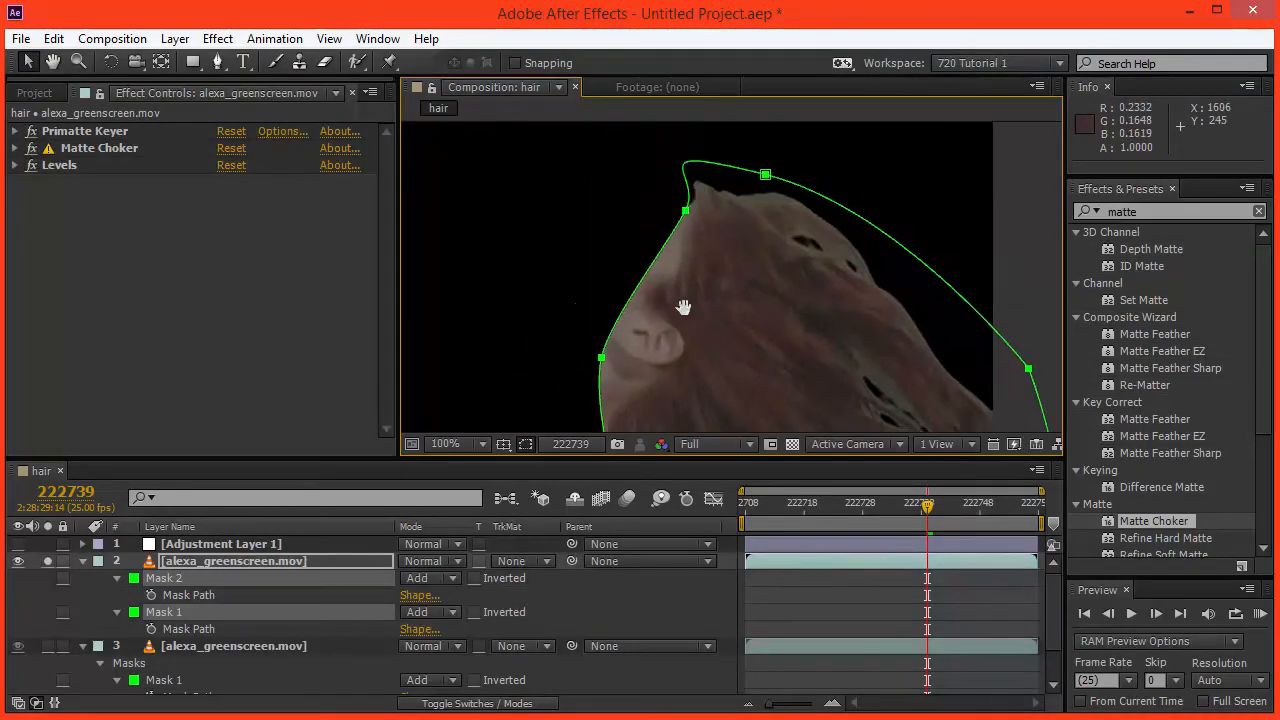
{"action": "mouse_move", "coordinate": [600, 190]}
{"action": "left_mouse_down"}
{"action": "mouse_move", "coordinate": [591, 210]}
{"action": "mouse_move", "coordinate": [591, 197]}
{"action": "left_mouse_up"}
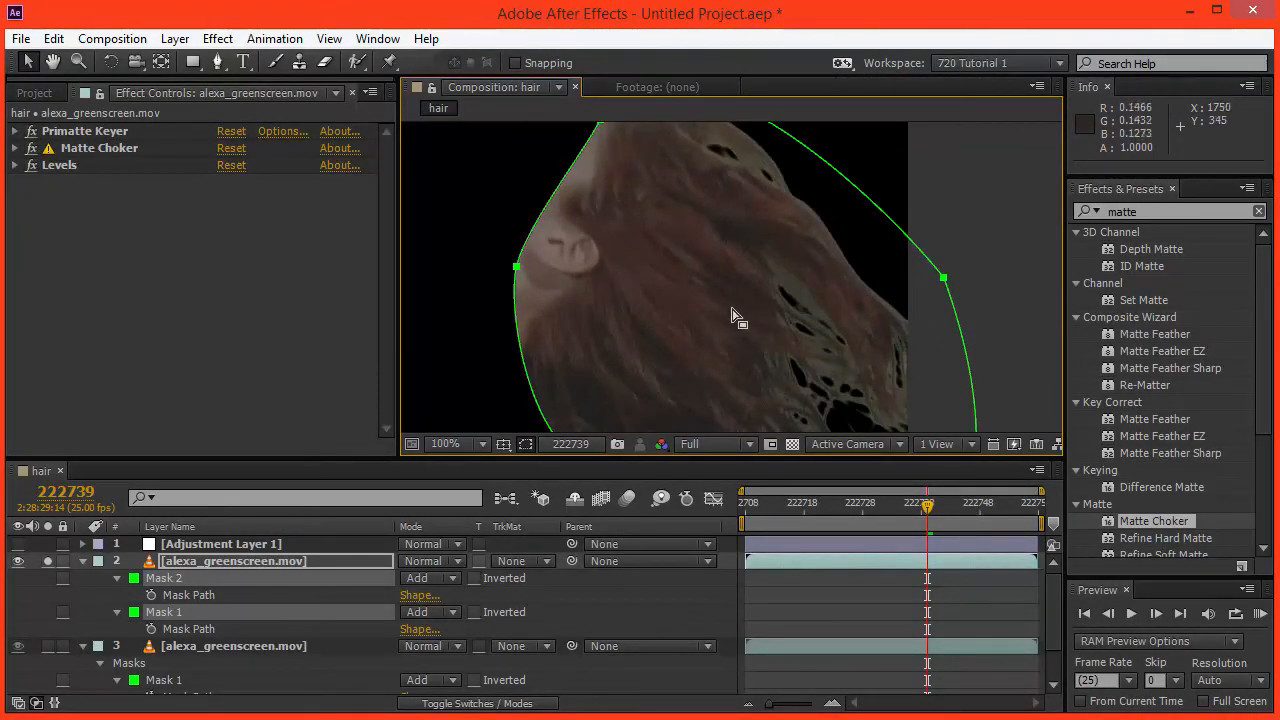
Step: Set both pasted hair masks to Subtract mode so the upper layer excludes the hair
{"action": "left_click", "coordinate": [430, 612]}
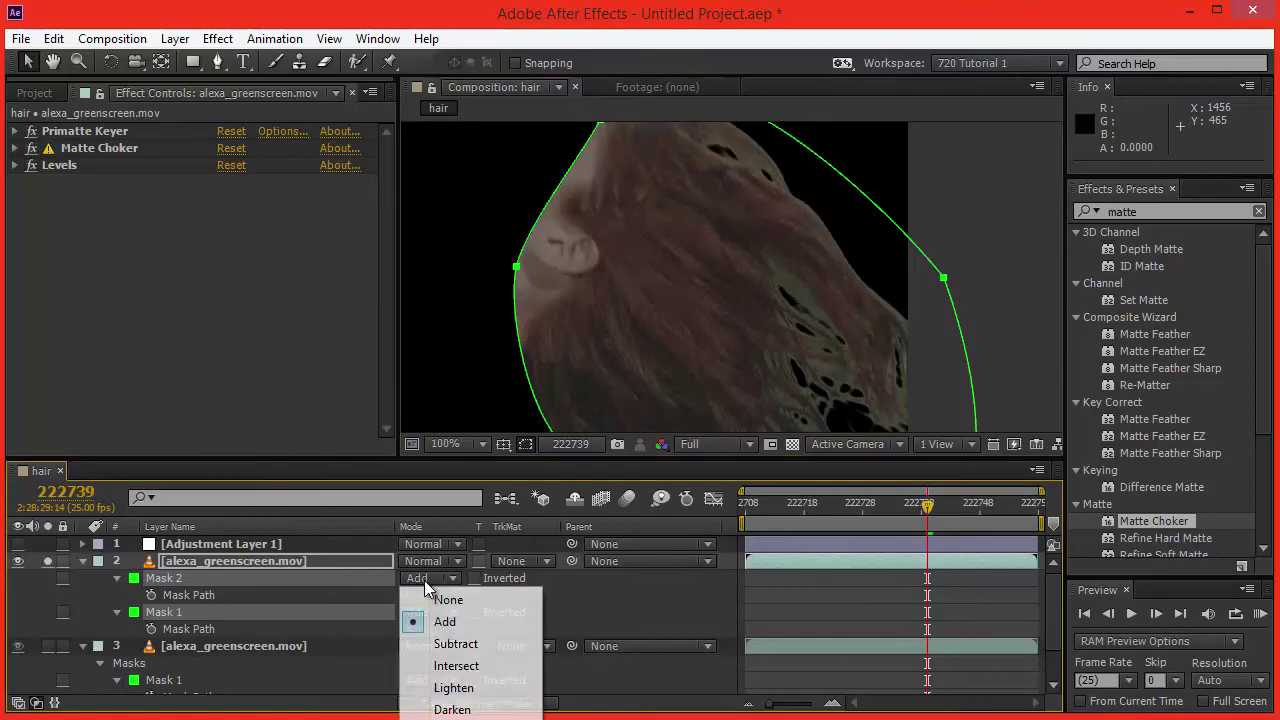
{"action": "left_click", "coordinate": [456, 644]}
{"action": "left_click", "coordinate": [430, 612]}
{"action": "left_click", "coordinate": [456, 677]}
{"action": "left_click", "coordinate": [430, 612]}
{"action": "left_click", "coordinate": [598, 598]}
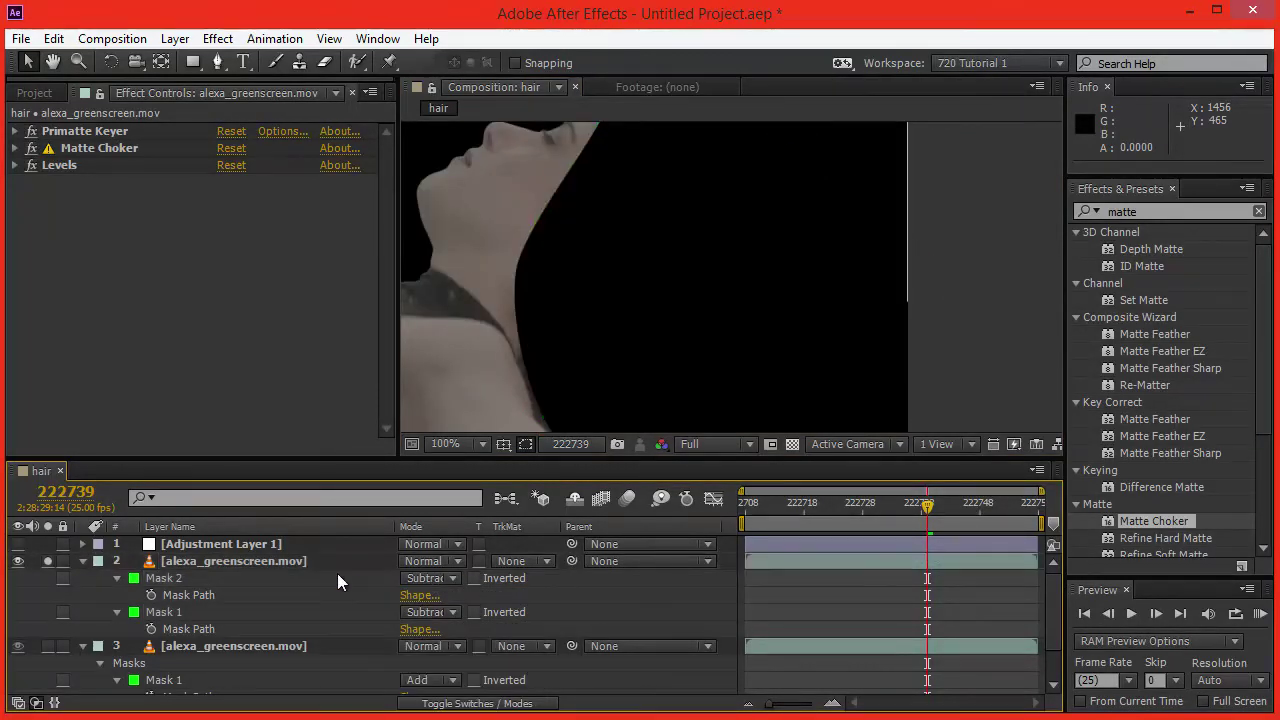
Step: Set Mask Expansion to -1 pixel on both masks
{"action": "left_click", "coordinate": [118, 612]}
{"action": "left_click", "coordinate": [118, 578]}
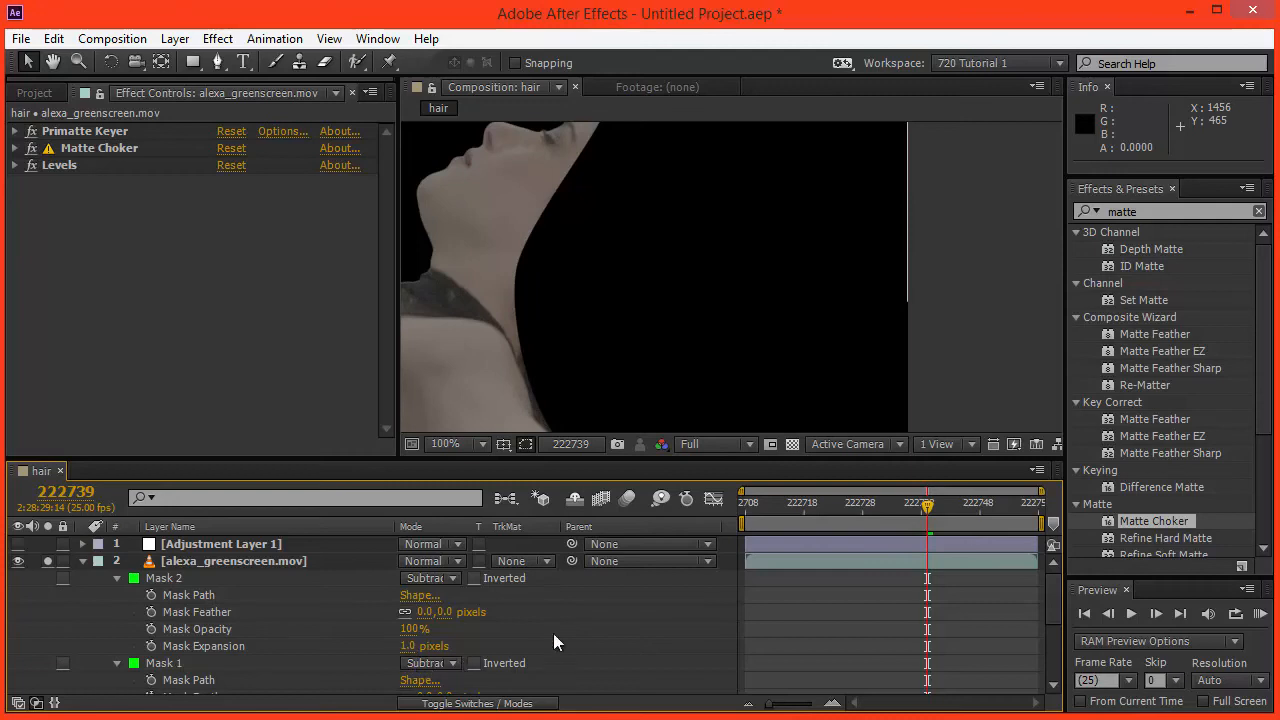
{"action": "scroll", "coordinate": [580, 620], "scroll_direction": "down", "scroll_amount": 2}
{"action": "left_click", "coordinate": [410, 600]}
{"action": "type", "text": "-1"}
{"action": "key", "text": "Return"}
{"action": "scroll", "coordinate": [410, 582], "scroll_direction": "down", "scroll_amount": 1}
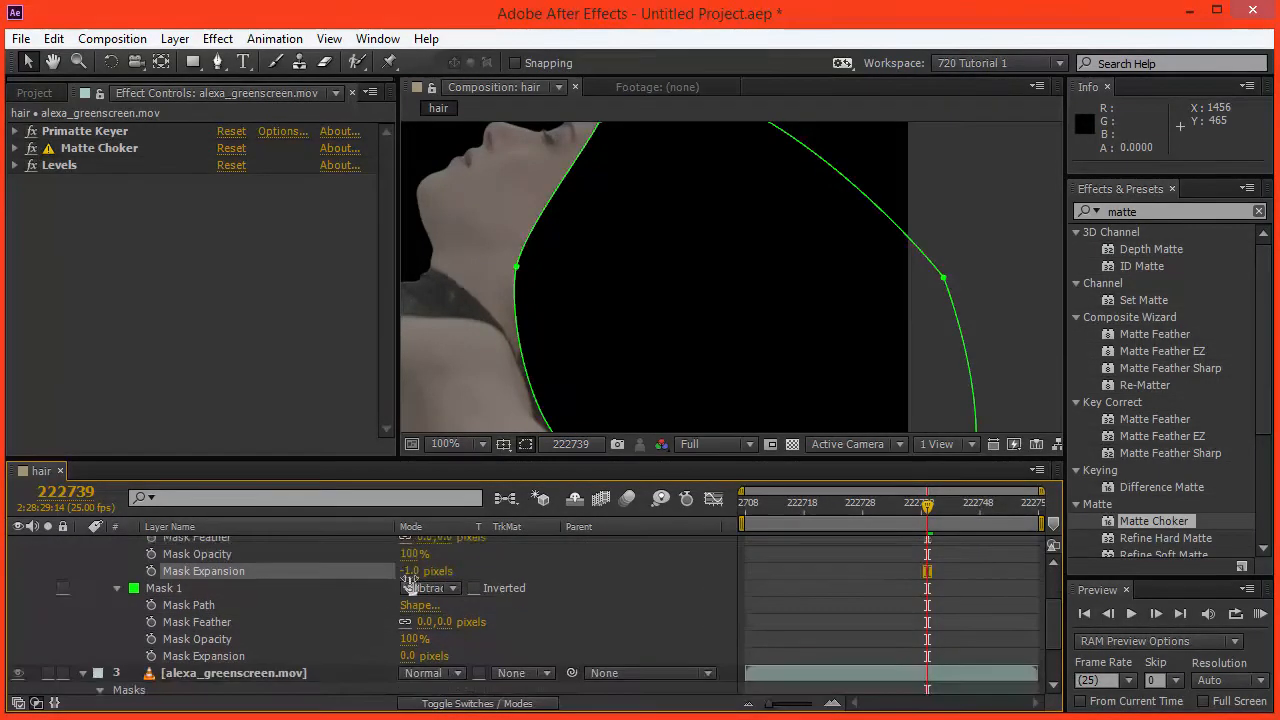
{"action": "left_click", "coordinate": [410, 656]}
{"action": "type", "text": "-1"}
{"action": "key", "text": "Return"}
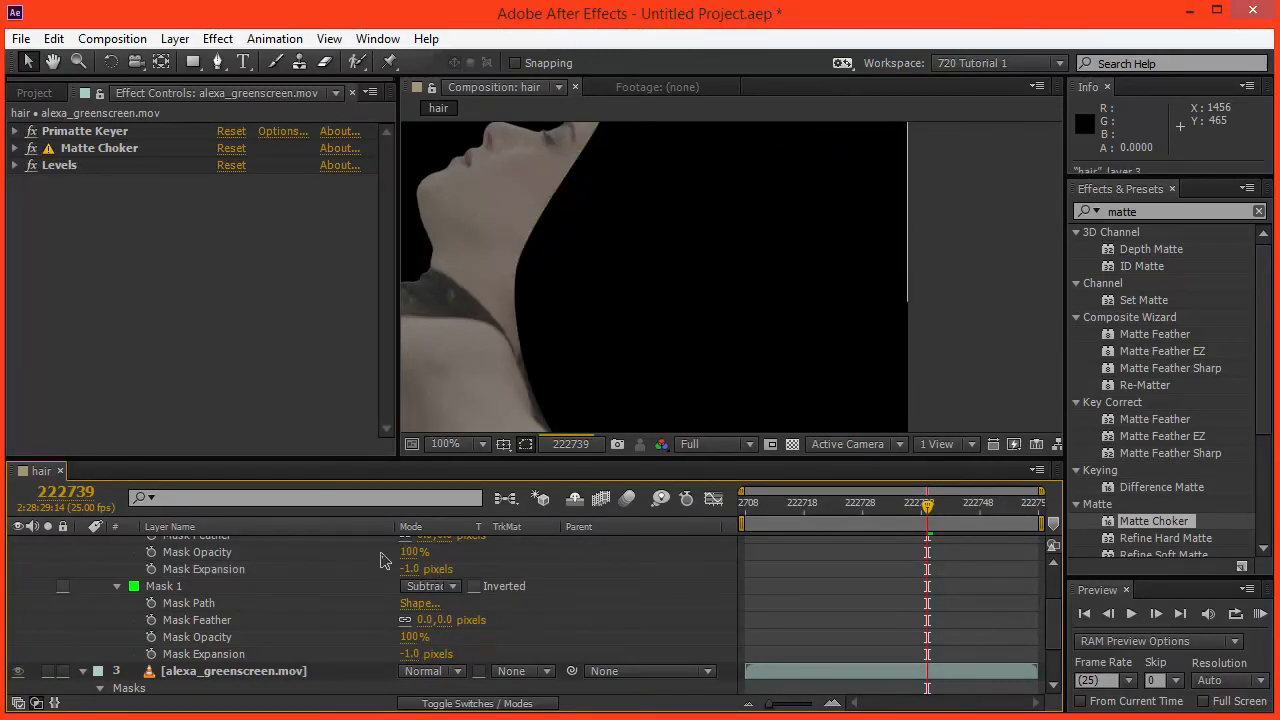
{"action": "scroll", "coordinate": [385, 600], "scroll_direction": "down", "scroll_amount": 2}
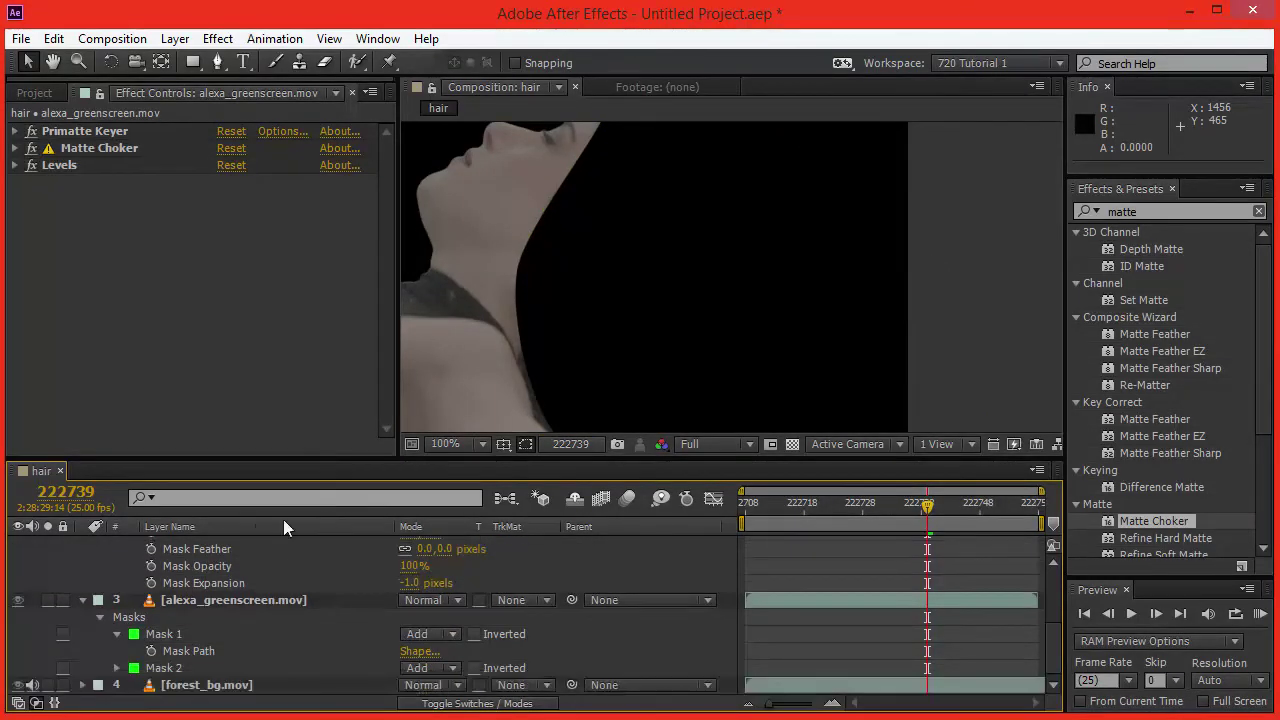
Step: Solo the hair key layer and forest_bg.mov to view hair and body keyed together over the forest
{"action": "left_click", "coordinate": [48, 600]}
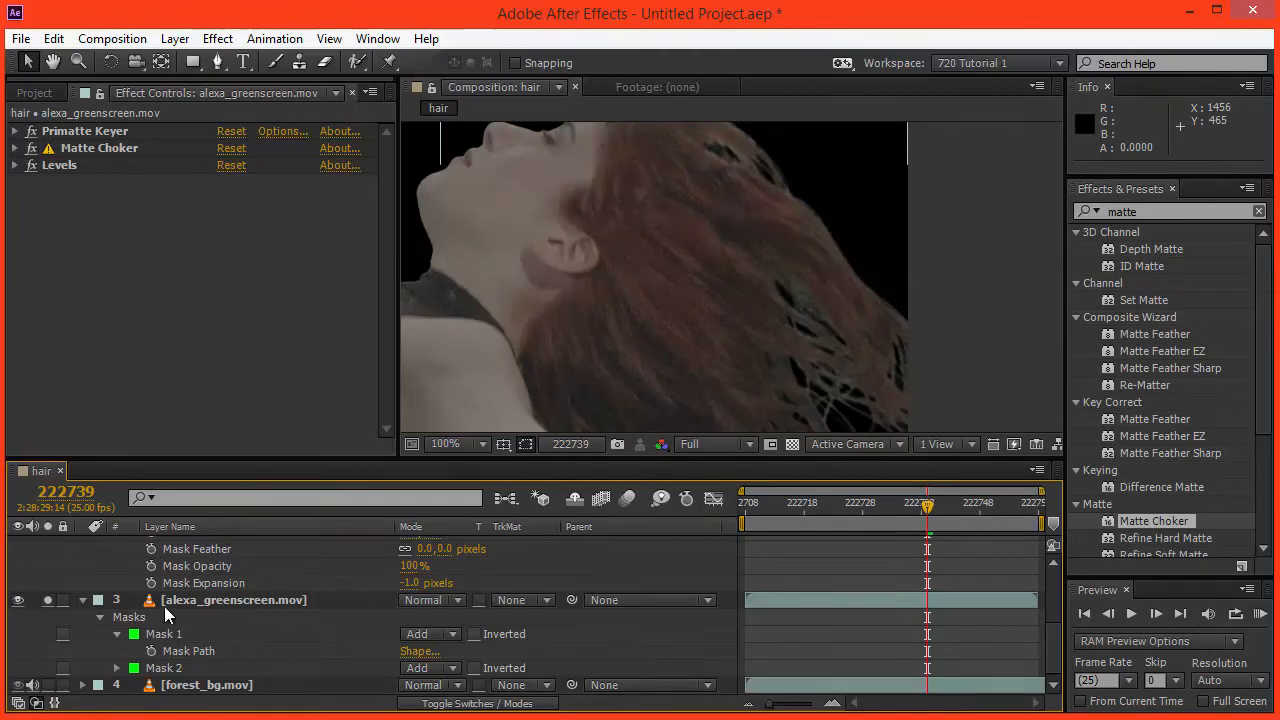
{"action": "left_click_drag", "start_coordinate": [630, 300], "coordinate": [560, 220]}
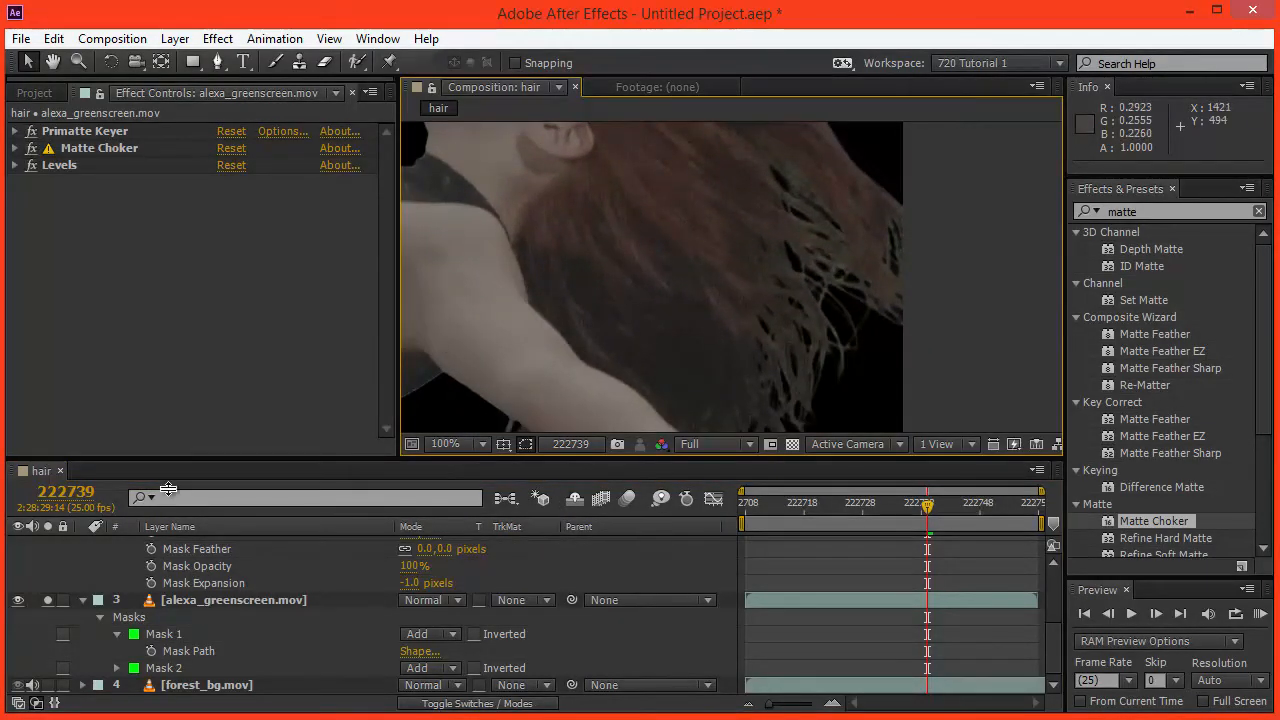
{"action": "left_click", "coordinate": [47, 685]}
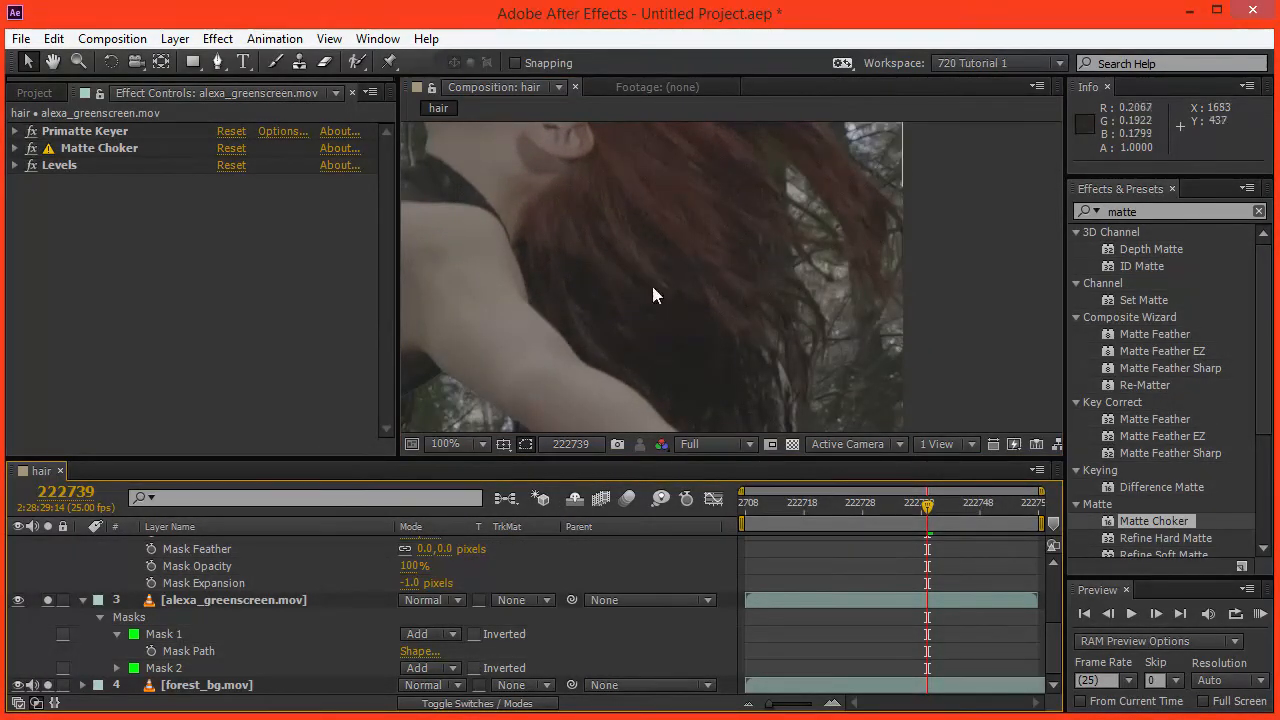
{"action": "left_click_drag", "start_coordinate": [651, 295], "coordinate": [700, 455]}
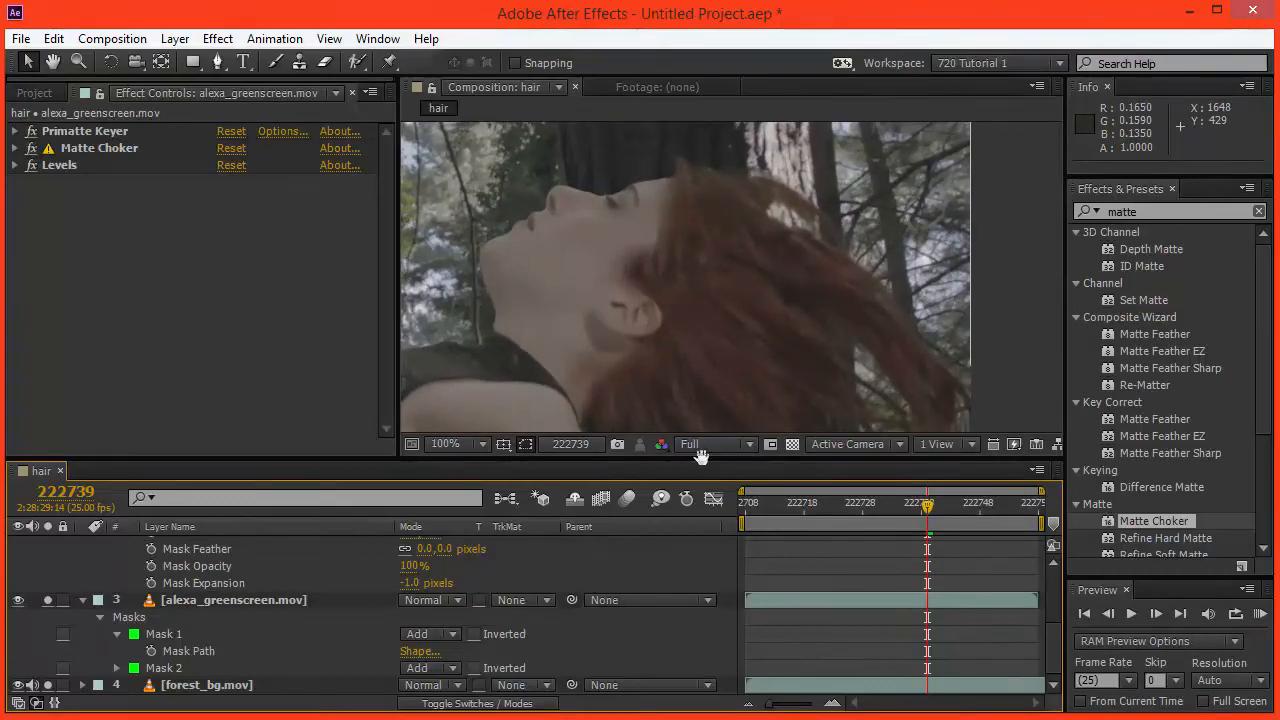